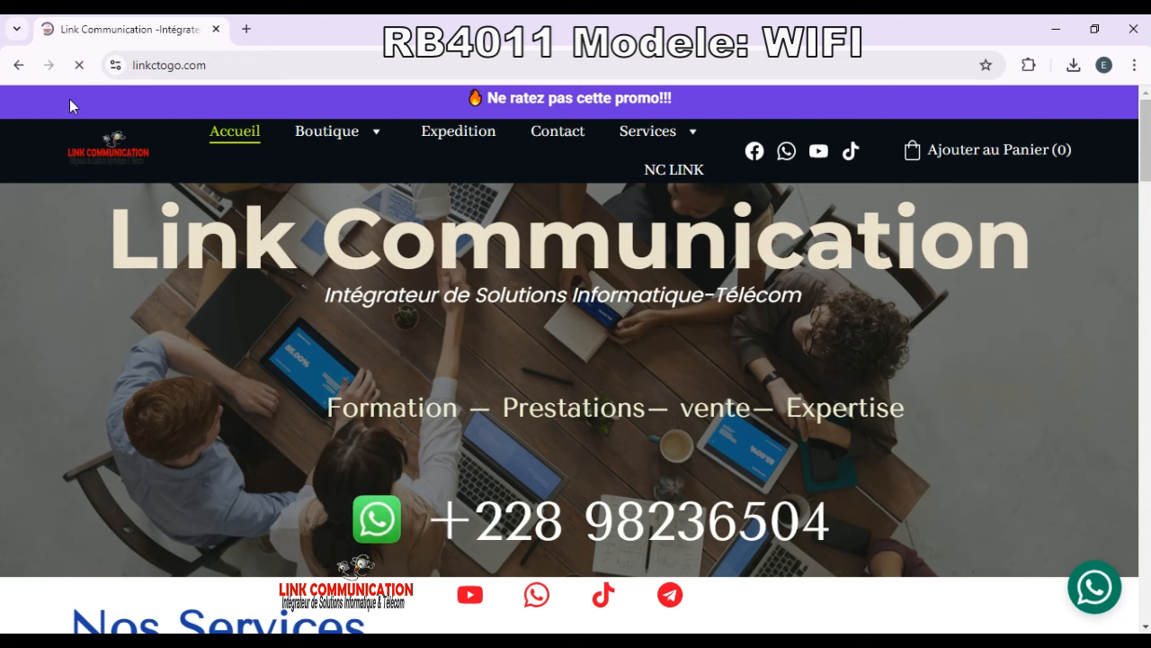
Step: Scroll to 'Les liens Utiles' and open the Téléchargements MEGA folder of useful files
scroll(599, 290, down, 4)
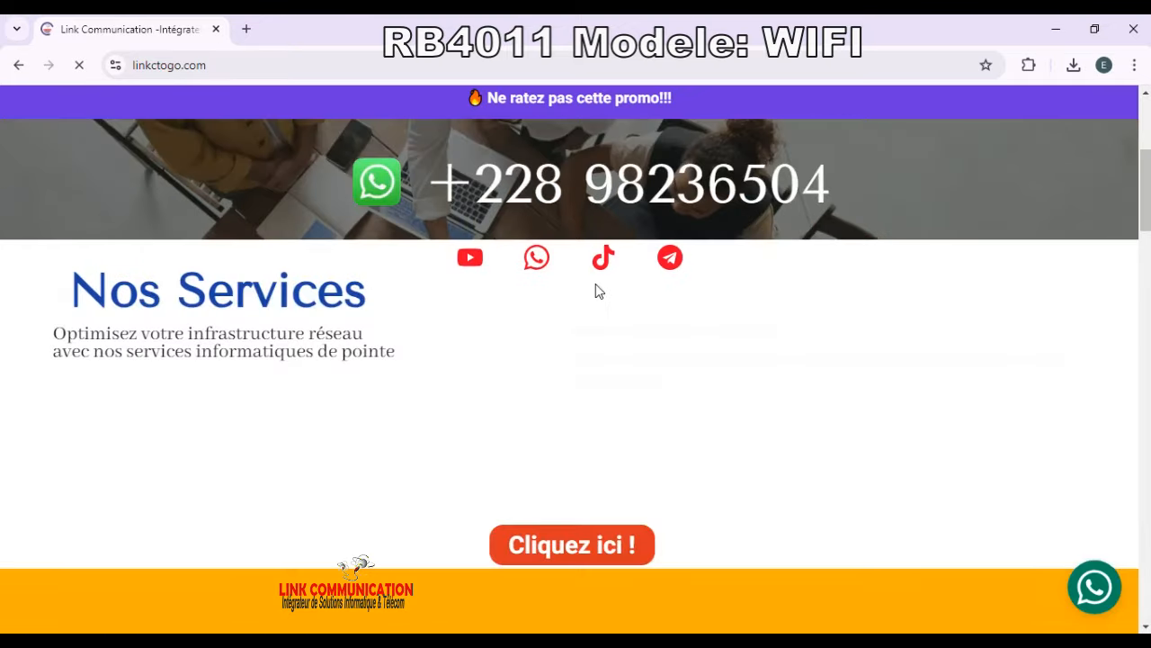
scroll(671, 366, down, 6)
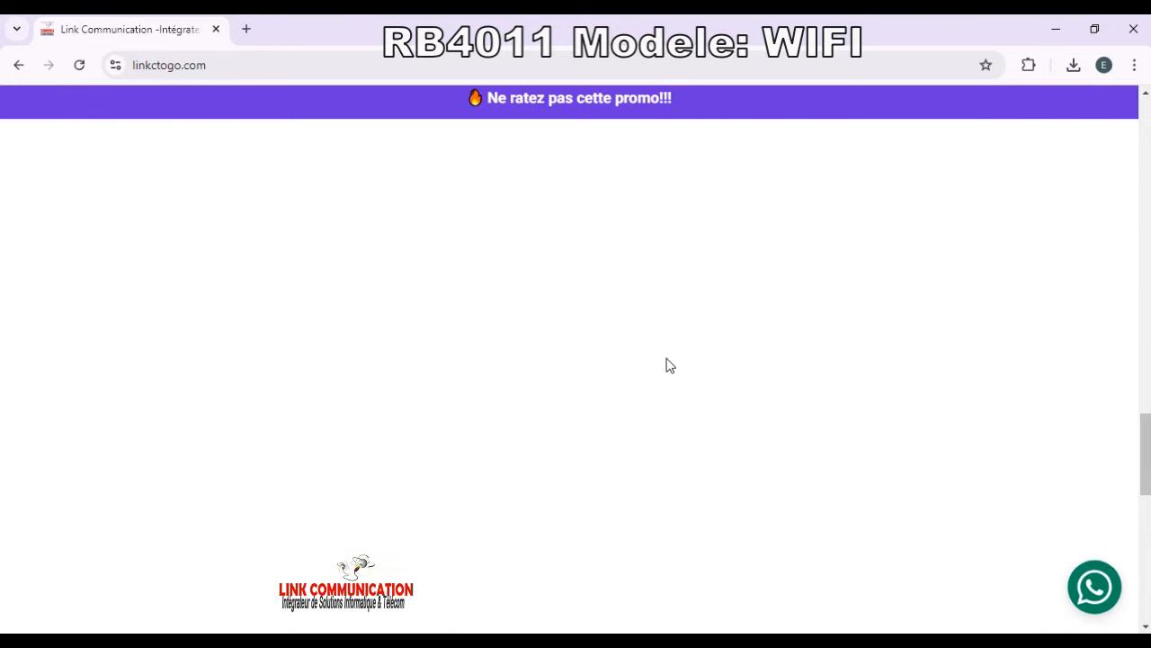
scroll(668, 365, down, 4)
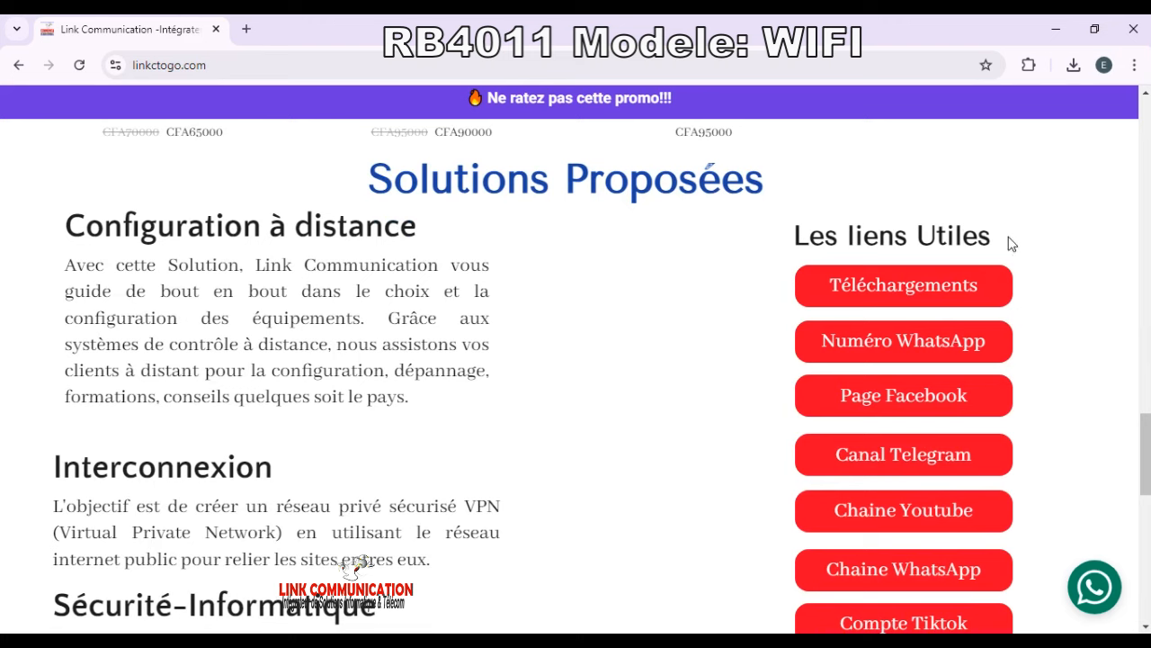
click(872, 287)
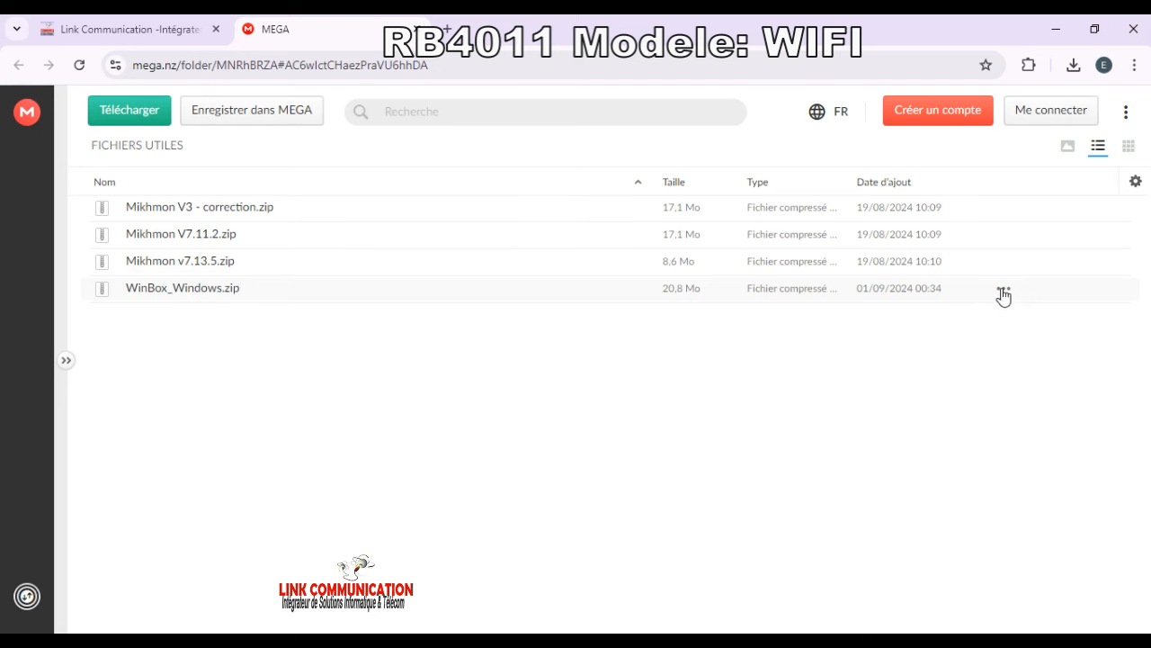
Step: Download WinBox_Windows.zip from its options menu and confirm the destination folder
click(1003, 290)
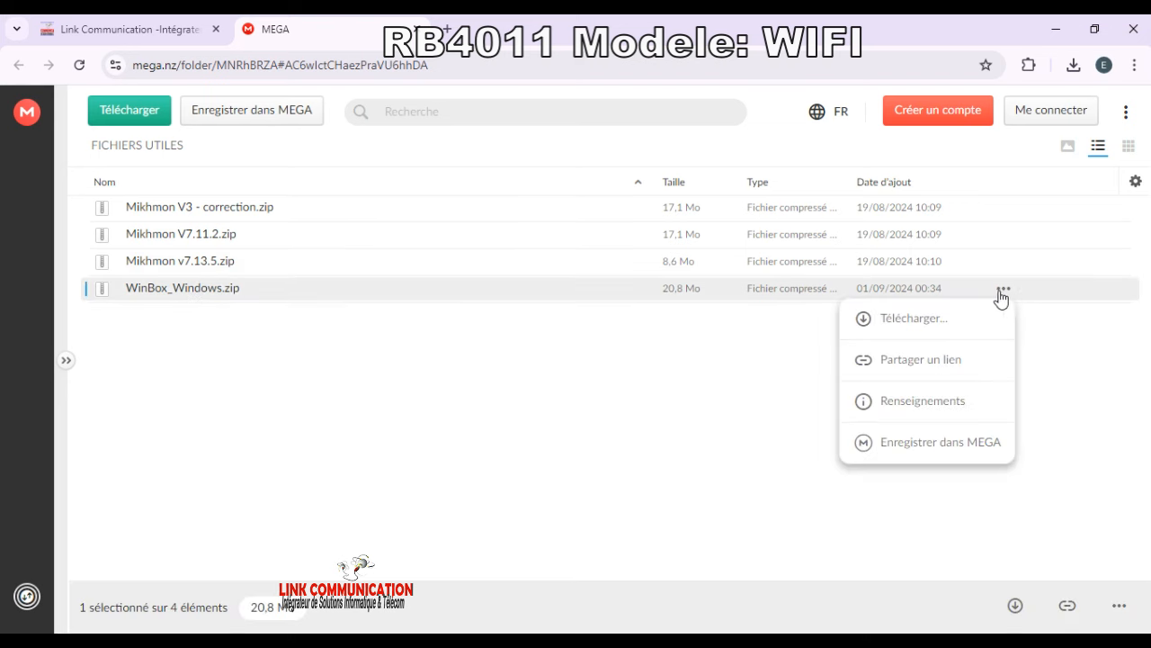
click(904, 320)
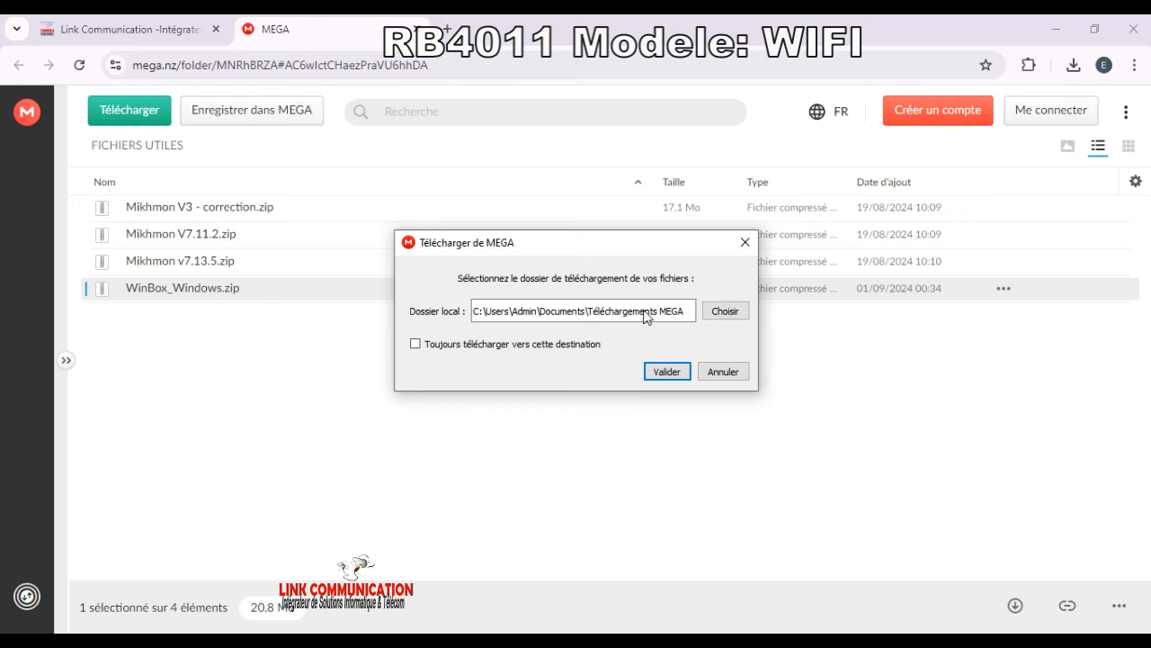
click(679, 378)
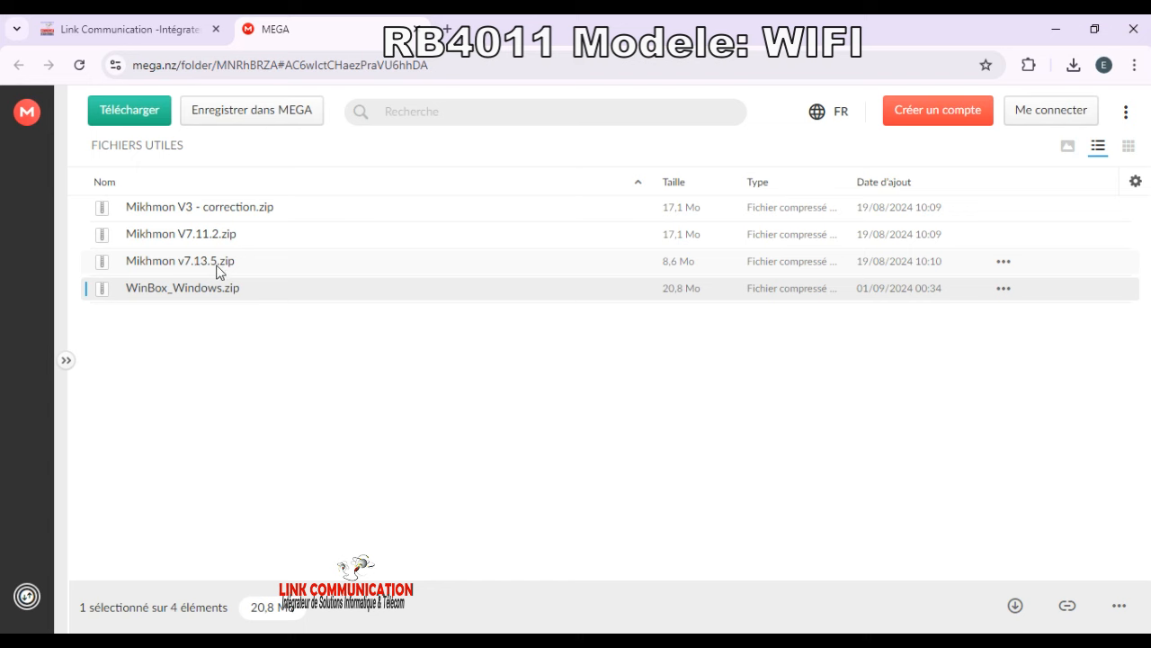
Step: Download Mikhmon v7.13.5.zip from its options menu and confirm the destination folder
click(1006, 264)
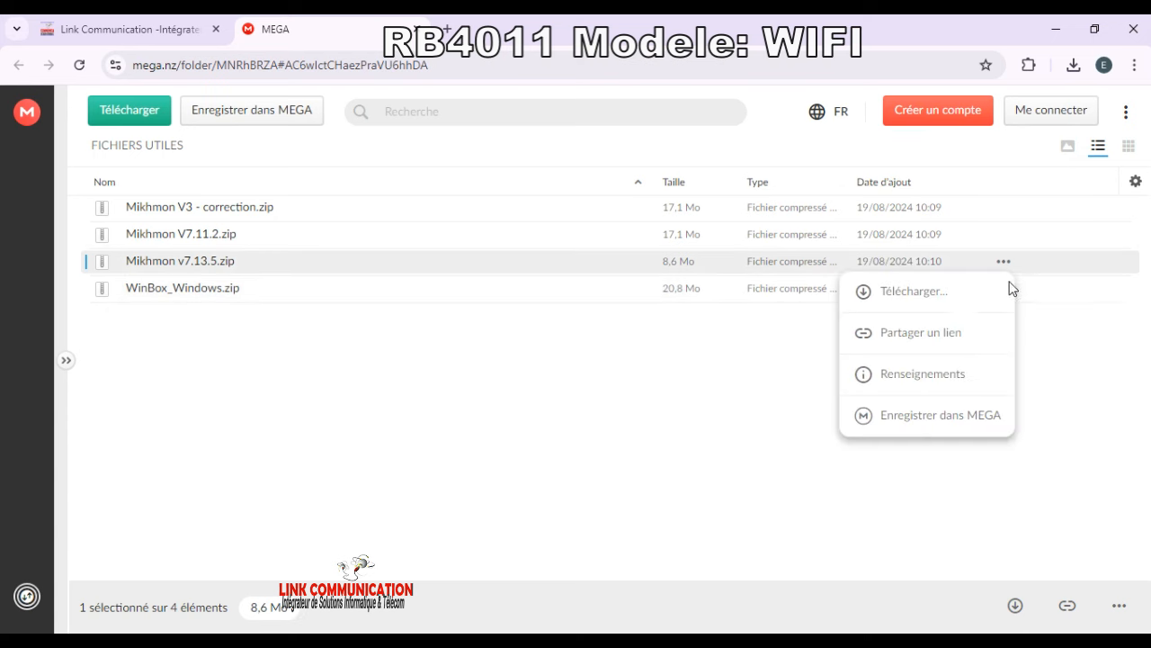
click(913, 292)
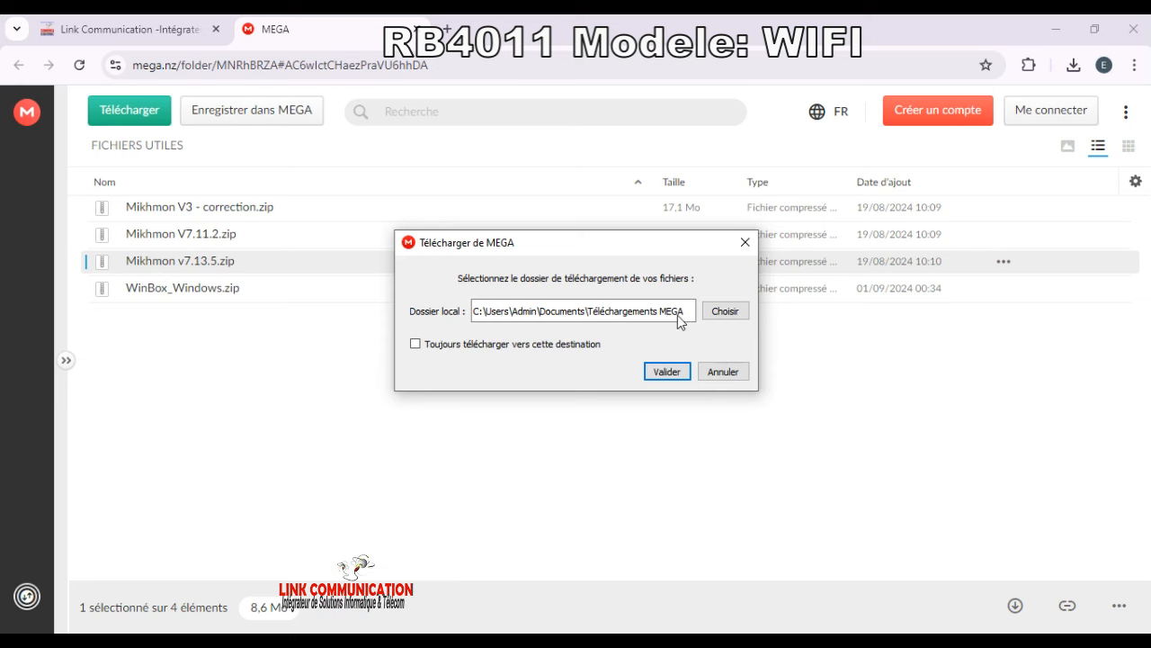
click(677, 370)
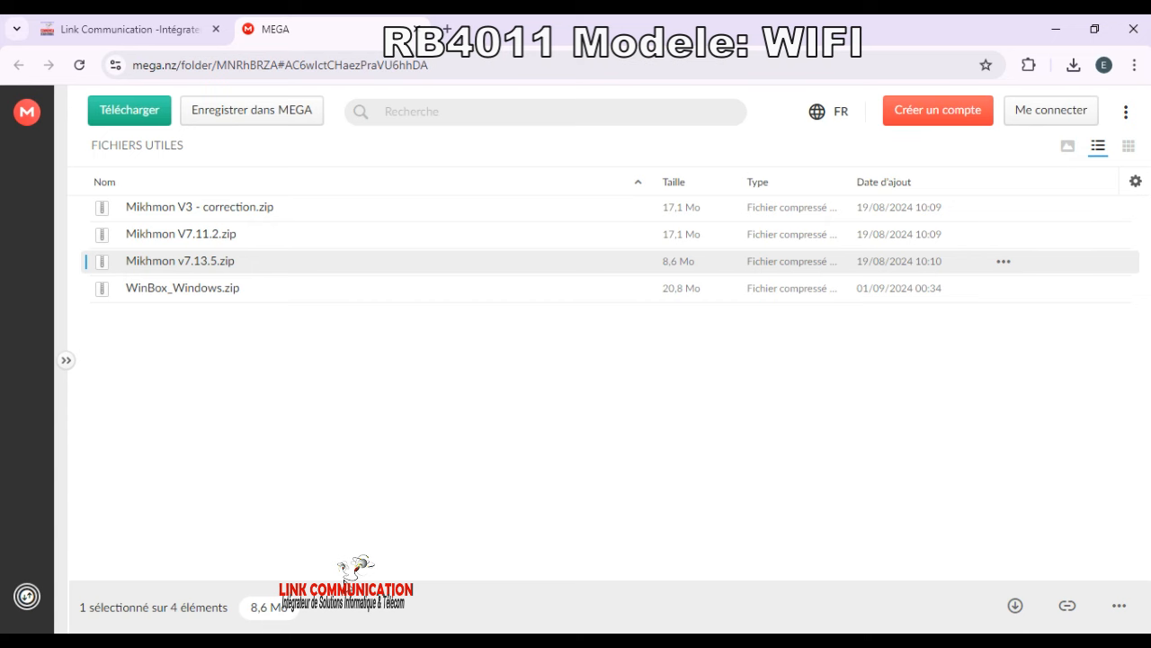
Step: Open File Explorer's Téléchargements folder and select the downloaded WinBox_Windows.zip
key(super+e)
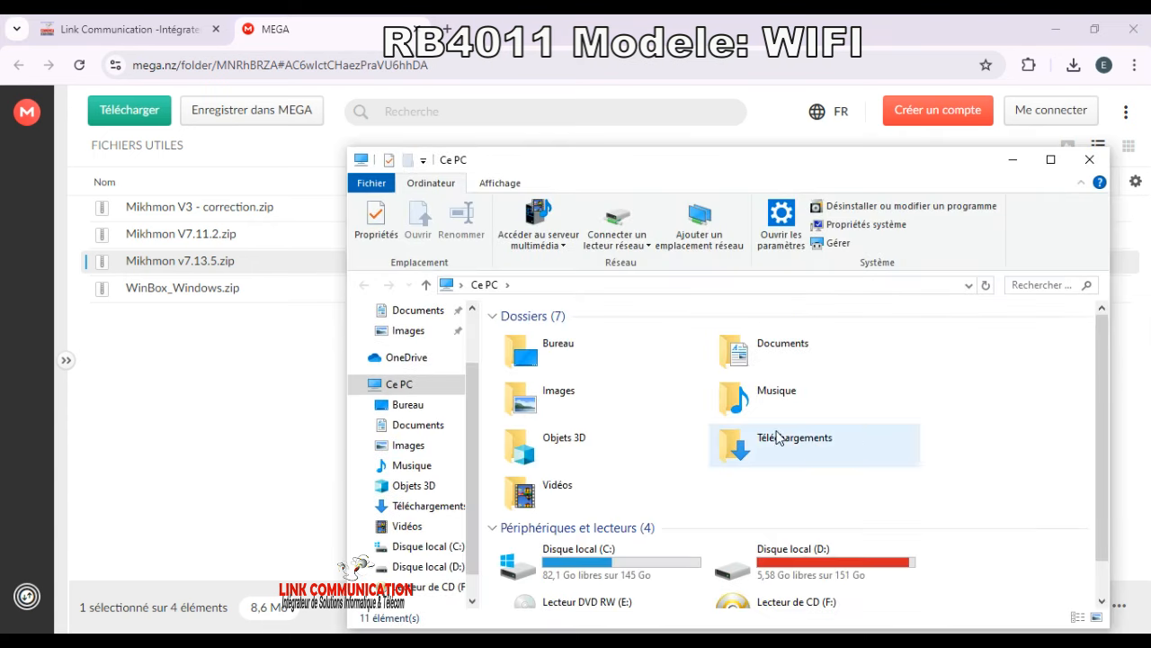
click(422, 505)
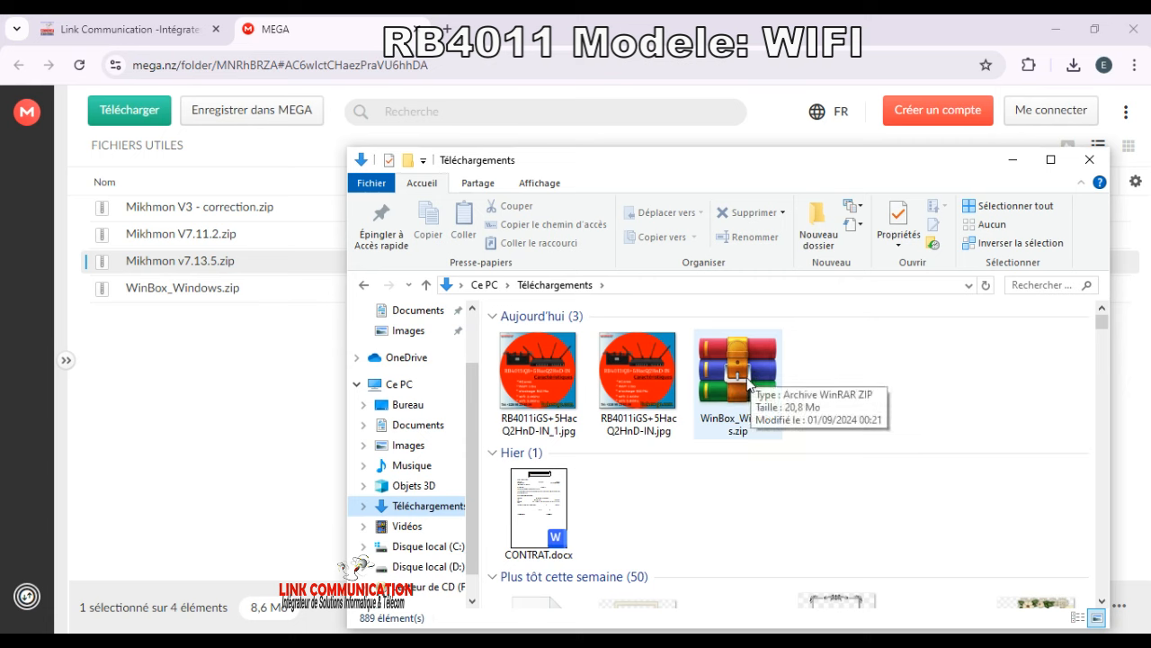
click(752, 379)
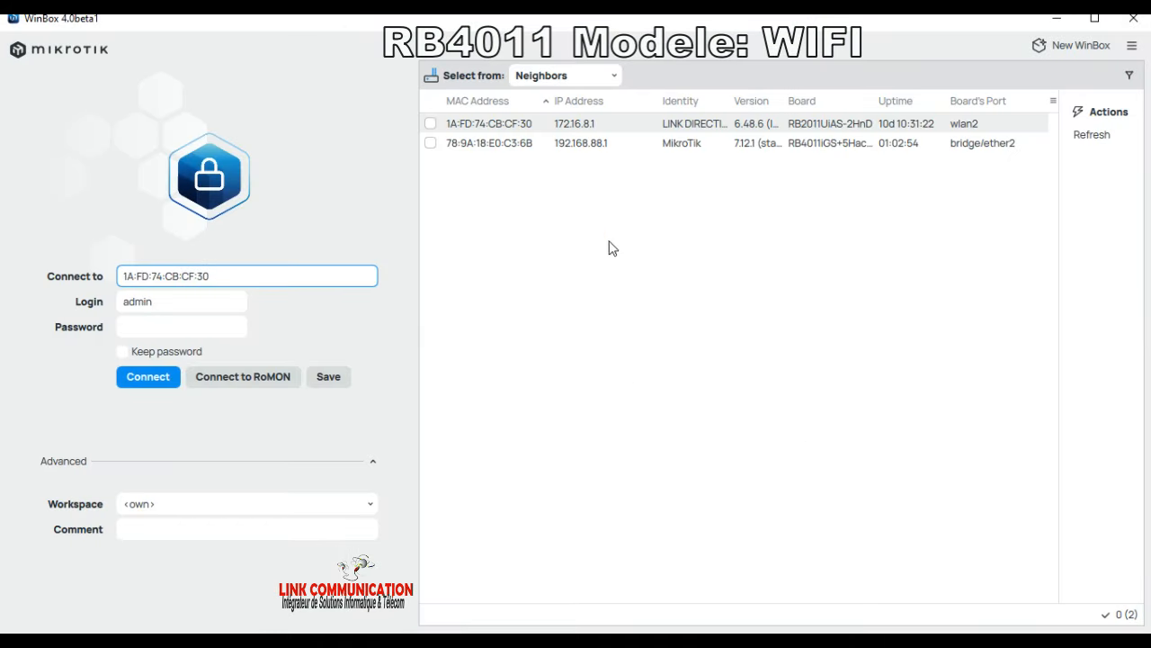
Step: Disconnect from Wi-Fi network c in the taskbar flyout and return to WinBox
click(1067, 634)
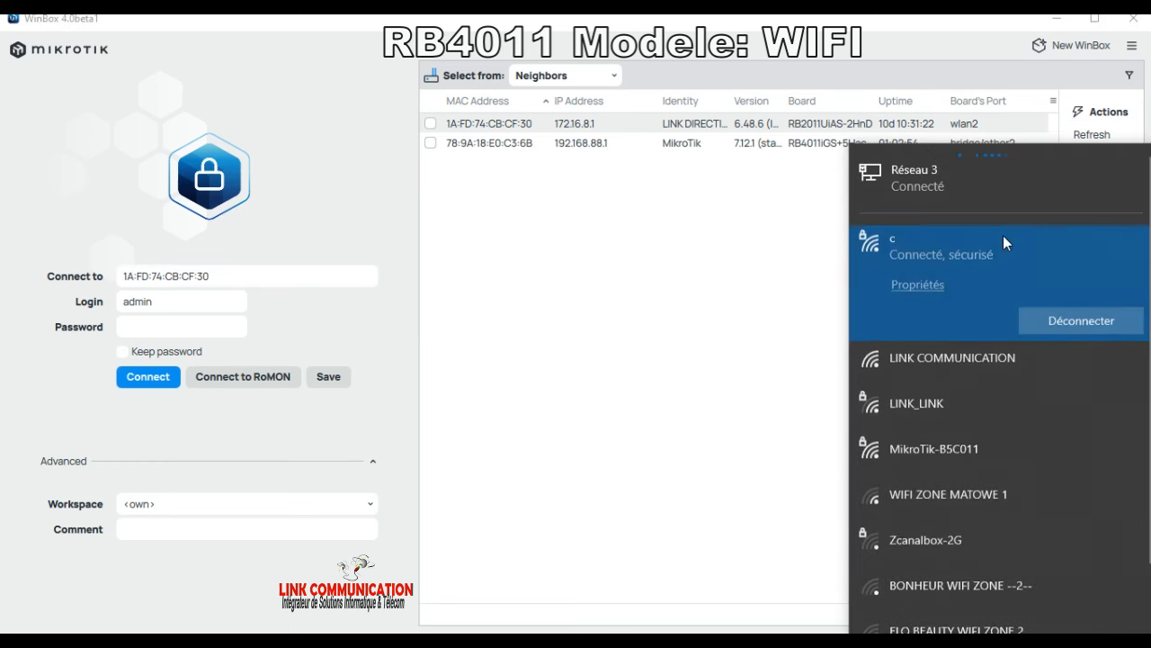
click(1069, 315)
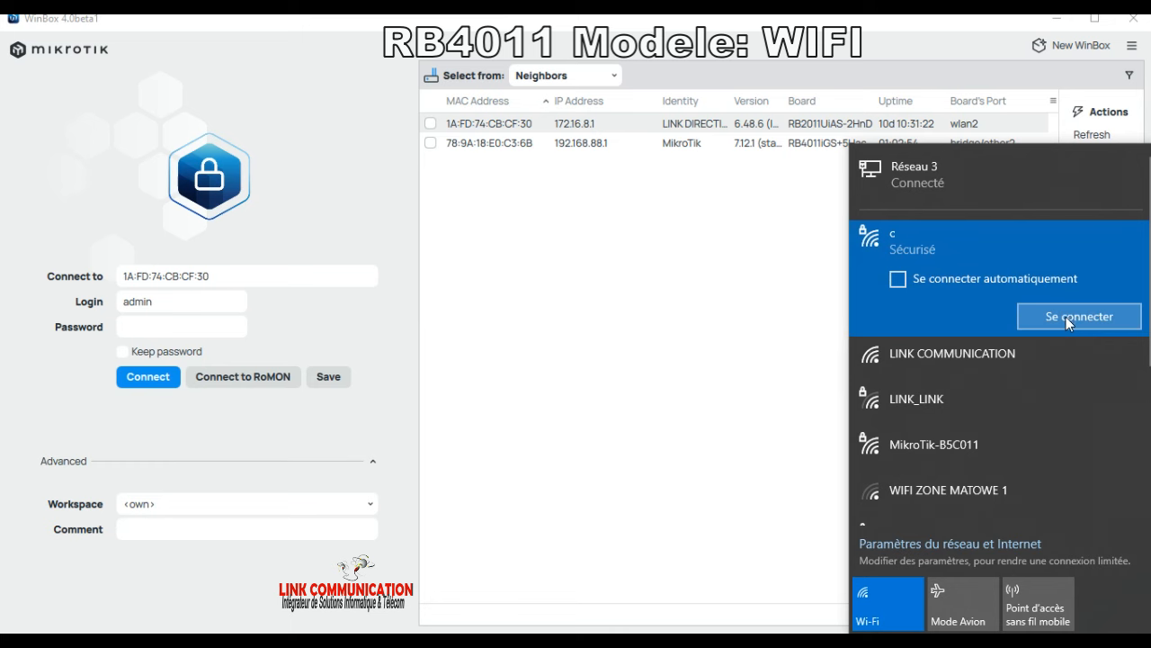
click(747, 384)
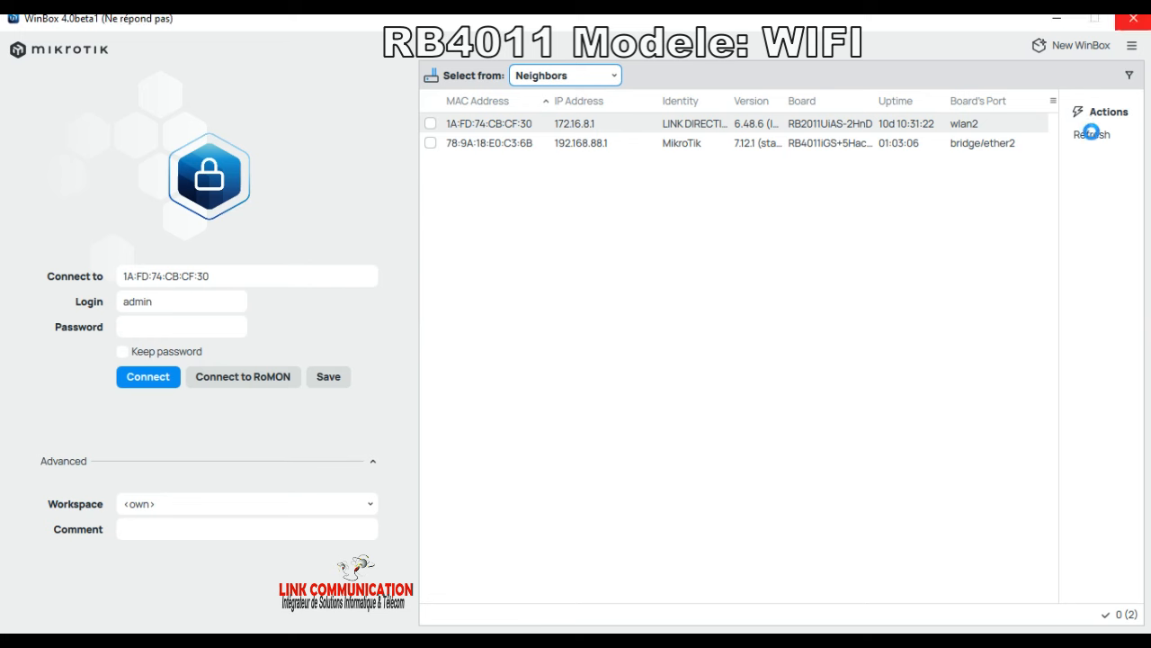
Step: Refresh the neighbor list and select the RB4011 at 192.168.88.1
click(1093, 137)
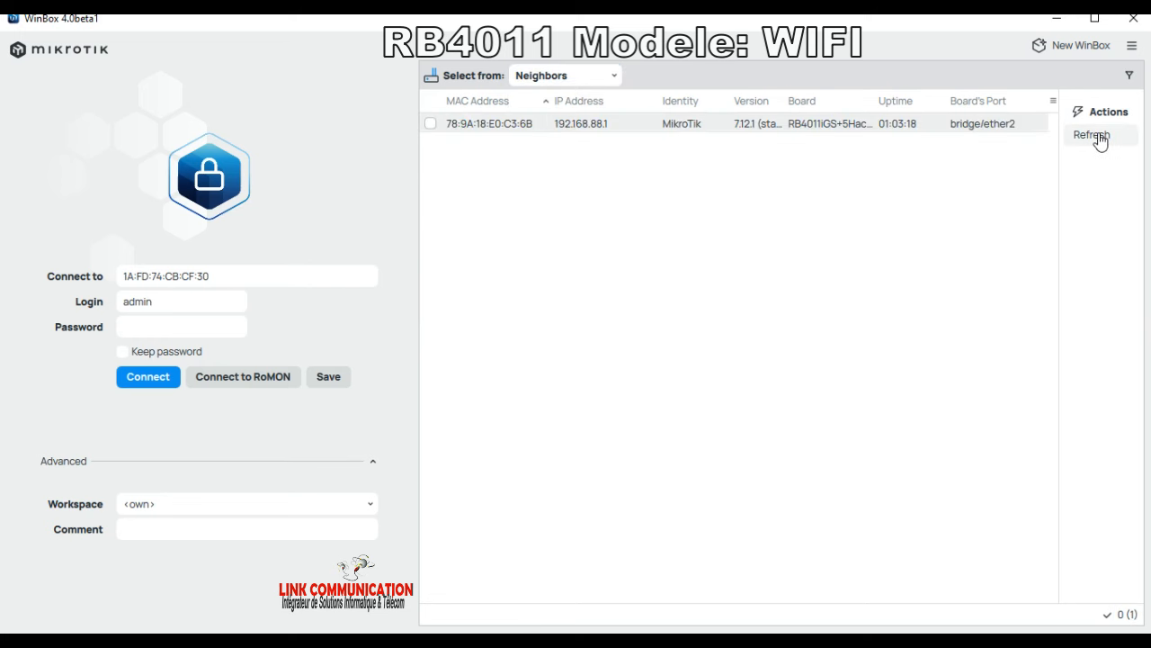
click(466, 130)
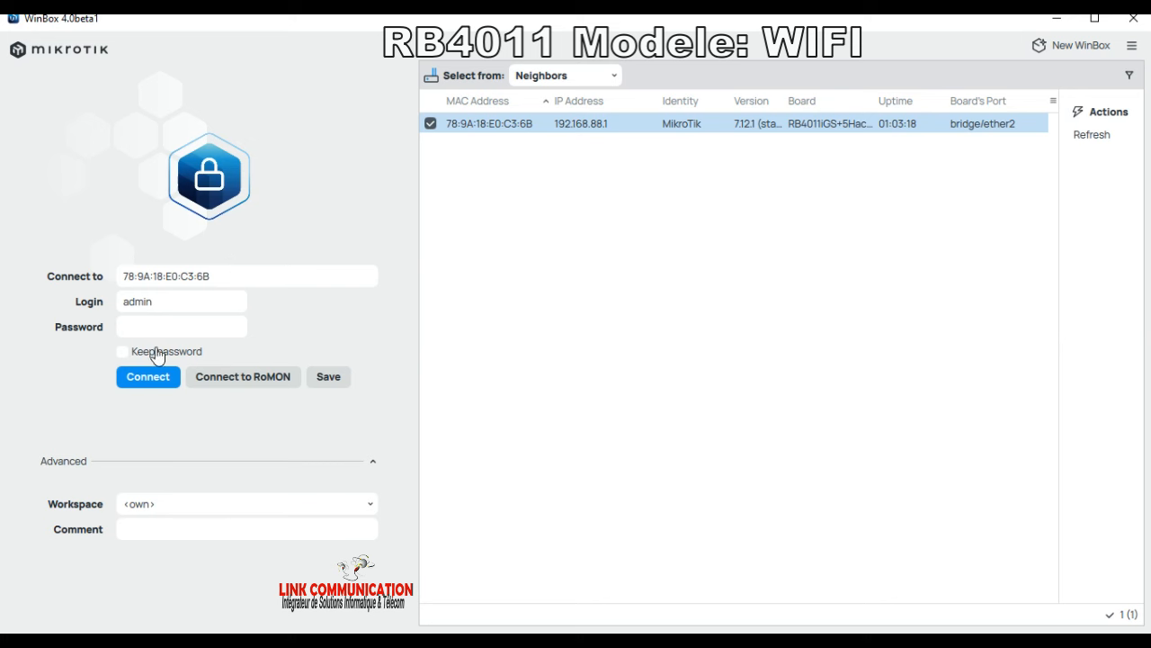
Step: Enter the admin login password, then refresh the discovered routers list
click(176, 320)
click(488, 128)
click(134, 329)
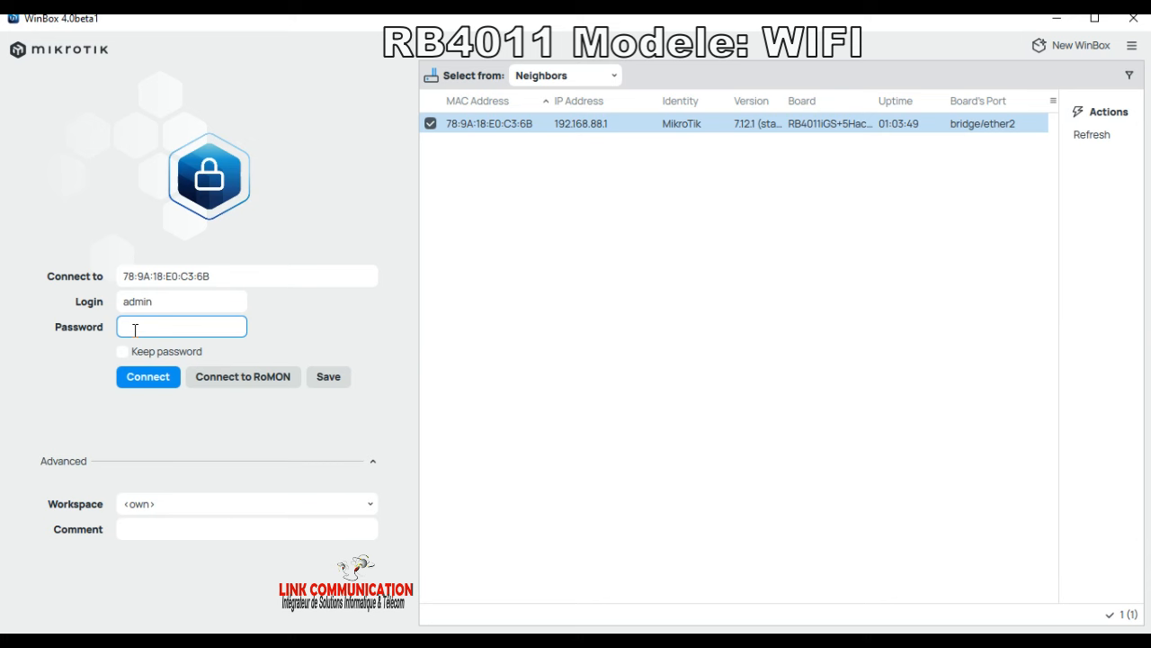
text(1)
key(BackSpace)
text(1234567890)
click(1101, 143)
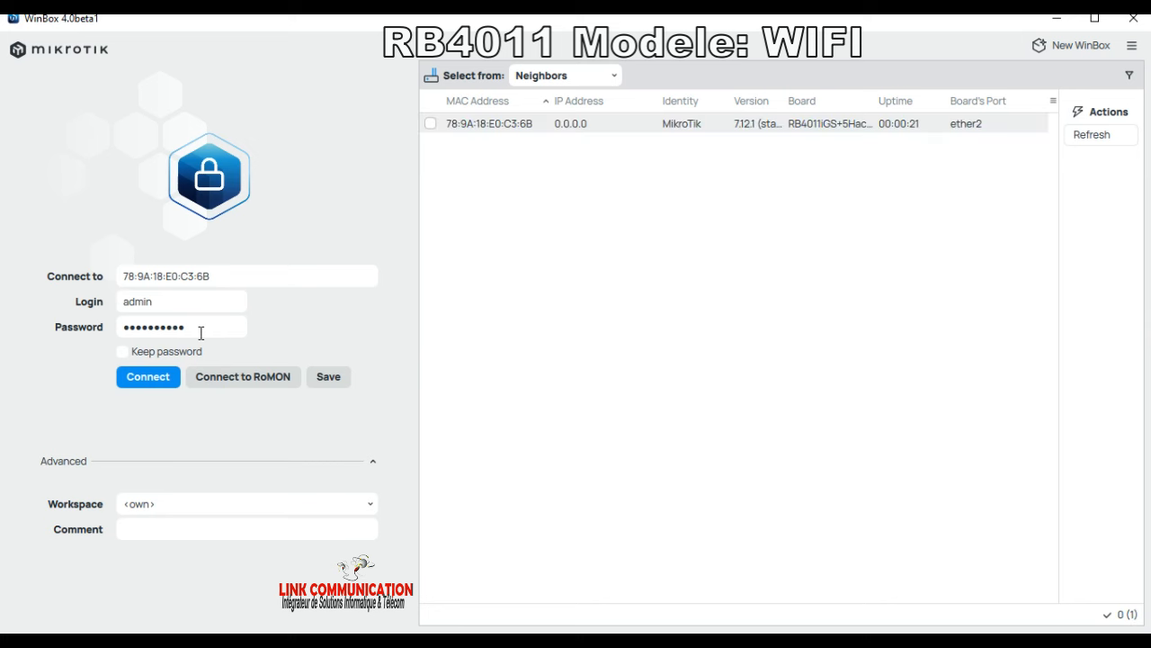
Step: Connect to the RB4011 and dismiss the default configuration notice with Remove Configuration
click(431, 126)
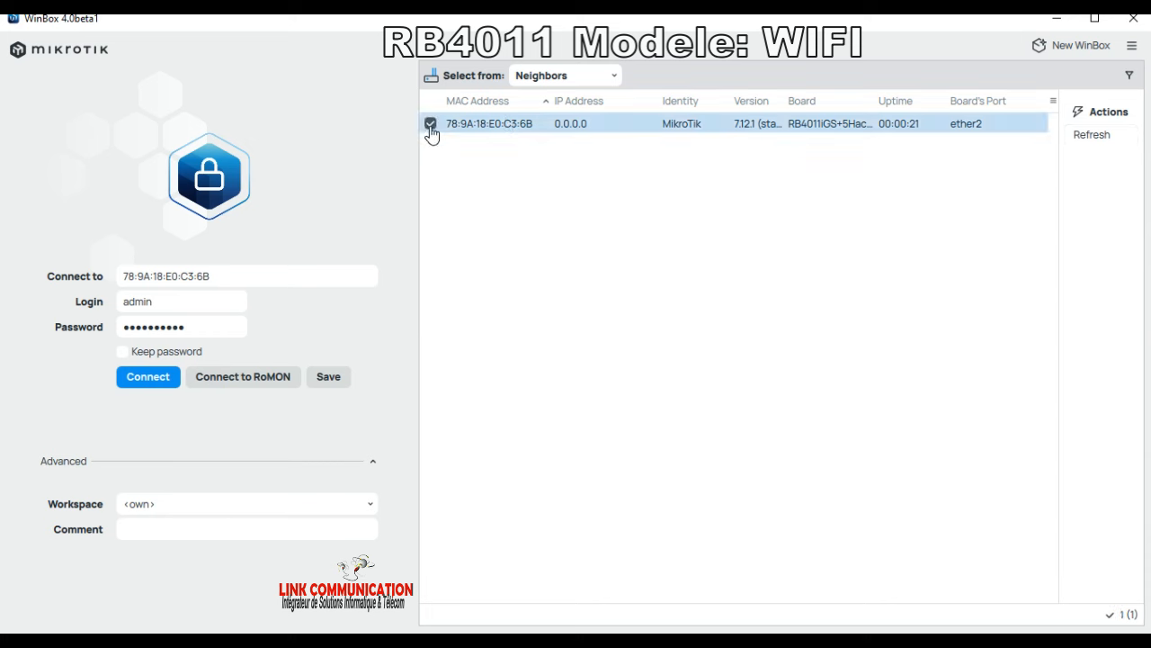
click(158, 379)
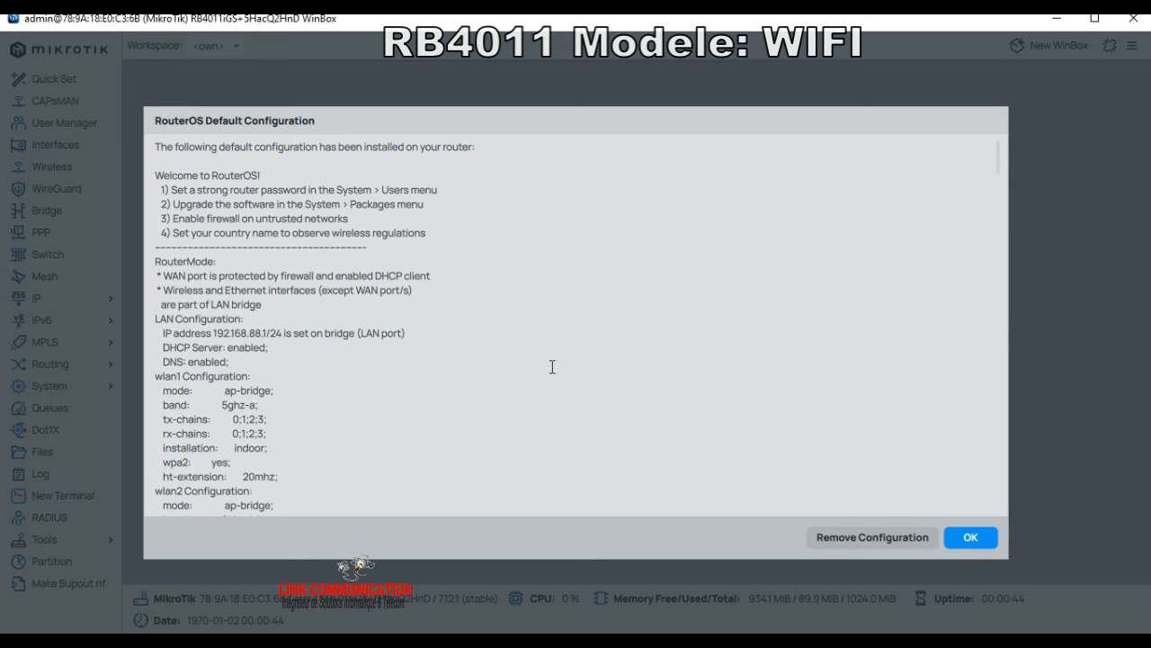
click(868, 538)
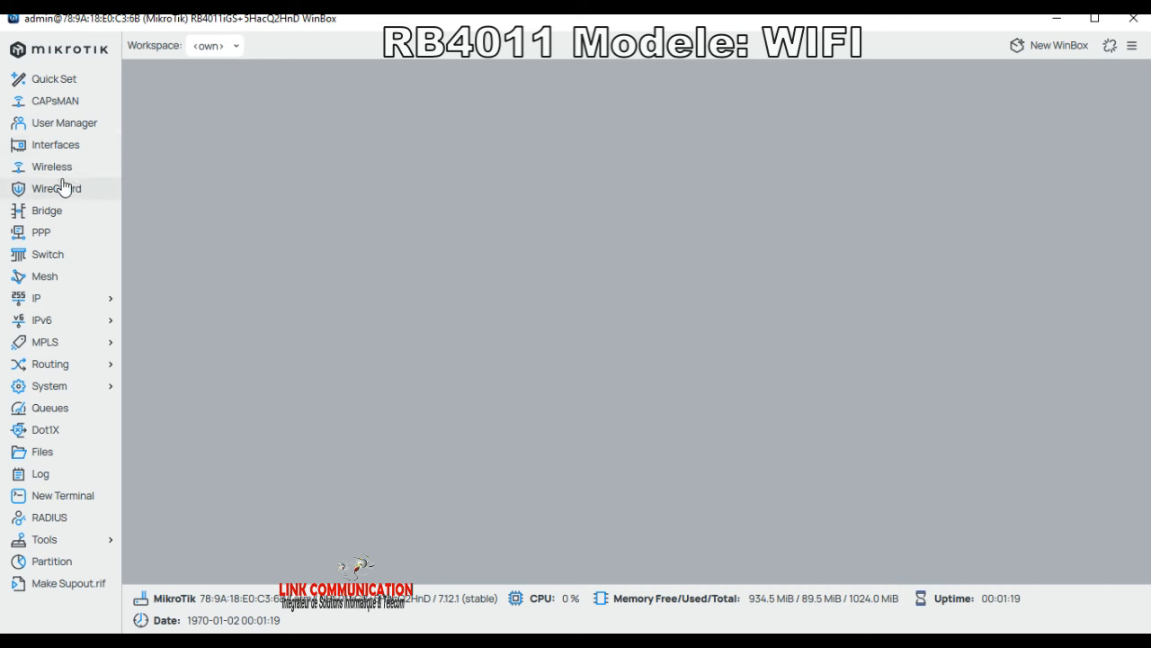
click(56, 146)
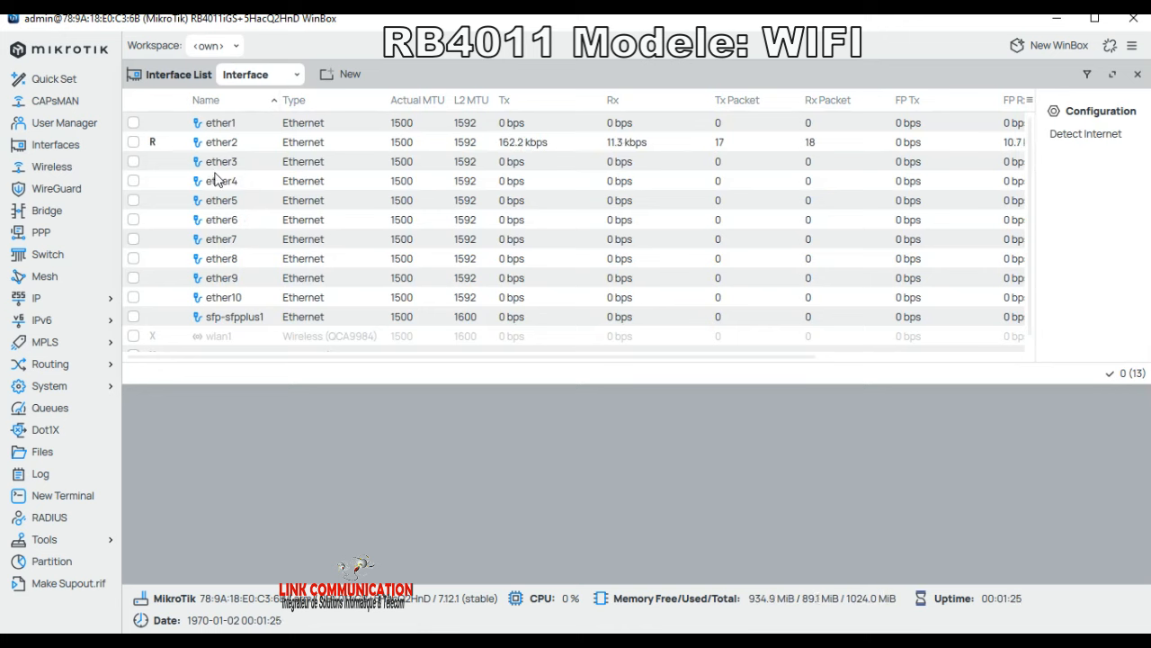
click(225, 126)
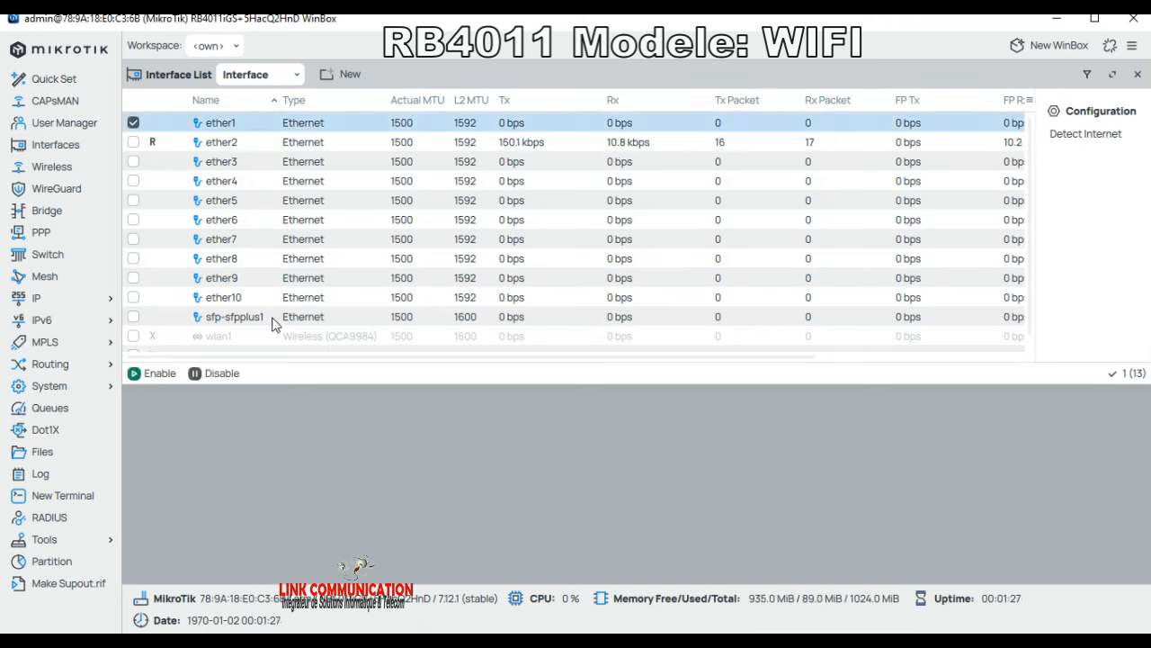
click(218, 298)
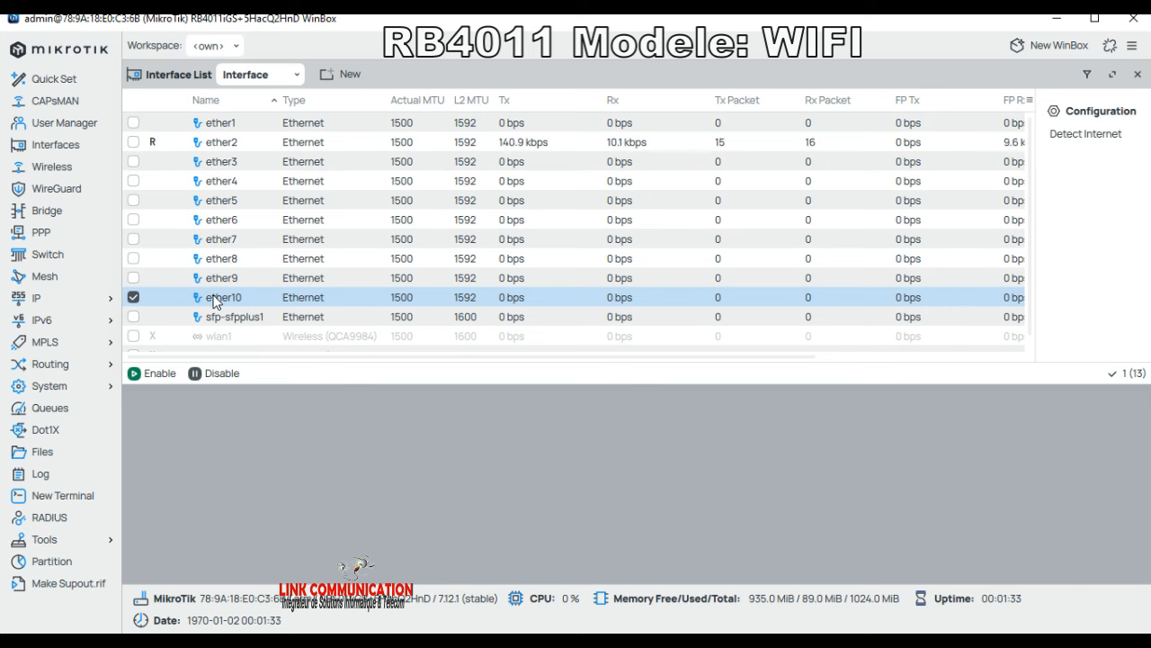
click(220, 321)
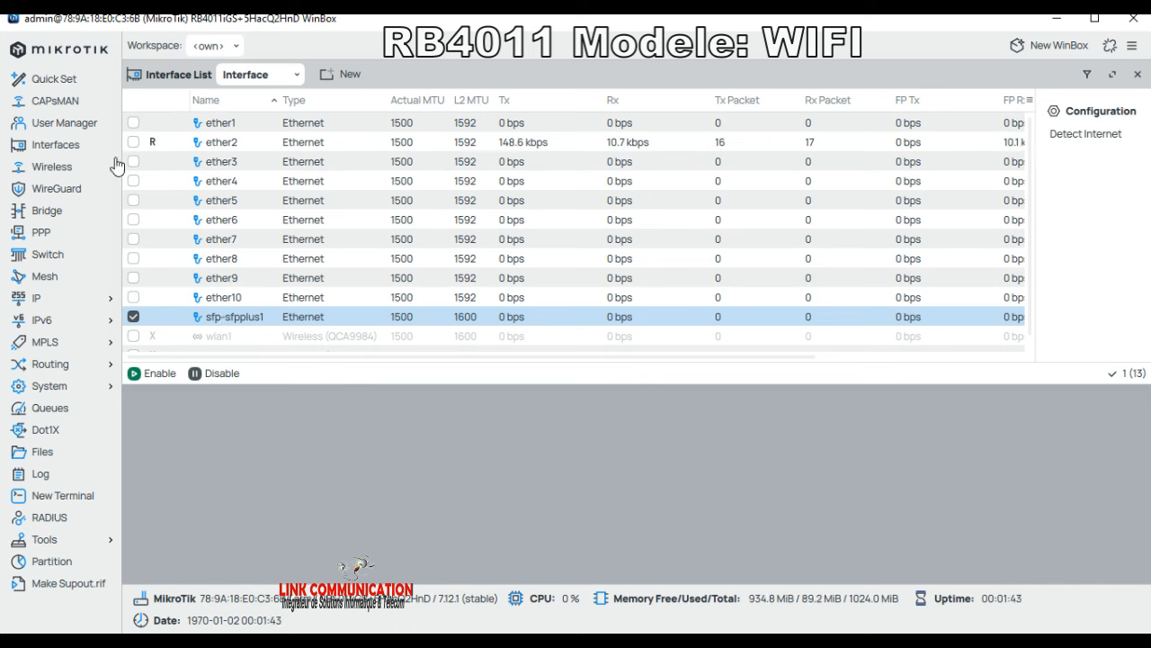
click(231, 126)
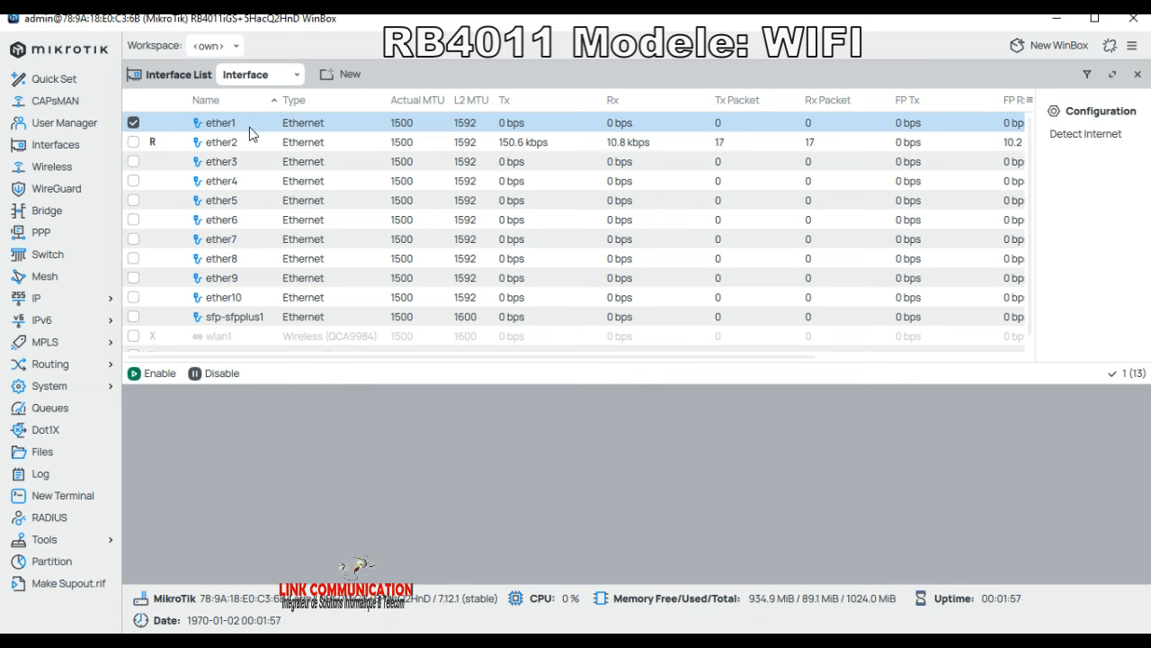
click(236, 147)
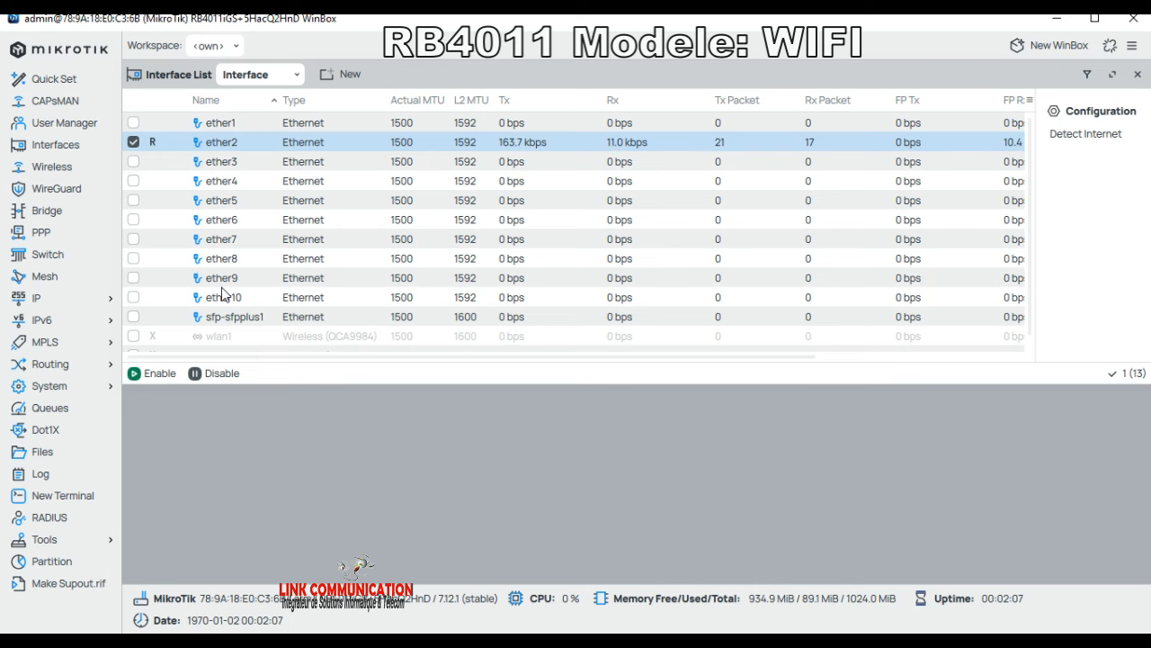
Step: Open Wireless > WiFi Interfaces and select the wlan1 radio
click(51, 169)
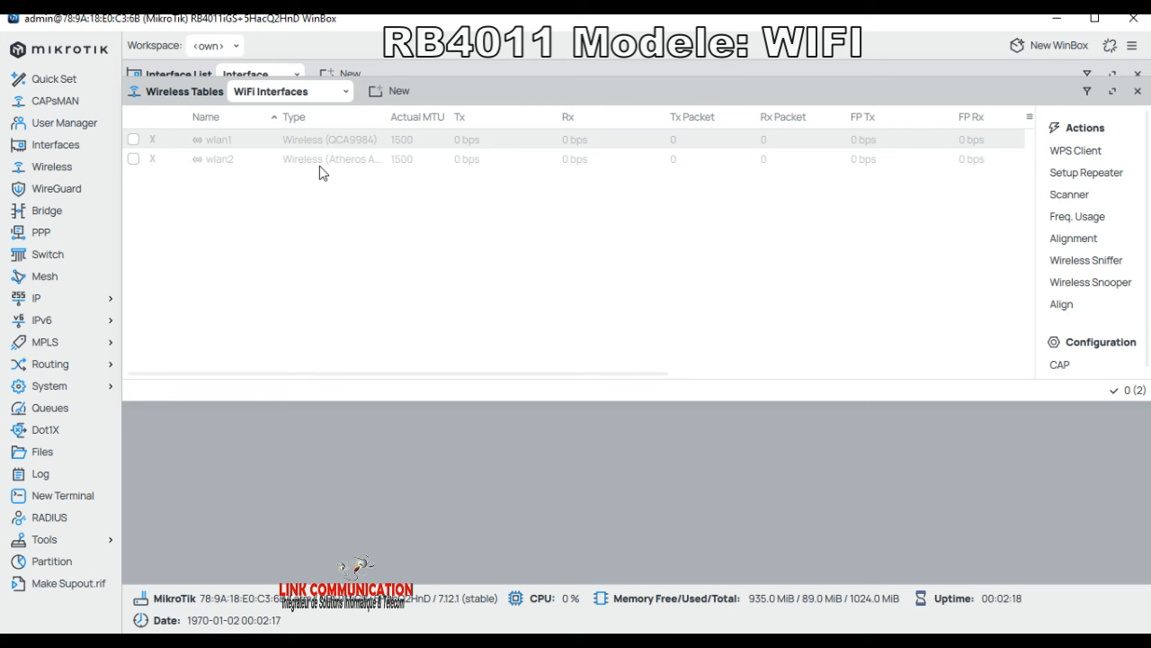
click(223, 147)
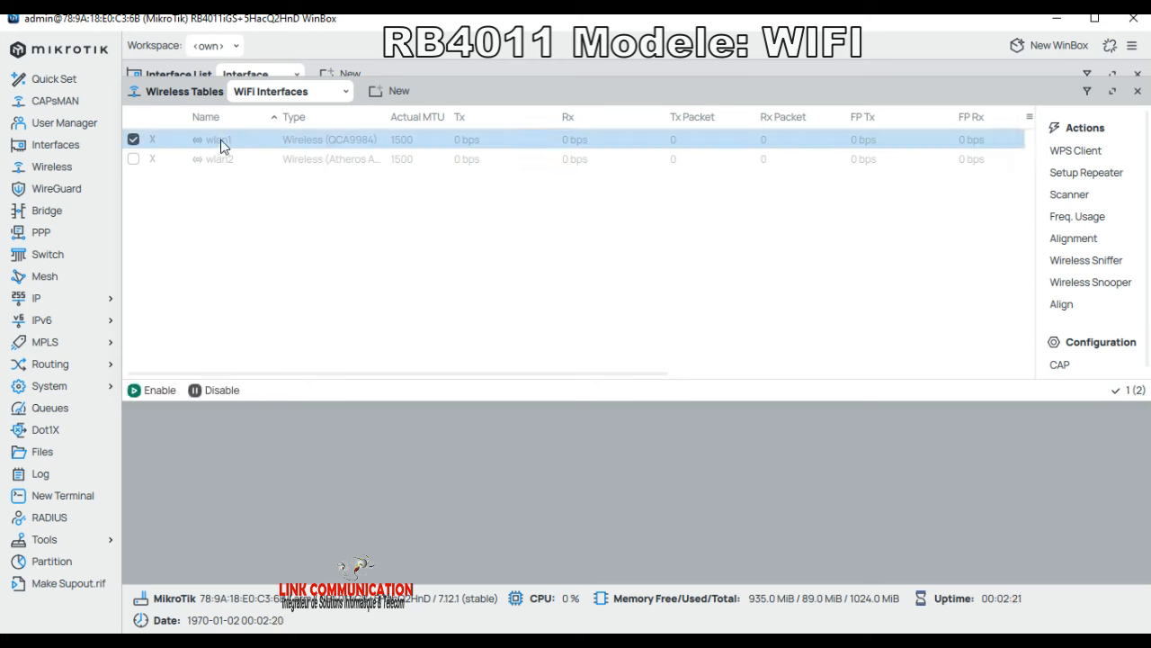
Step: Open wlan1's settings and expand its Wireless section to reach the Mode options
double_click(223, 146)
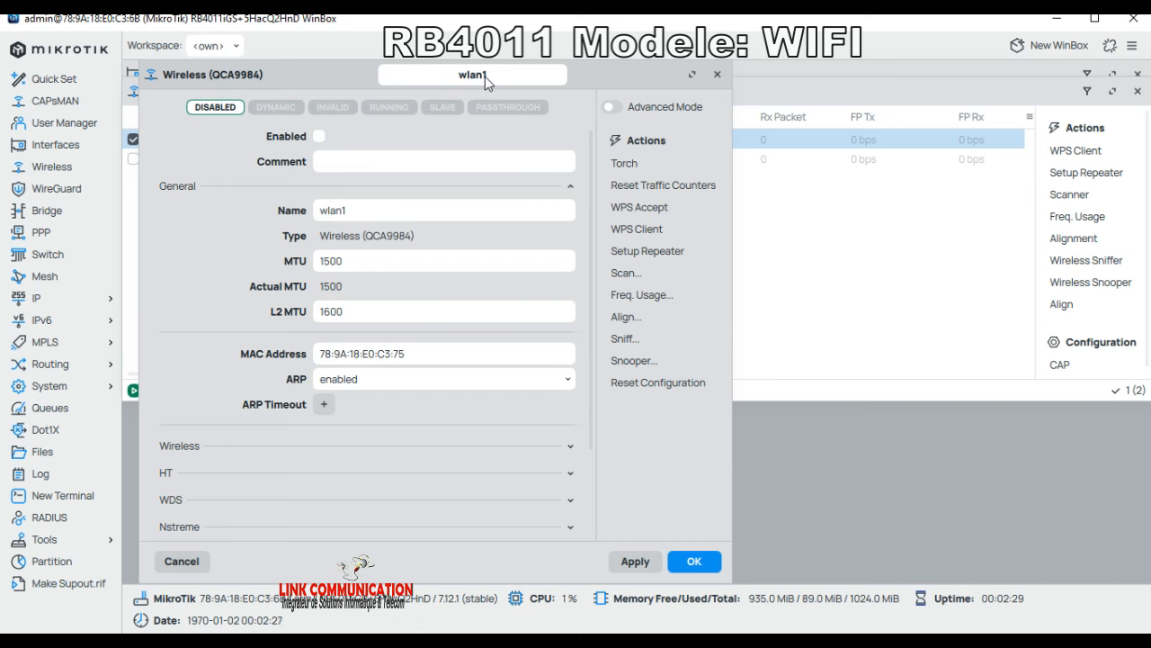
scroll(178, 485, down, 2)
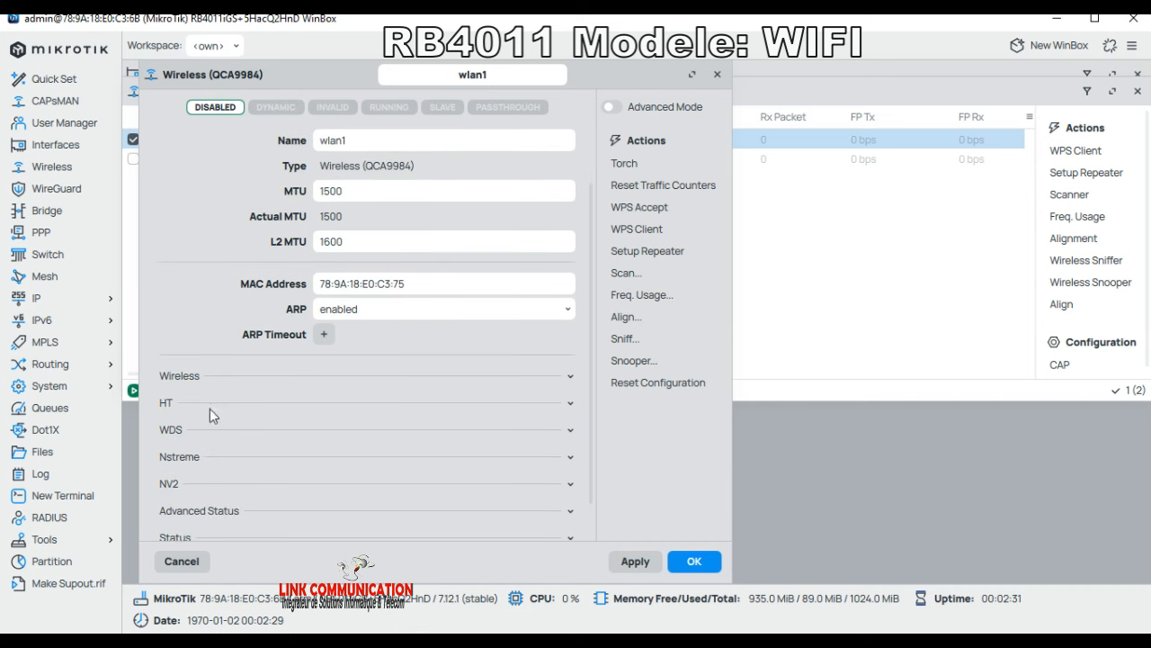
click(542, 380)
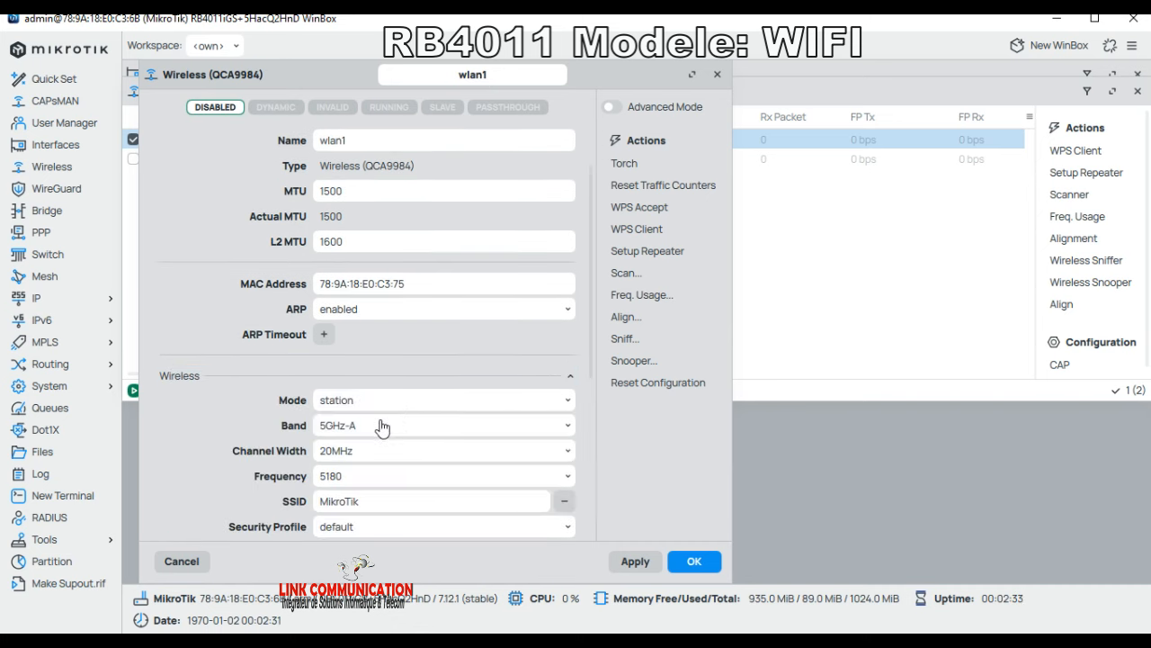
scroll(357, 436, down, 5)
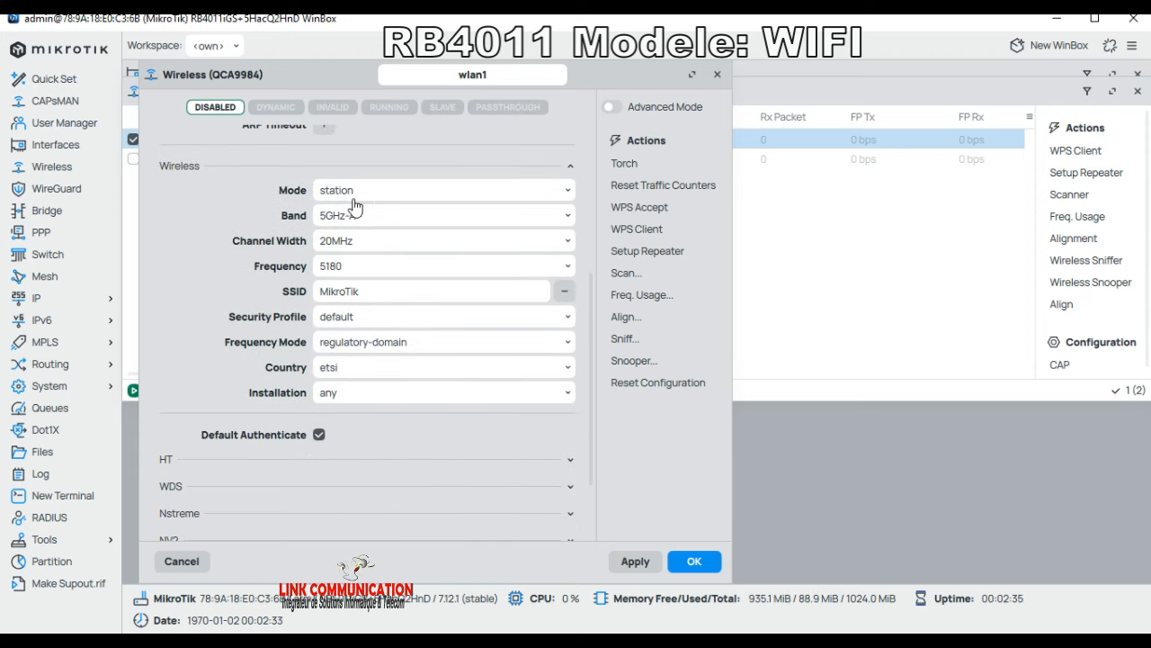
Step: Set wlan1 to ap bridge mode on 5GHz-A/N/AC with 20/40/80/160MHz XXXXXXXX channel width
click(377, 199)
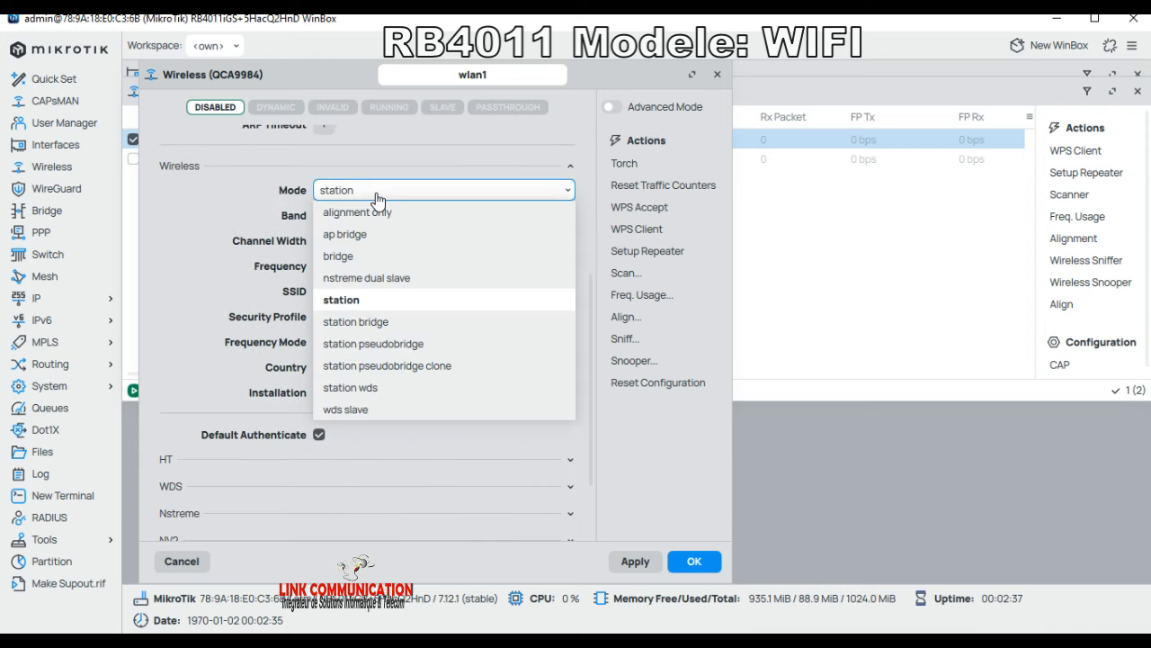
click(360, 240)
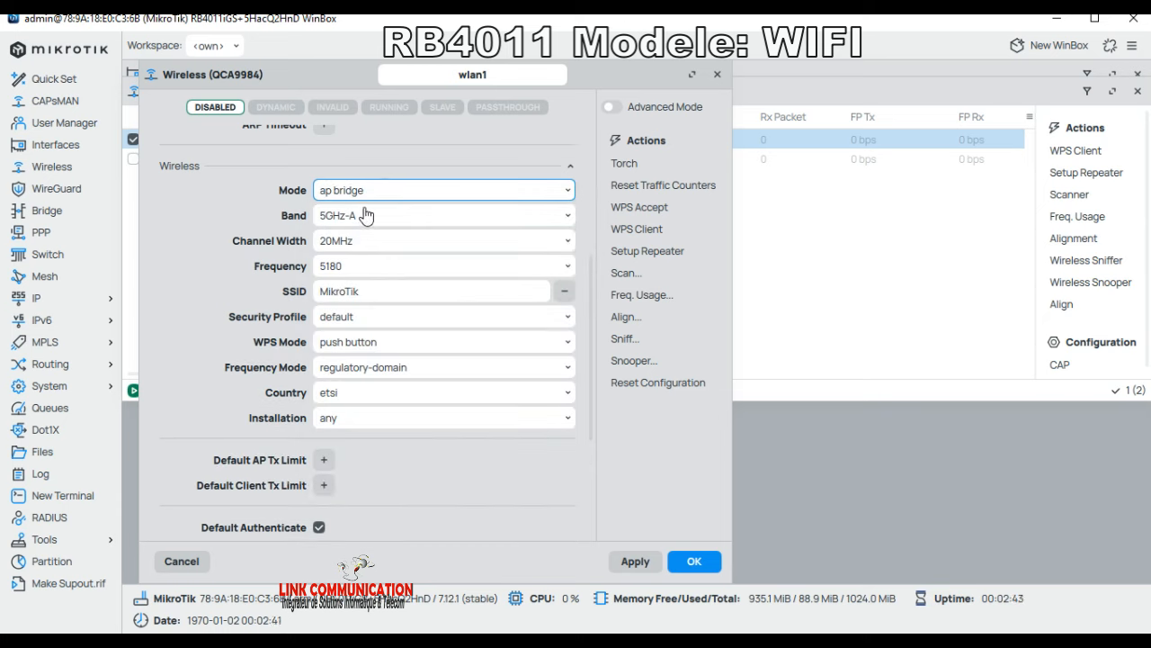
click(362, 217)
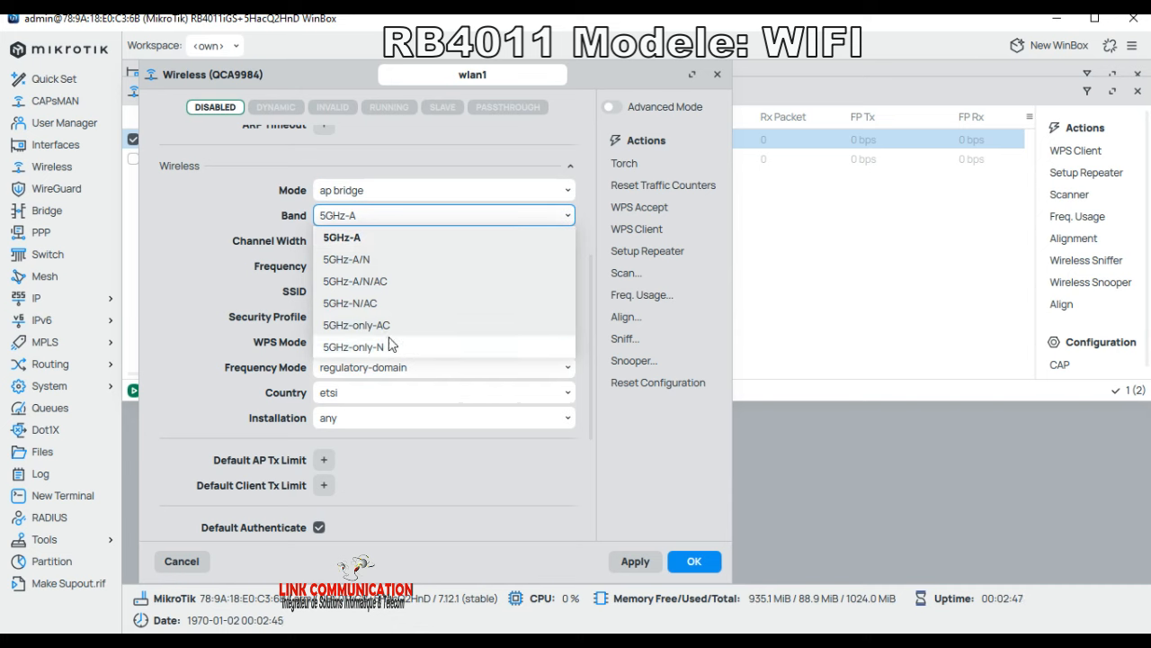
click(368, 284)
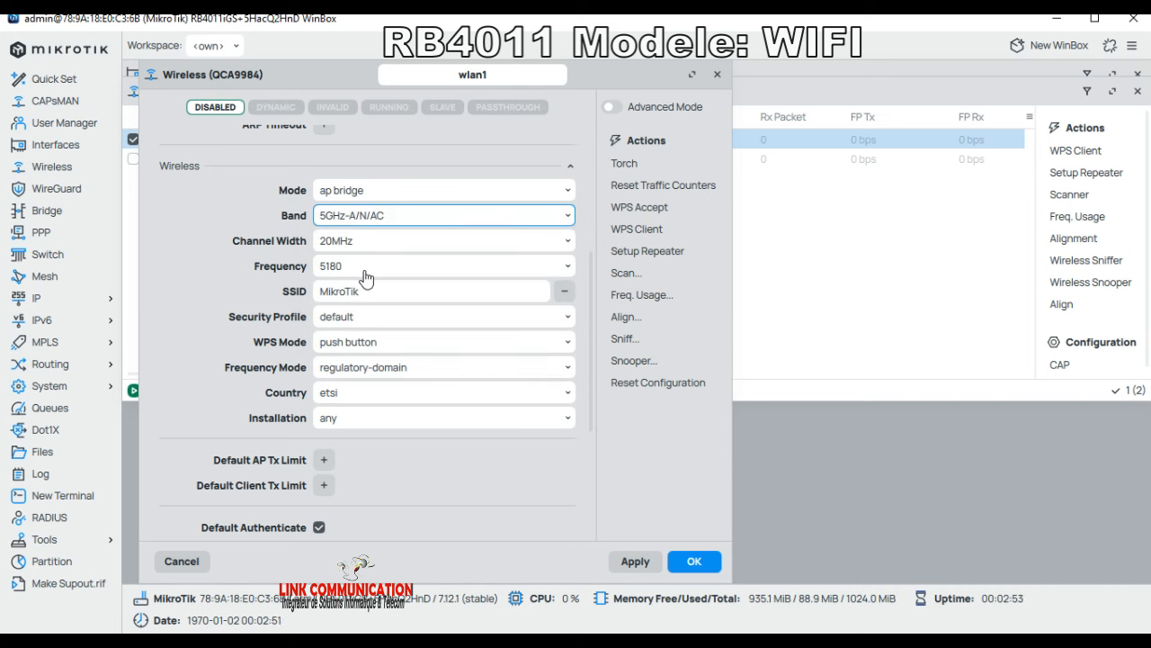
click(357, 251)
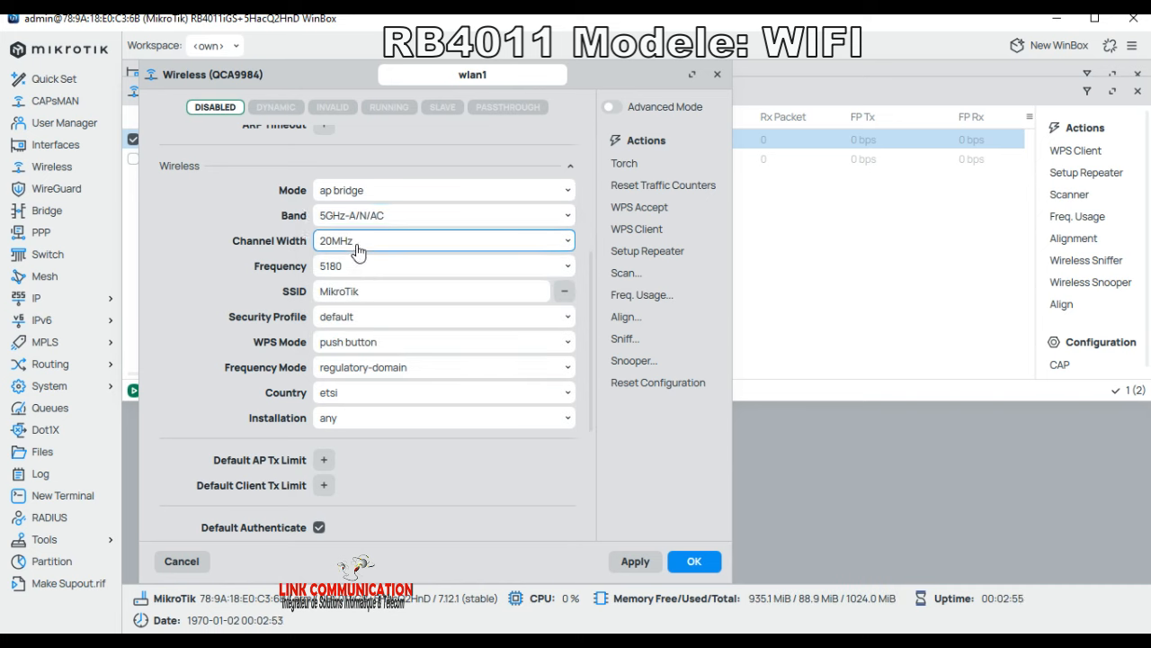
scroll(358, 253, up, 1)
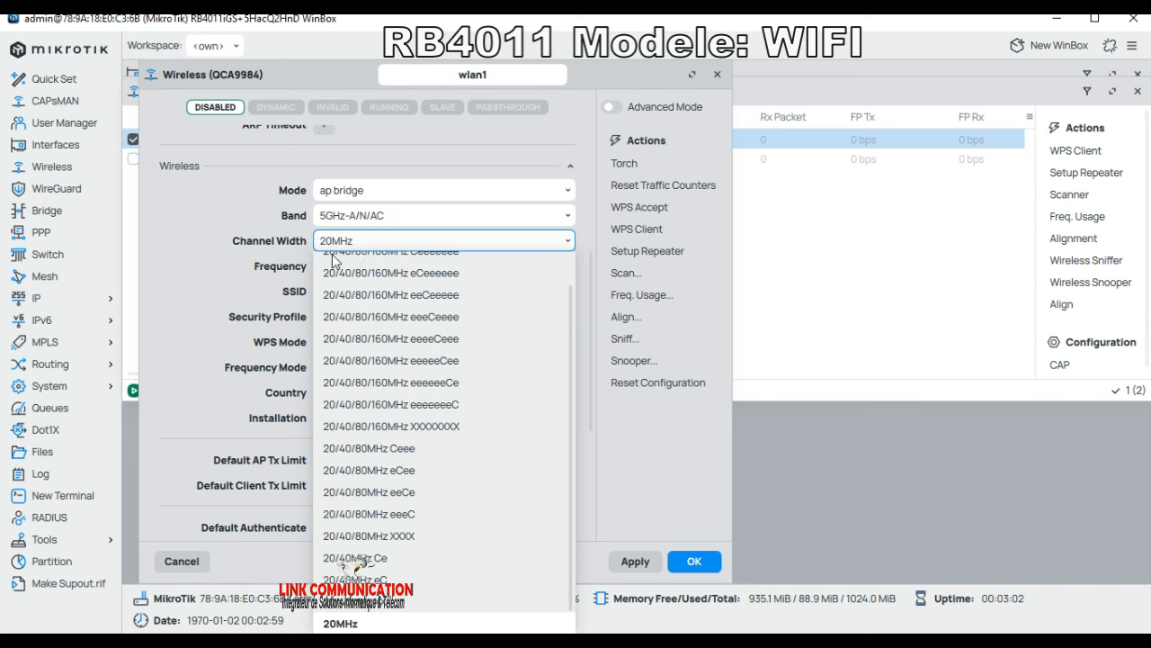
scroll(357, 250, up, 1)
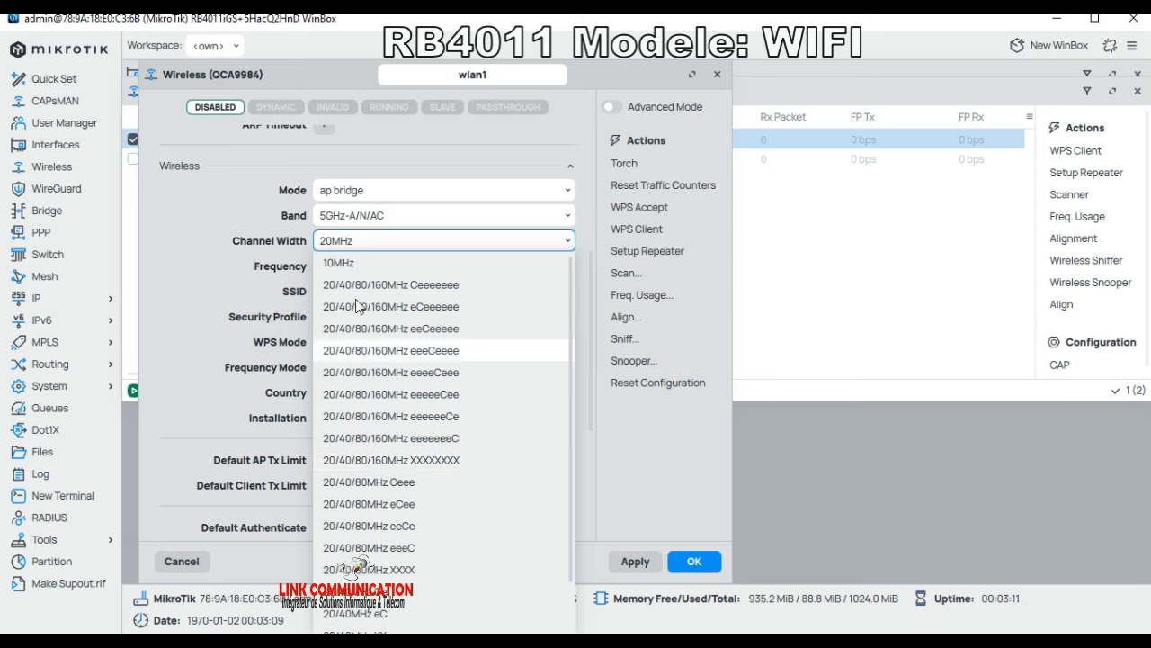
click(403, 460)
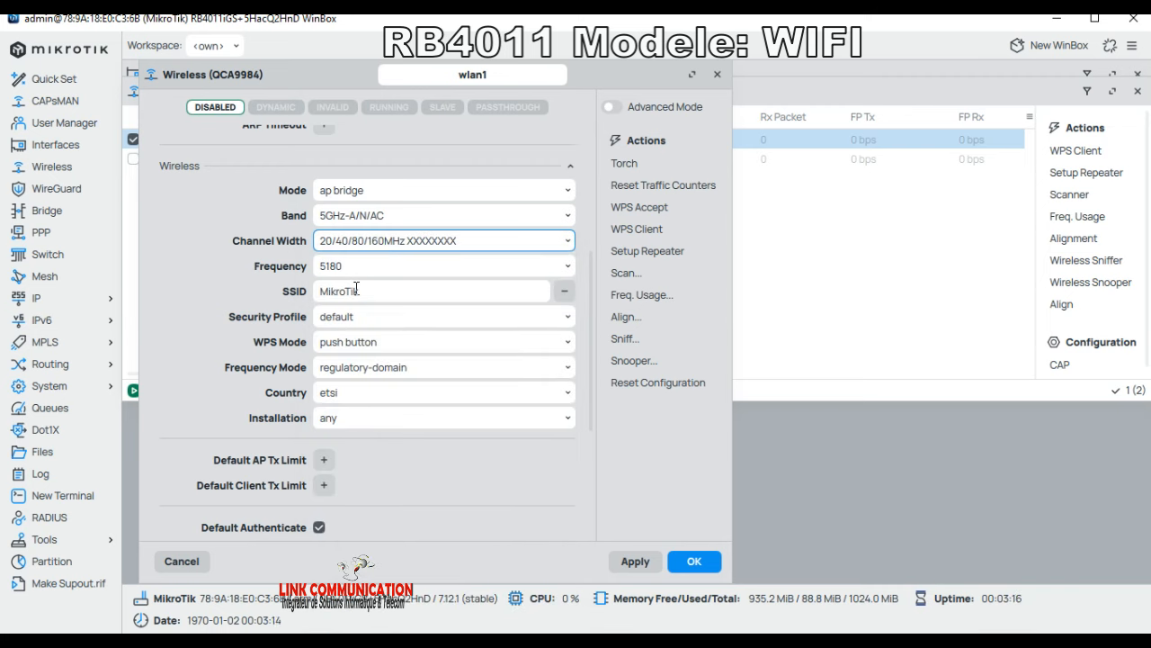
Step: Replace the SSID MikroTik with LINK FORMATION
click(298, 297)
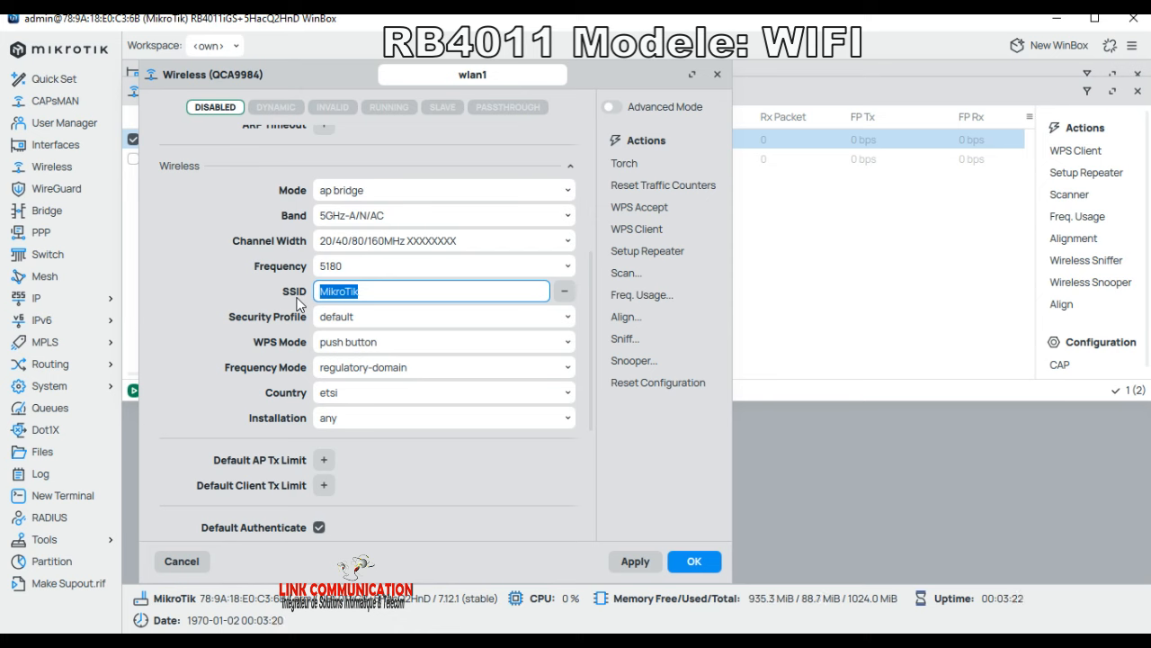
text(LINK C)
key(BackSpace)
text(FORMATION)
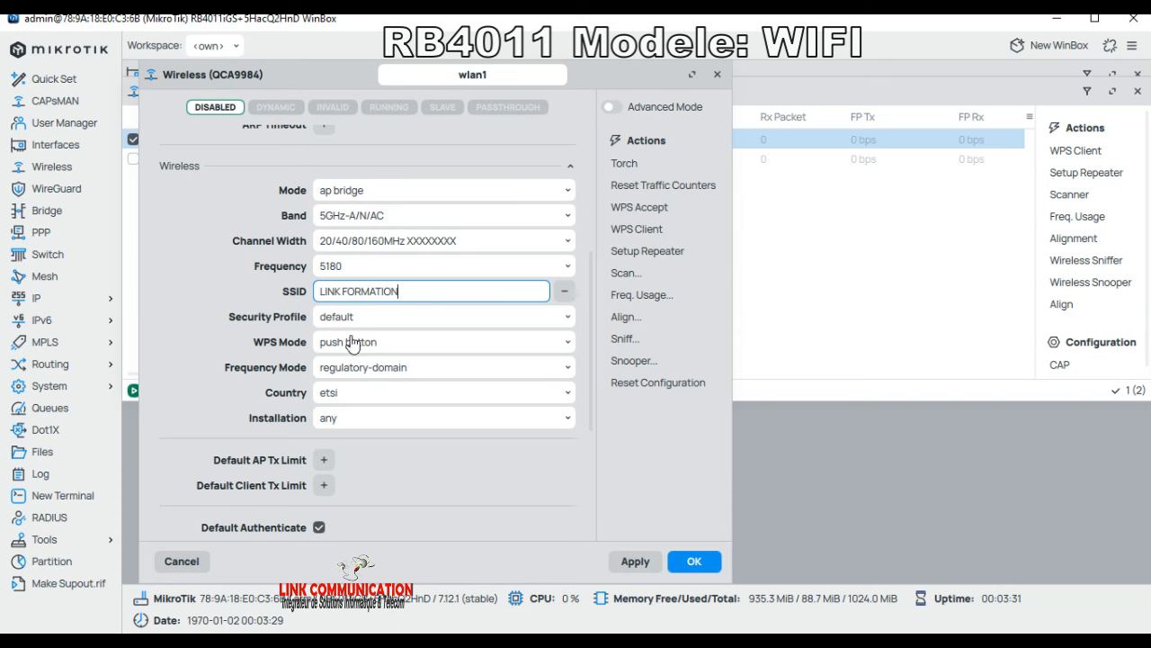
scroll(418, 471, down, 3)
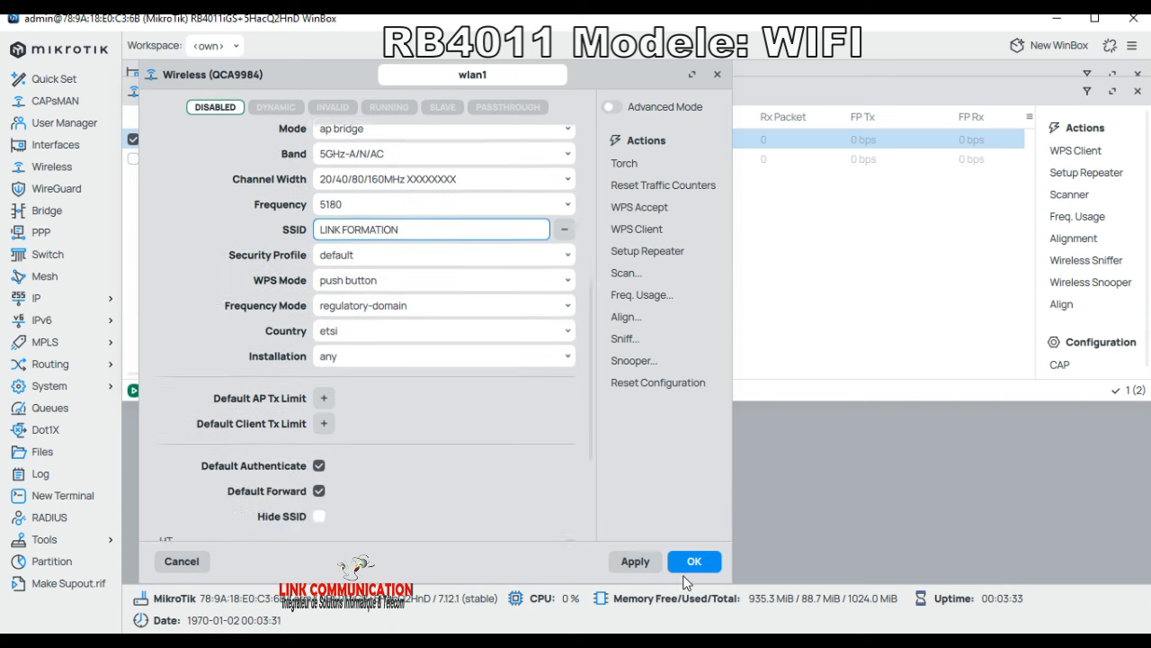
Step: Save wlan1's wireless settings, then reopen wlan1 to review its Wireless section
click(695, 562)
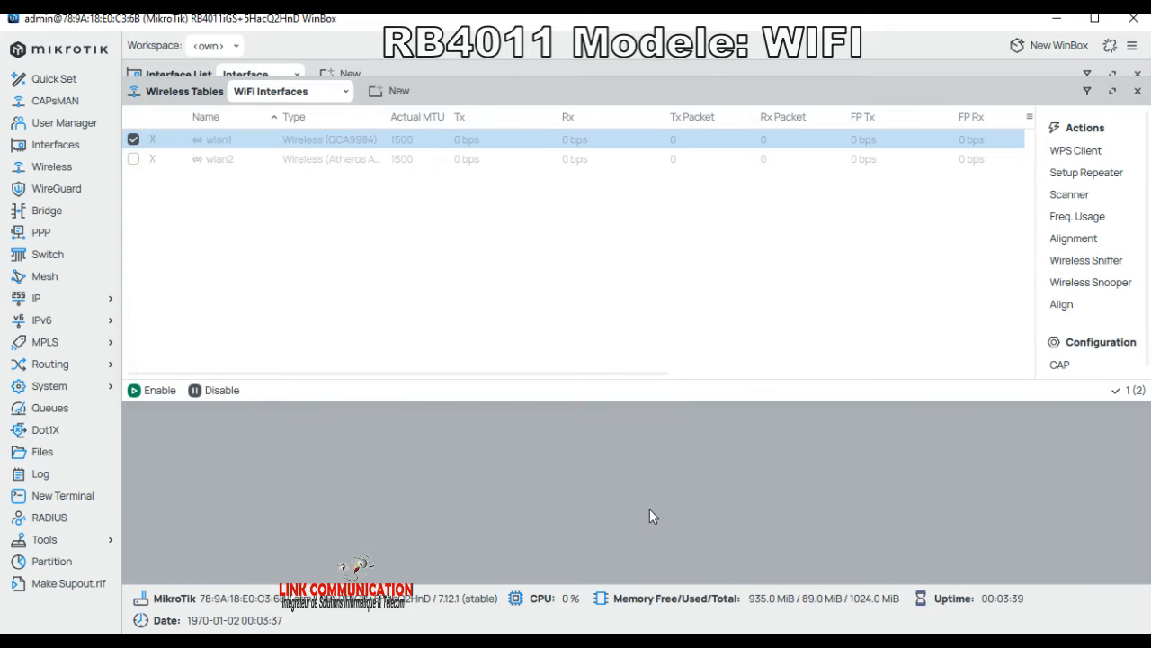
double_click(241, 147)
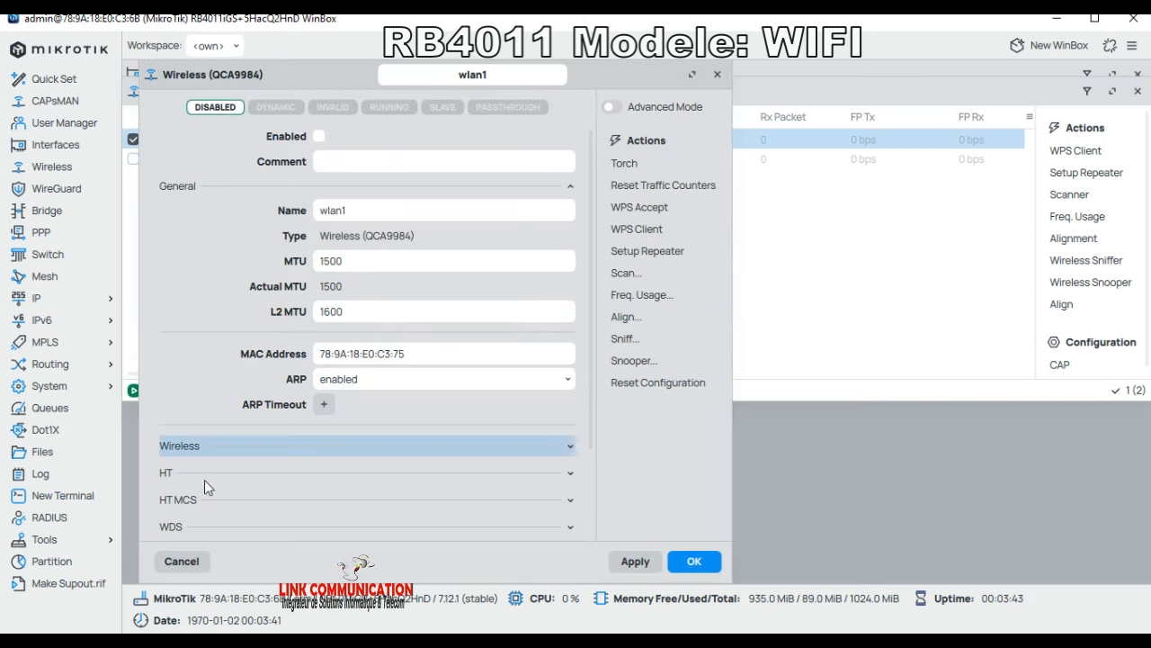
click(186, 453)
scroll(471, 513, down, 2)
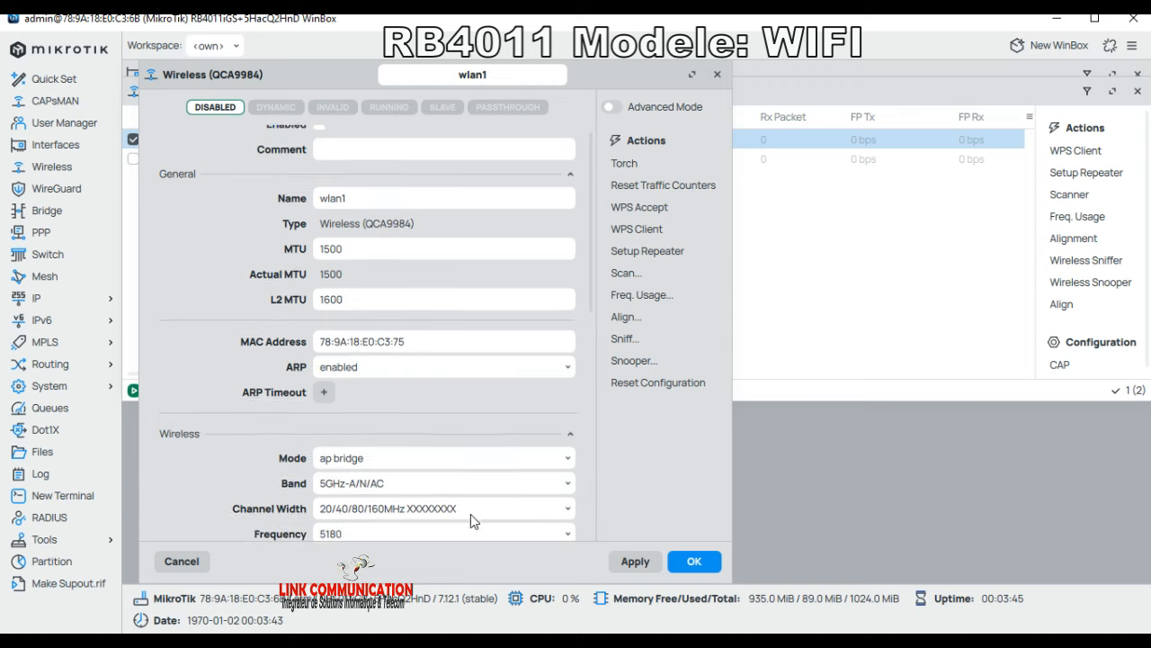
scroll(350, 502, down, 3)
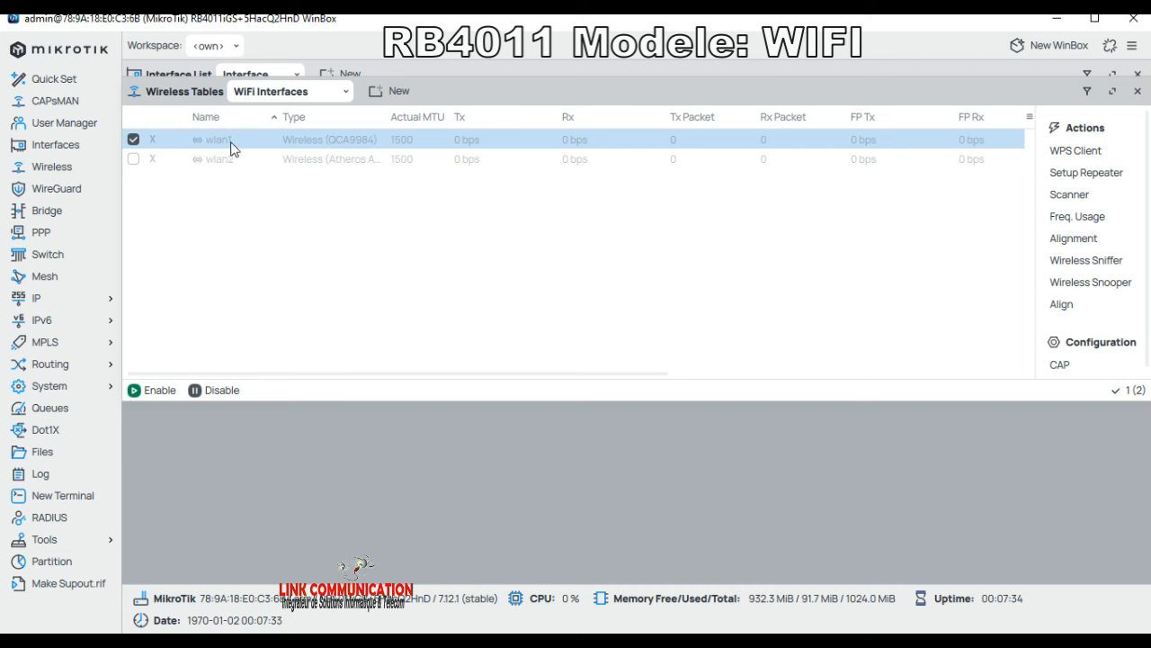
Step: Enable wlan1, keep its mode as ap bridge, and apply and save its properties
double_click(315, 146)
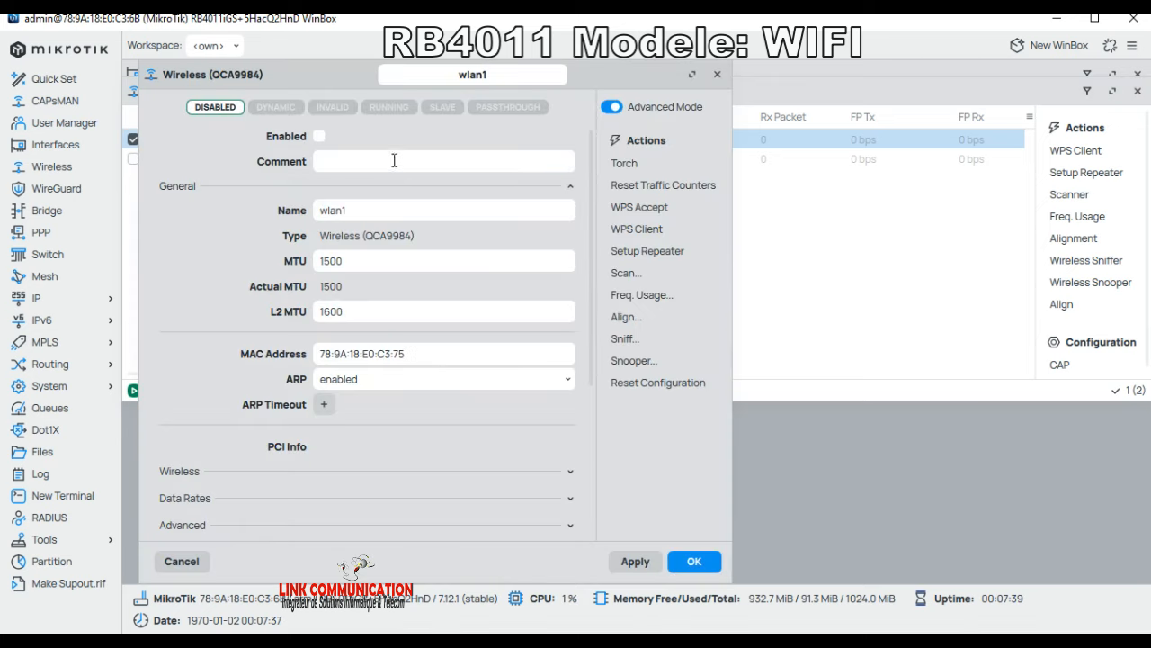
click(319, 137)
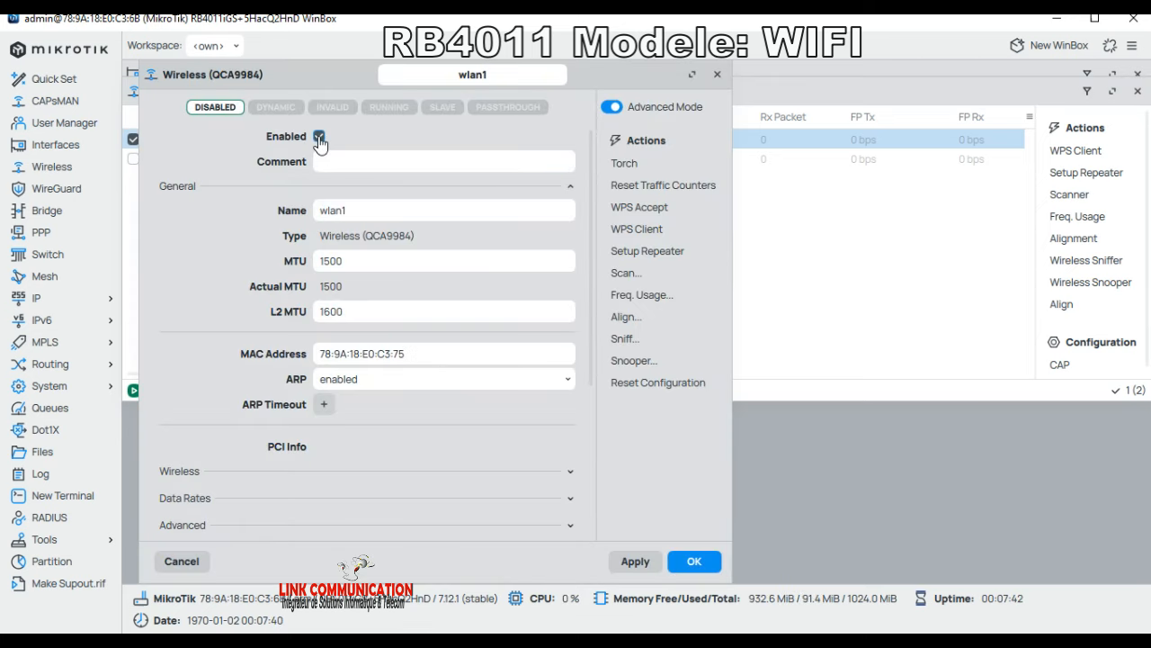
scroll(267, 475, down, 2)
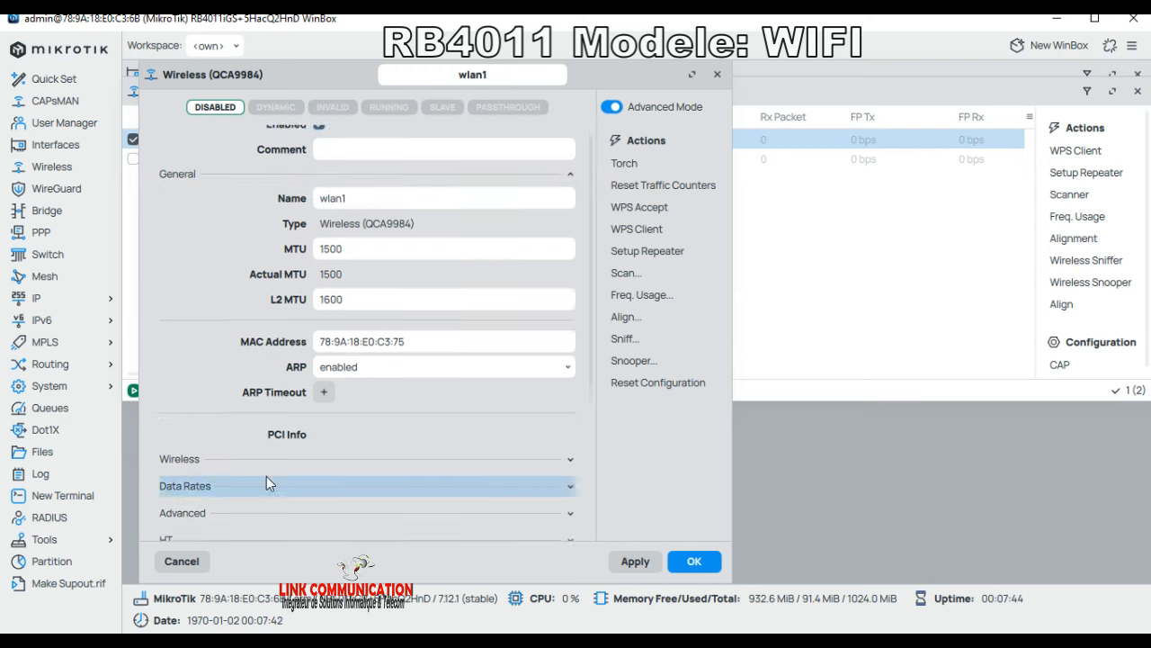
click(203, 402)
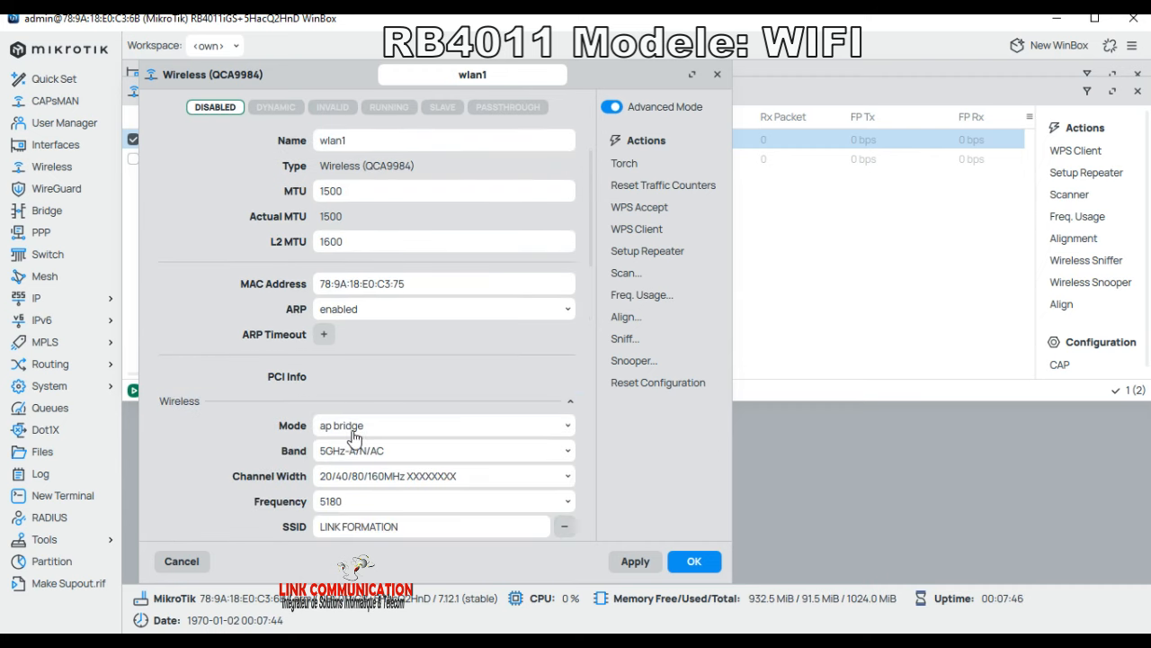
click(377, 430)
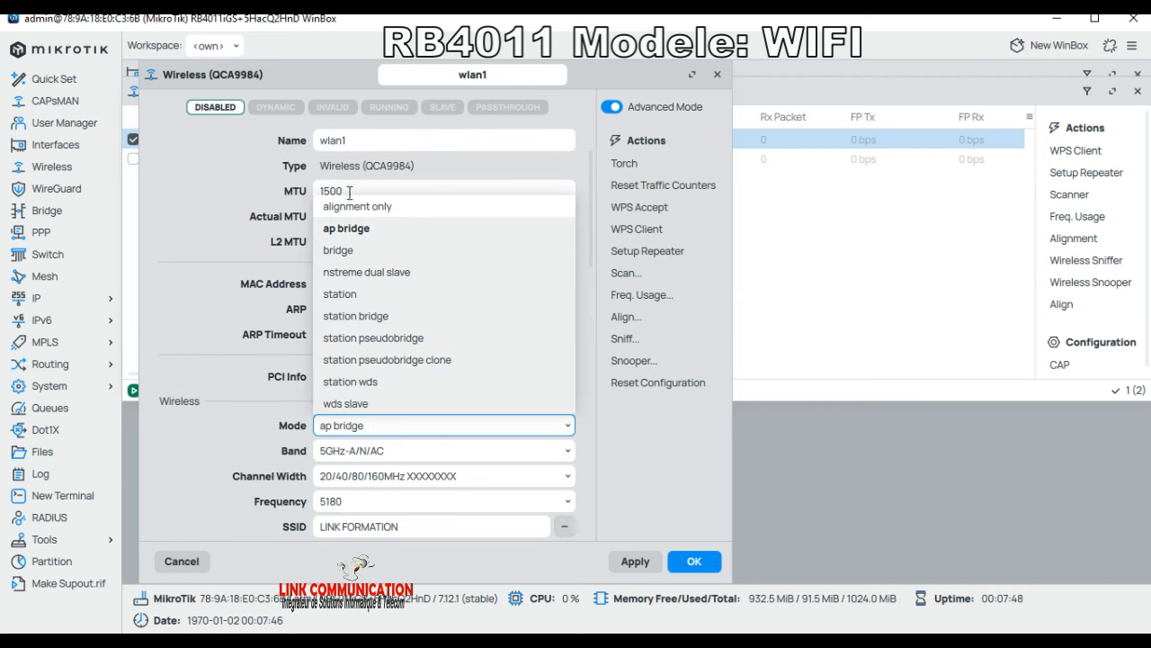
click(372, 432)
scroll(368, 461, down, 1)
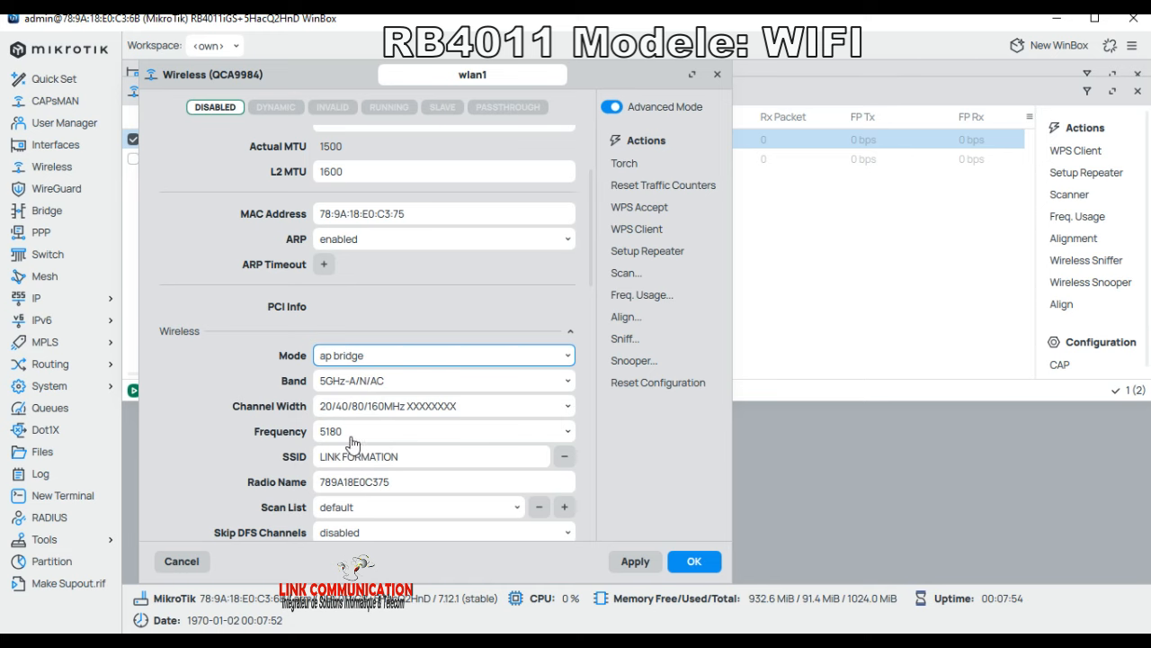
click(635, 562)
click(695, 562)
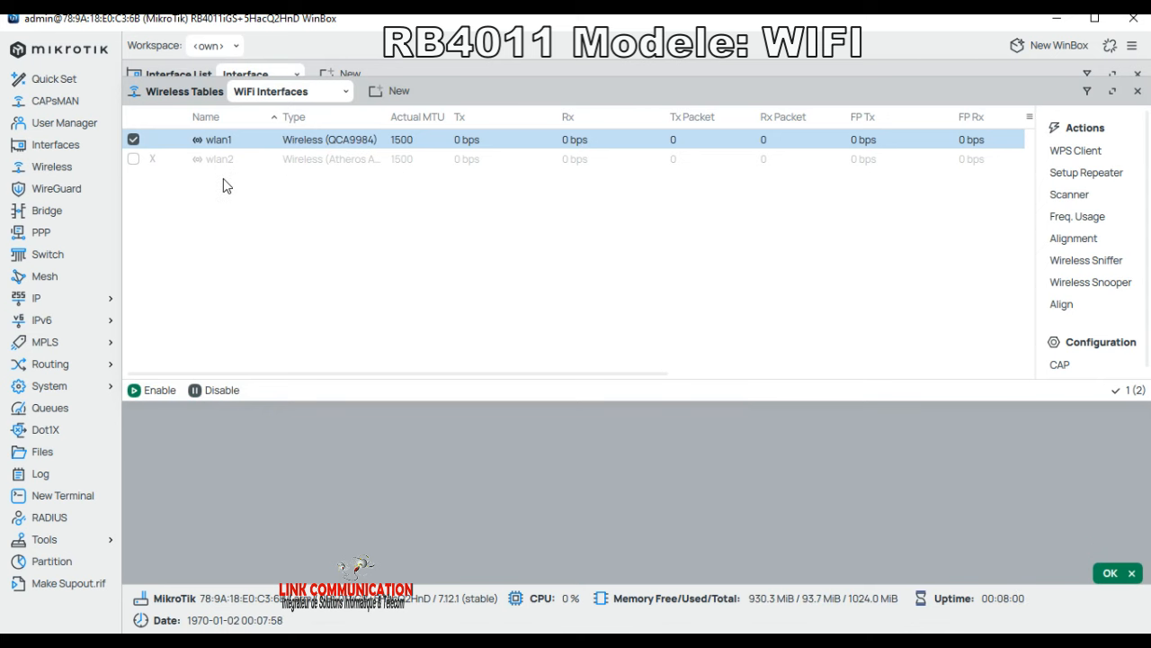
Step: Enable wlan2 and set it to ap bridge on 2GHz-B/G/N with 20/40MHz XX width
click(227, 167)
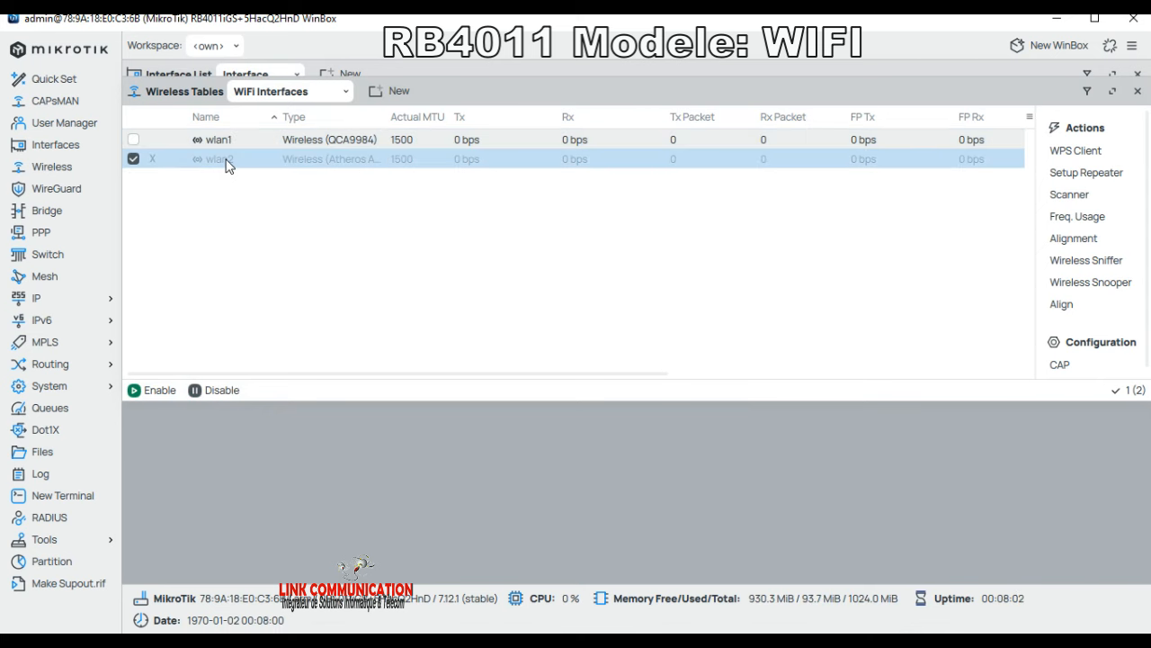
double_click(228, 167)
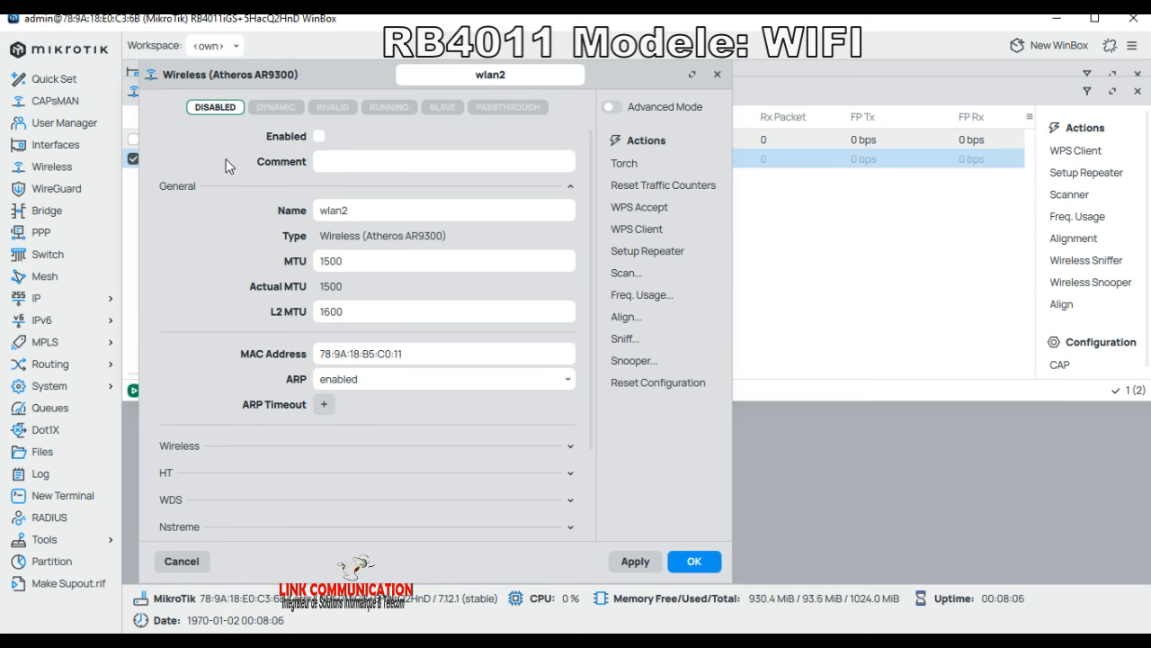
click(320, 136)
scroll(326, 426, down, 2)
click(199, 373)
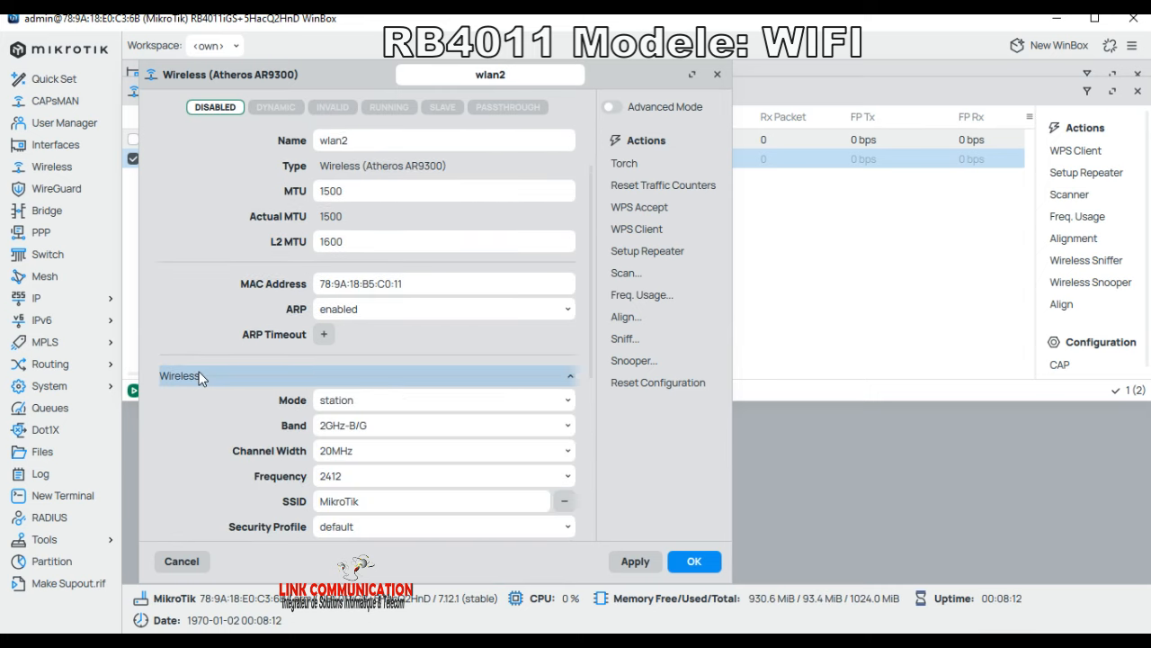
click(351, 410)
click(352, 448)
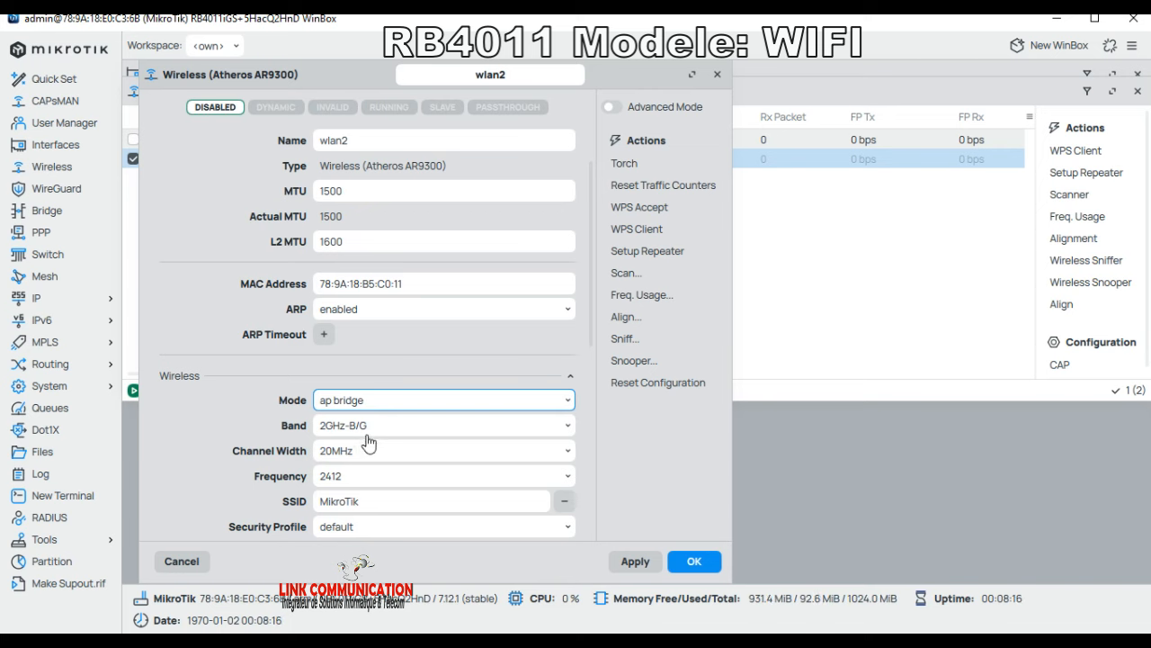
click(366, 430)
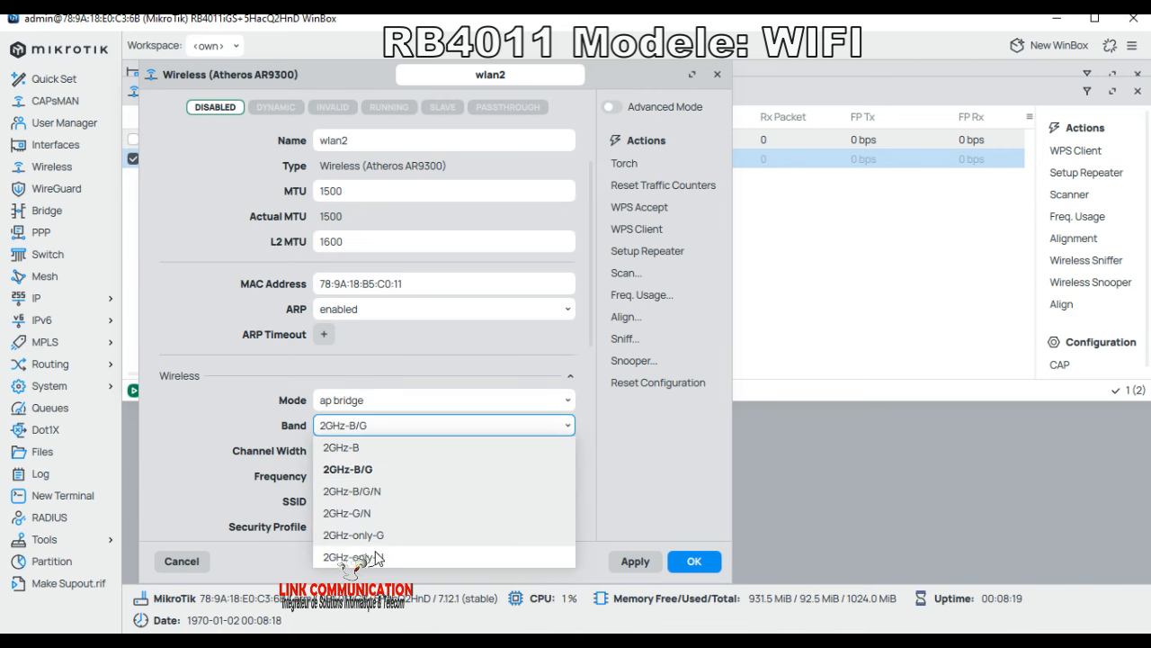
click(383, 494)
click(370, 453)
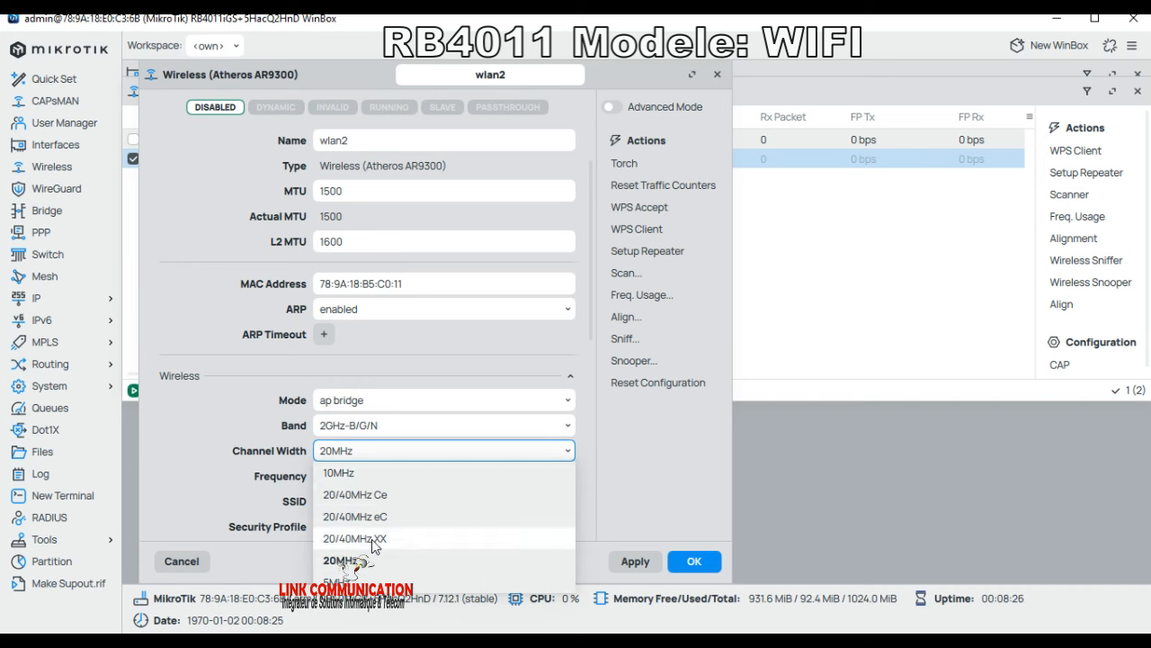
click(376, 539)
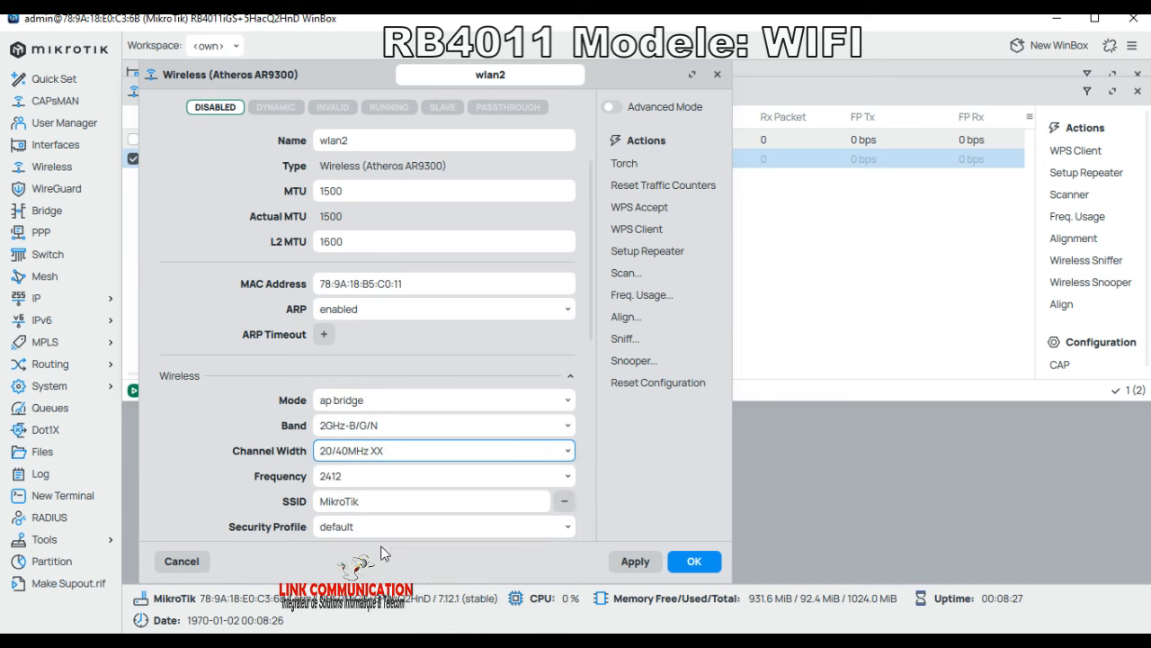
Step: Set wlan2's SSID to LINK FORMATION, keep it enabled, and apply the settings
double_click(340, 503)
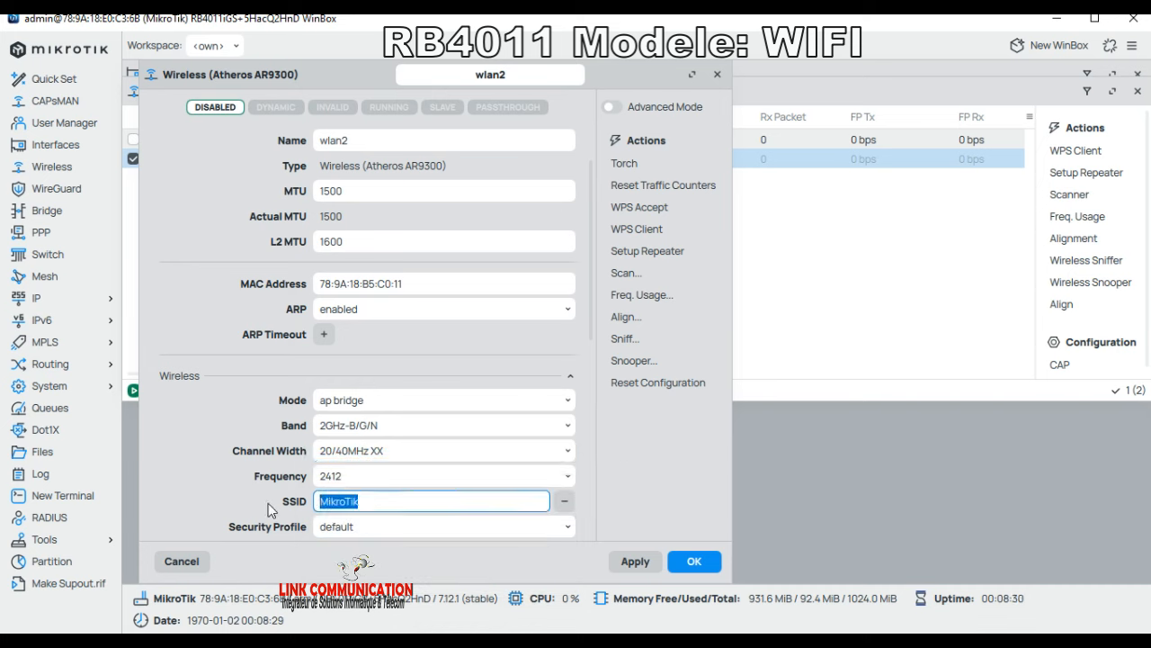
text(LINK FO)
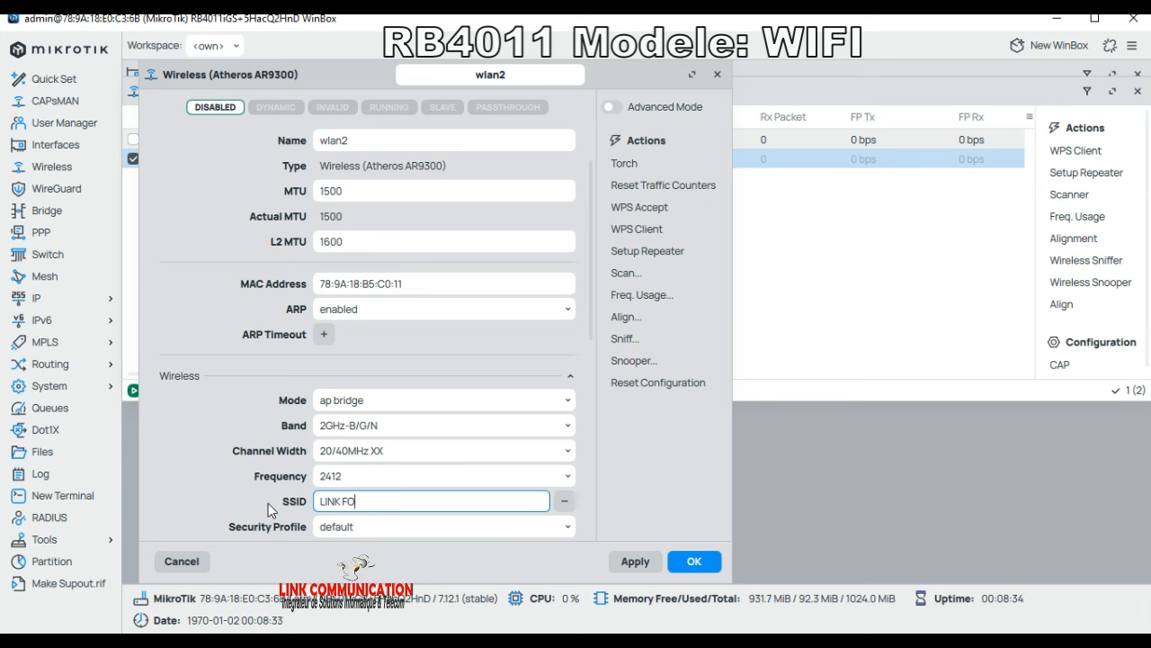
text(RMATION)
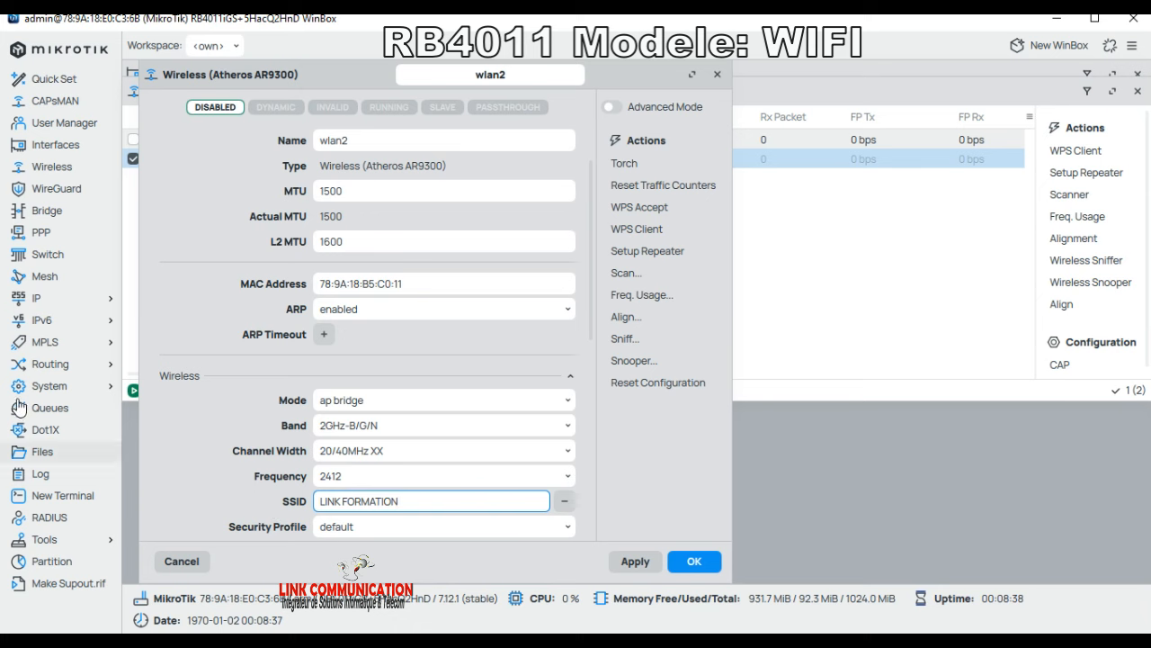
scroll(220, 265, up, 1)
scroll(219, 265, up, 1)
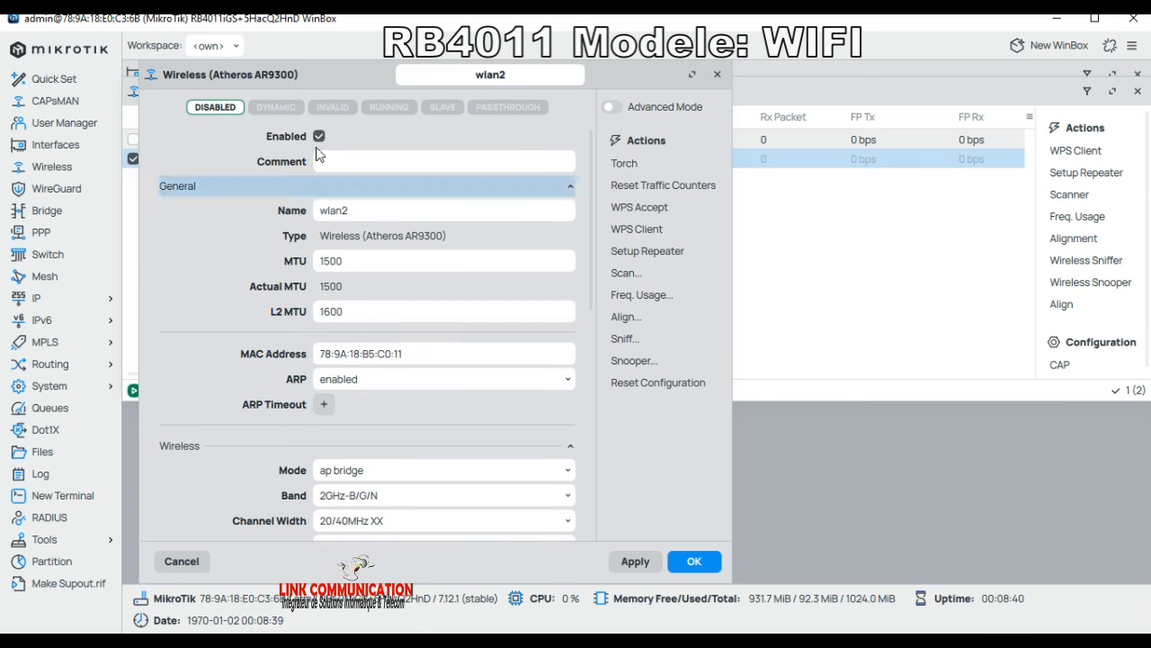
click(319, 136)
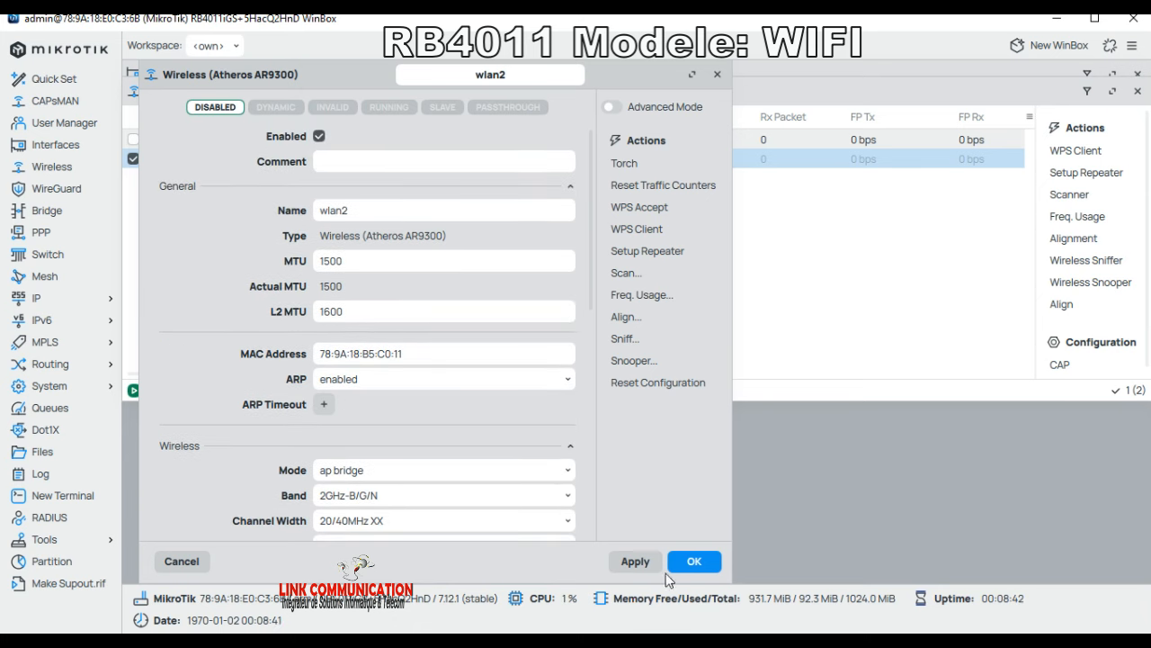
click(634, 562)
Step: Save and close wlan2's settings, then bring up the empty Bridge list
click(694, 561)
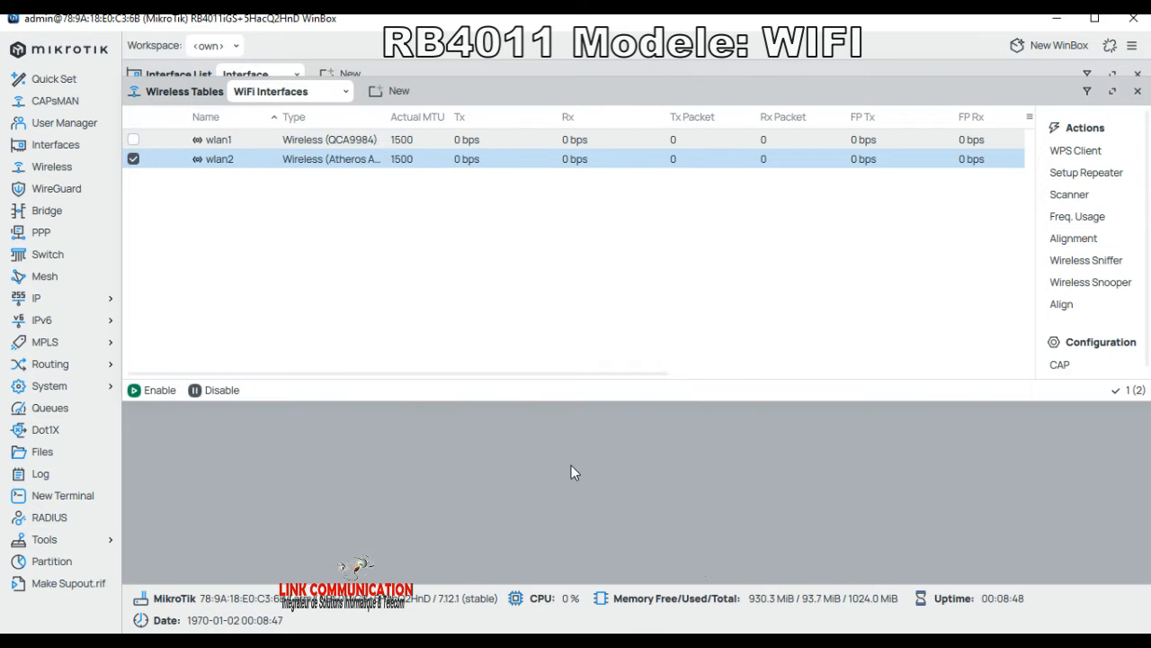
click(47, 212)
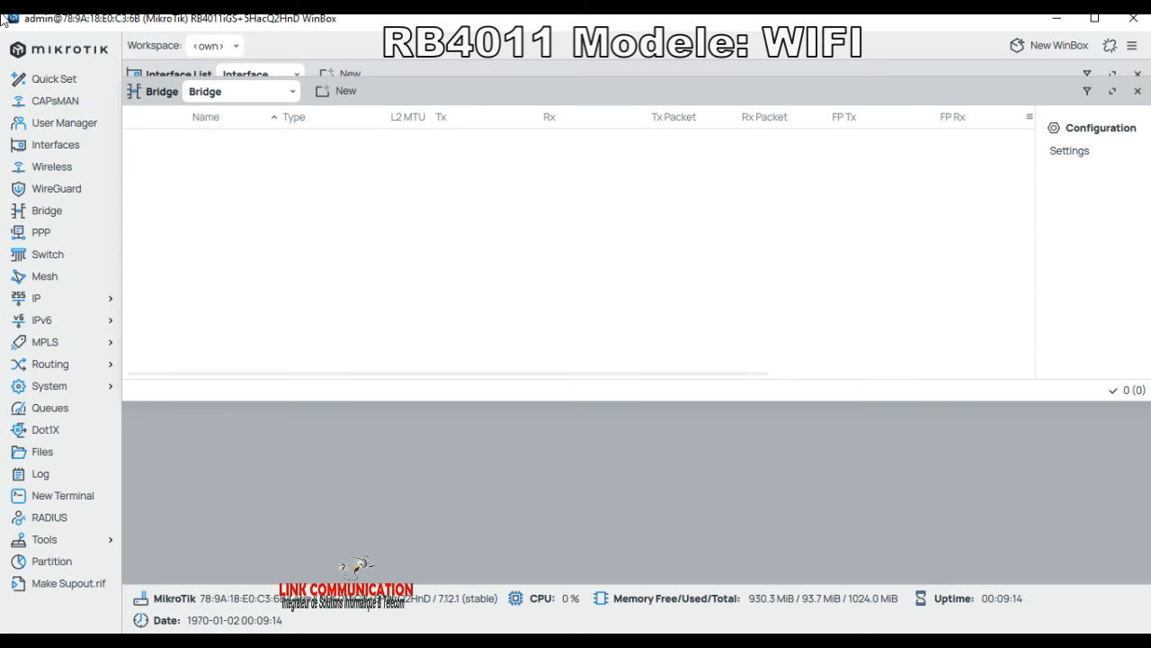
Step: Add a new bridge keeping the default name bridge1 and save it
click(339, 97)
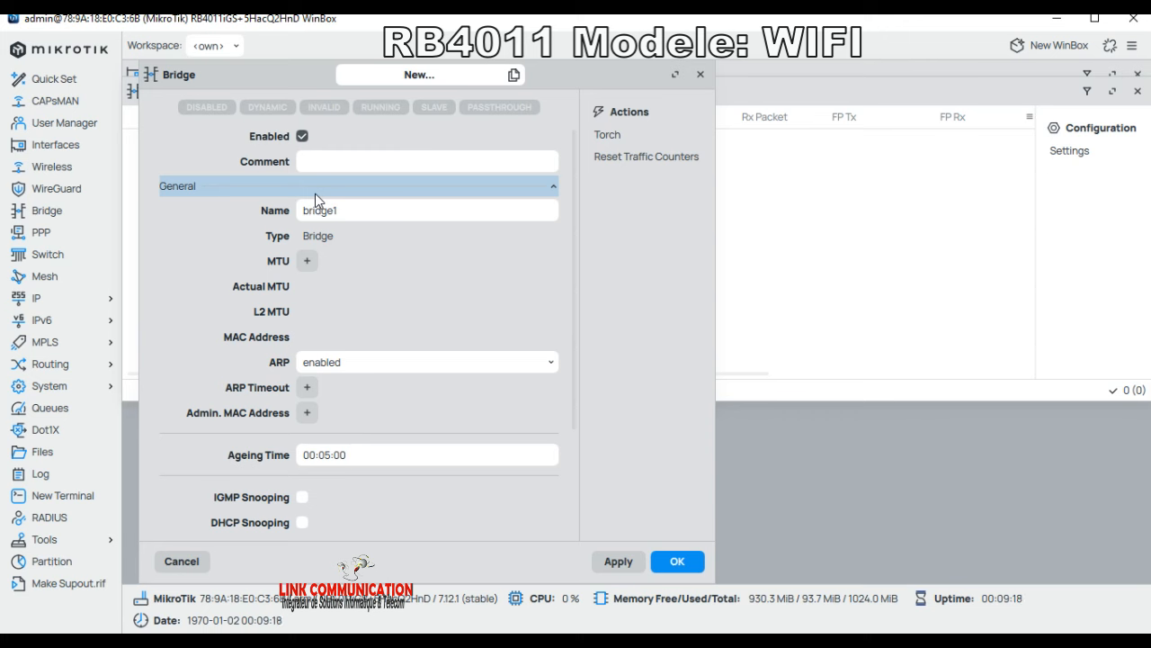
click(345, 215)
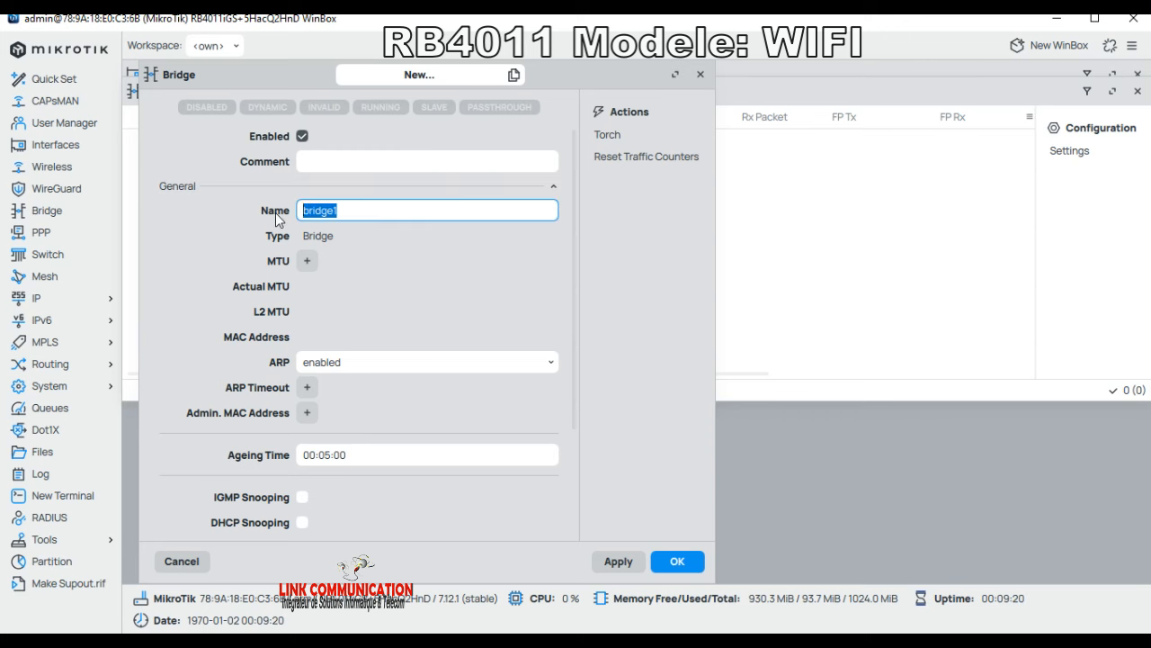
click(358, 213)
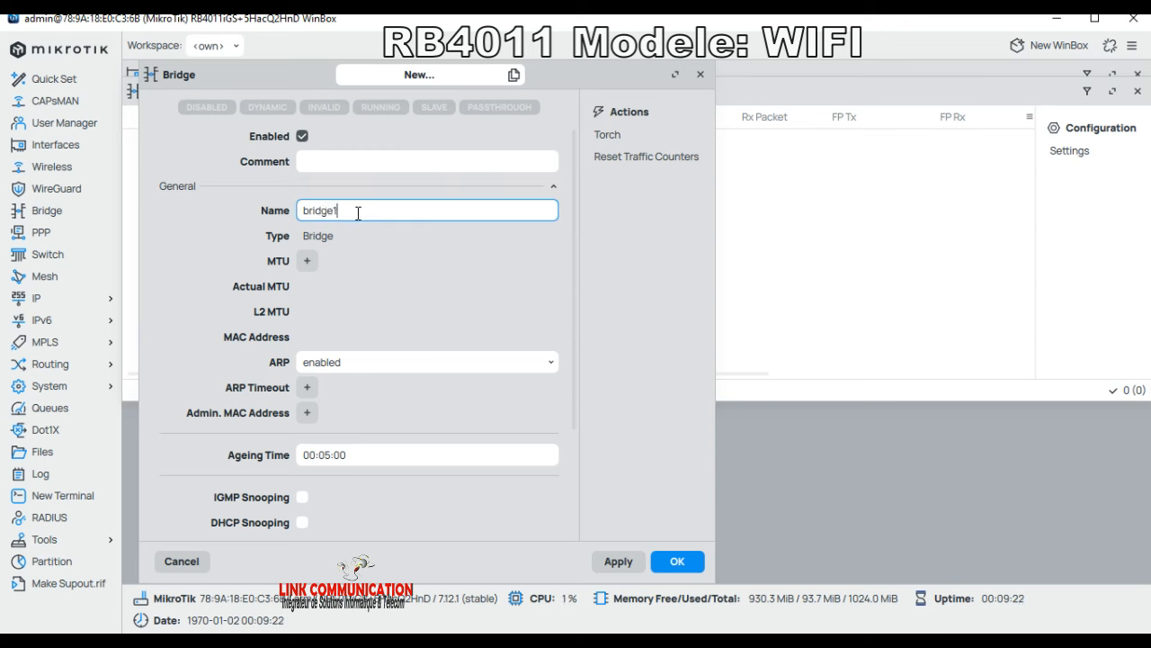
click(618, 560)
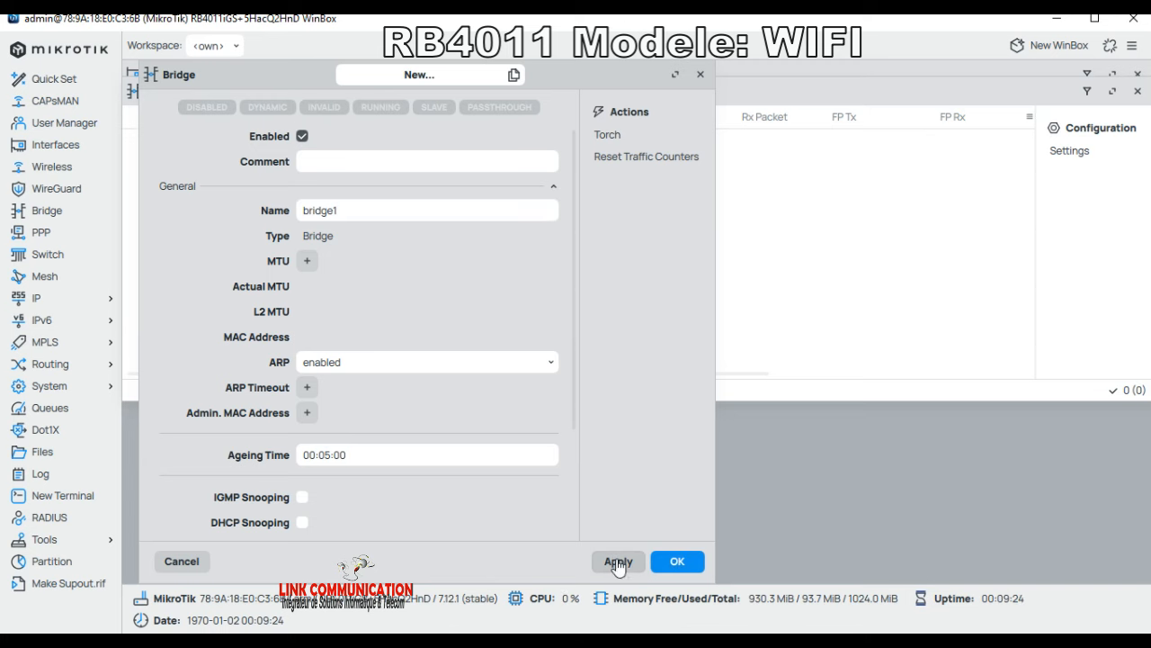
click(688, 554)
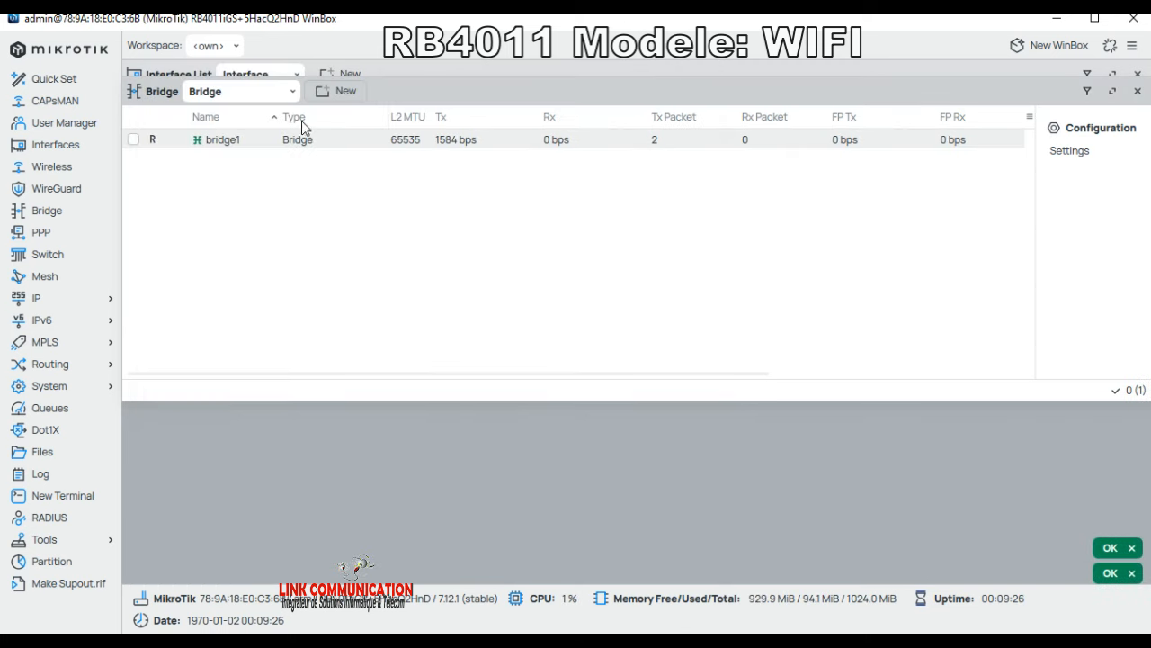
Step: In the bridge Ports view, add wlan2 and wlan1 as ports of bridge1
click(285, 93)
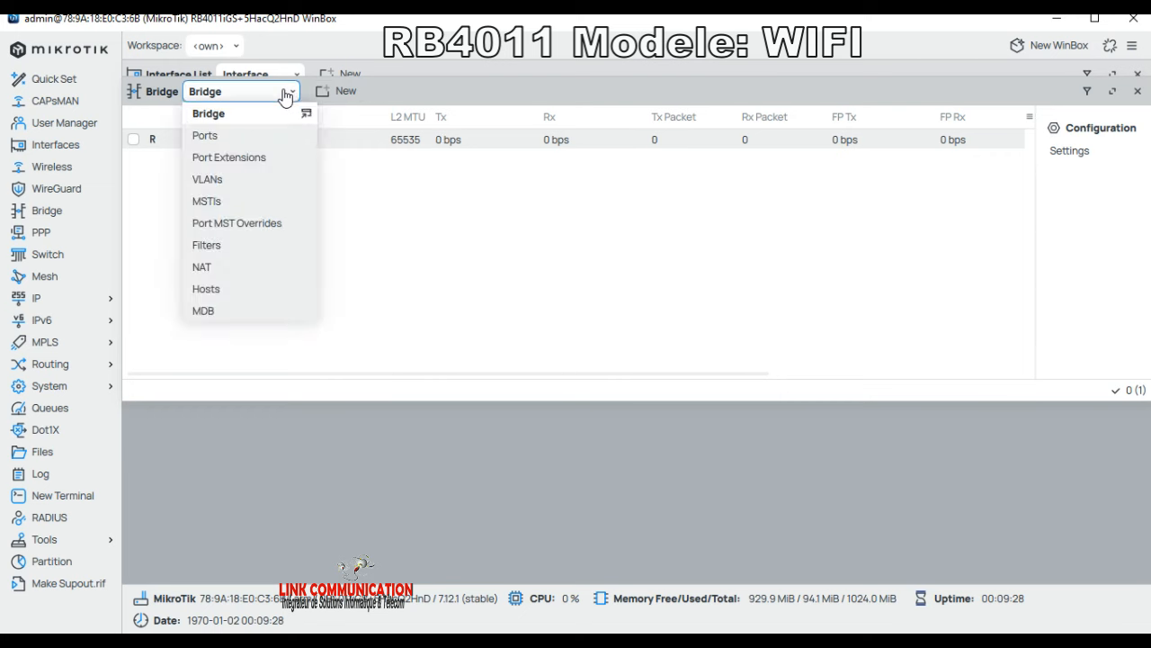
click(241, 139)
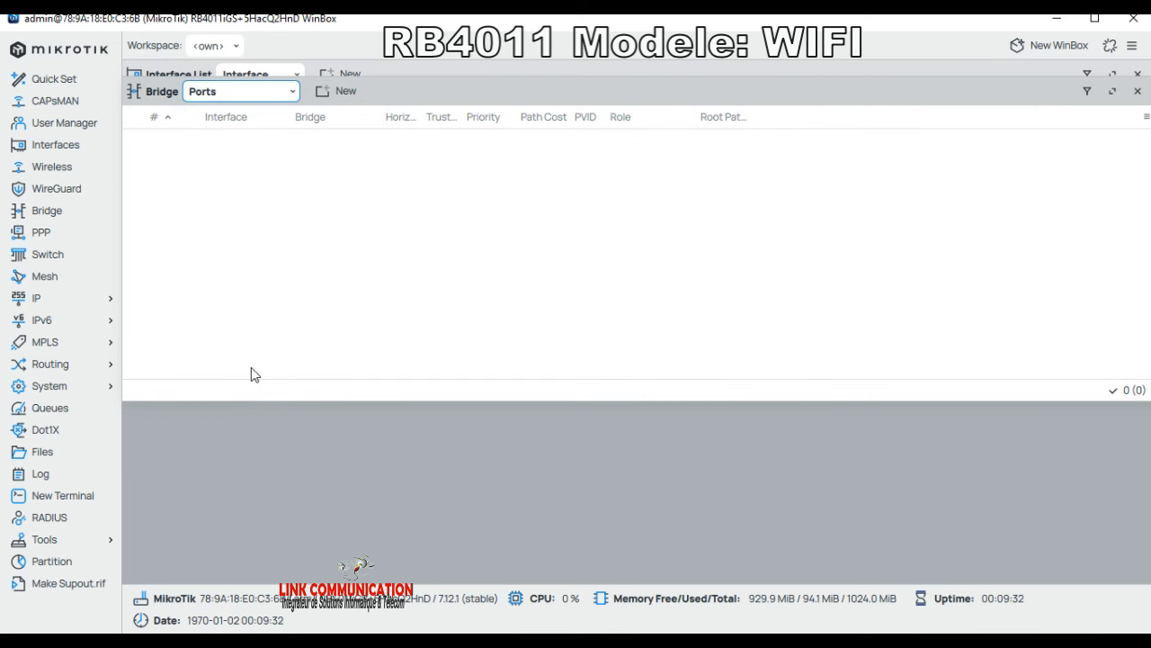
click(341, 91)
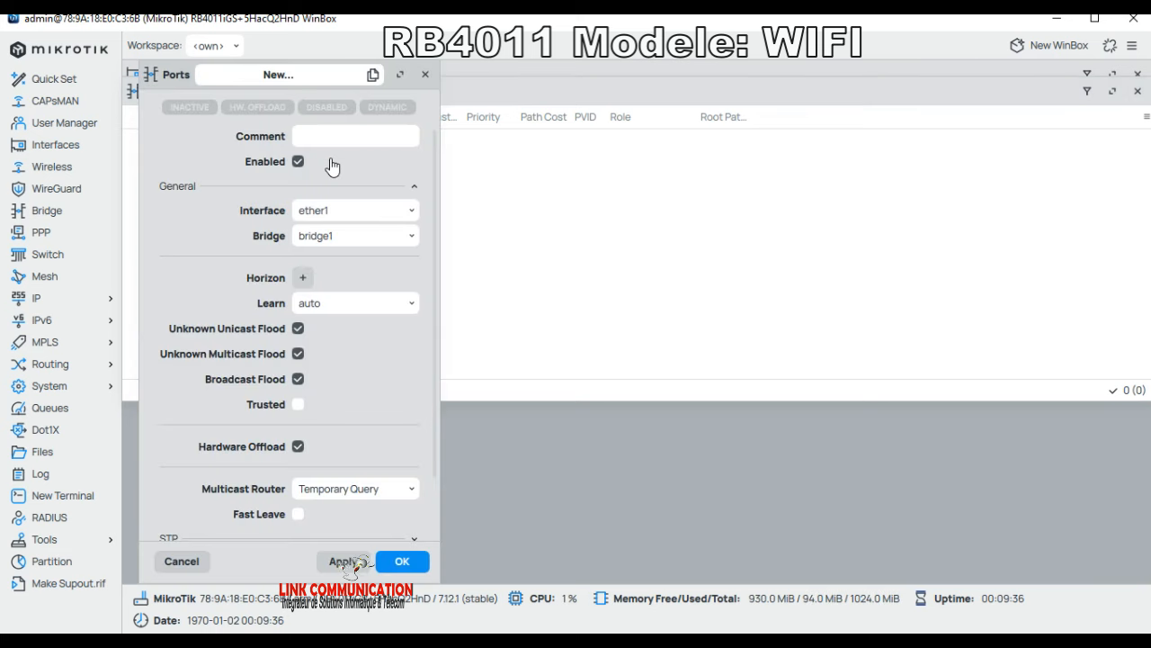
click(323, 213)
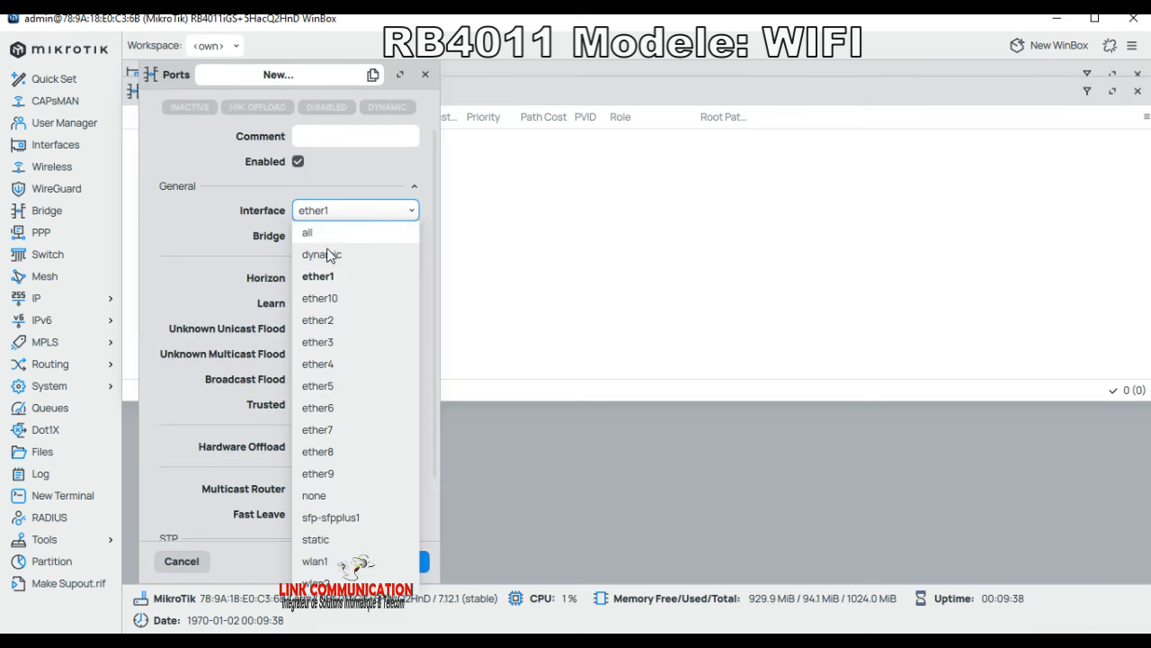
click(346, 581)
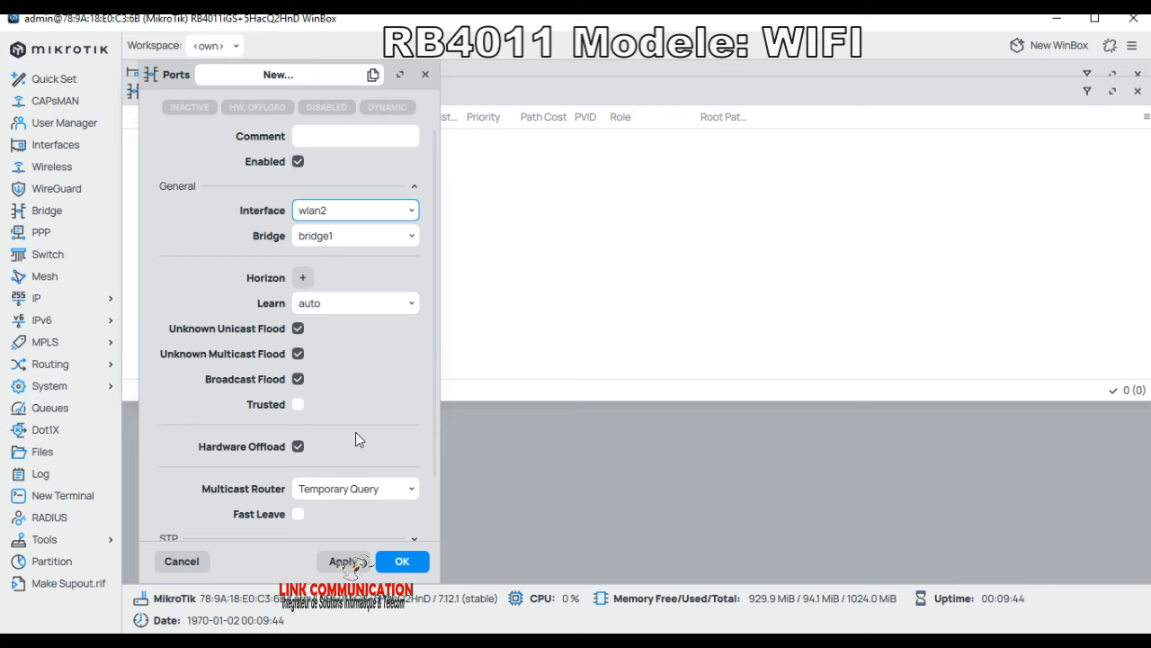
click(395, 560)
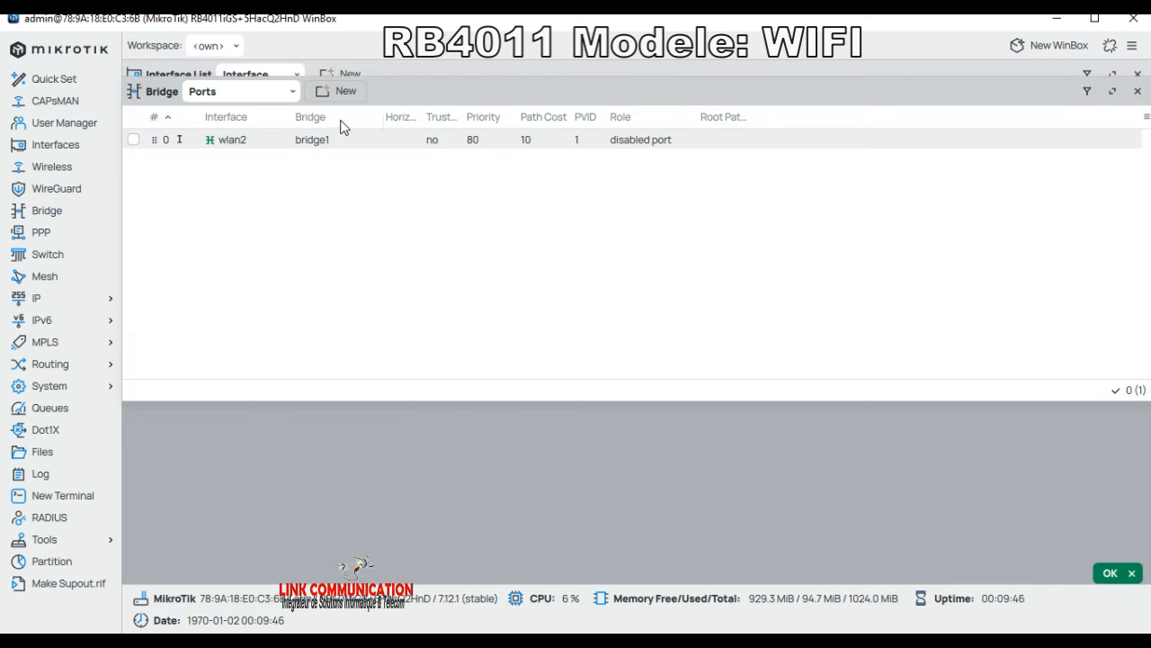
click(342, 91)
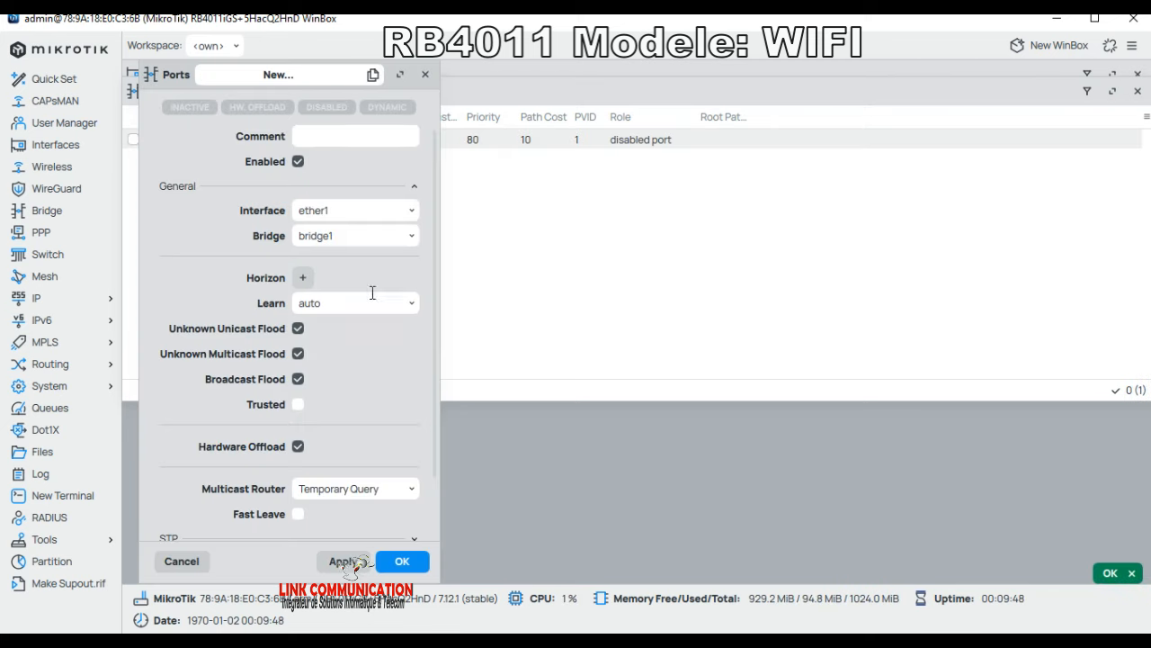
click(322, 214)
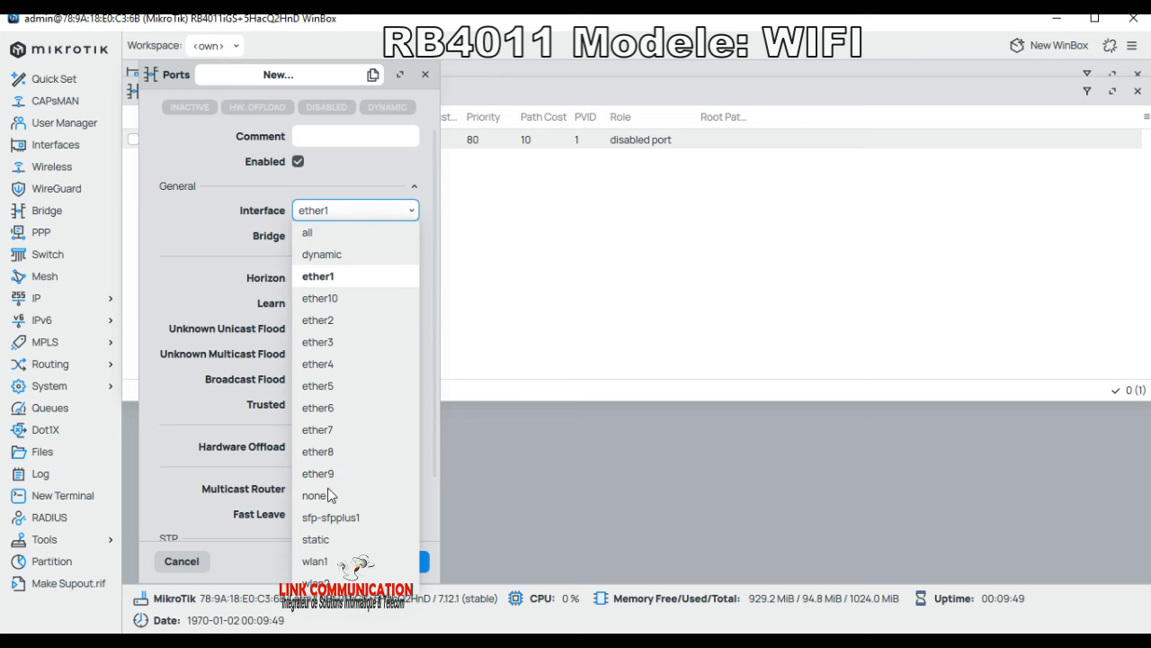
click(311, 564)
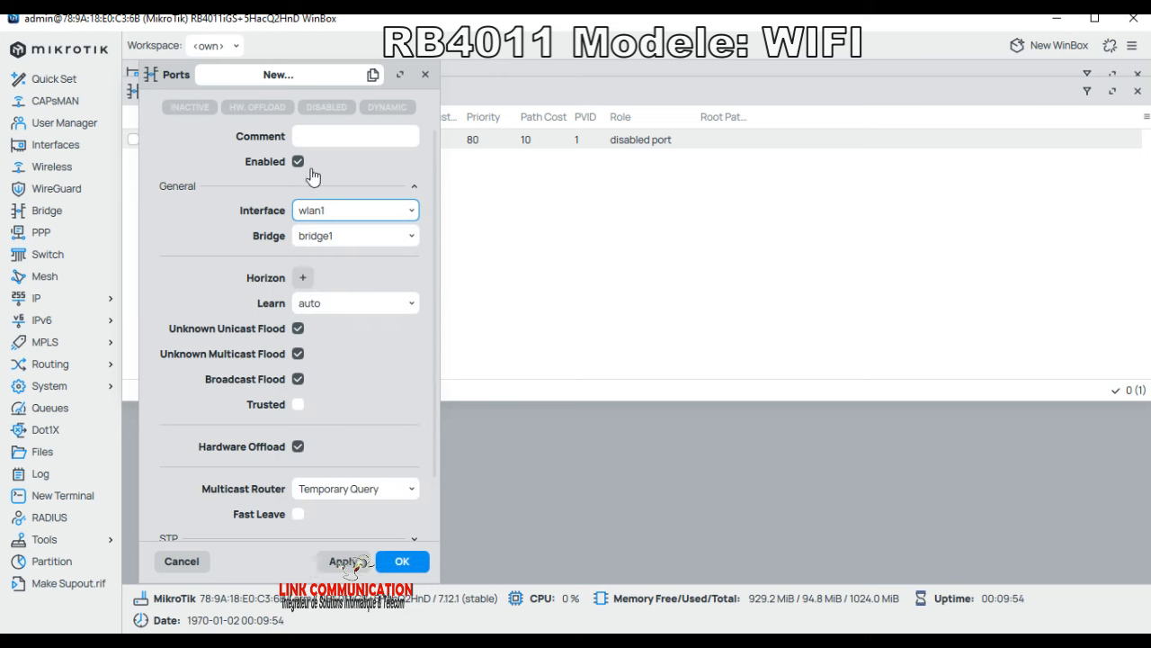
click(399, 564)
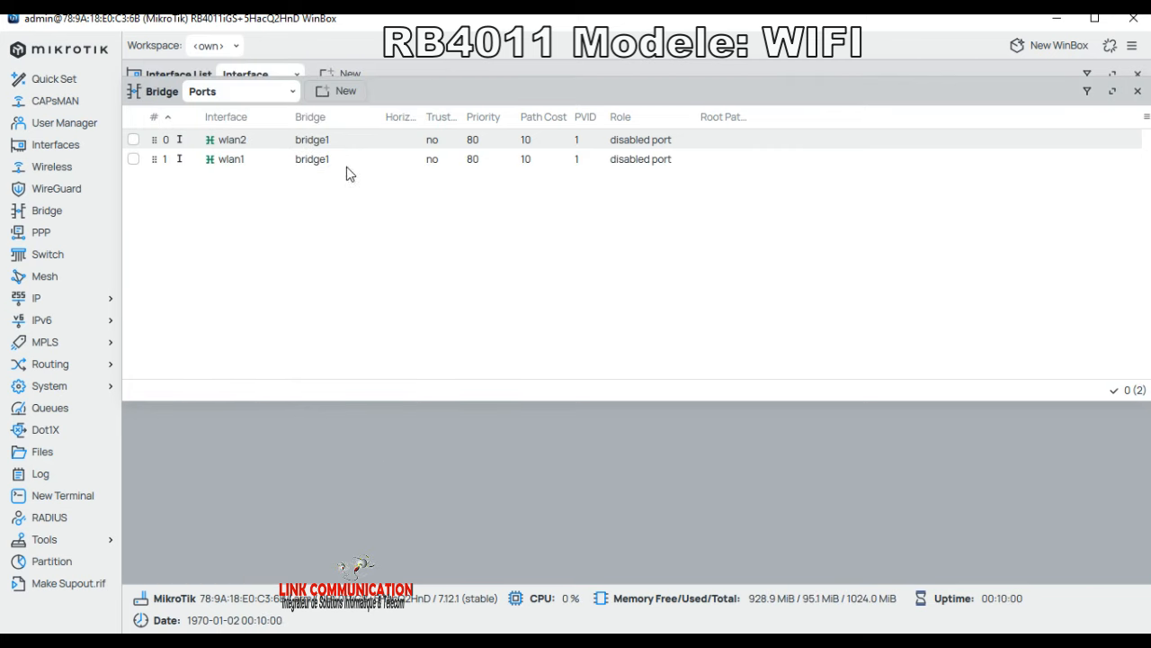
Step: Add ether9, ether8 and ether7 as ports of bridge1
click(328, 90)
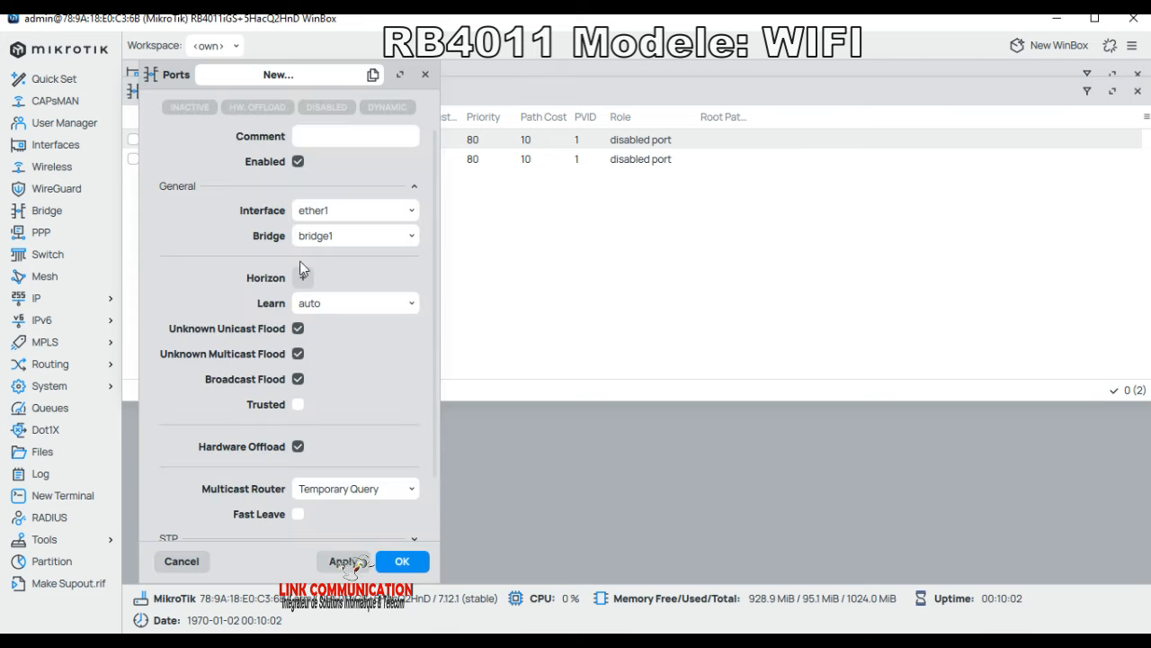
click(326, 214)
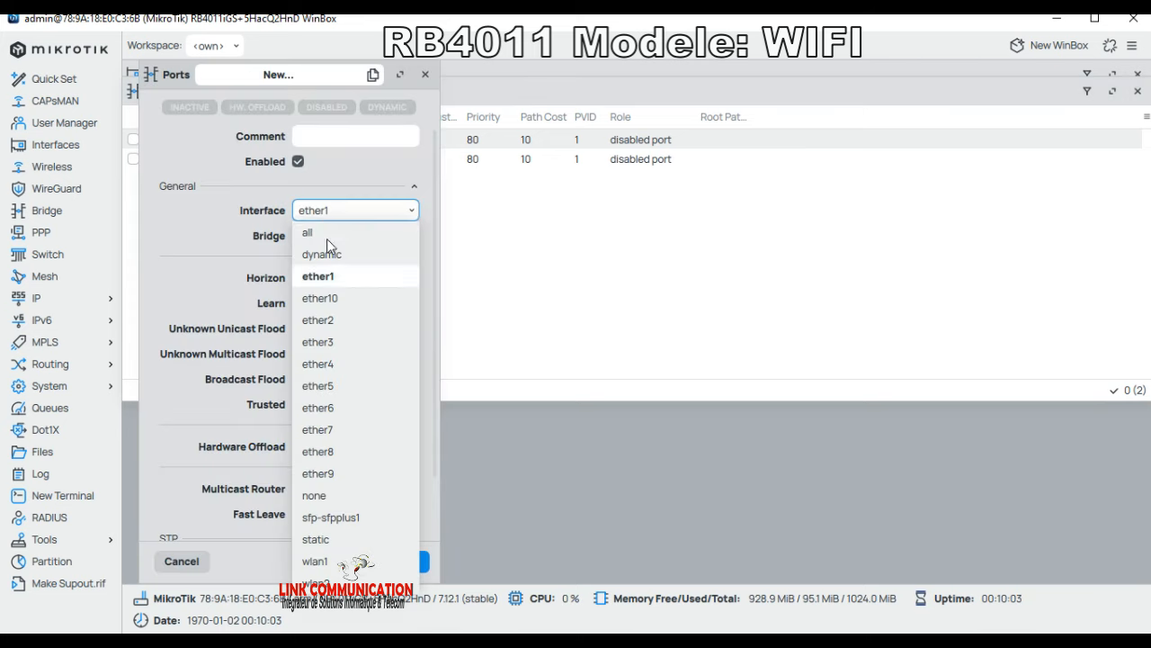
click(337, 480)
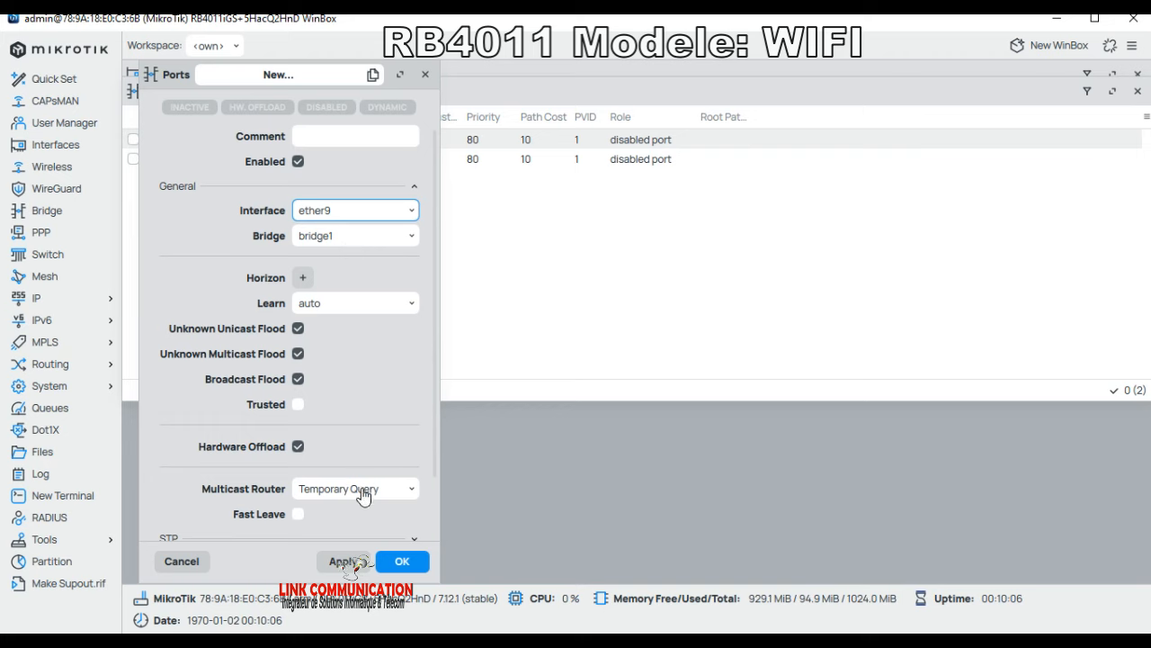
click(405, 562)
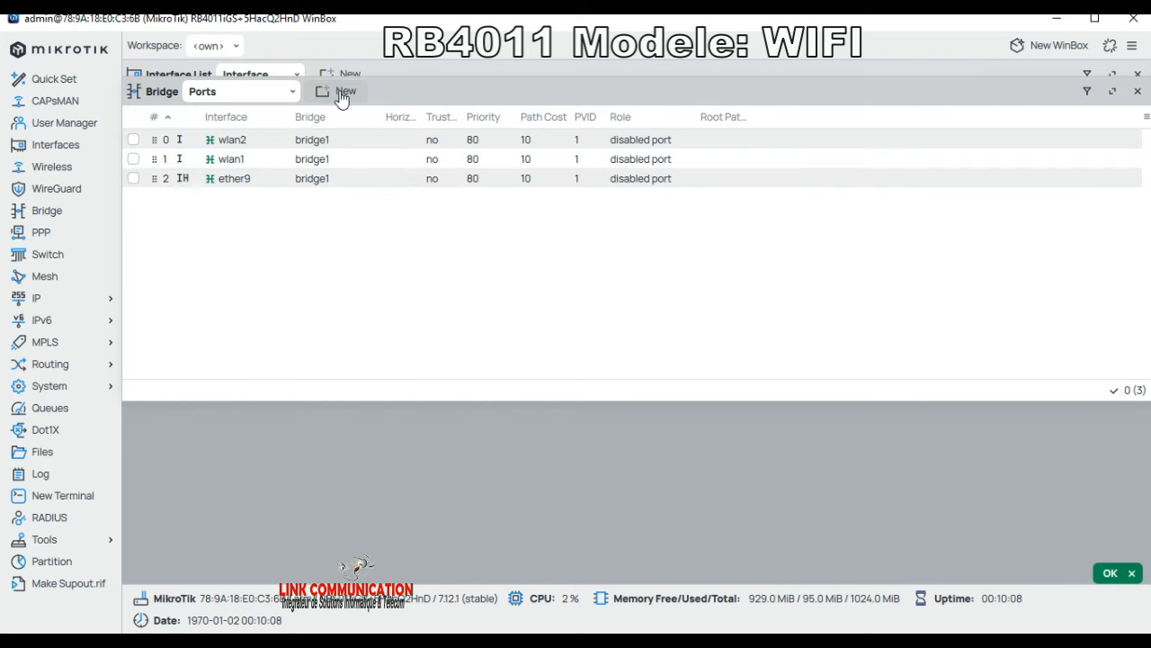
click(338, 91)
click(333, 214)
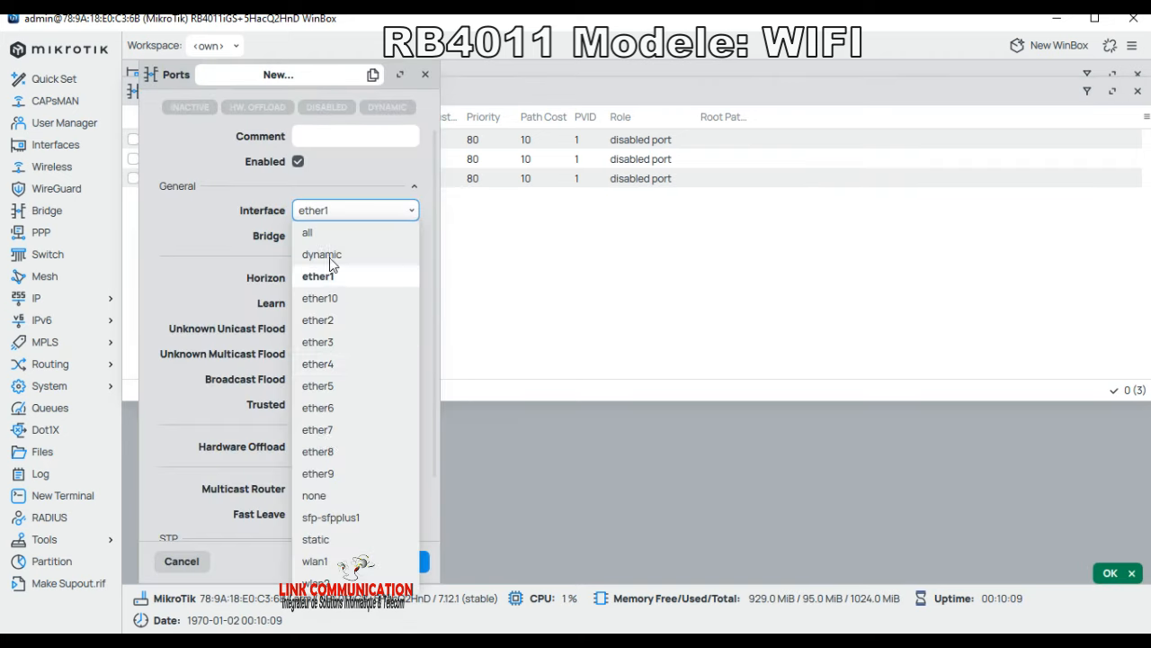
click(324, 459)
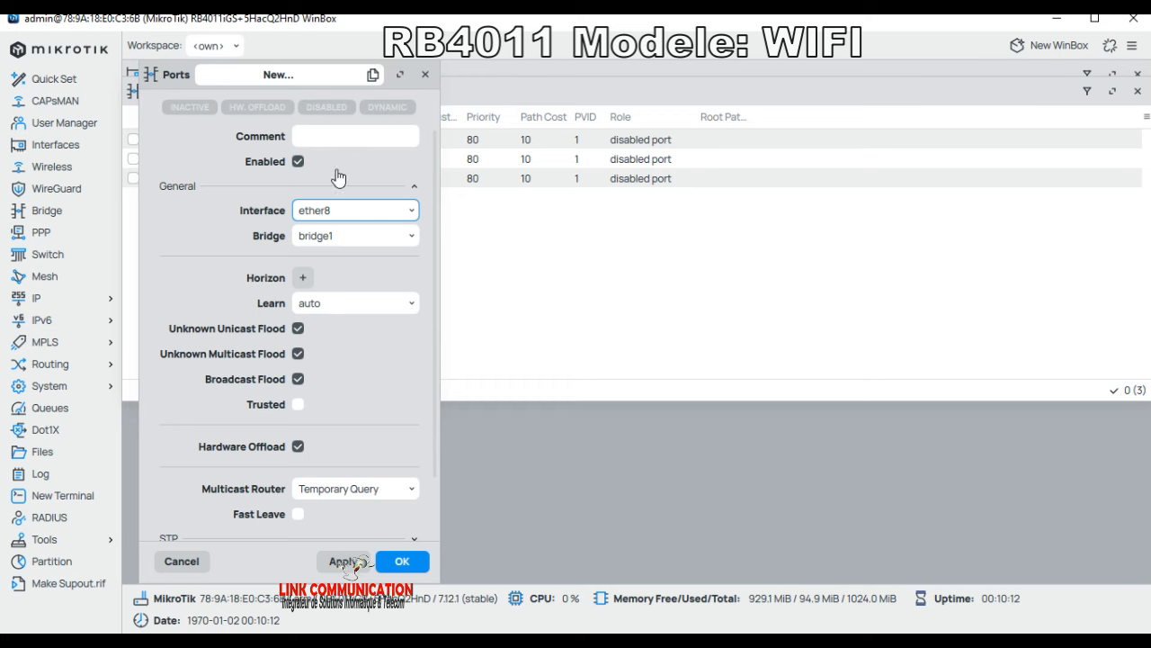
click(402, 561)
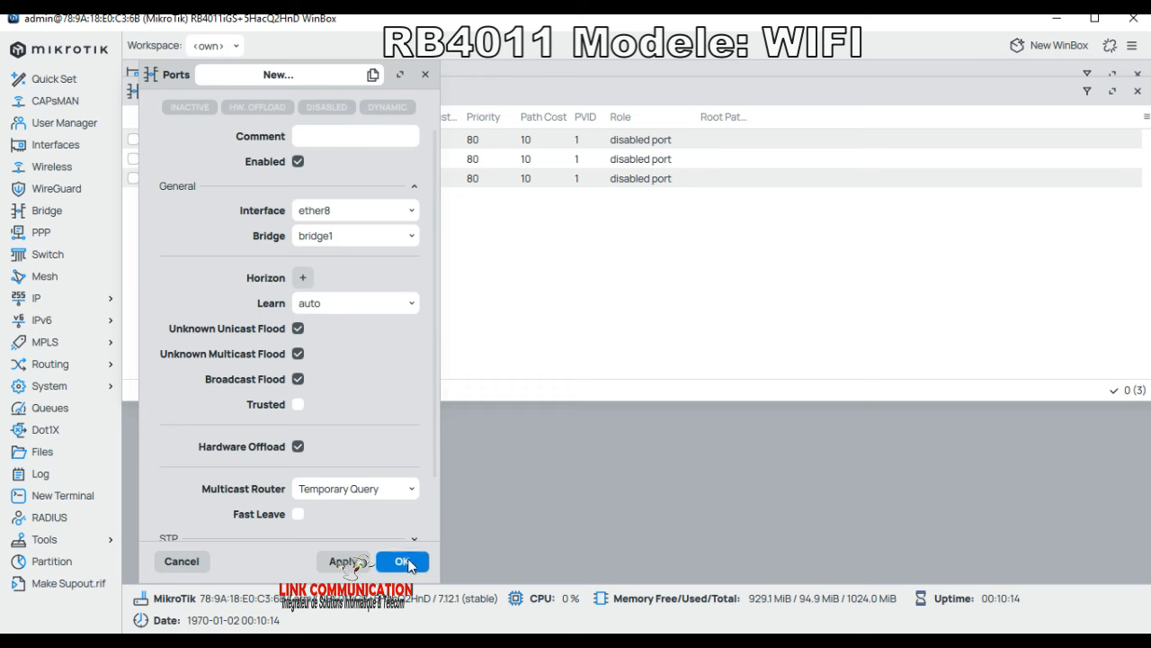
click(341, 91)
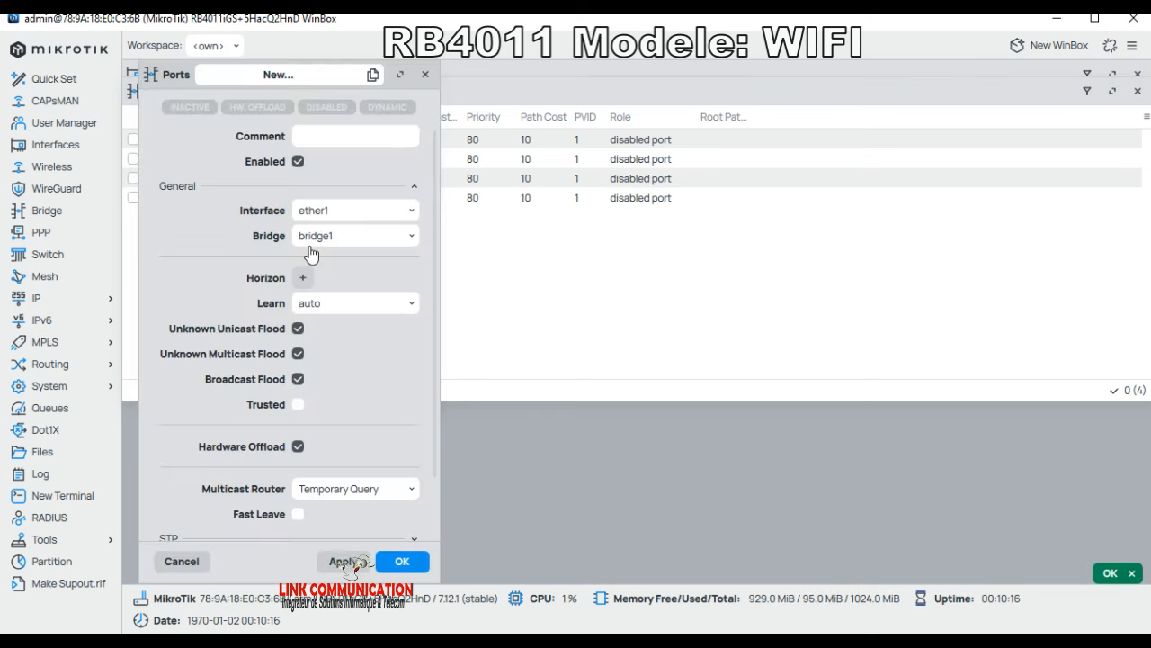
click(339, 215)
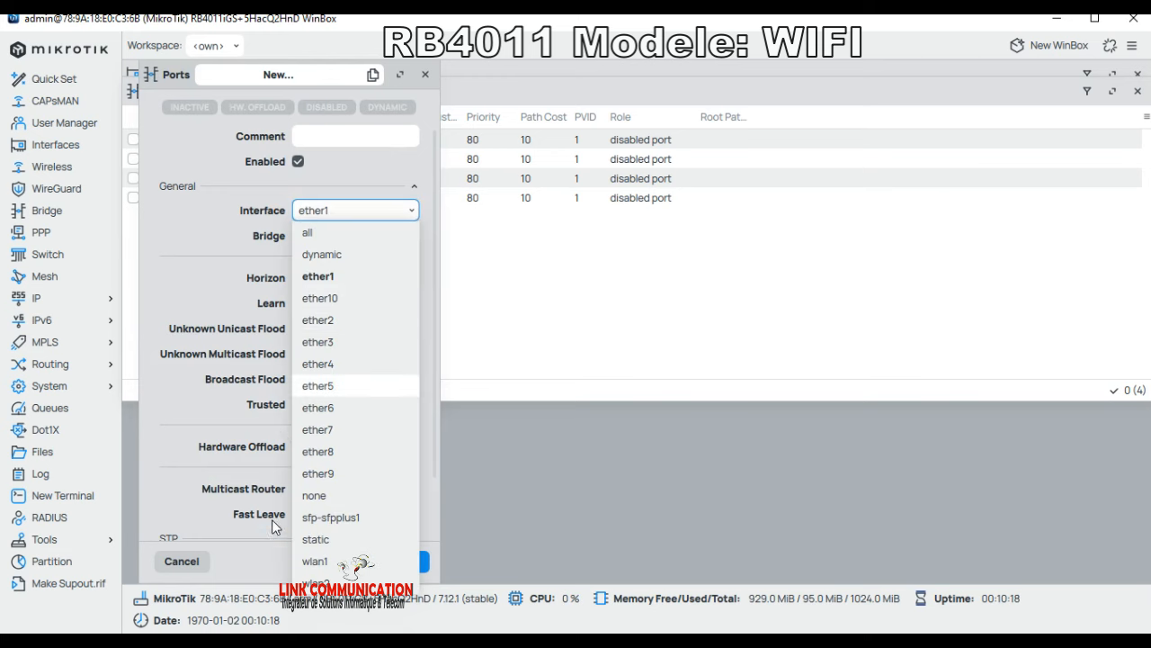
click(349, 432)
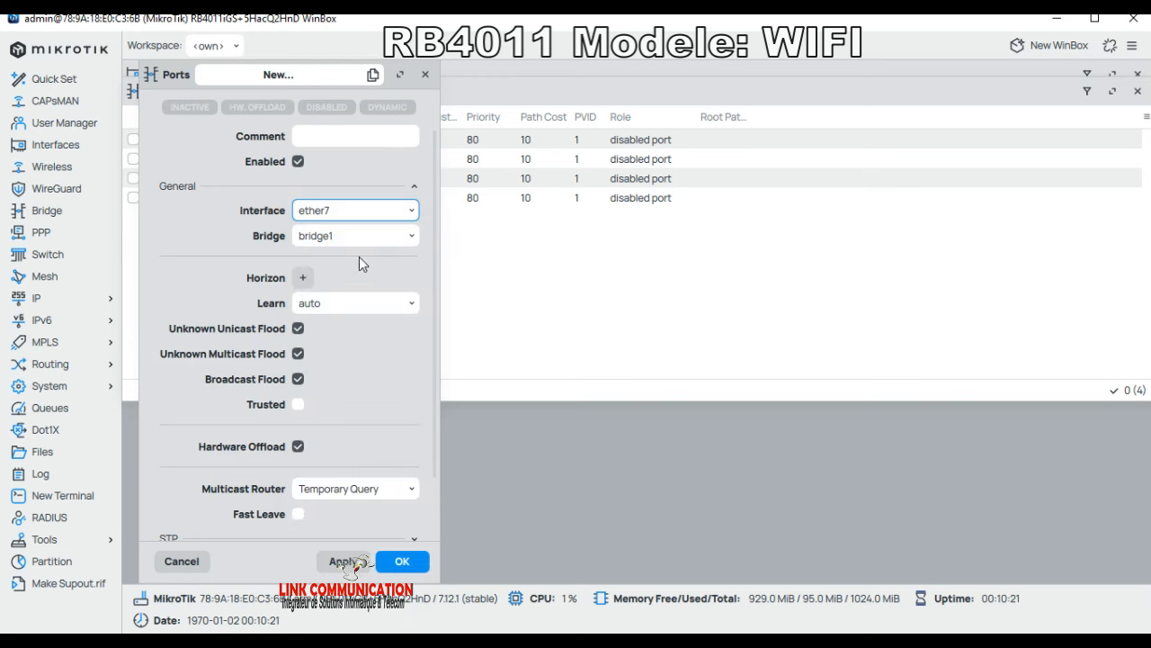
click(401, 562)
Step: Add ether6, ether5 and ether4 as ports of bridge1
click(335, 91)
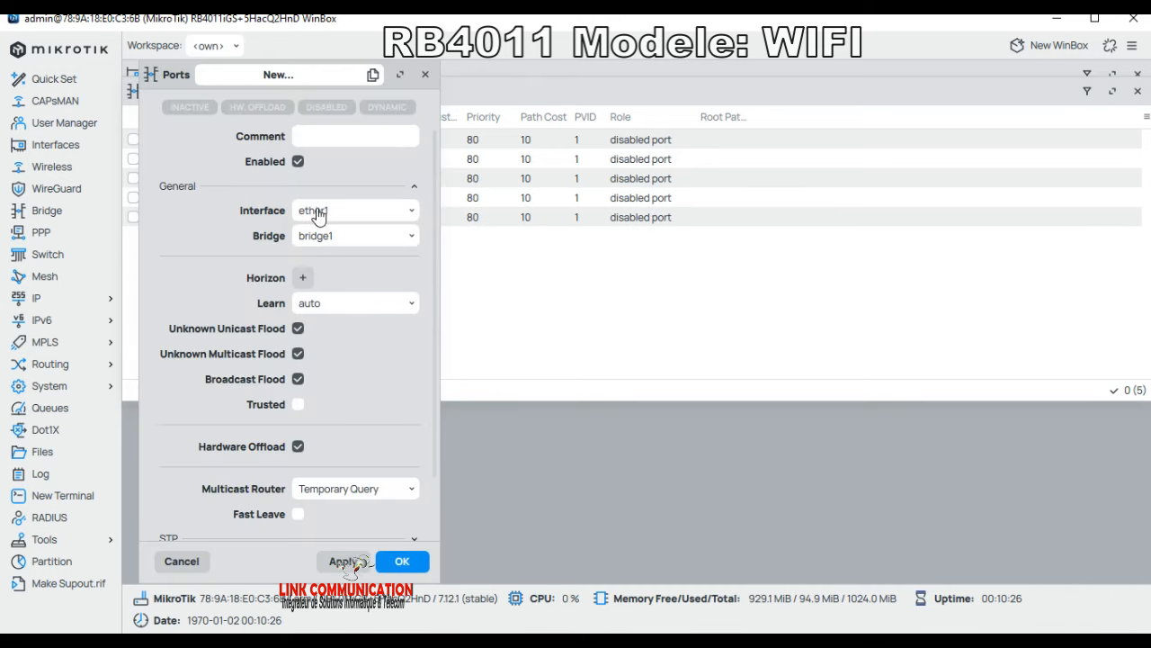
click(320, 213)
click(331, 413)
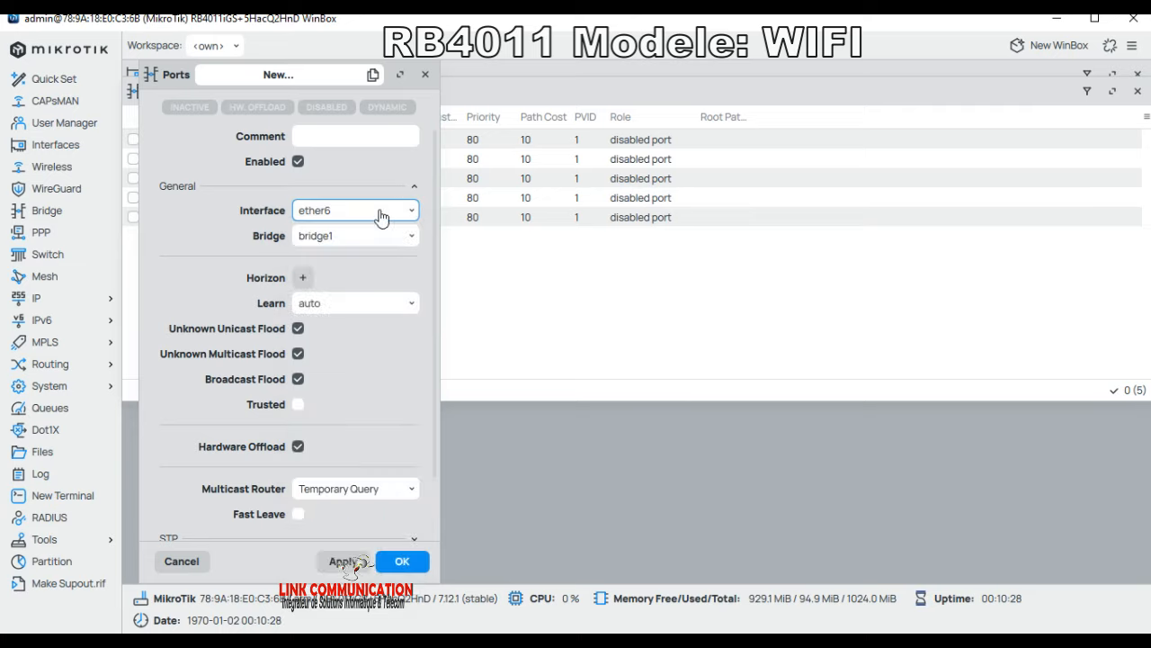
key(Return)
click(335, 76)
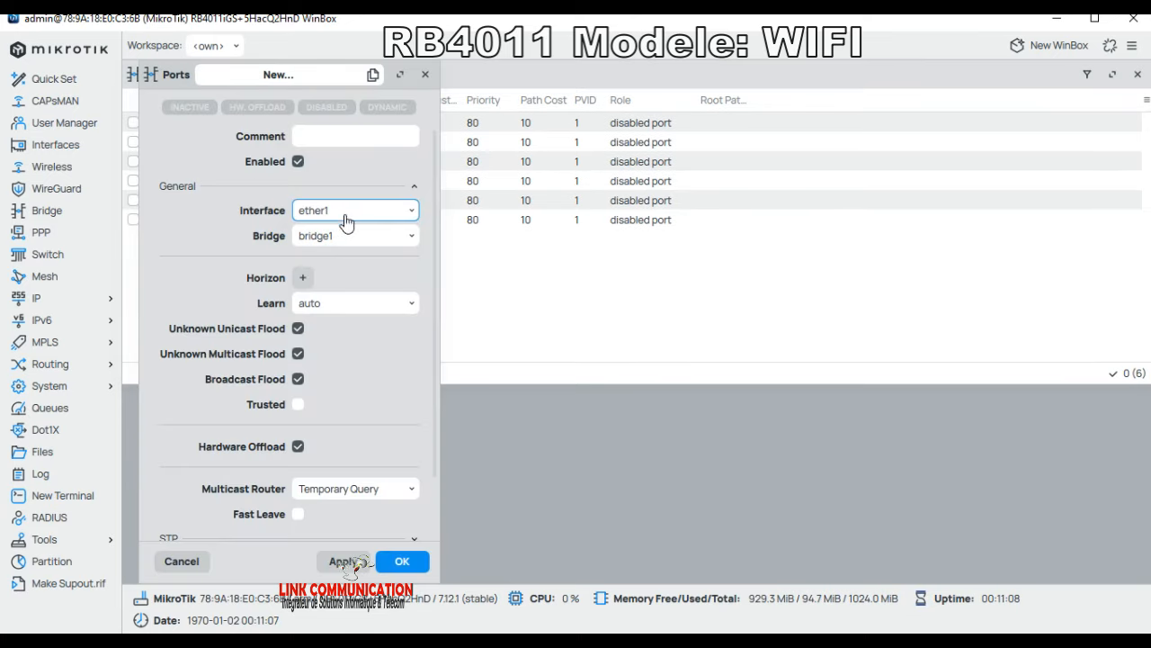
click(333, 212)
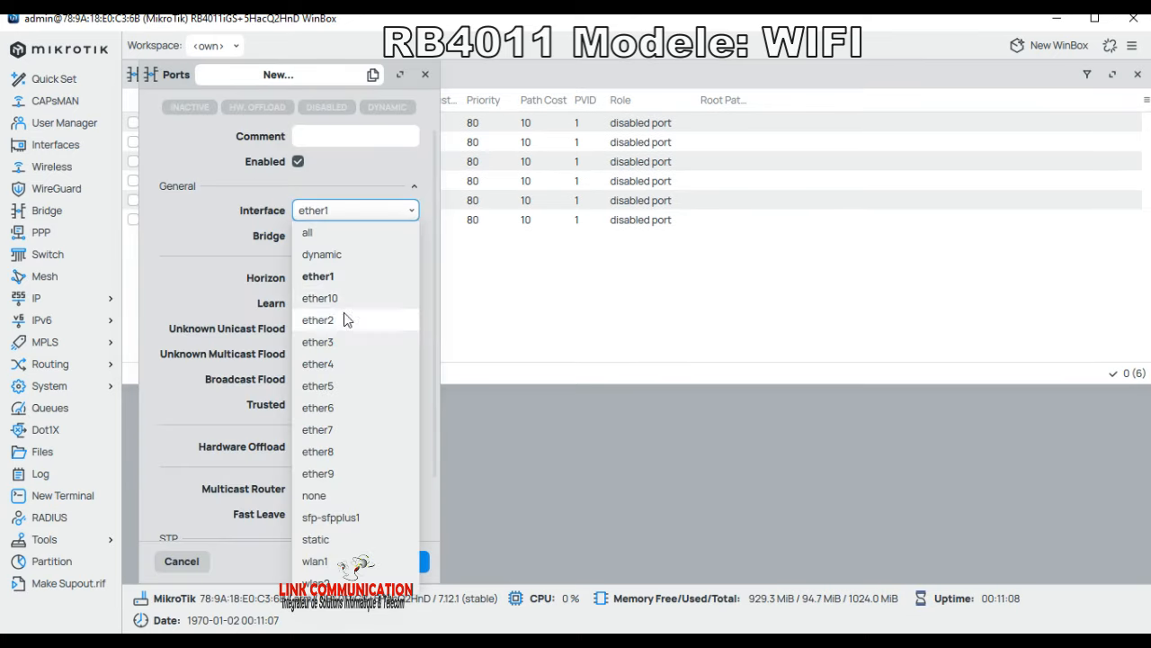
click(328, 388)
click(402, 562)
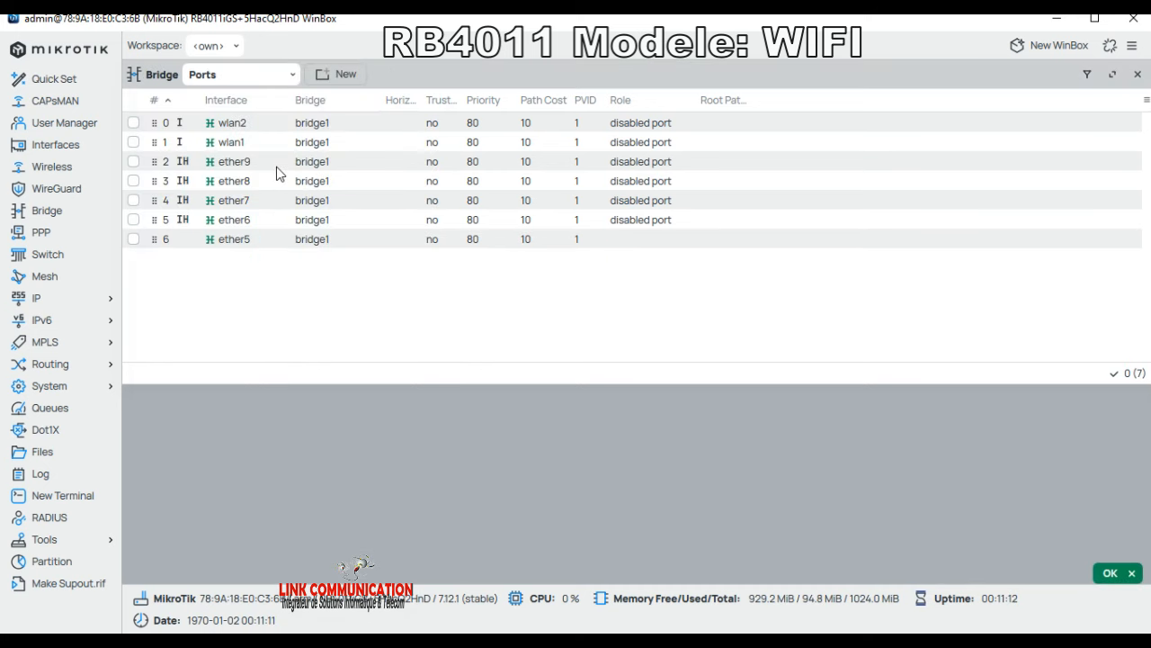
click(336, 79)
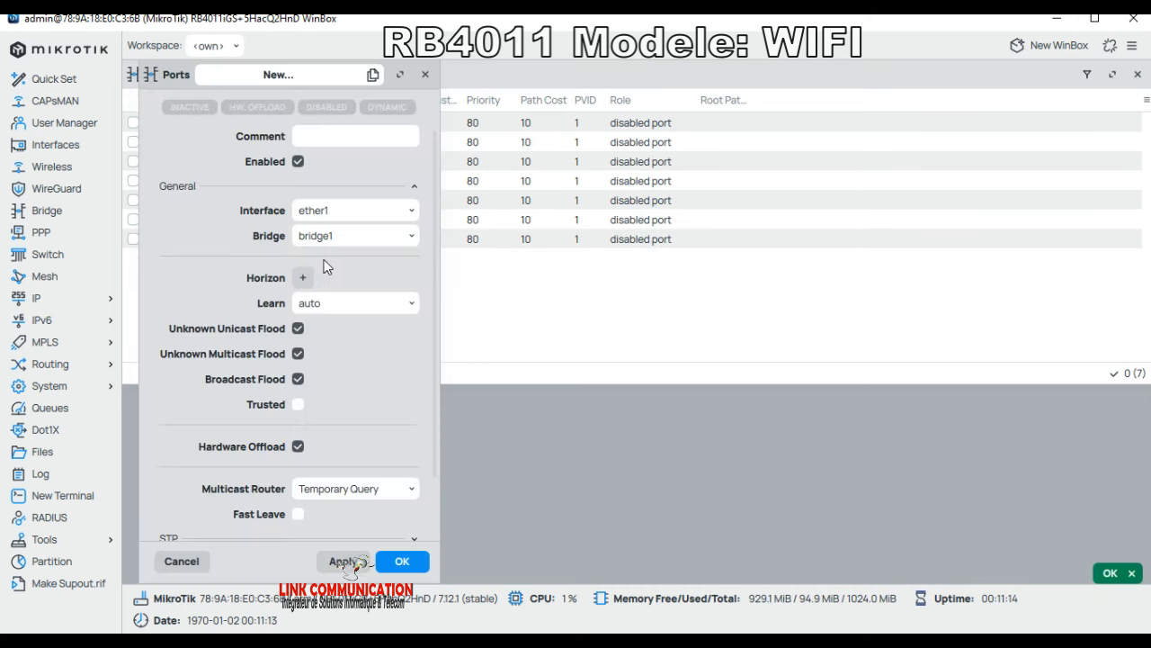
click(333, 216)
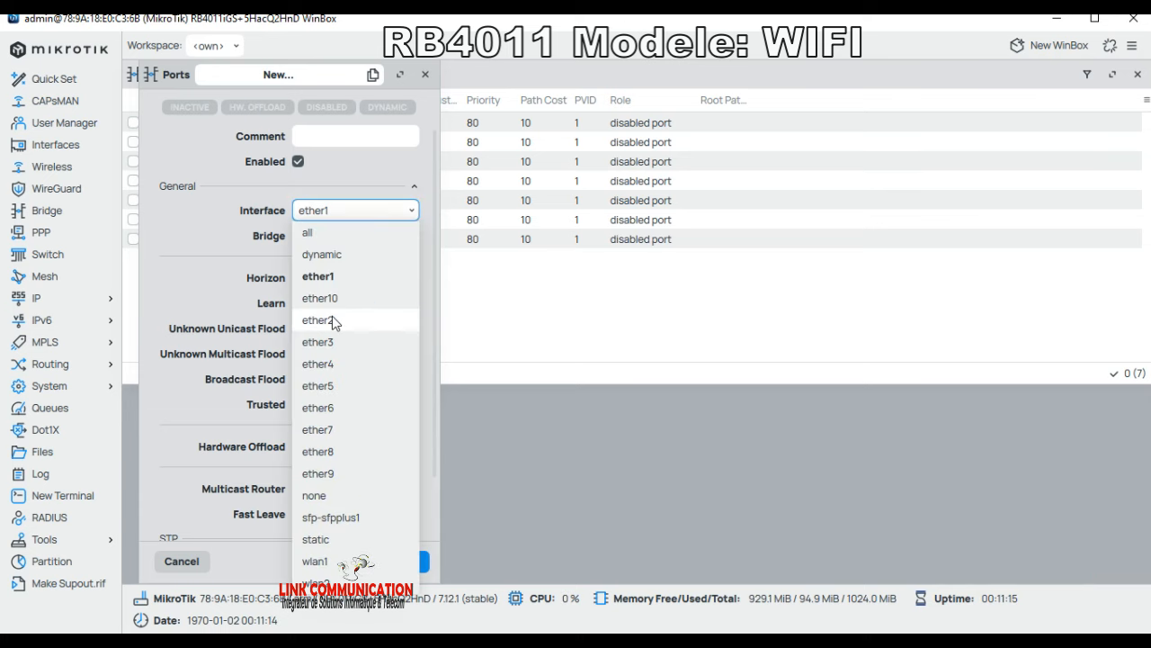
click(335, 362)
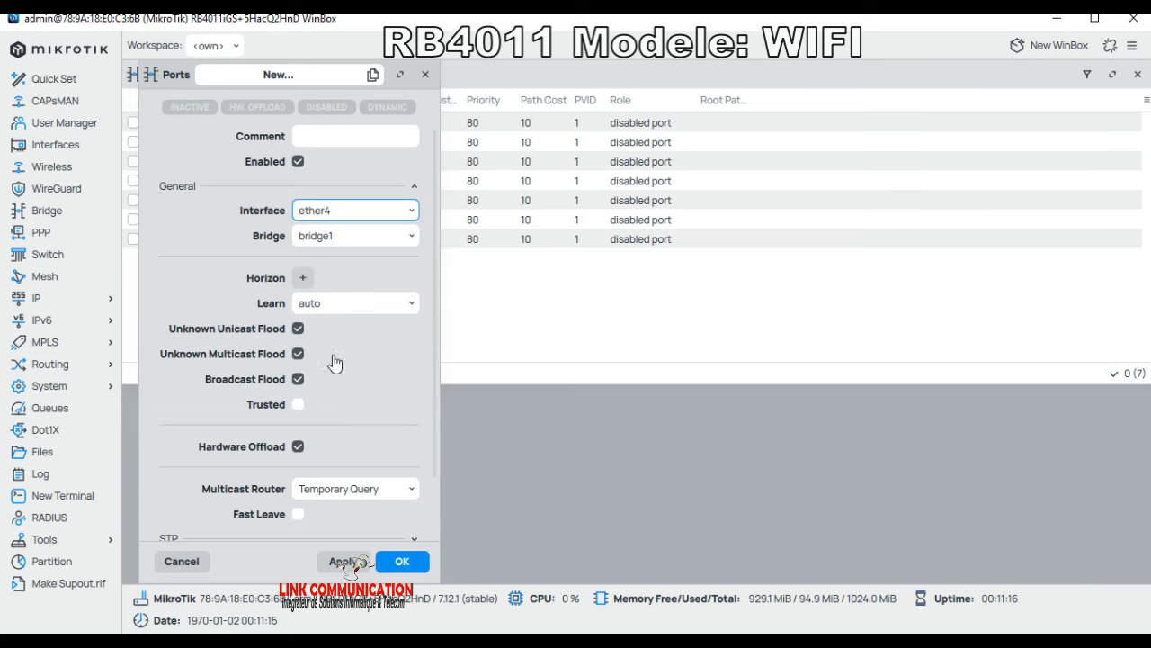
click(397, 562)
Step: Add ether3 as a bridge port and start a new port entry with ether2 selected
click(335, 75)
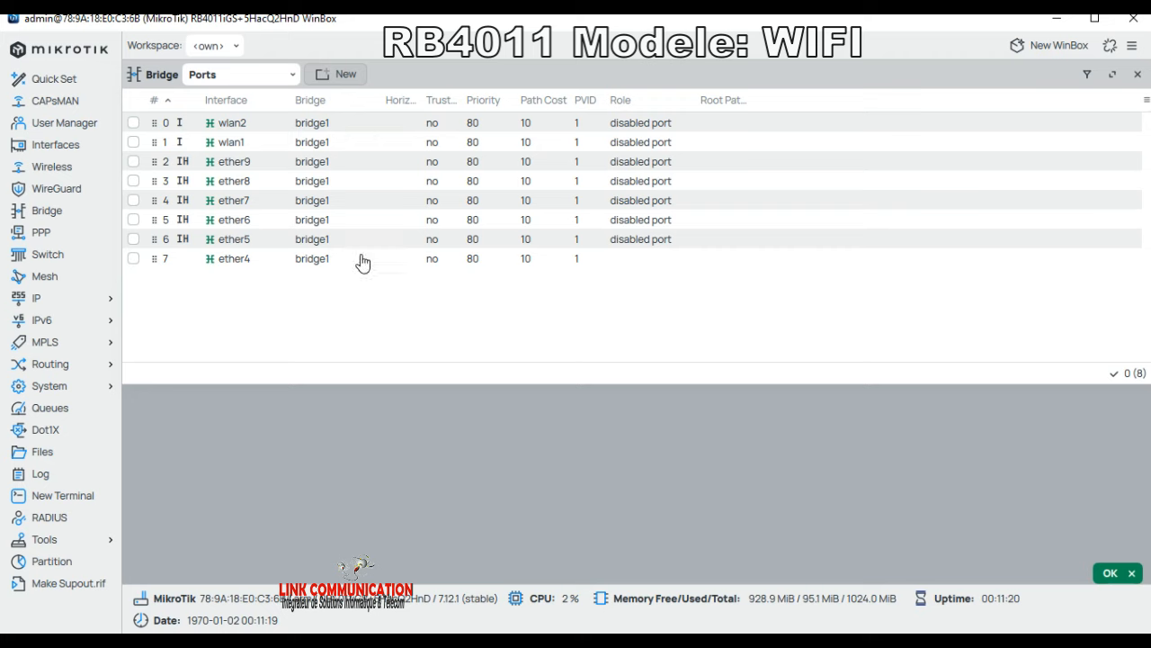
click(336, 212)
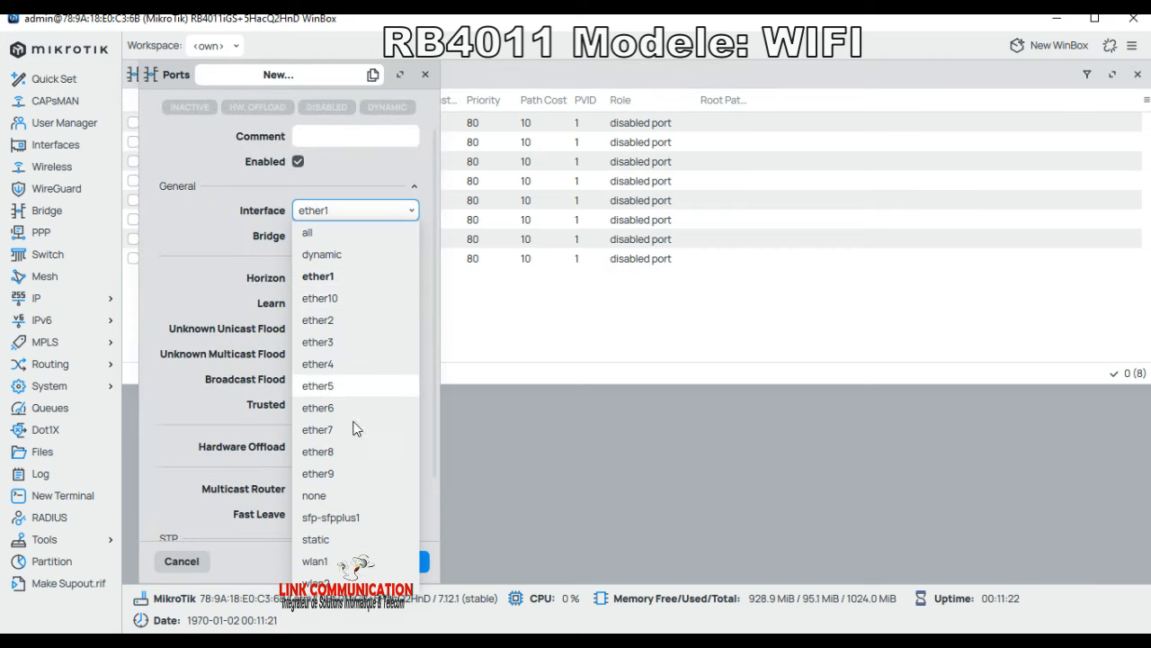
click(342, 343)
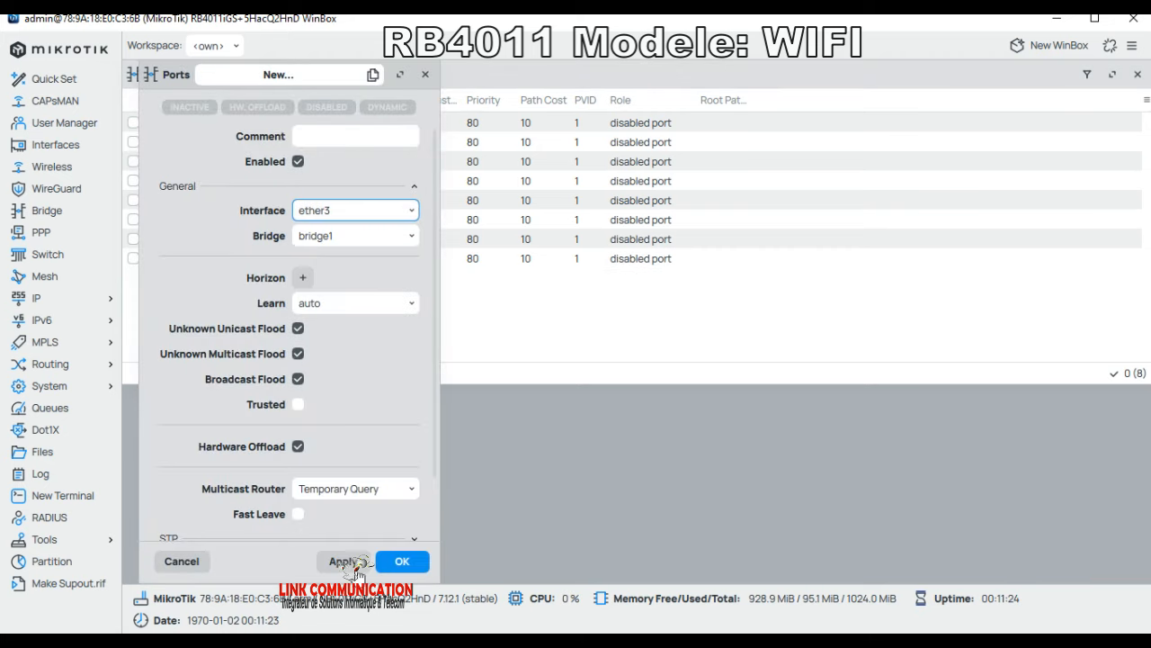
click(400, 560)
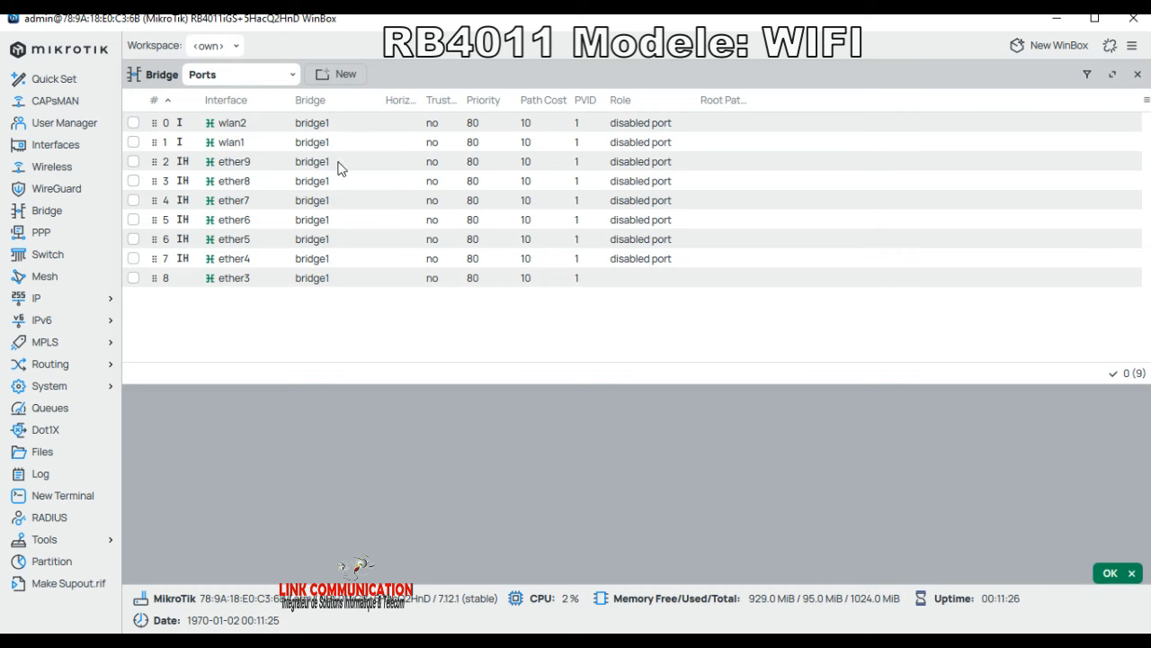
click(331, 78)
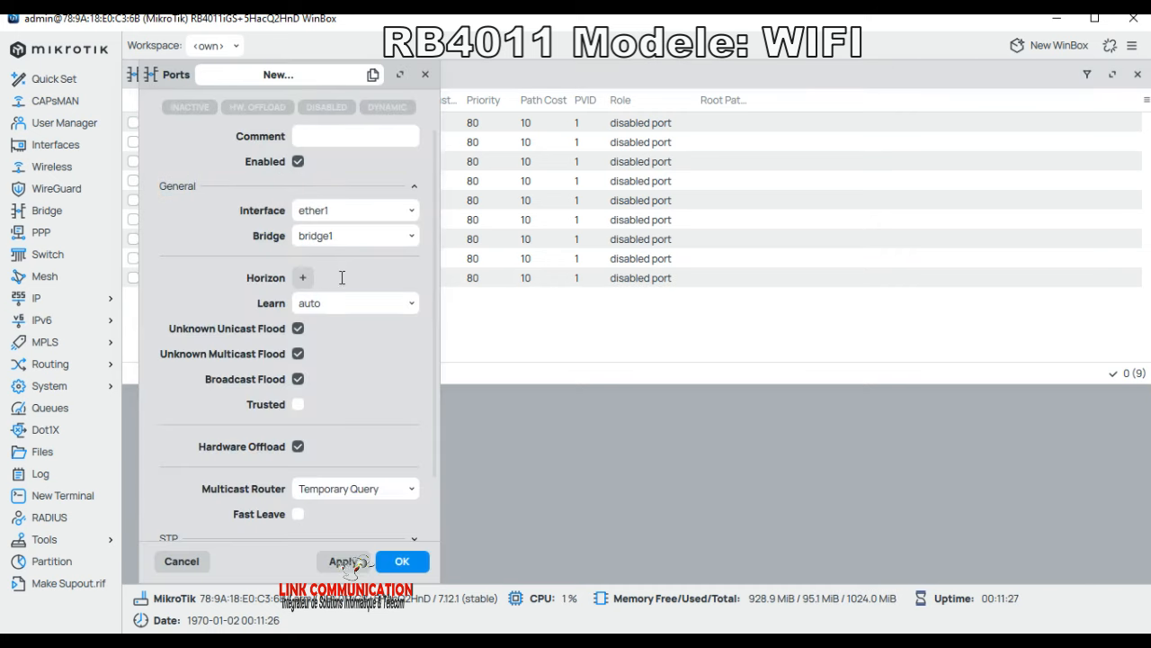
click(337, 212)
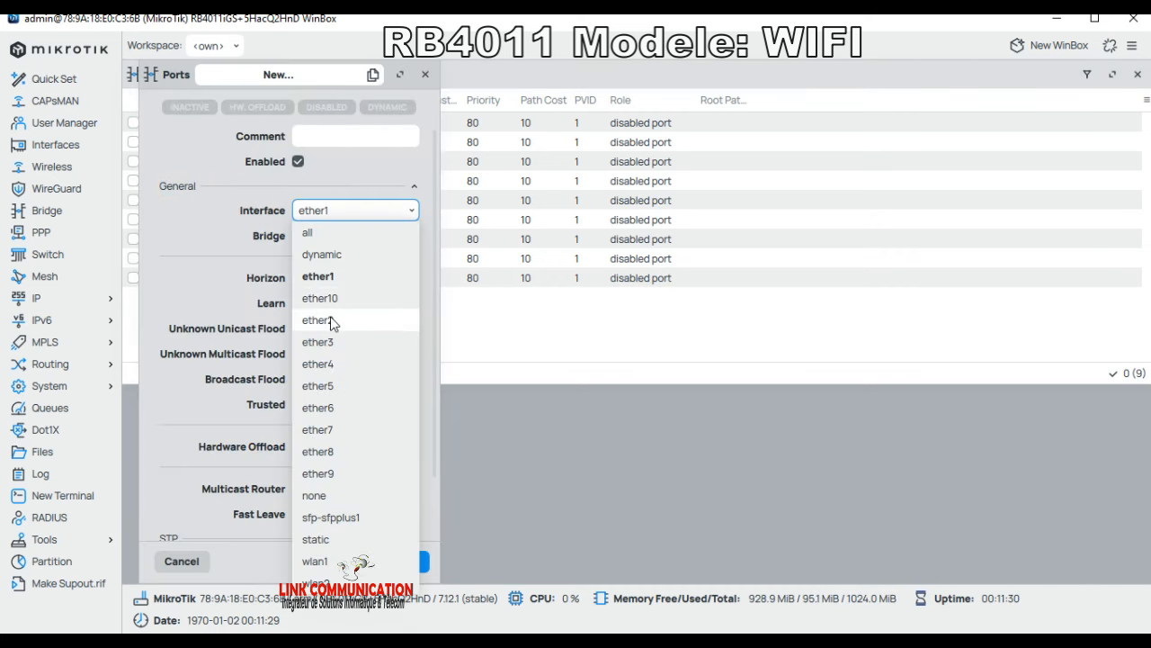
click(331, 322)
Step: Confirm ether2 as a bridge port and reconnect after the connection drops
click(405, 560)
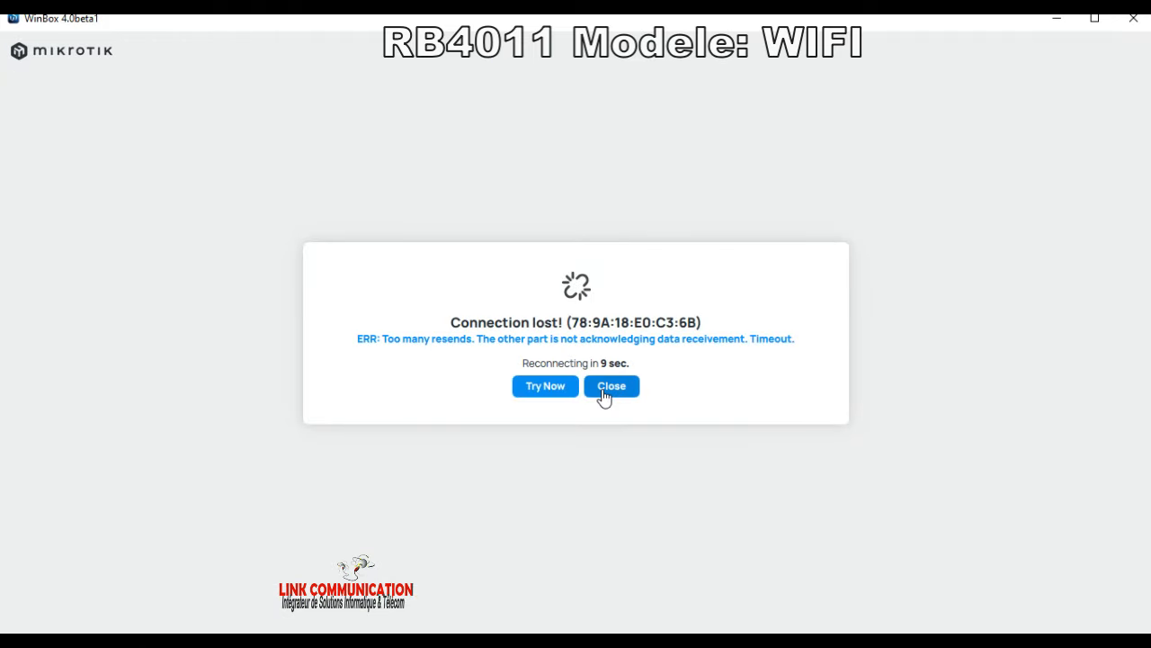
click(612, 388)
click(159, 381)
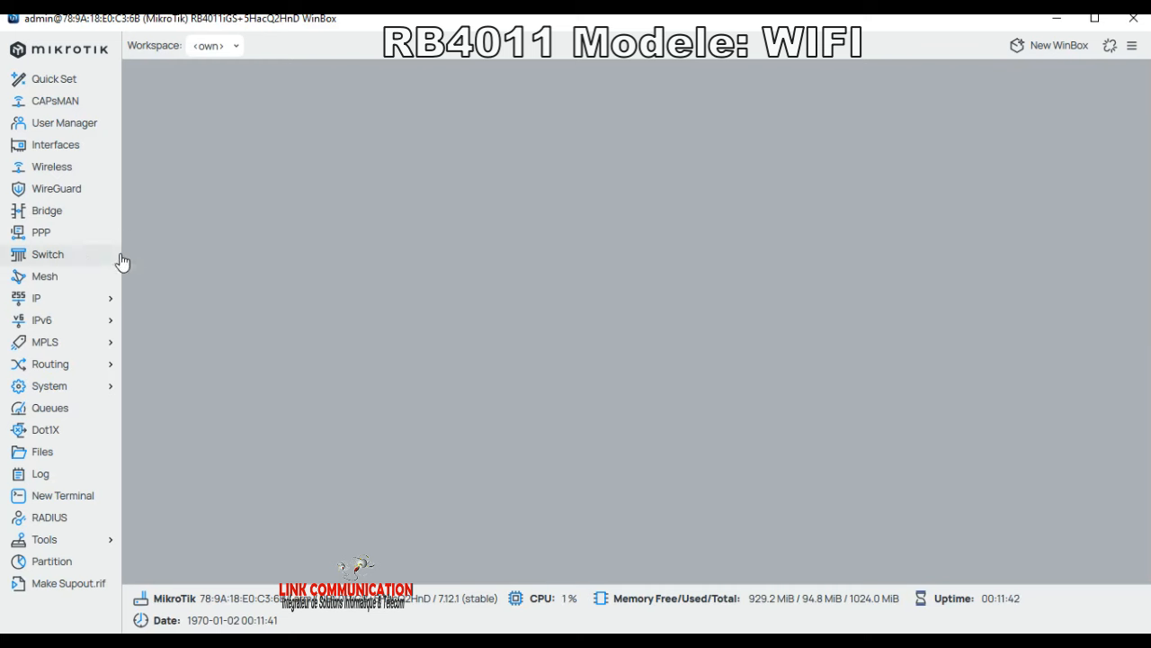
Step: Reopen Bridge > Ports and add ether10 as a port of bridge1
click(74, 214)
click(257, 78)
click(207, 119)
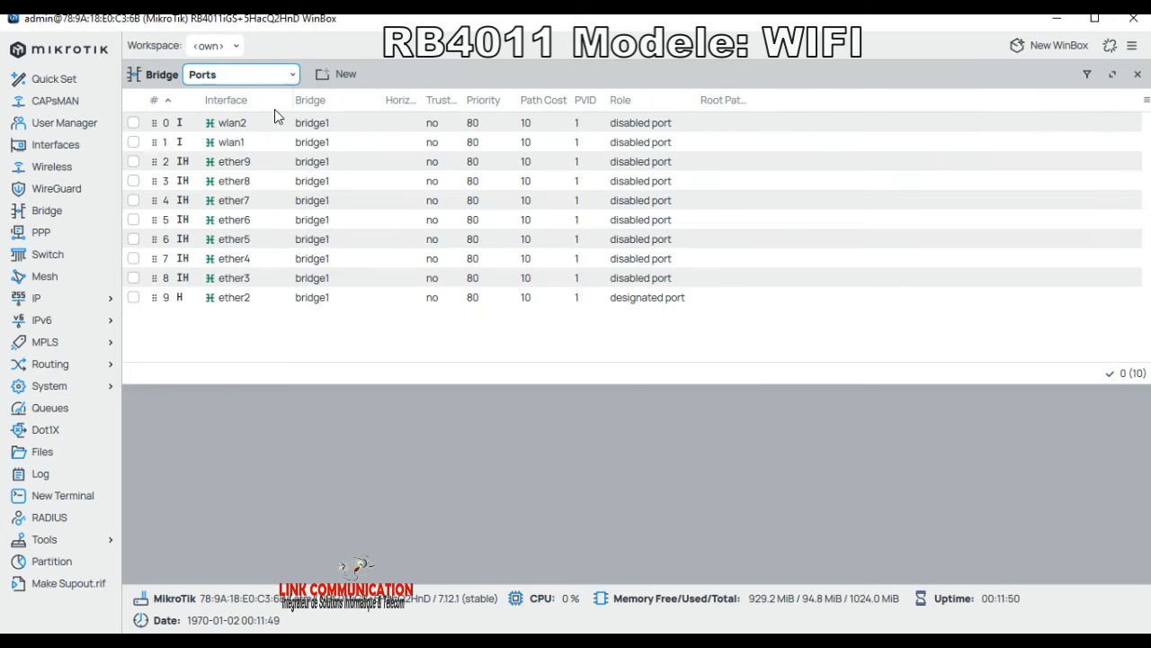
click(333, 78)
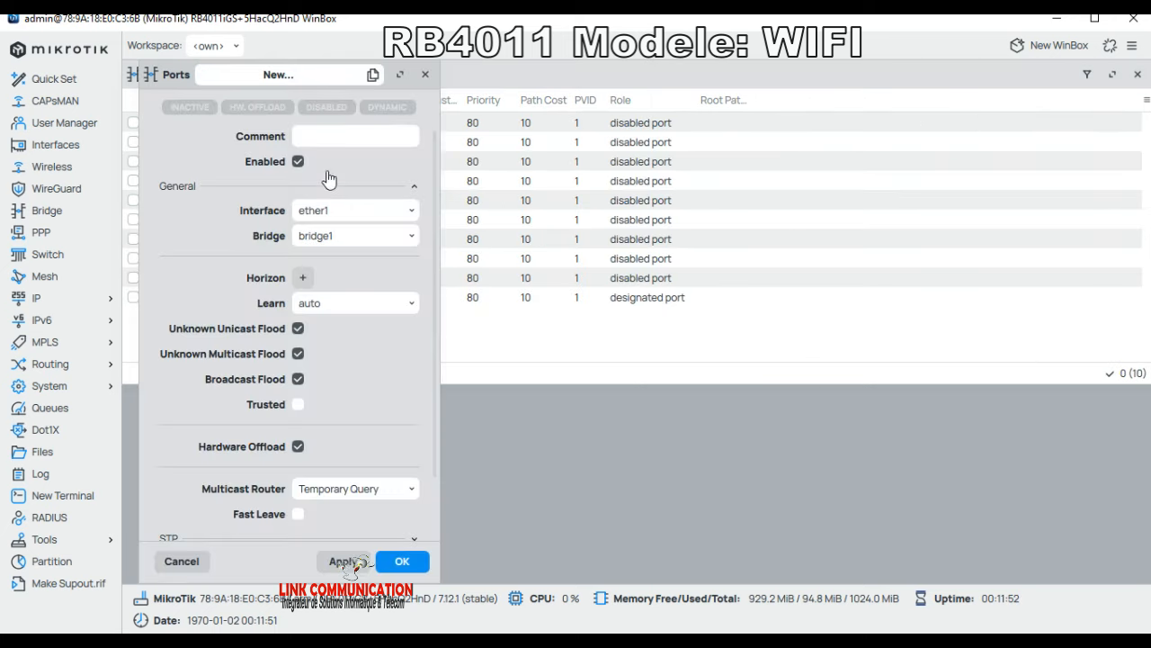
click(329, 212)
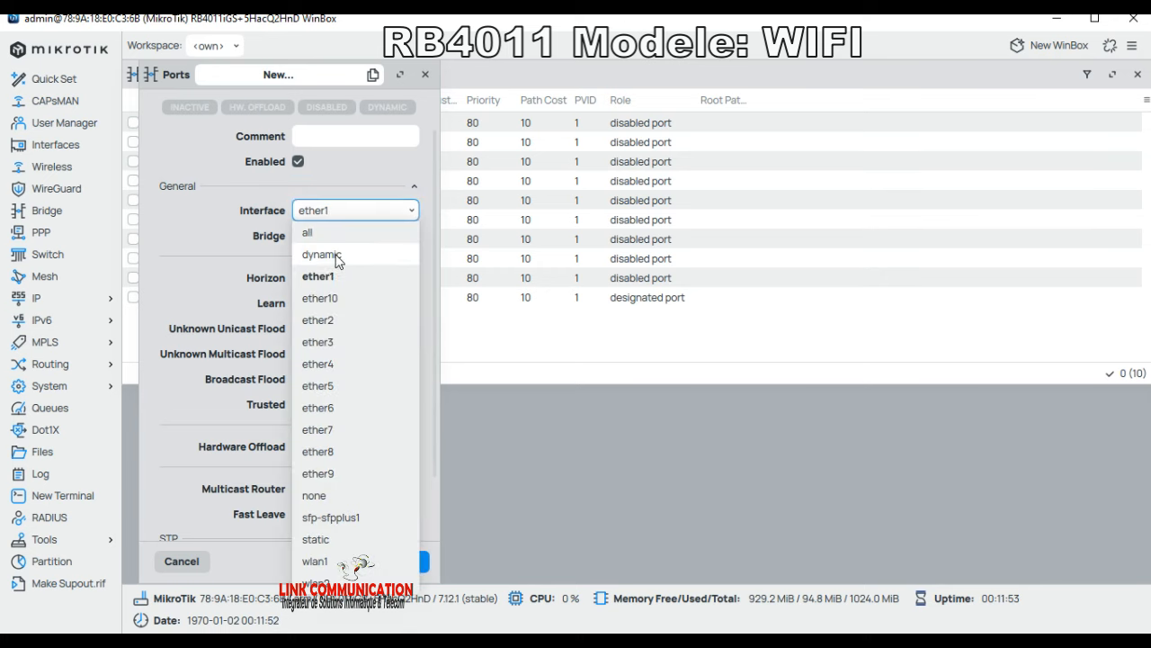
click(328, 298)
click(392, 558)
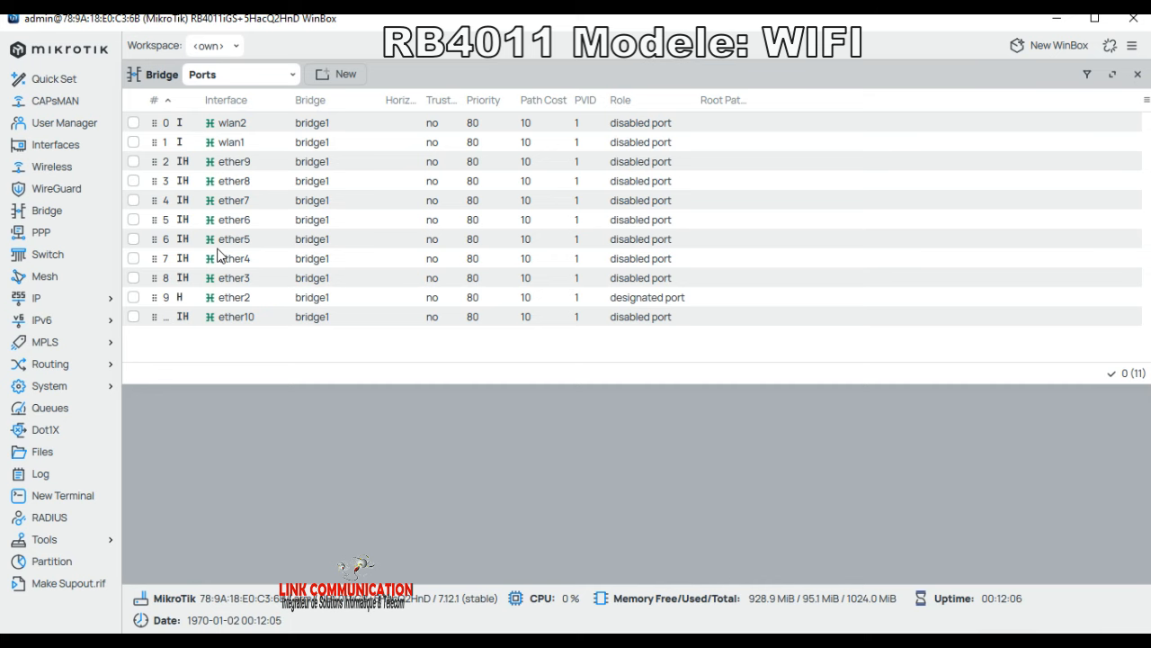
Step: Assign 10.10.10.1/24 to bridge1 in IP > Addresses, then show the DHCP Client list
click(38, 301)
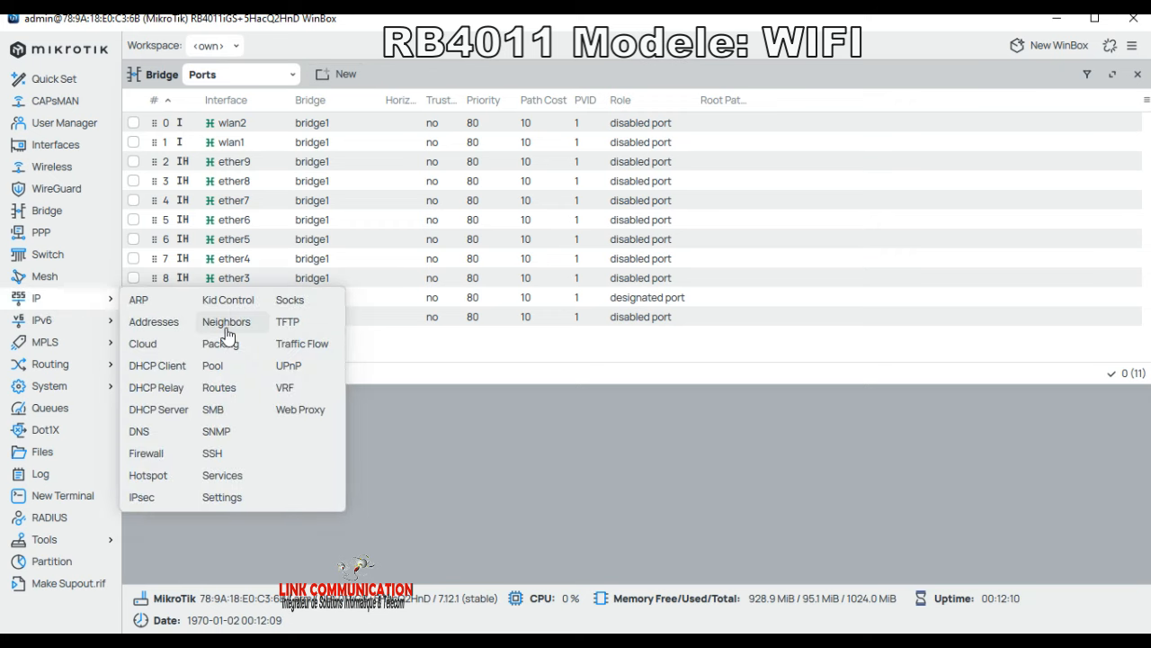
click(166, 323)
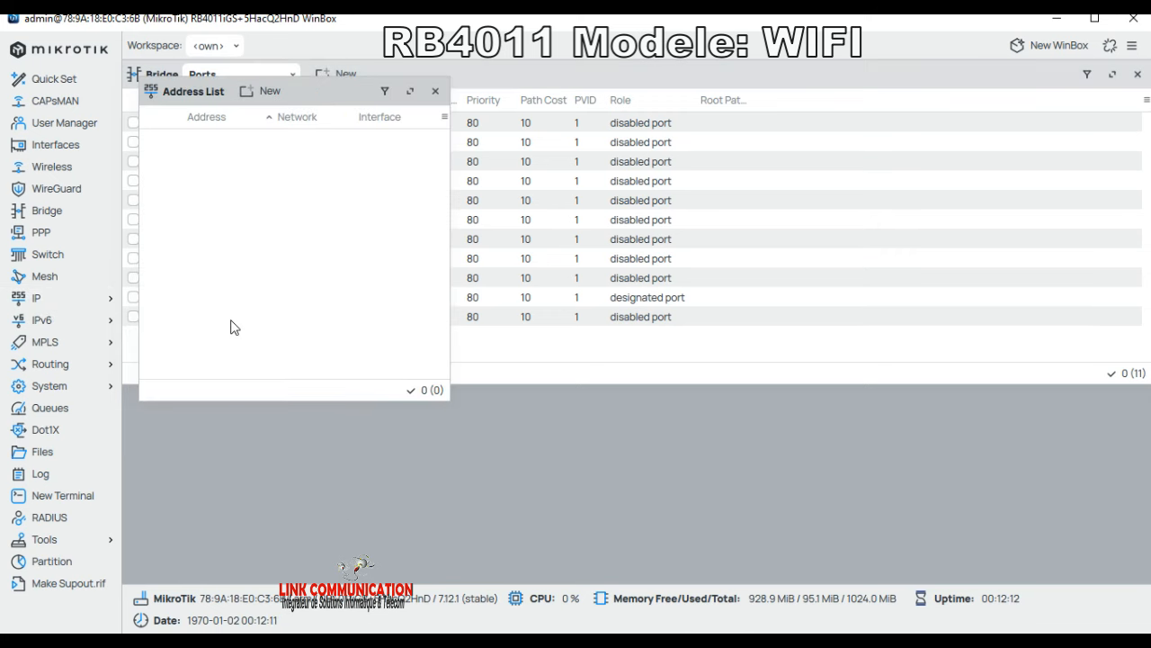
click(263, 93)
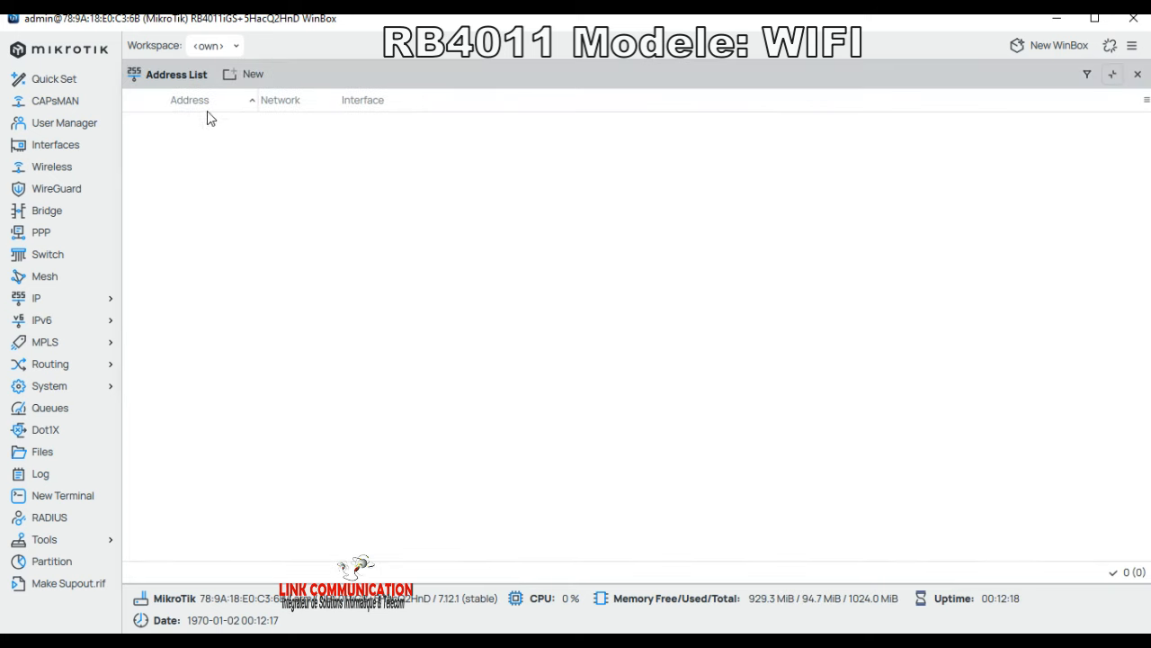
click(253, 78)
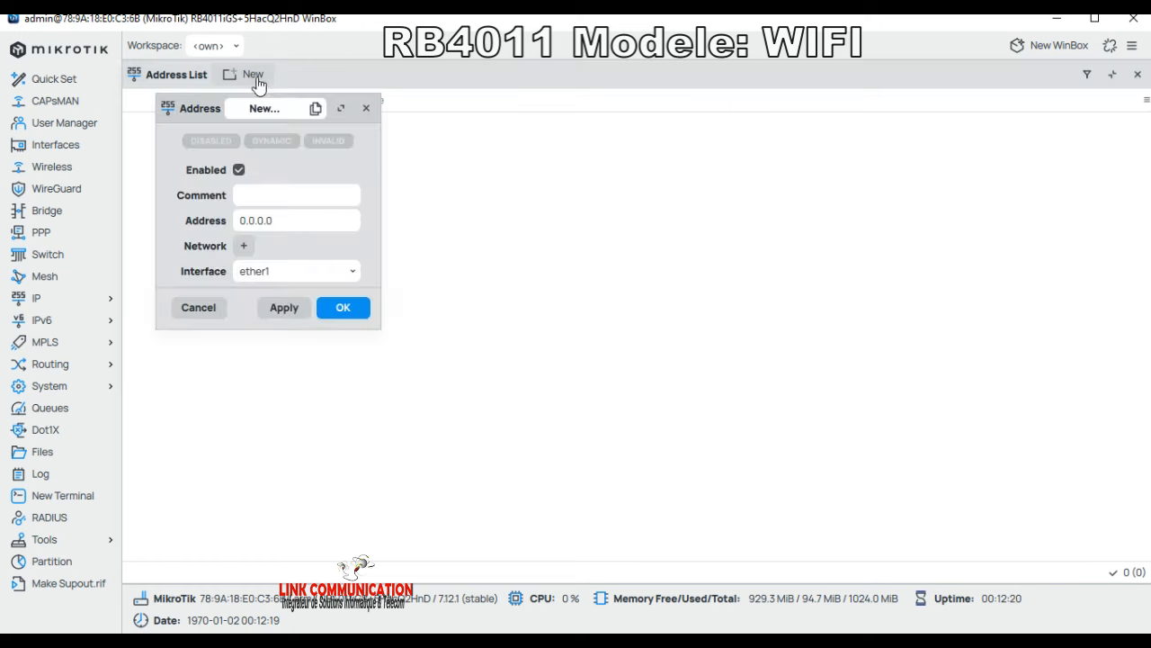
click(285, 219)
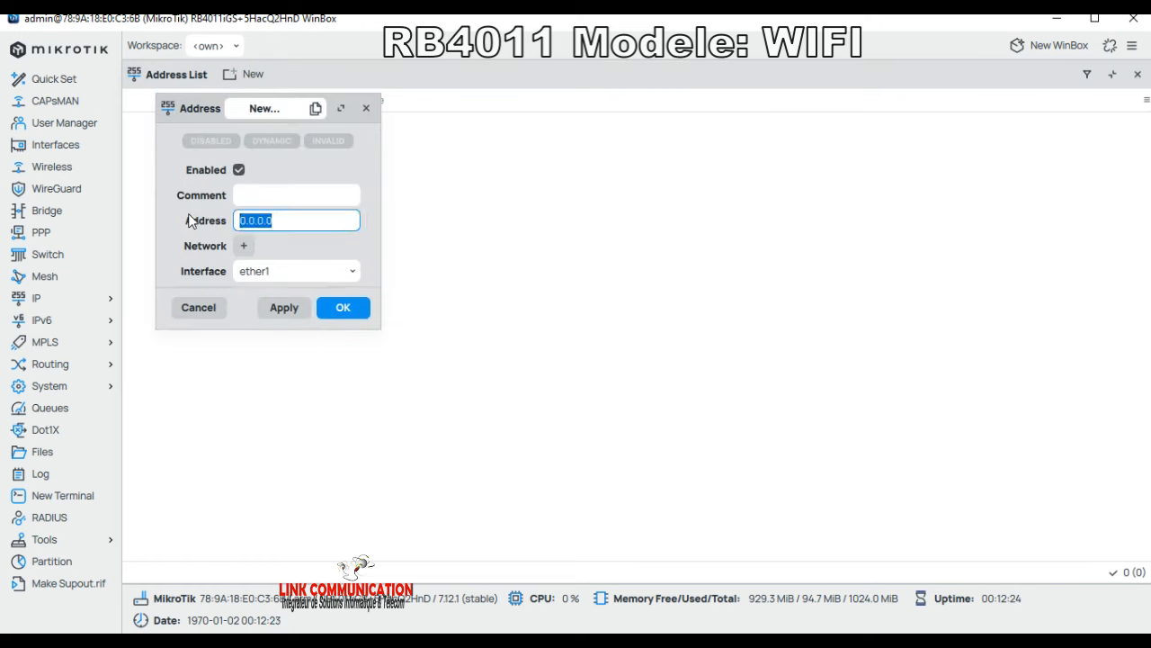
text(10.10.10.1/24)
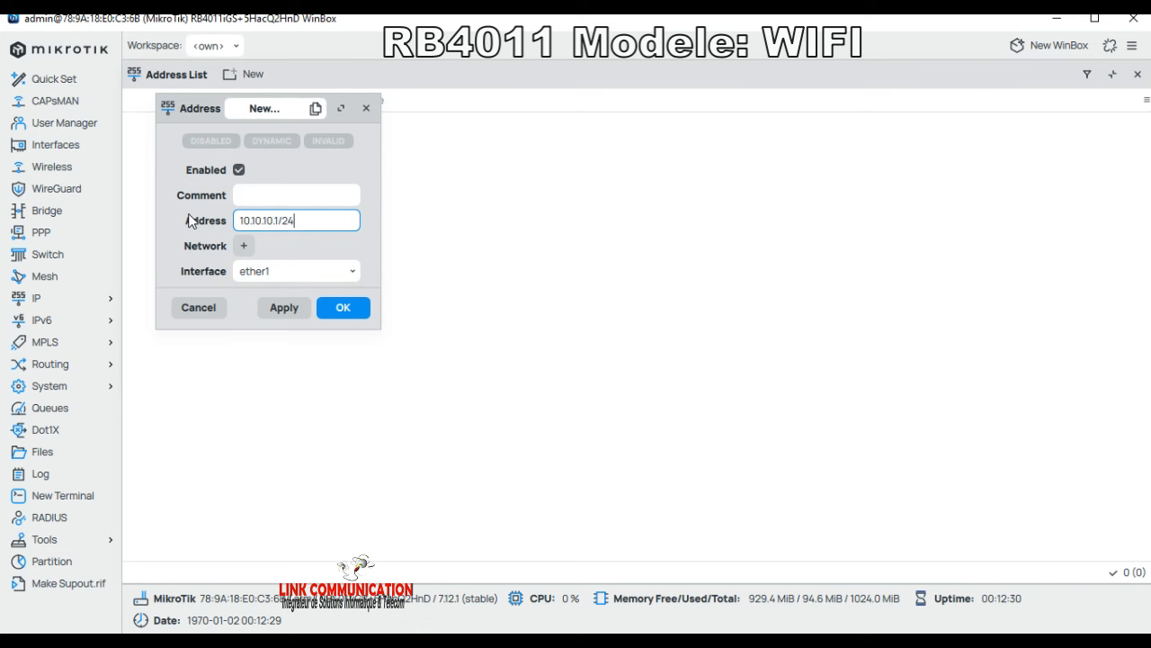
click(268, 272)
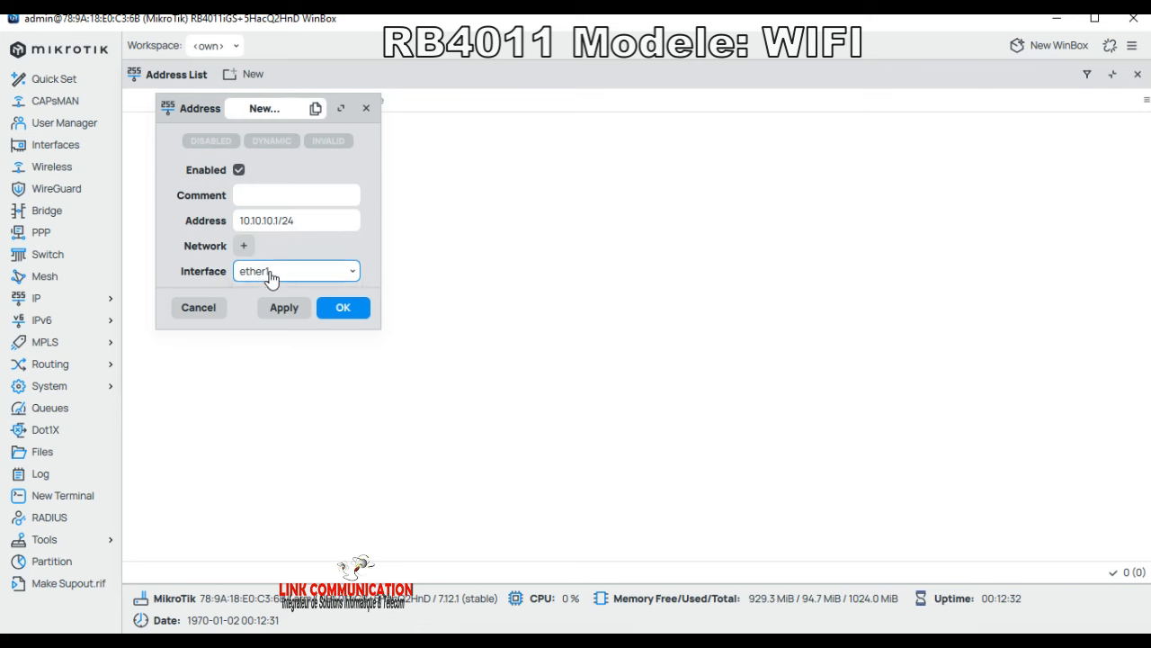
click(271, 293)
click(287, 308)
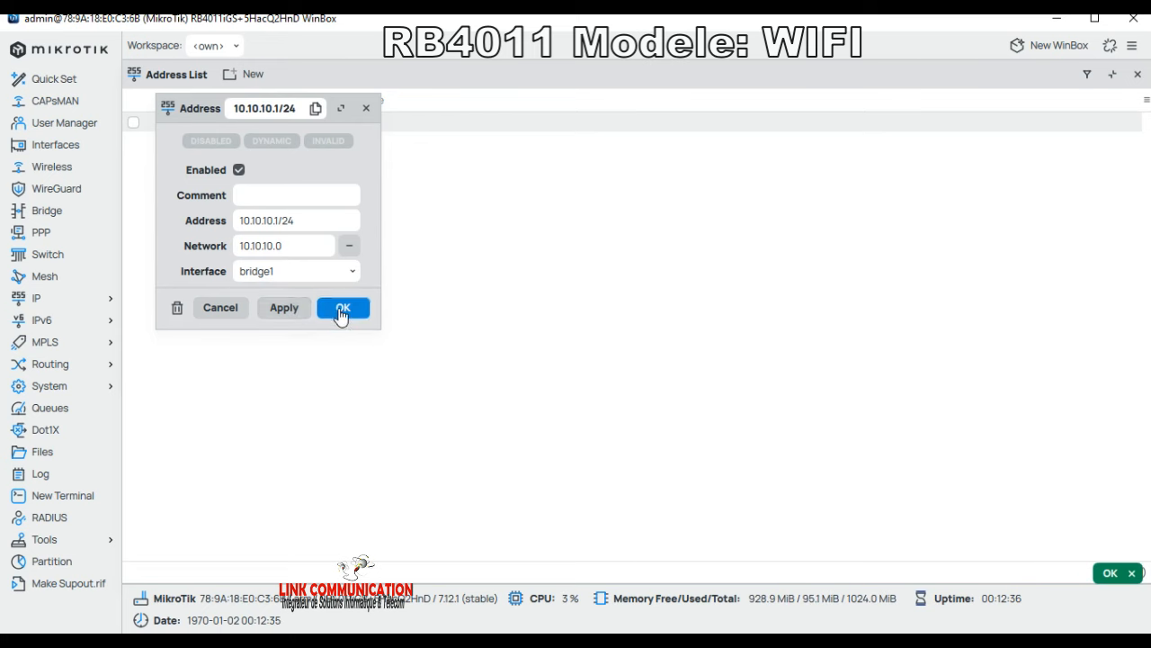
click(343, 308)
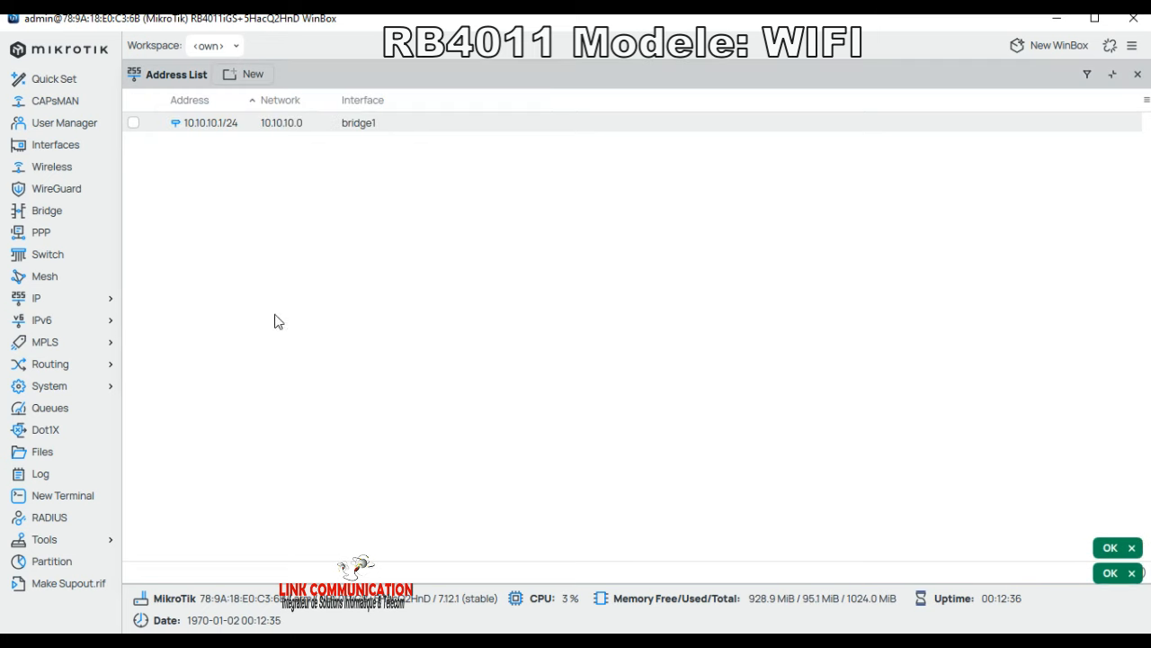
click(50, 306)
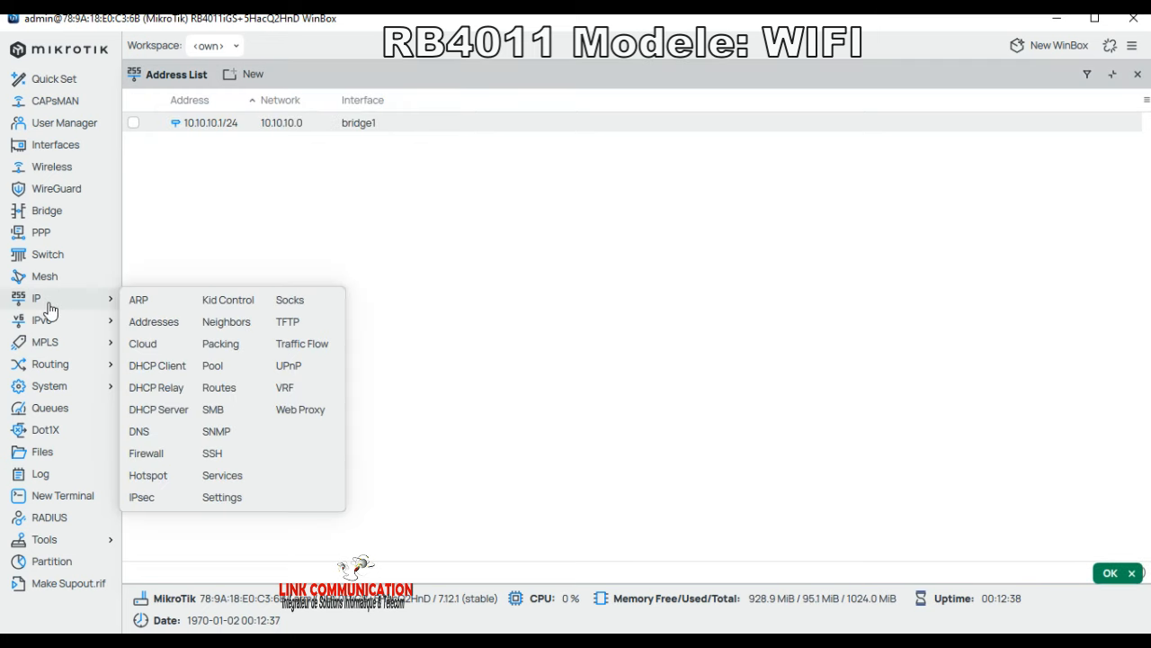
click(155, 363)
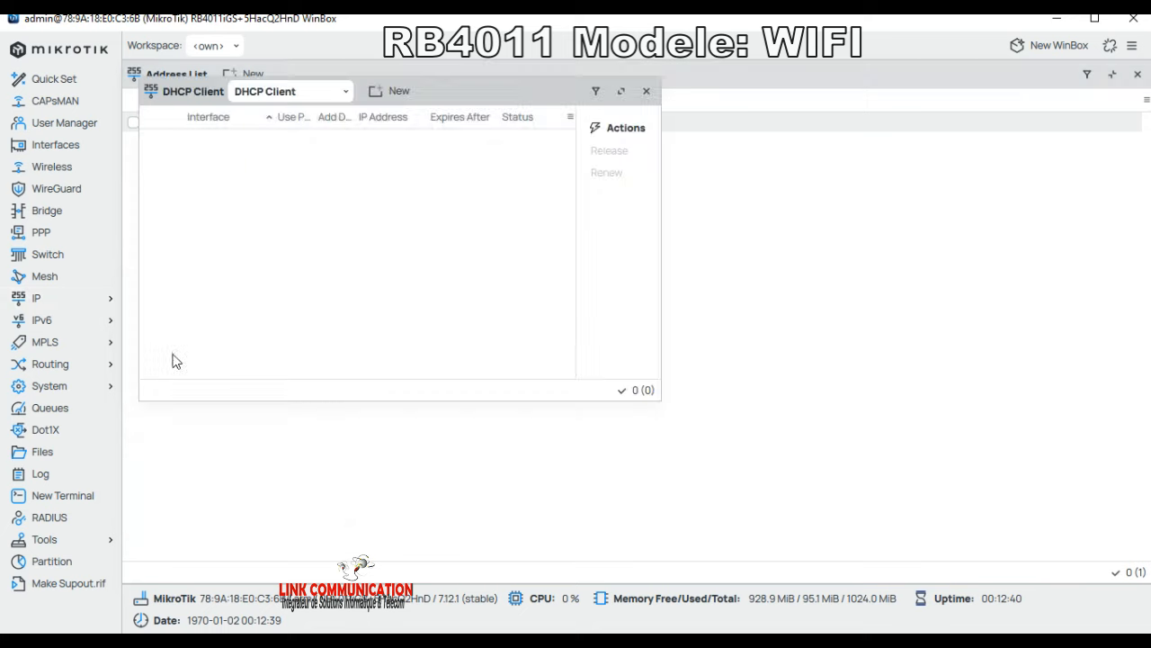
Step: Add a DHCP client on ether1 using peer DNS and a default route, and save it
click(383, 94)
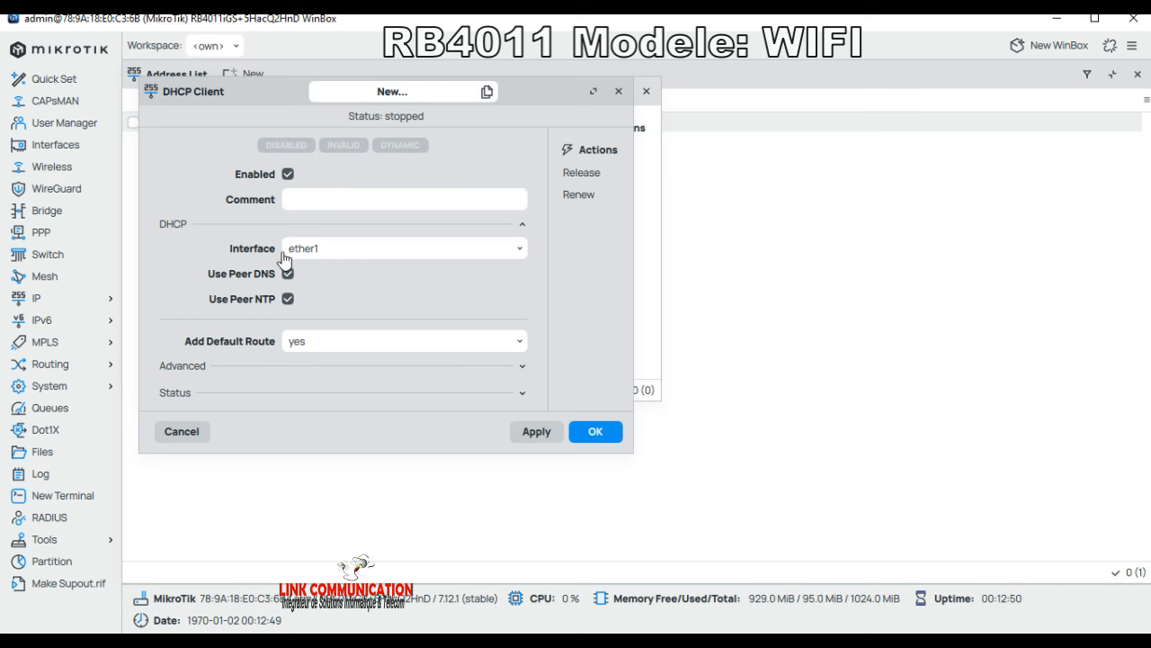
click(606, 435)
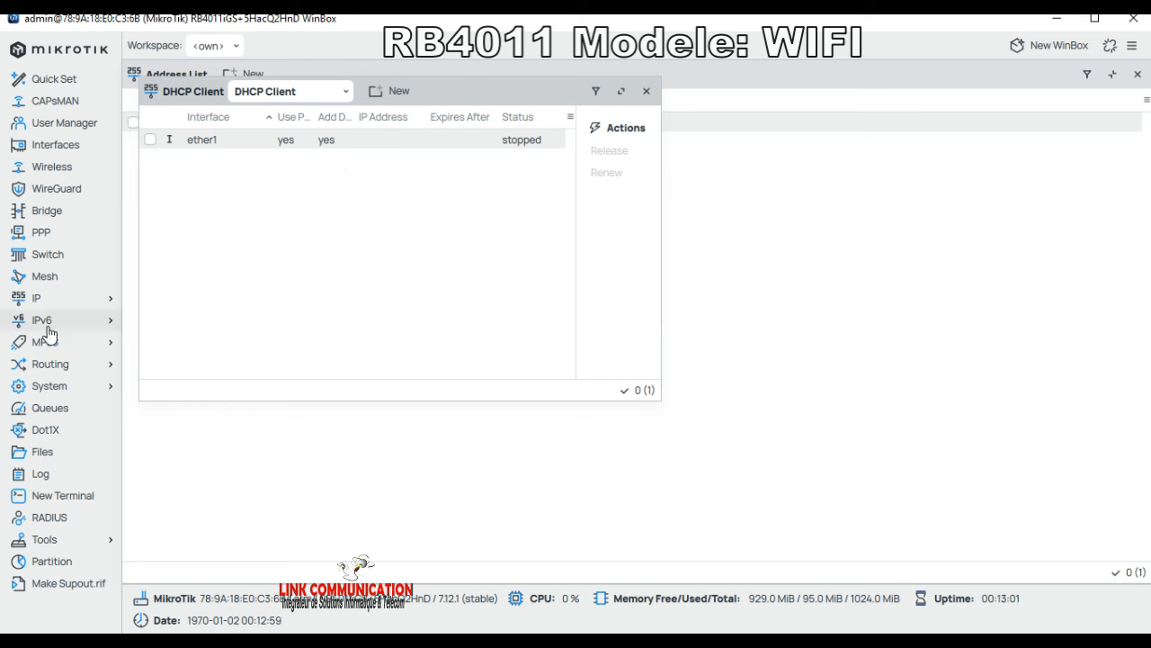
click(59, 301)
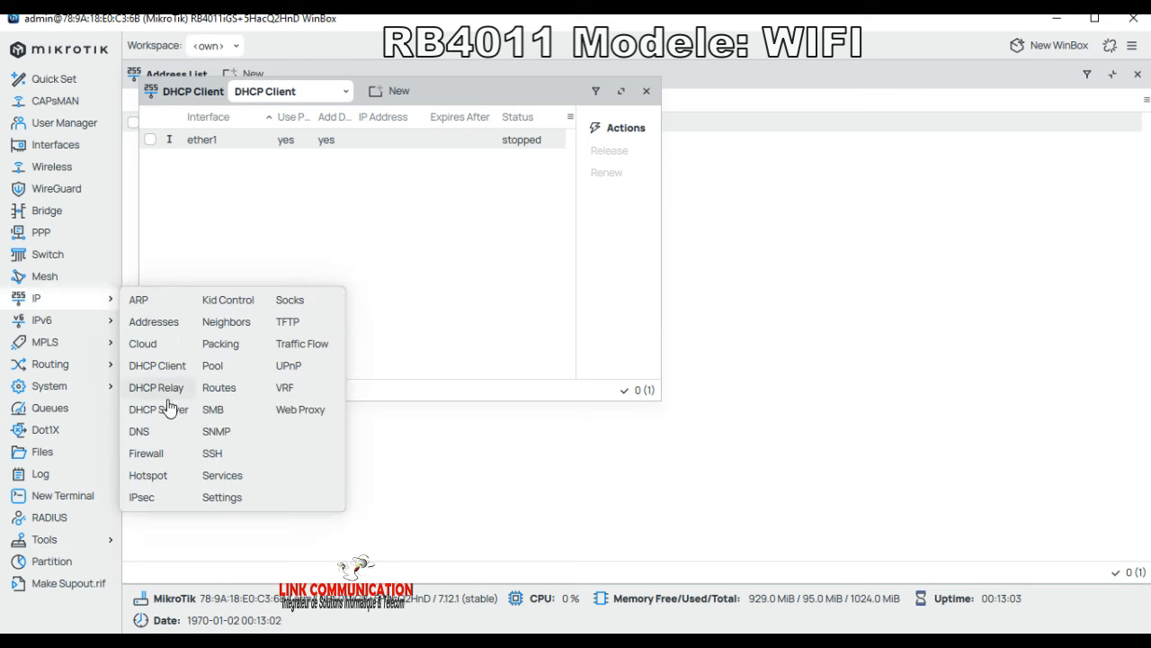
Step: Enter DNS servers 8.8.8.8 and 8.8.4.4, tick Allow Remote Requests, and save
click(142, 433)
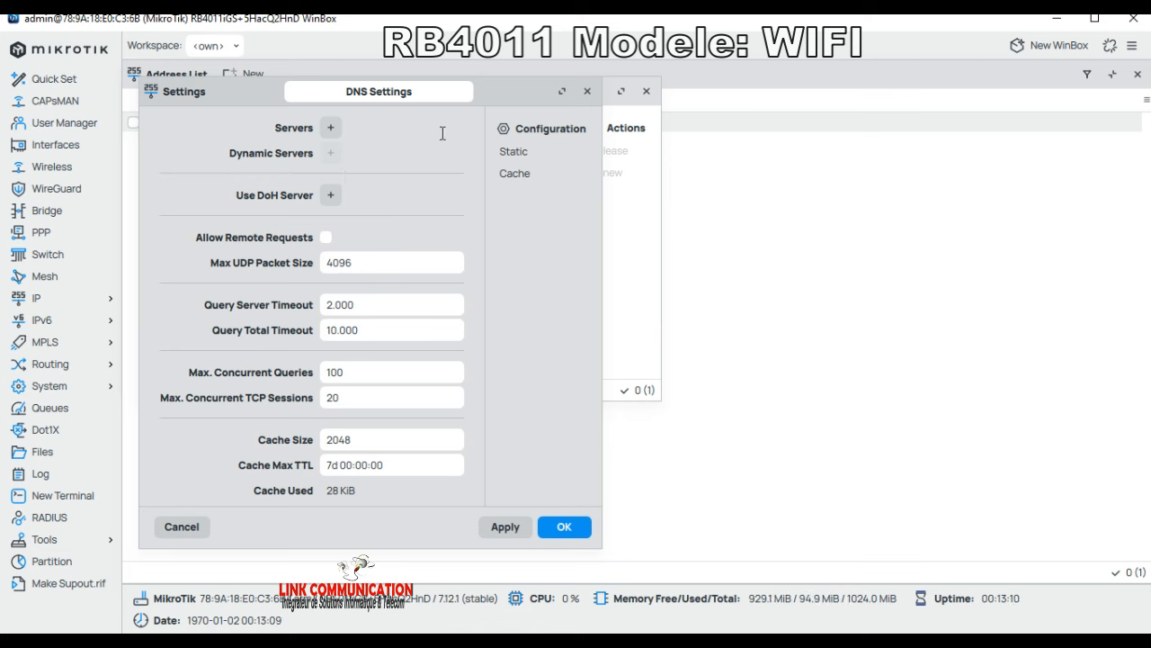
click(331, 128)
key(BackSpace)
key(BackSpace)
key(BackSpace)
key(BackSpace)
key(BackSpace)
key(BackSpace)
key(BackSpace)
text(8.8.8.8)
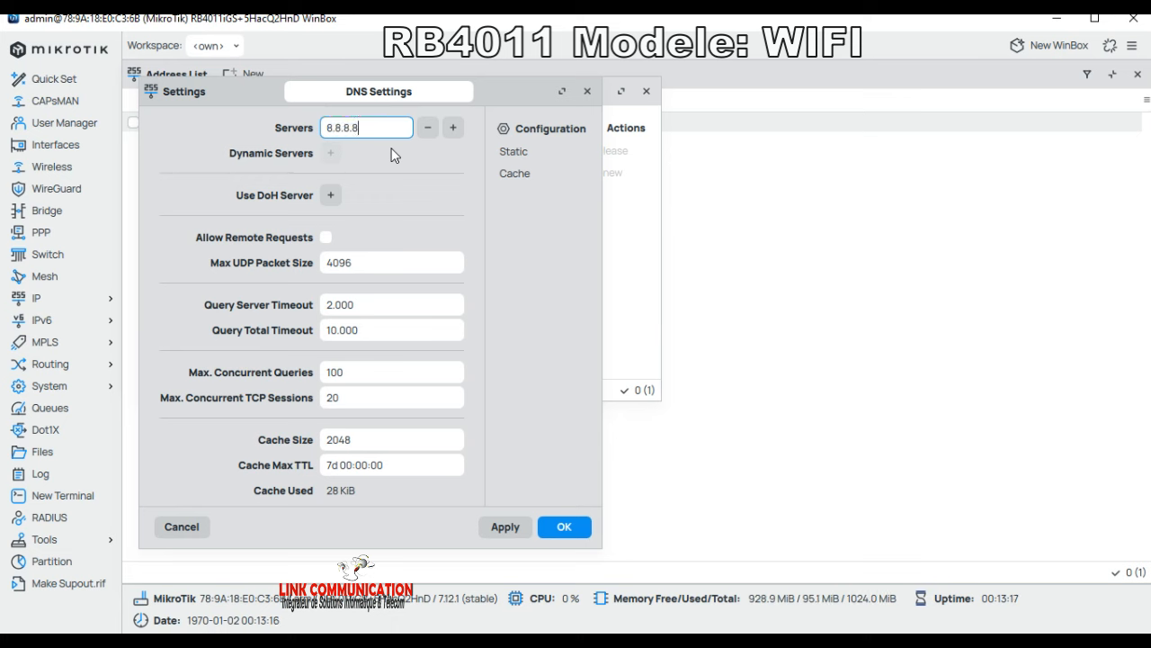
click(453, 127)
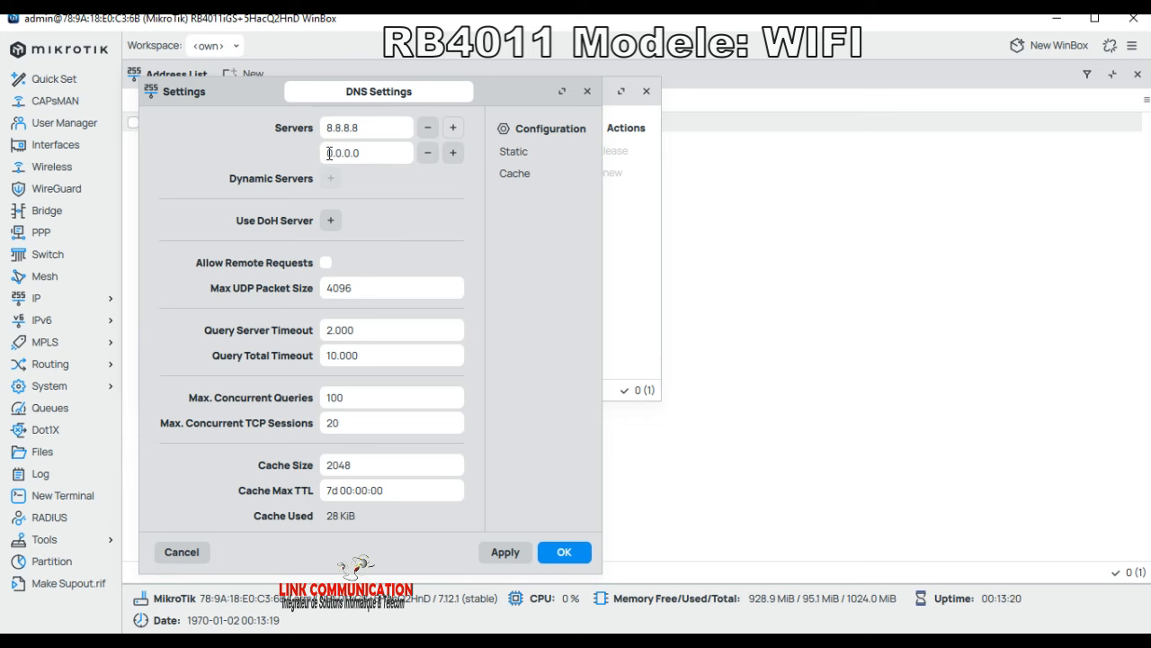
drag(376, 154, 288, 159)
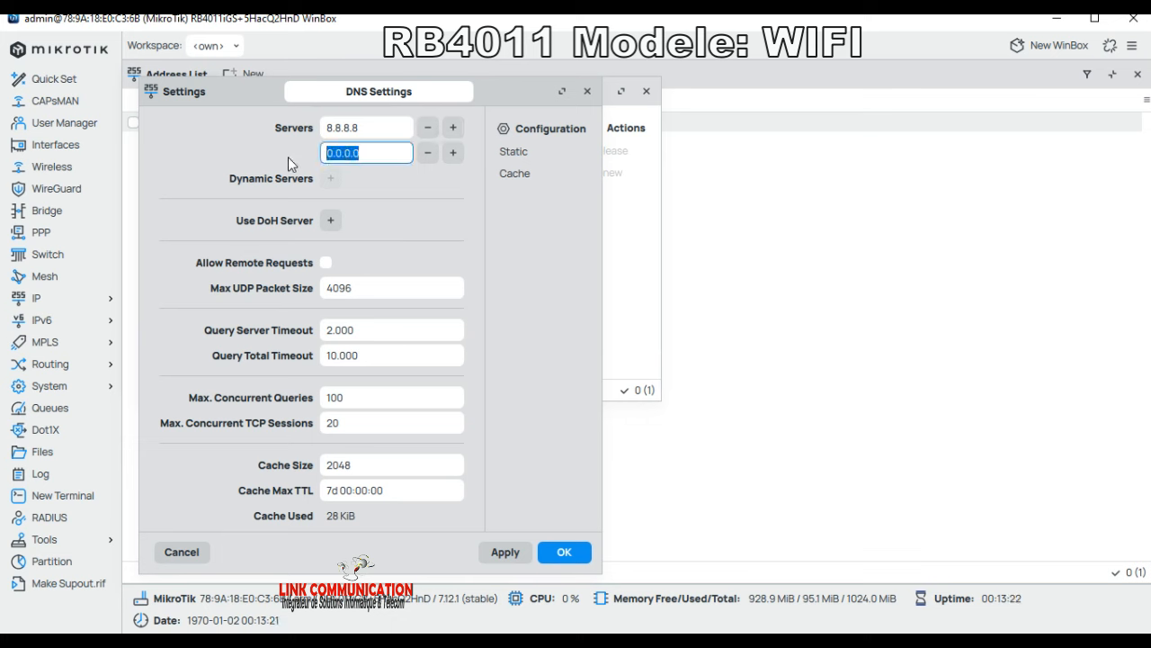
text(8.8.4.4)
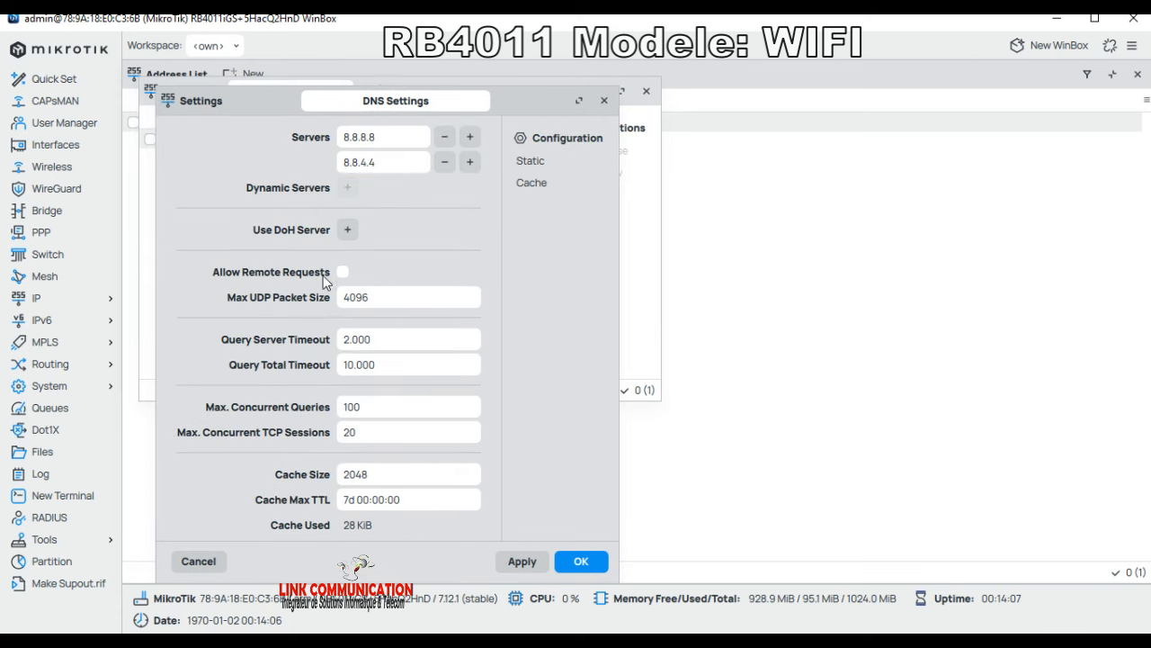
click(341, 272)
click(581, 561)
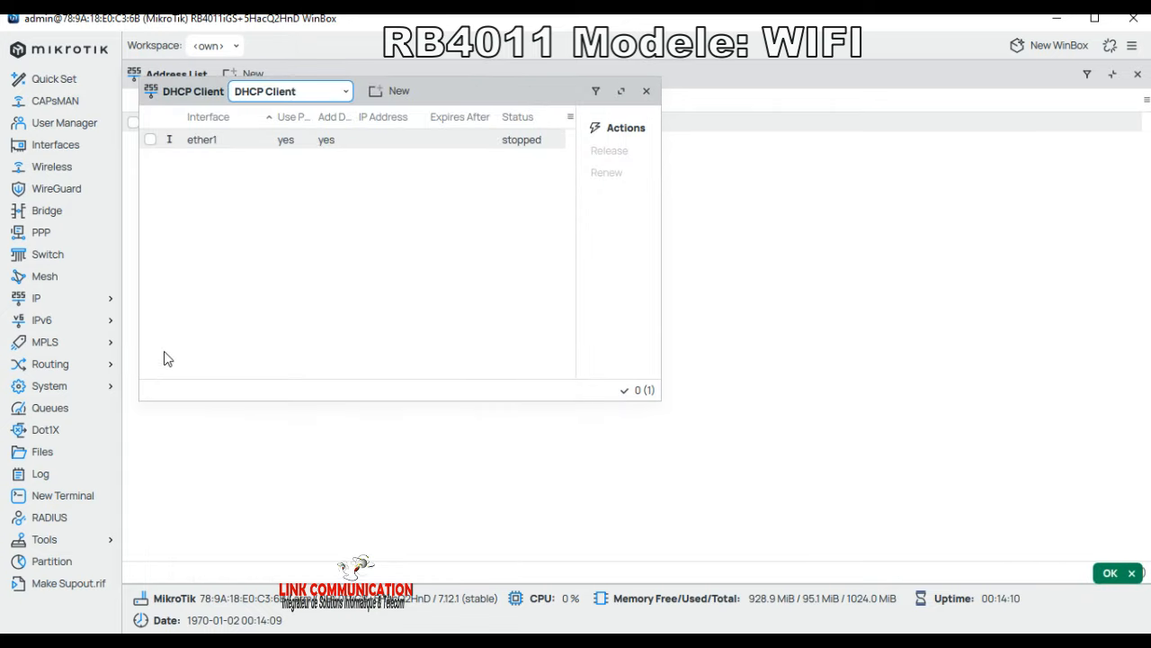
Step: Open the empty DHCP Server list, cancel a new-server dialog, and launch DHCP Setup
click(54, 302)
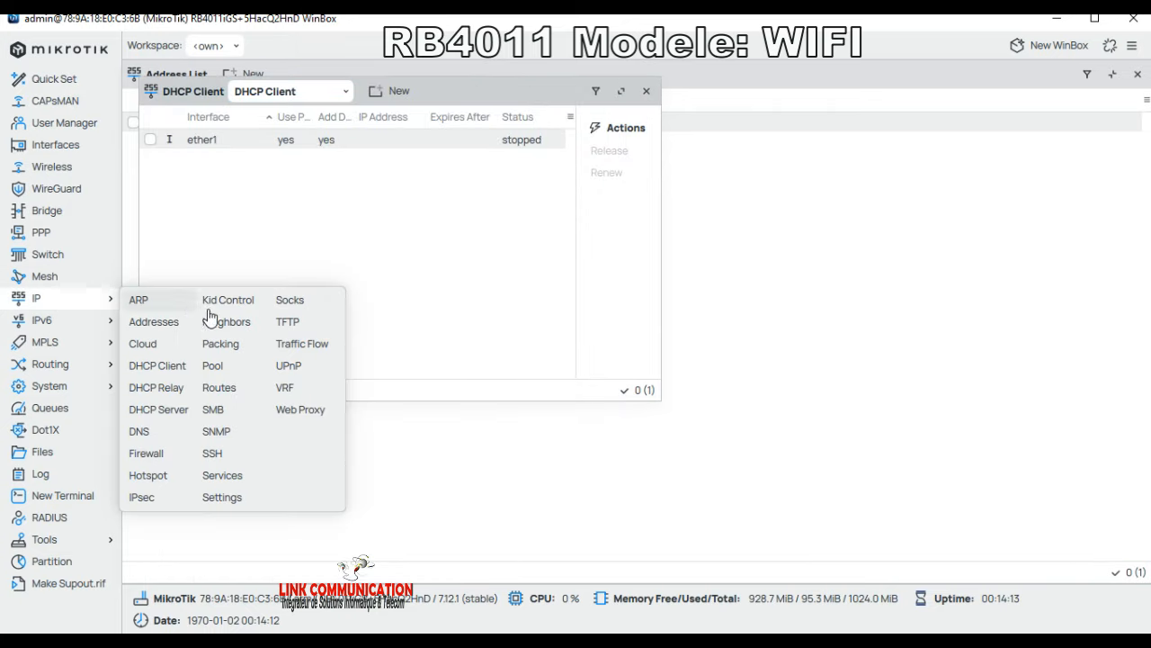
click(163, 412)
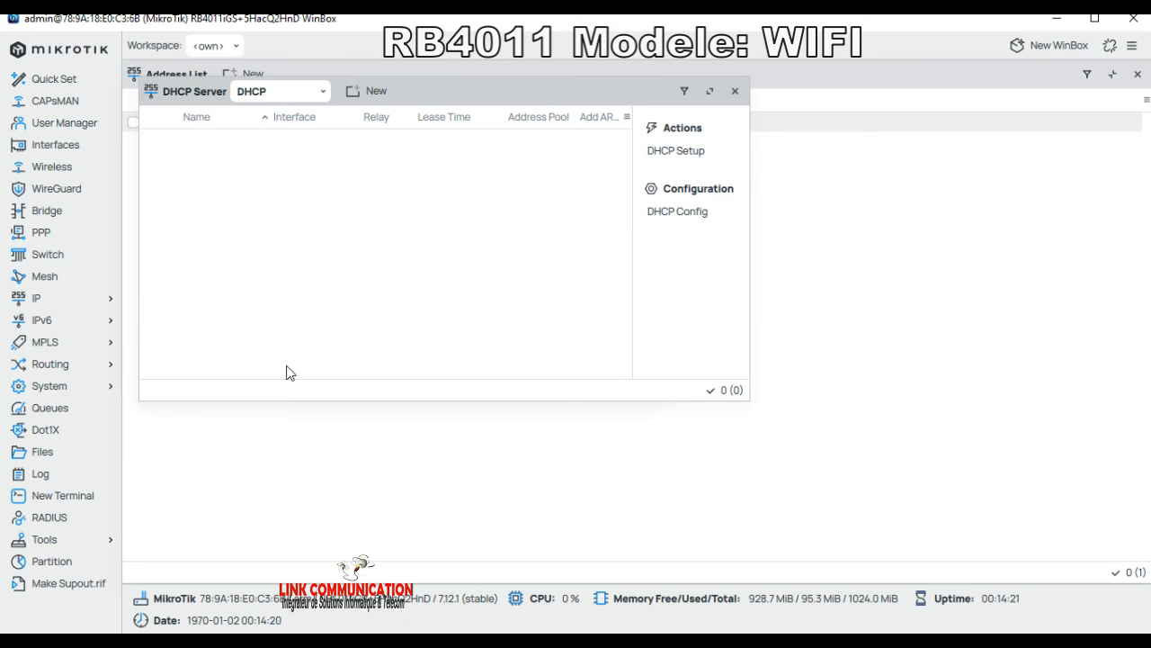
click(376, 94)
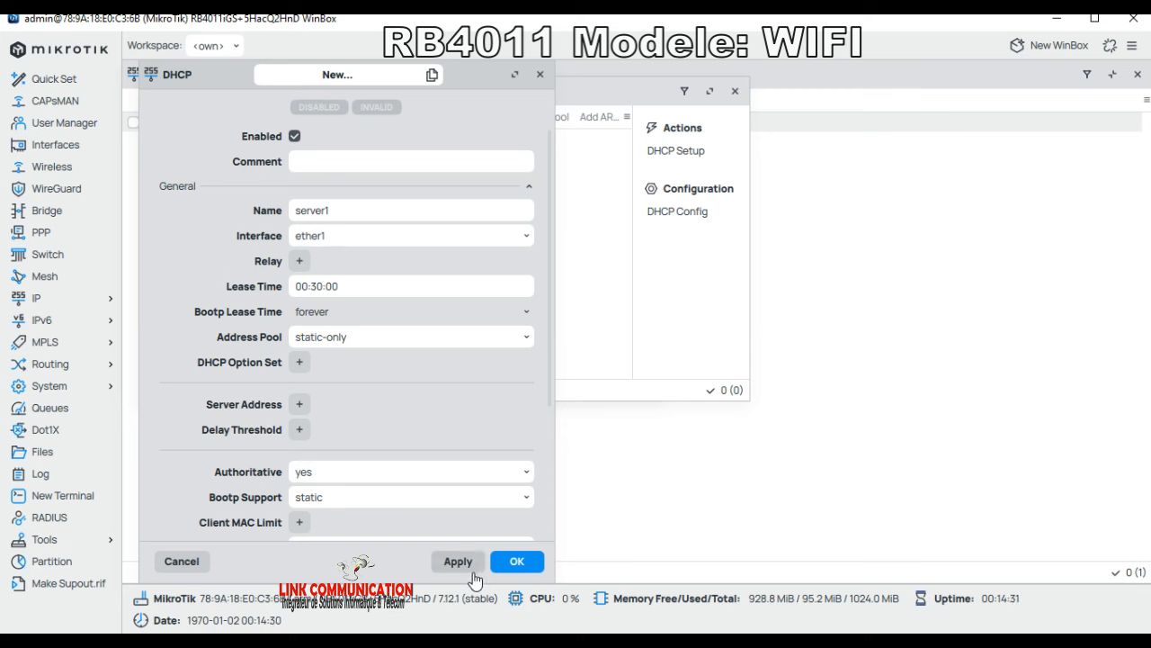
click(182, 561)
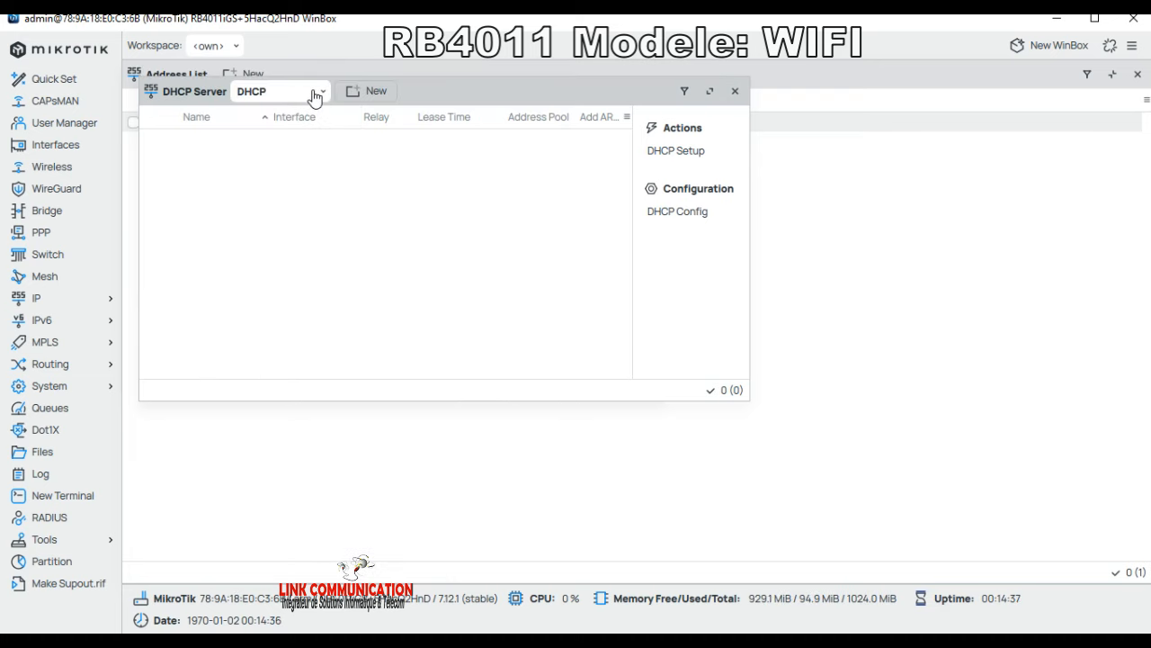
click(315, 93)
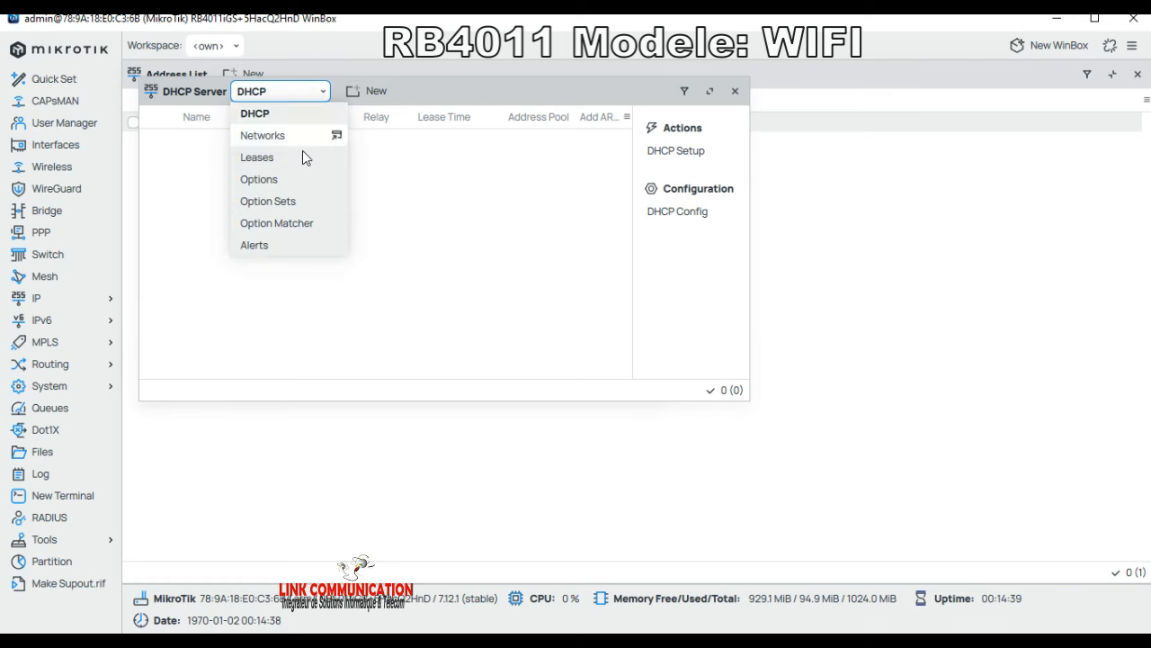
click(265, 115)
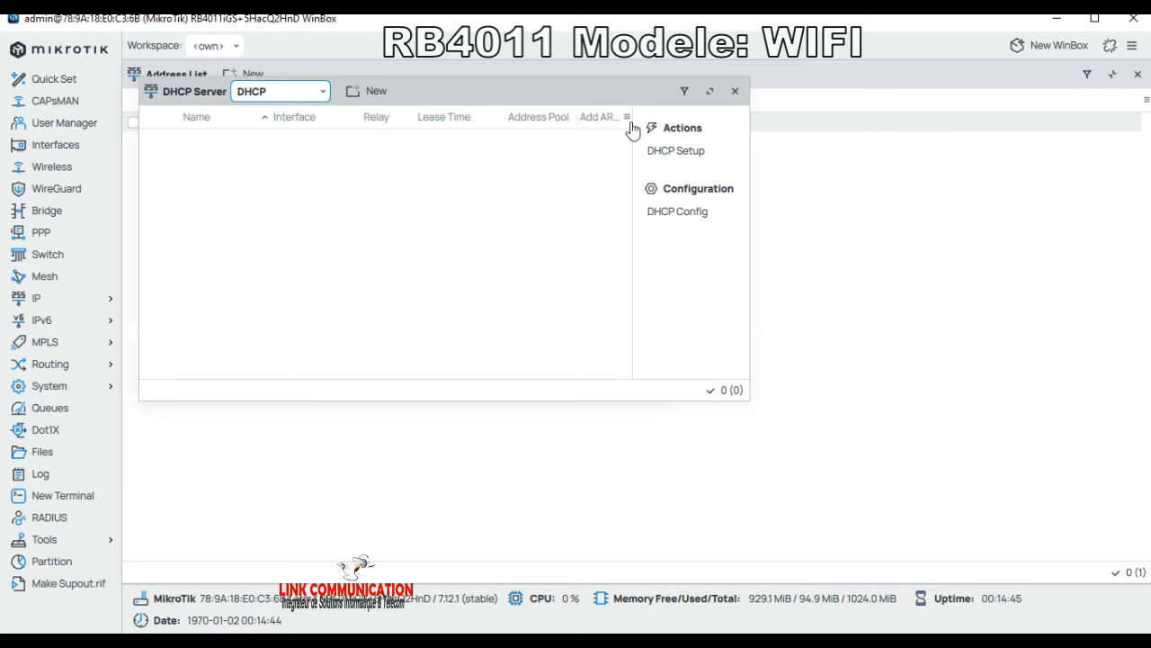
click(674, 153)
Step: Run DHCP Setup on bridge1 with 10.10.10.0/24, gateway 10.10.10.1, DNS 8.8.8.8/8.8.4.4 and 00:30:00 leases
click(675, 153)
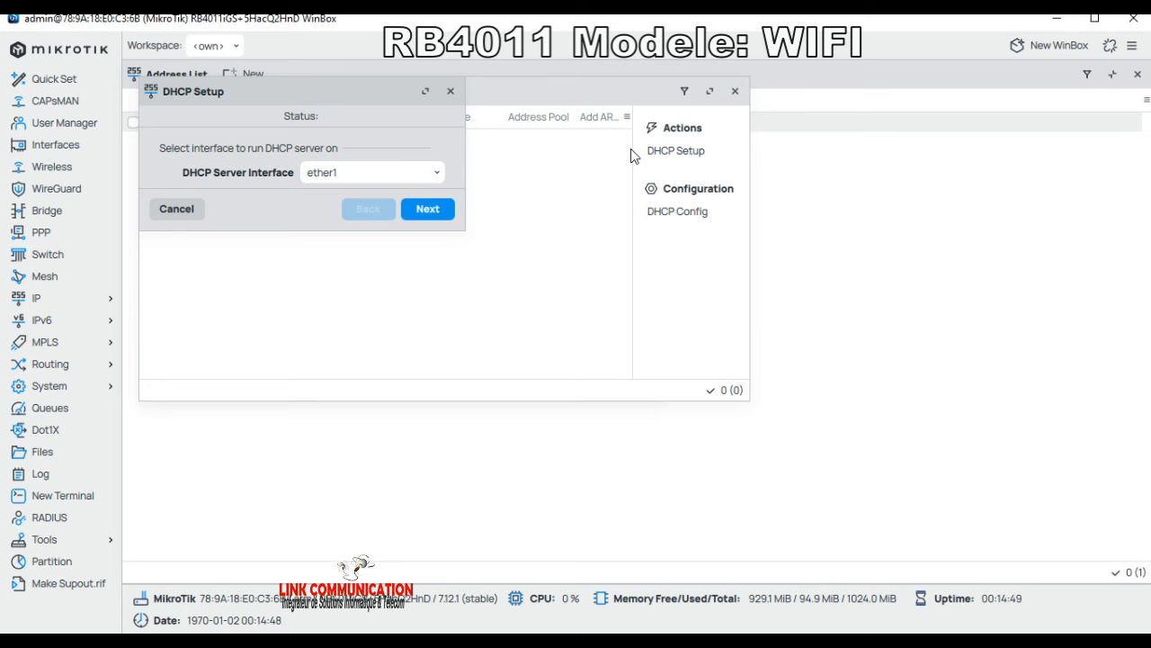
click(371, 174)
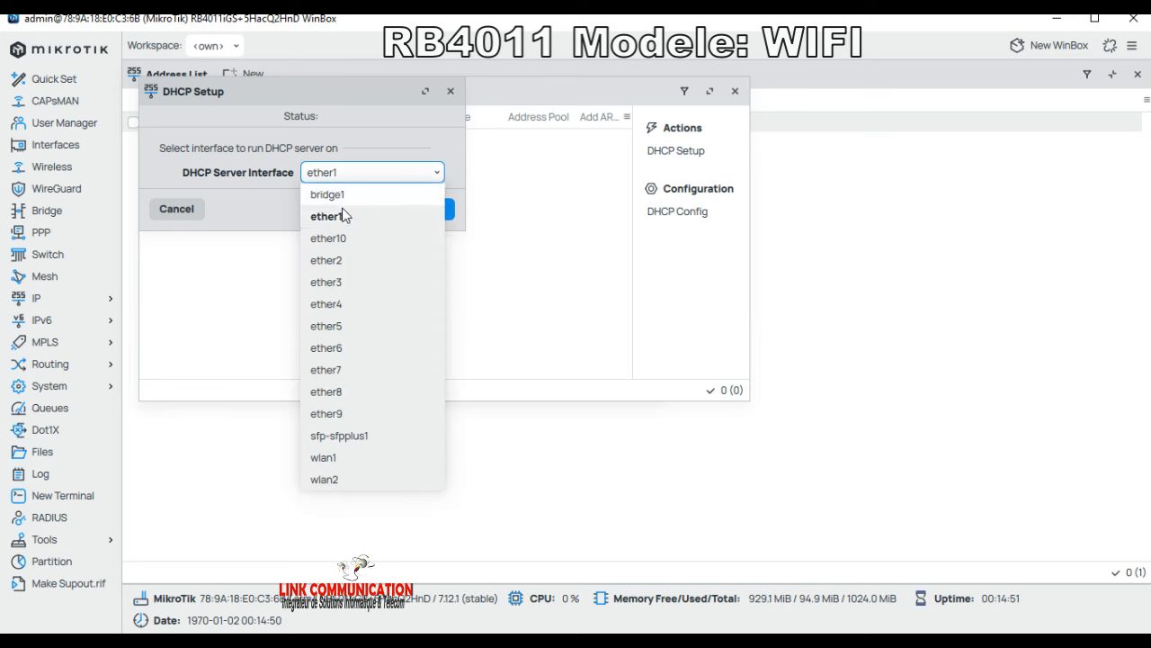
click(334, 195)
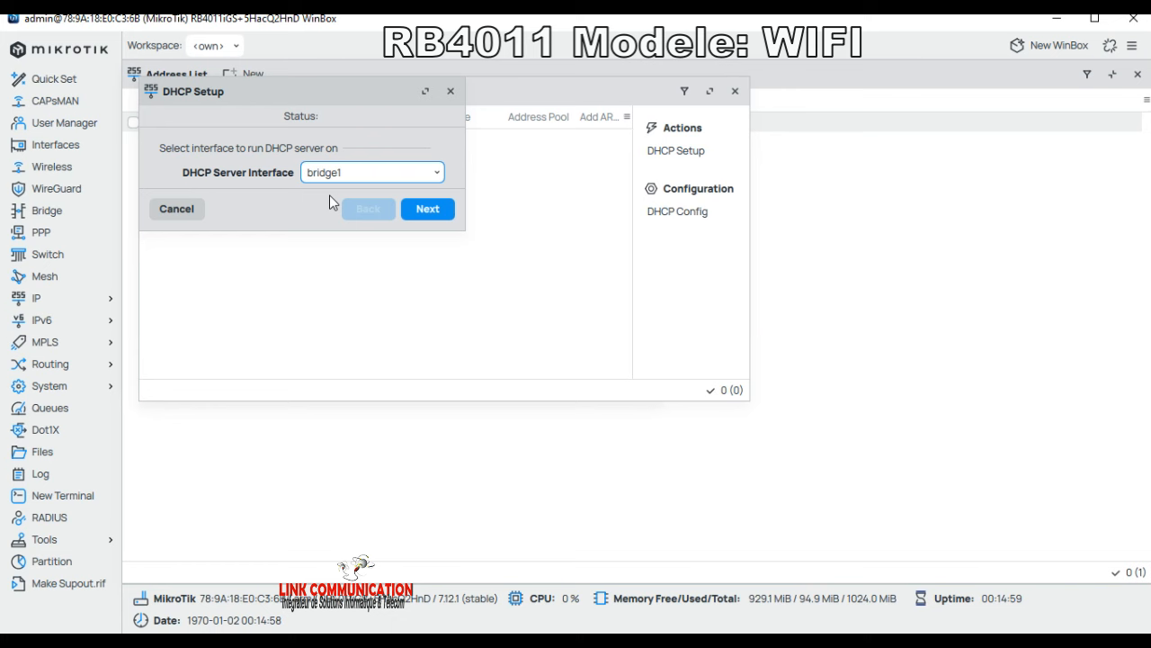
click(432, 220)
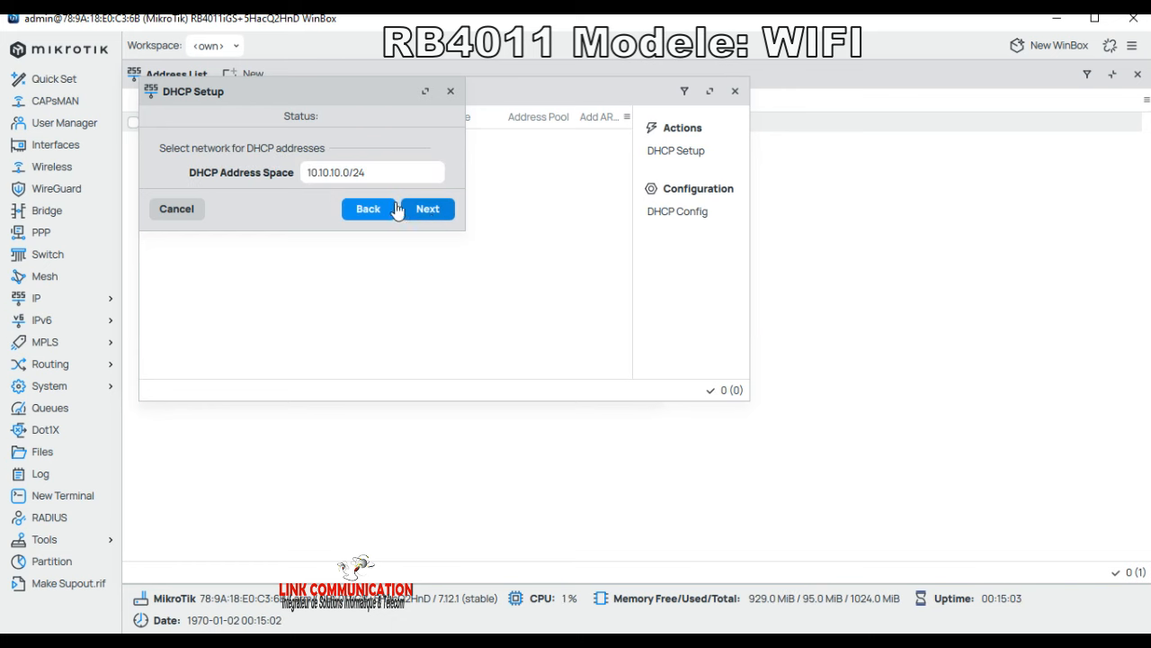
click(432, 212)
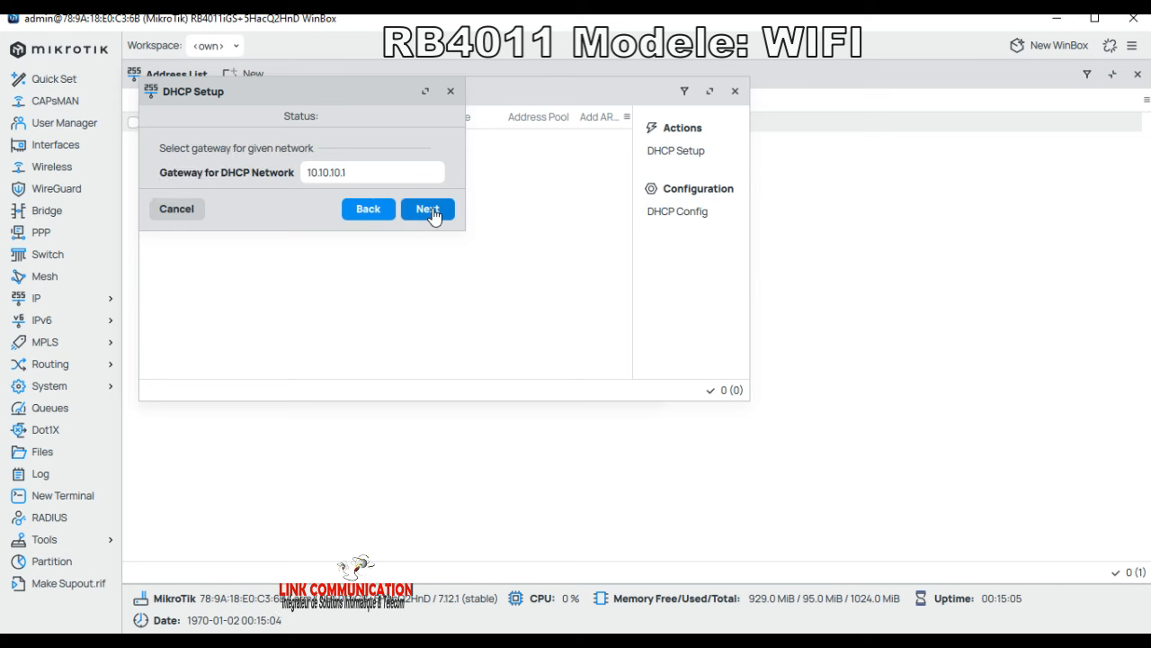
click(431, 212)
click(433, 211)
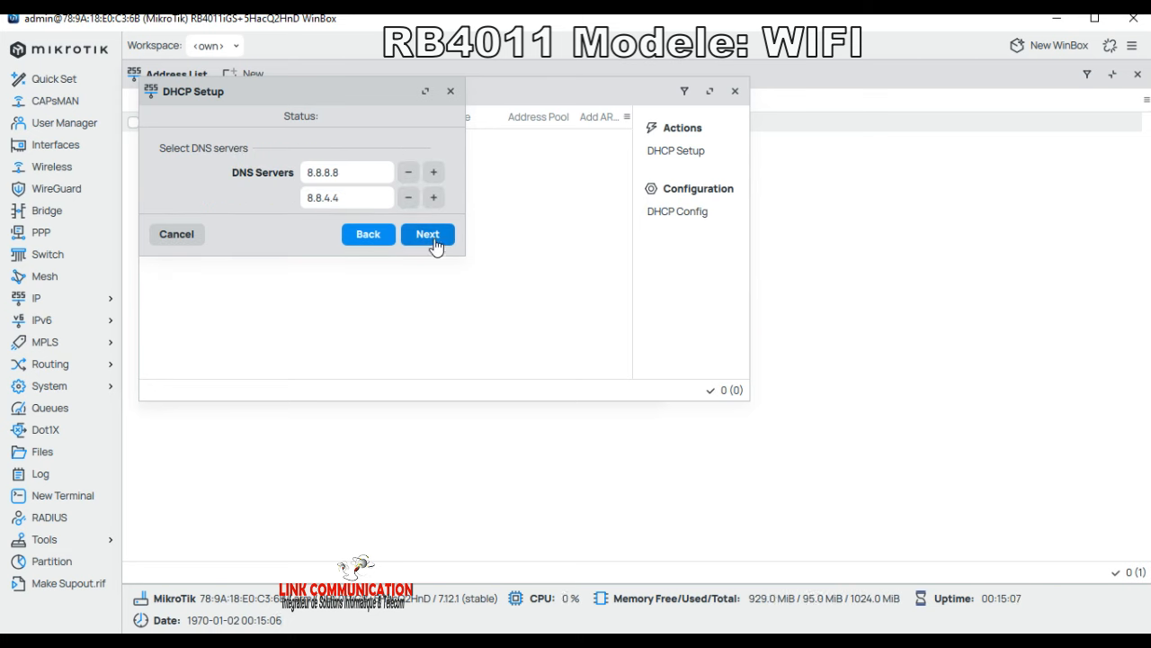
click(428, 238)
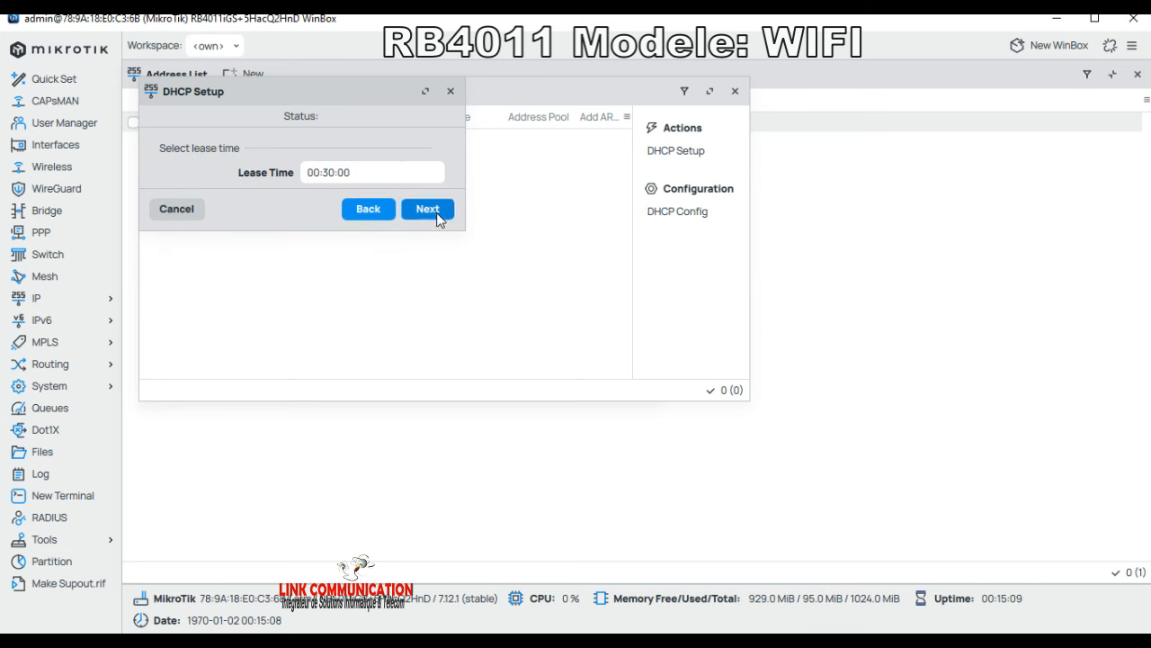
click(436, 212)
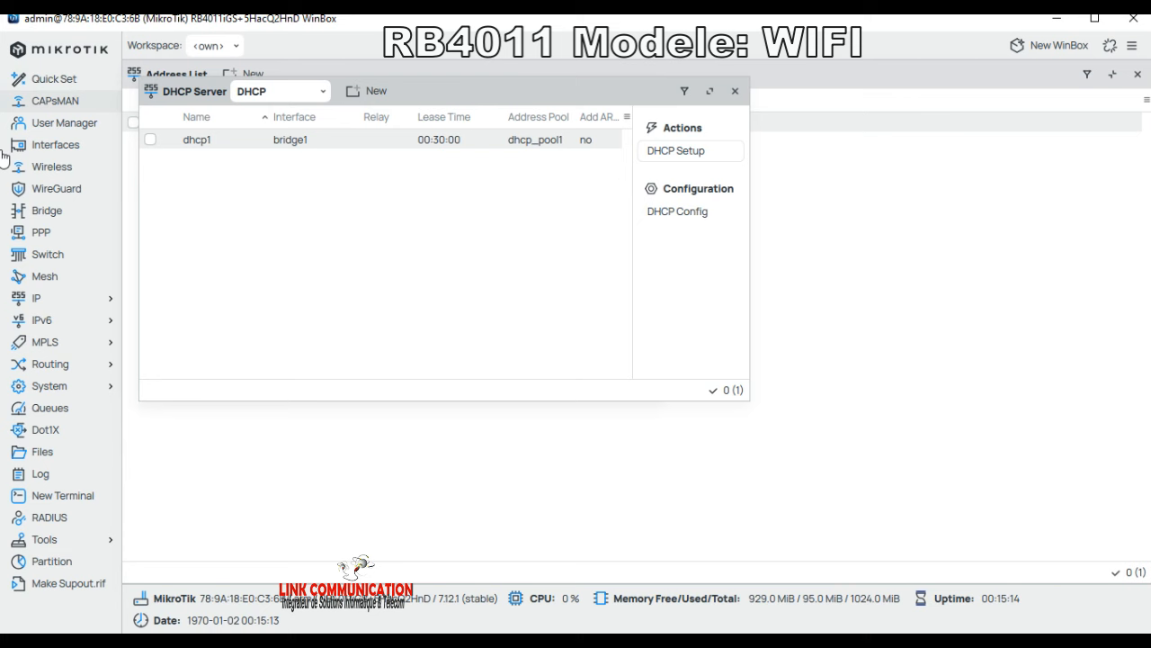
click(41, 301)
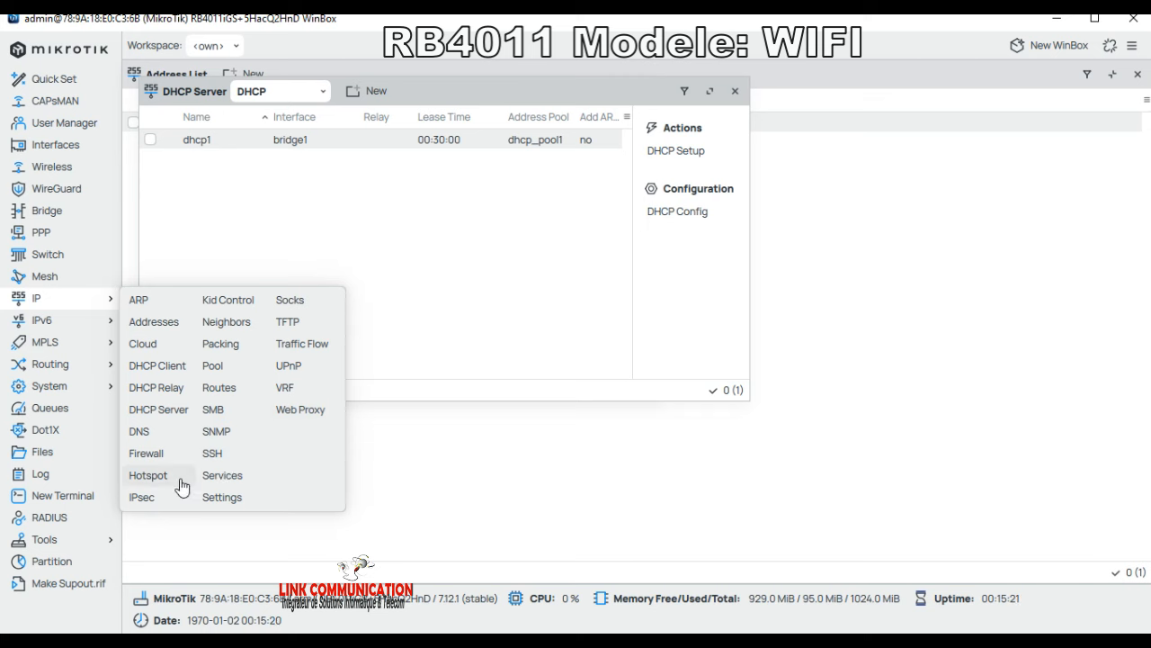
Step: Run Hotspot Setup on bridge1 with 10.10.10.1/24 masquerading, pool 10.10.10.2-10.10.10.254, DNS 8.8.8.8/8.8.4.4
click(149, 477)
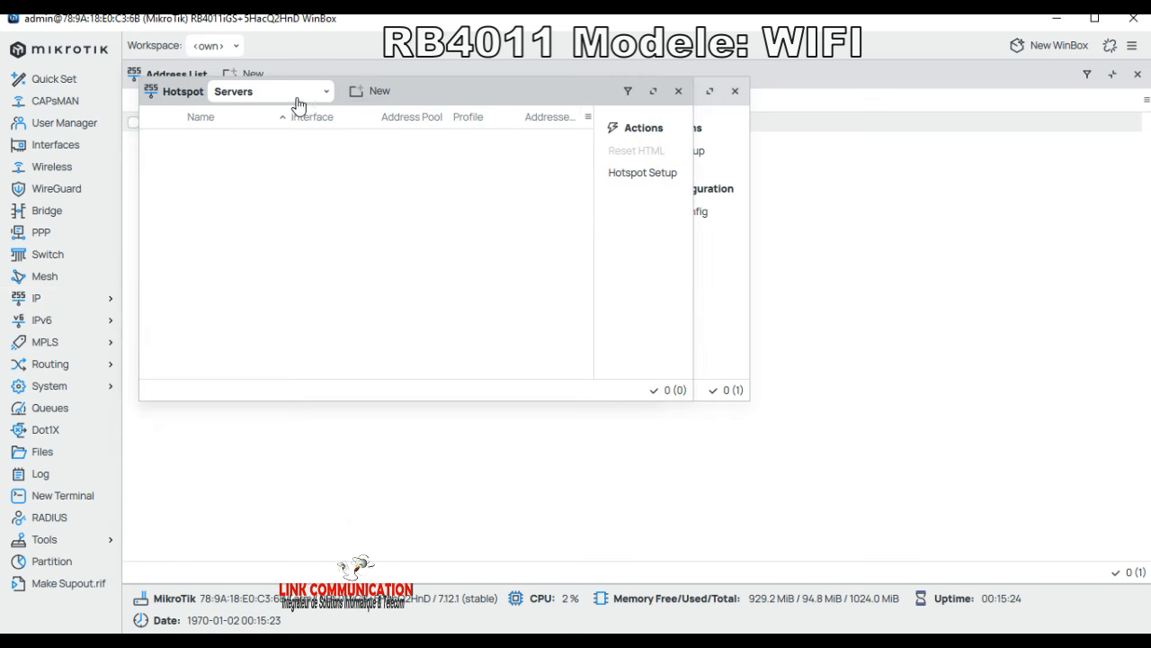
click(644, 176)
click(410, 183)
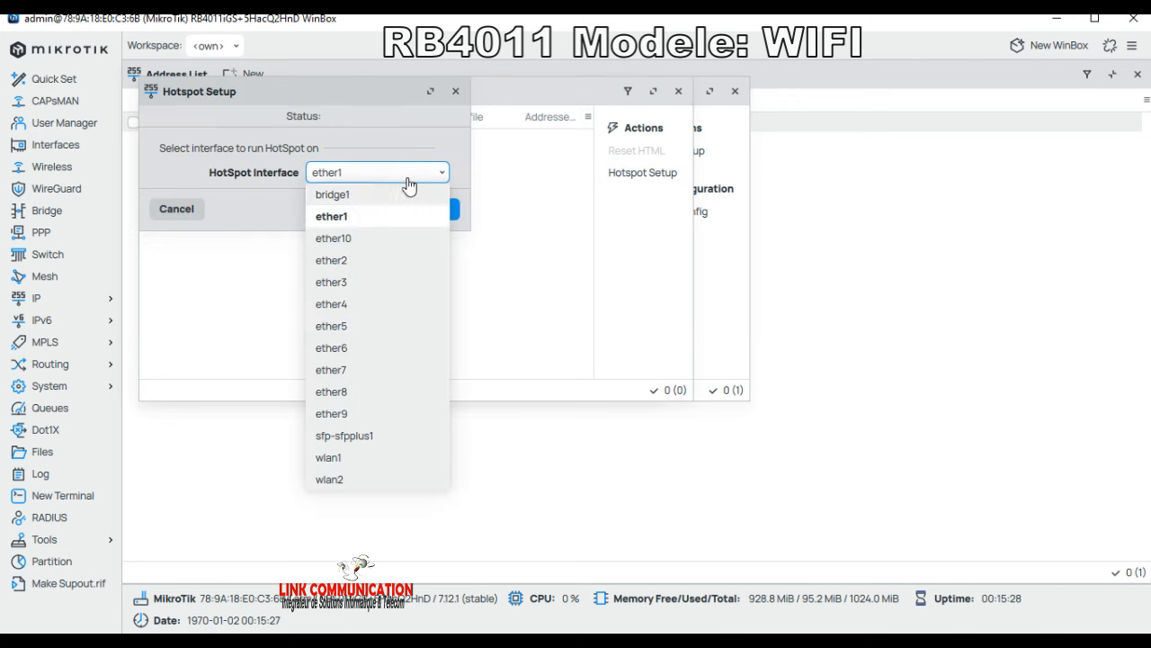
click(352, 194)
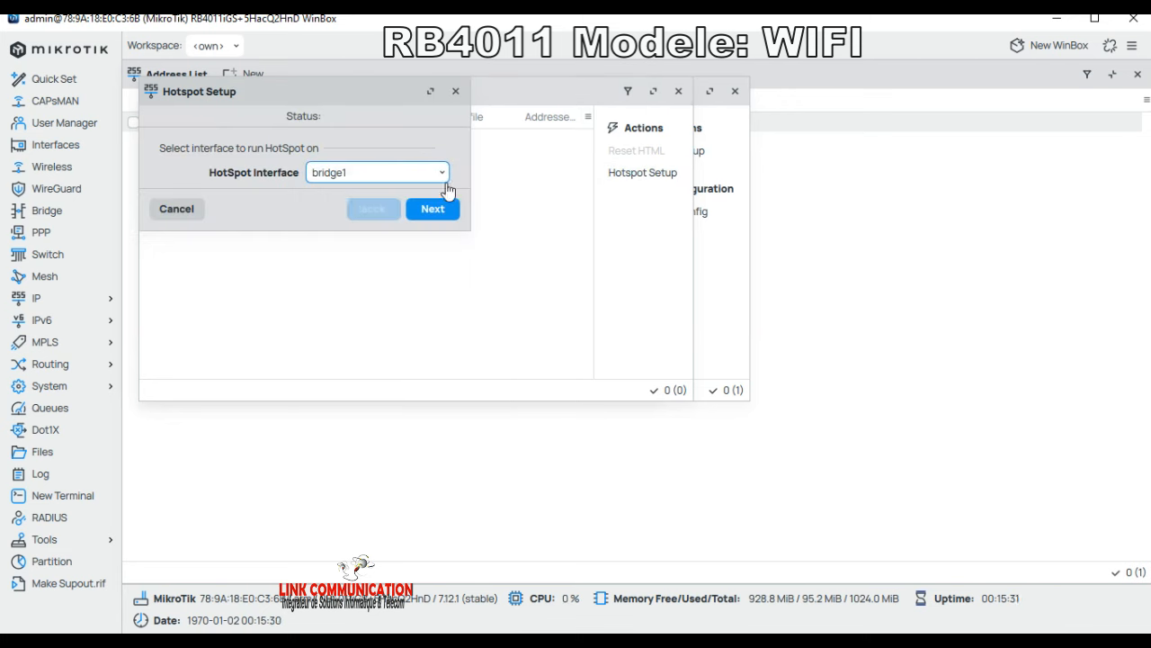
click(433, 208)
click(434, 235)
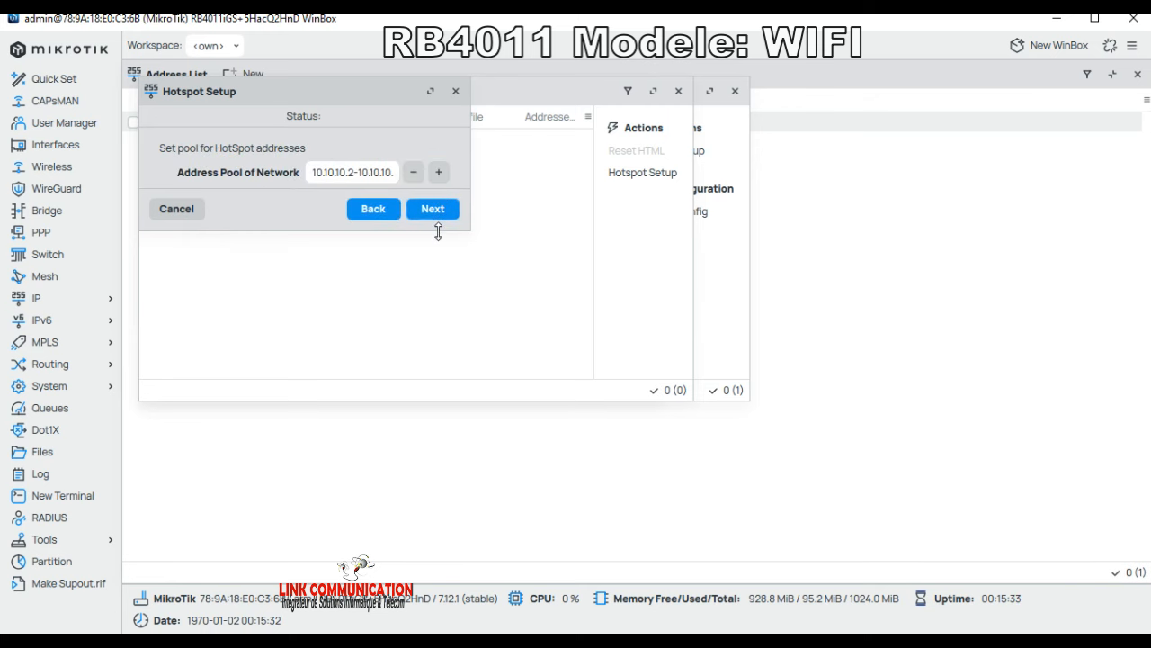
click(445, 216)
click(445, 215)
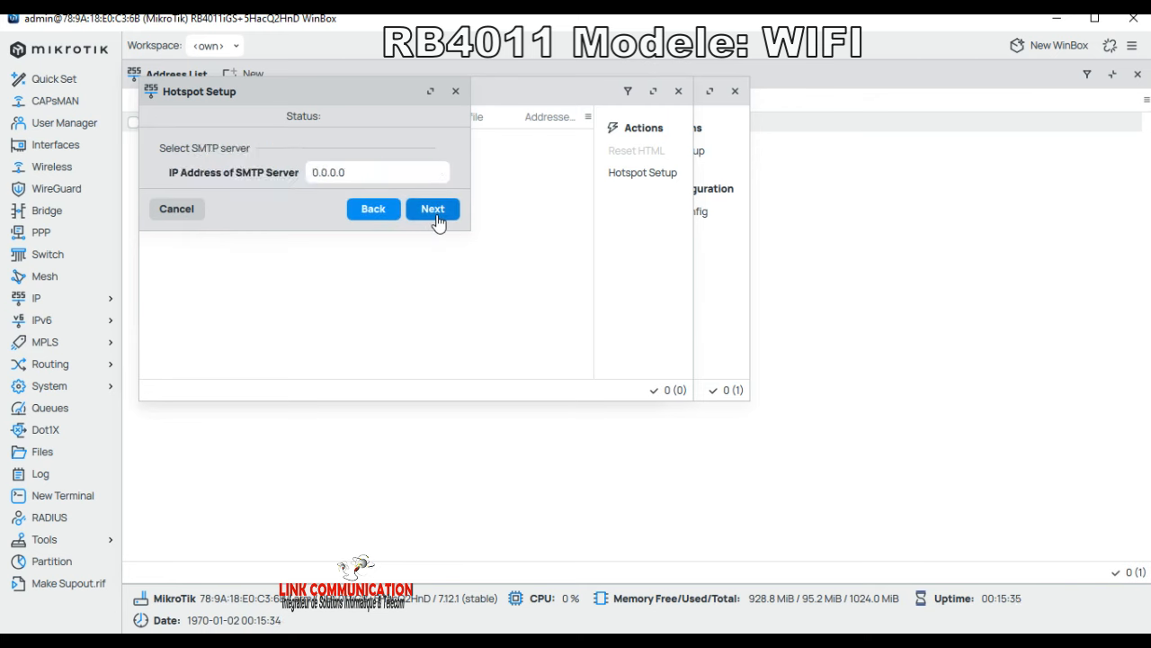
click(442, 214)
click(438, 230)
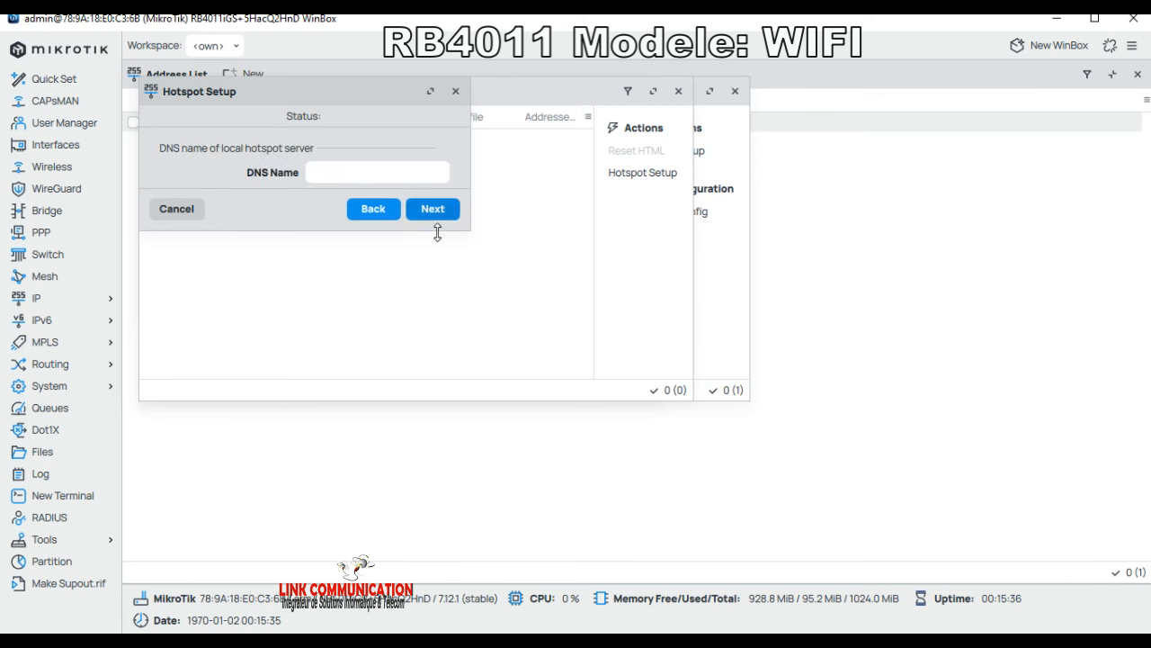
Step: Enter linkformation.tg as the hotspot's local DNS name
click(385, 177)
text(NK)
key(BackSpace)
key(BackSpace)
key(BackSpace)
key(BackSpace)
text(wifi)
key(BackSpace)
key(BackSpace)
key(BackSpace)
key(BackSpace)
text(link)
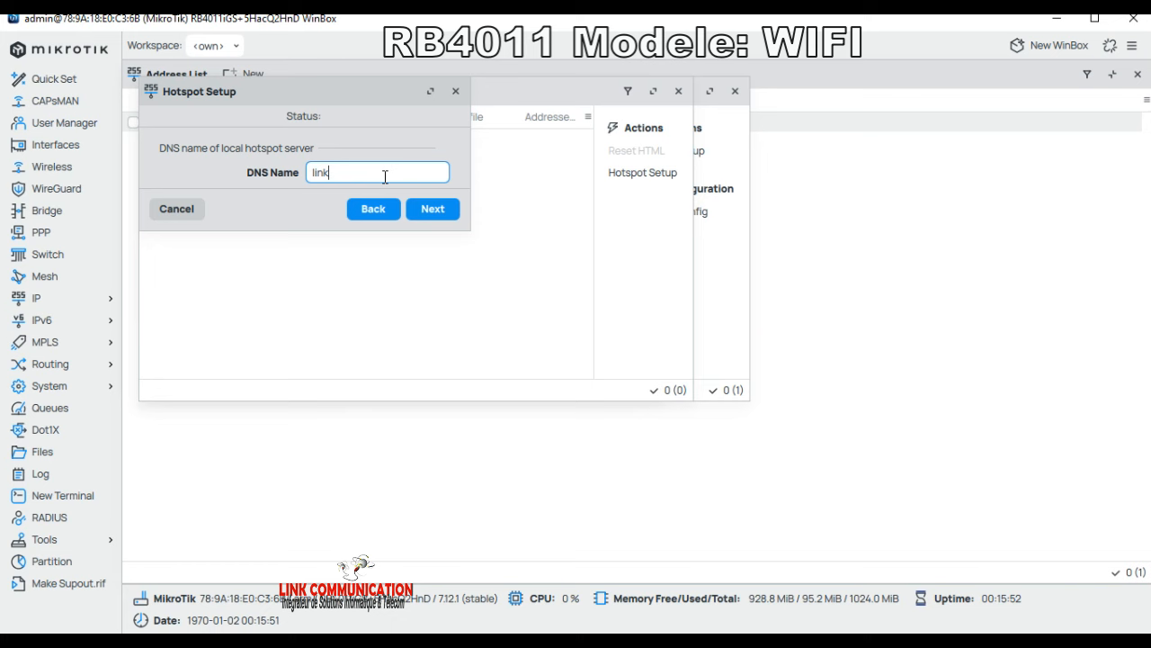
text(formation.tg)
Step: Accept the DNS name, set the hotspot user's password, and finish creating hotspot1
click(441, 209)
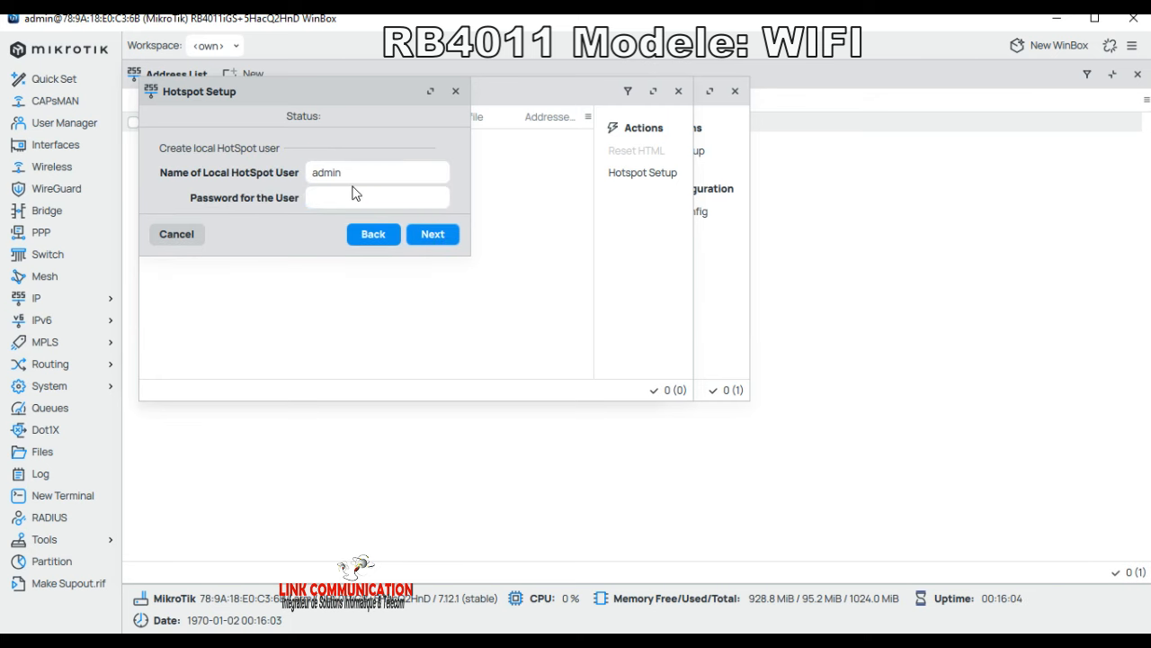
click(349, 197)
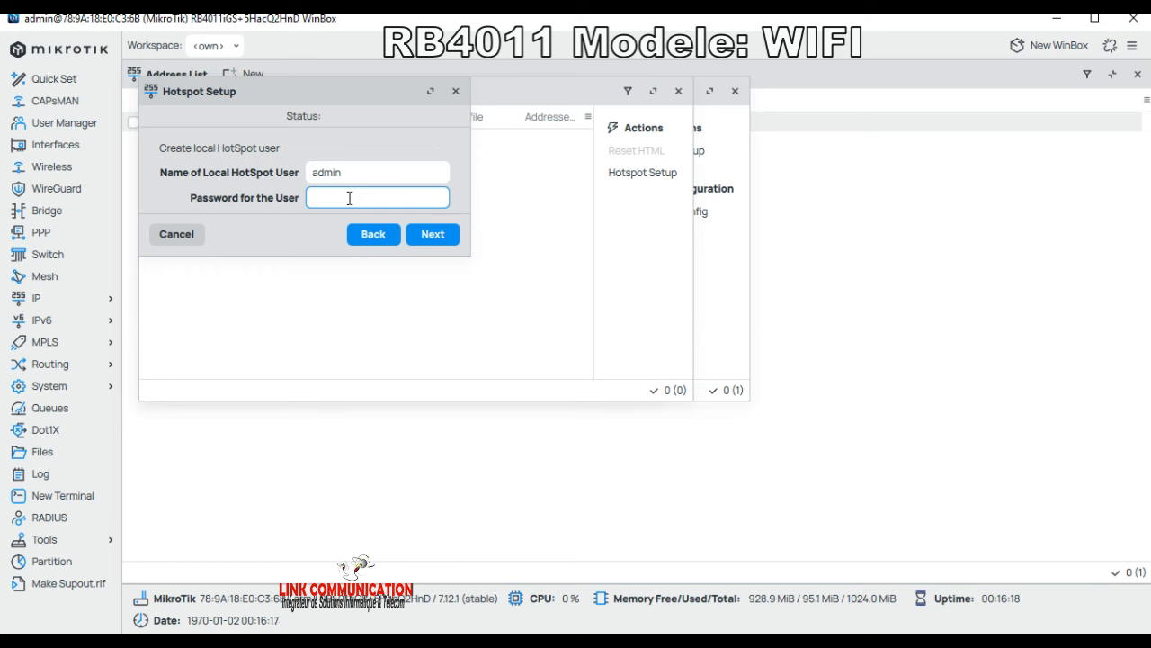
text(1234)
click(437, 234)
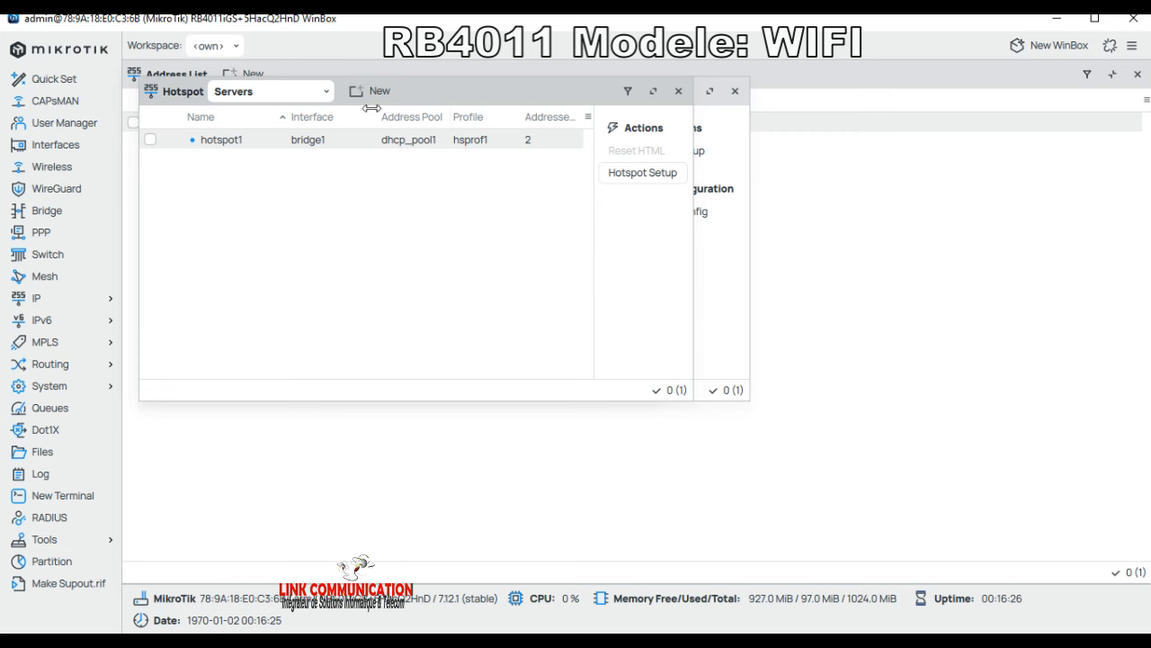
Step: Set hotspot1's Addresses Per MAC to 1 and save it
double_click(231, 148)
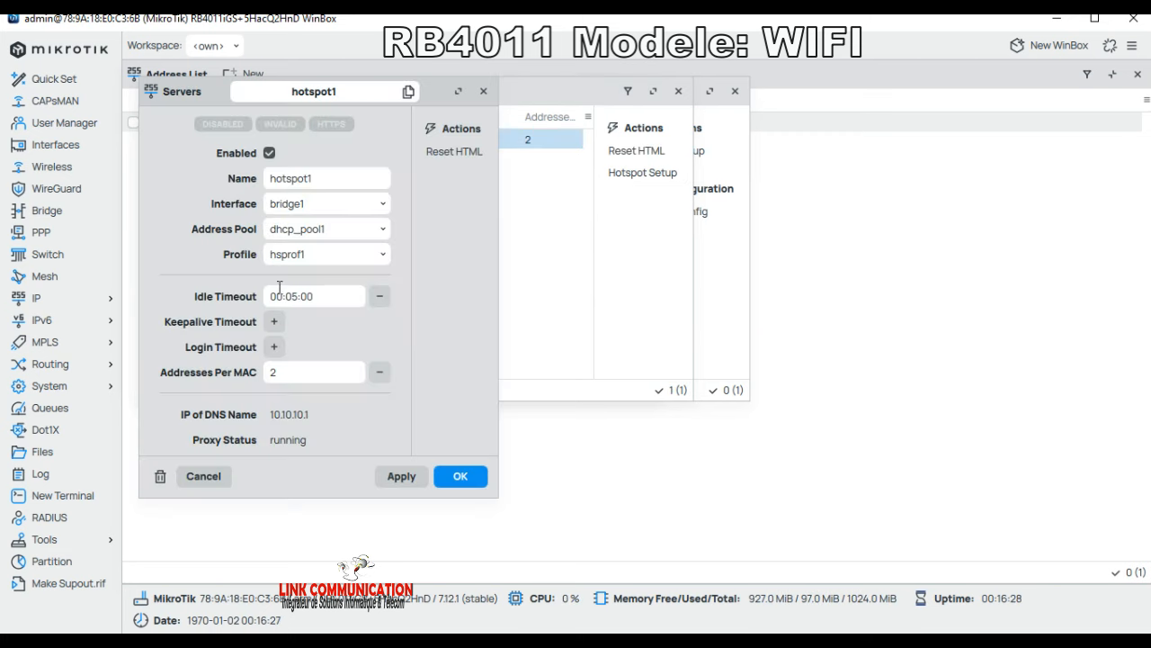
double_click(267, 372)
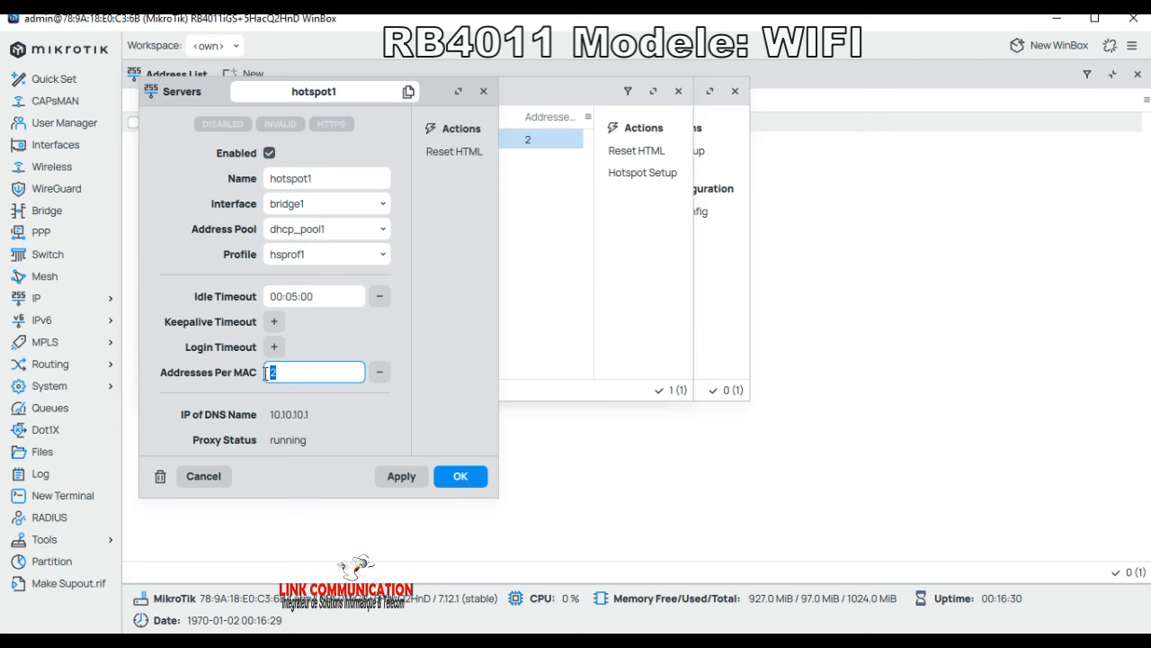
text(1)
click(462, 476)
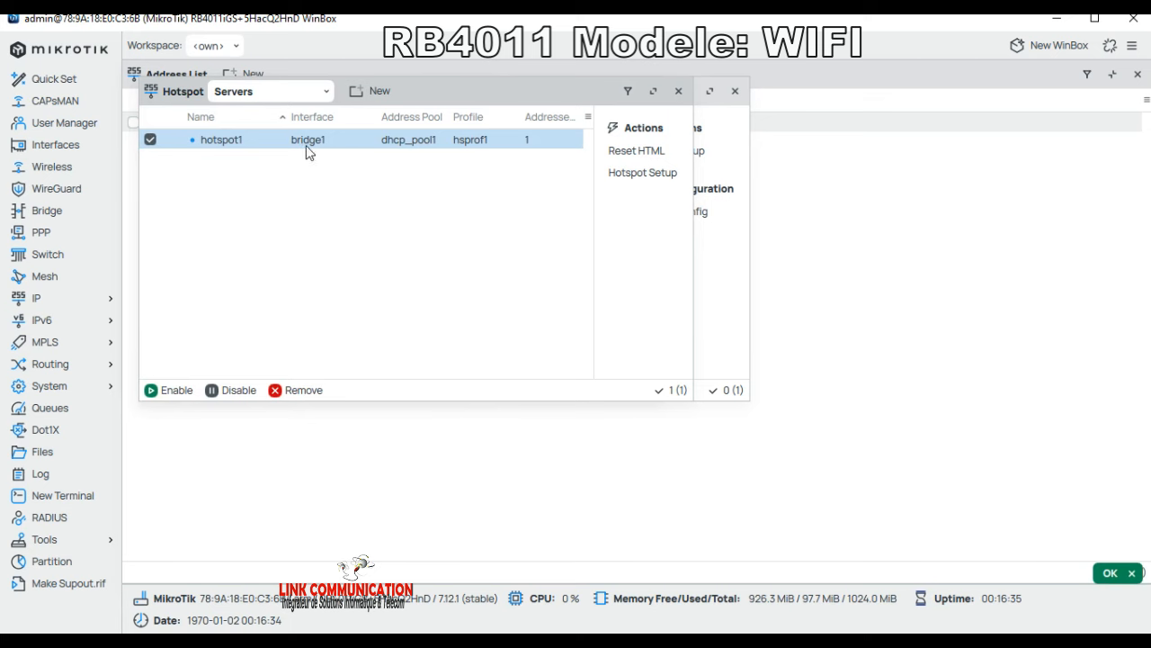
Step: In server profile hsprof1, enable HTTP PAP and MAC Cookie login with a 30-day cookie lifetime
click(297, 94)
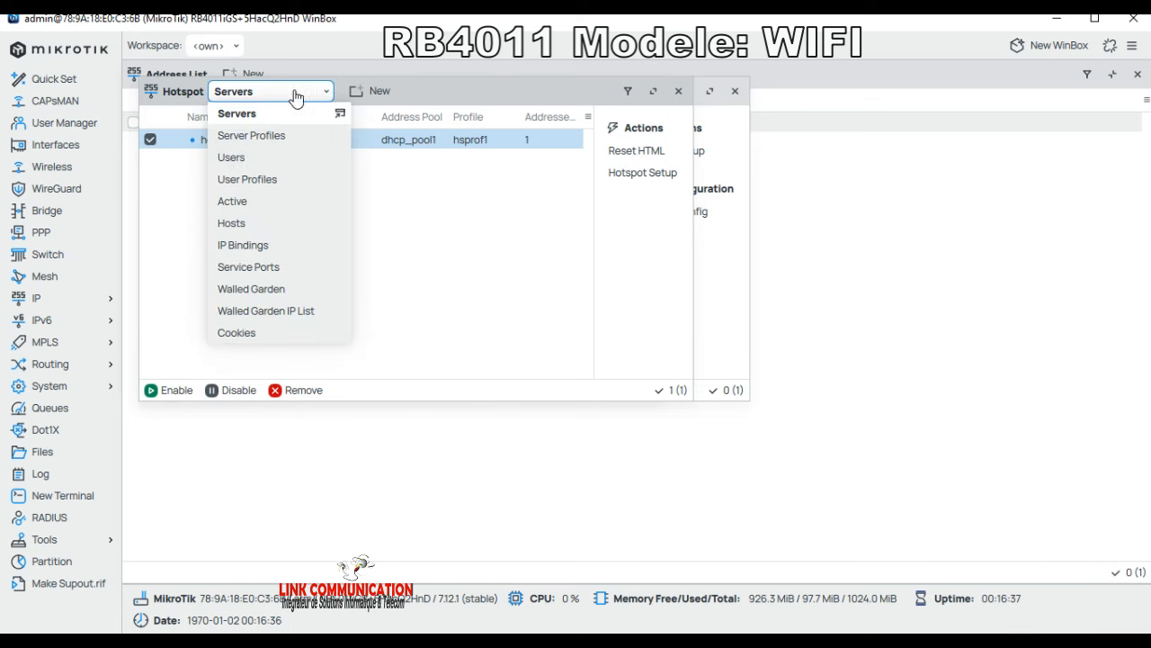
click(274, 144)
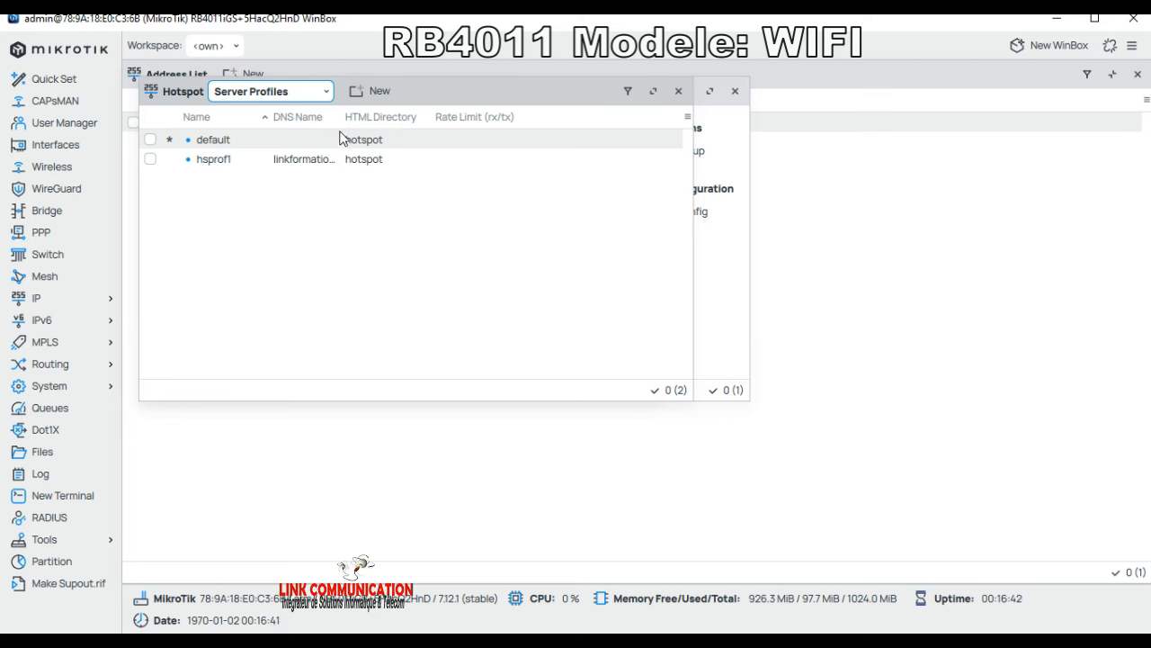
drag(342, 119, 399, 119)
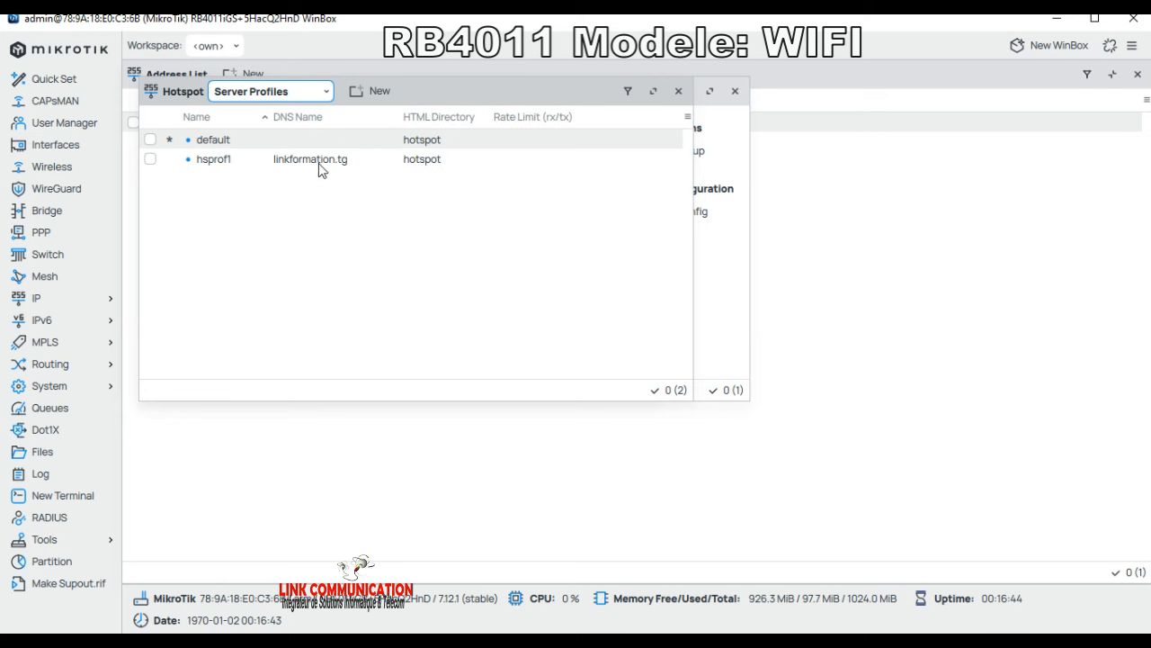
double_click(333, 163)
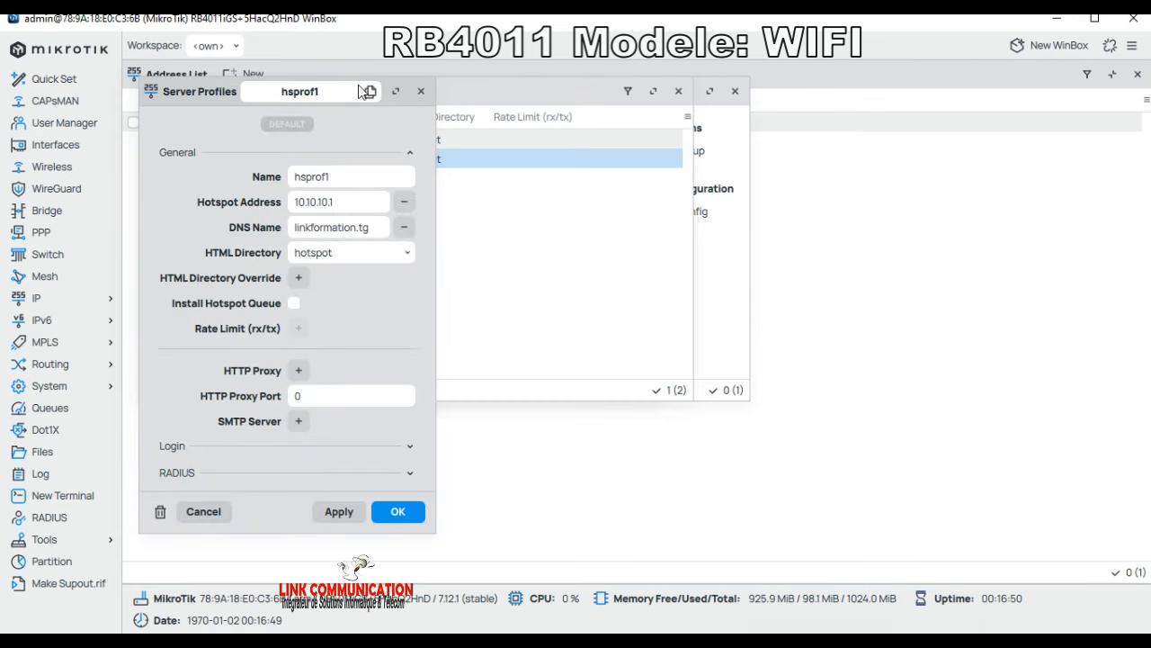
click(182, 446)
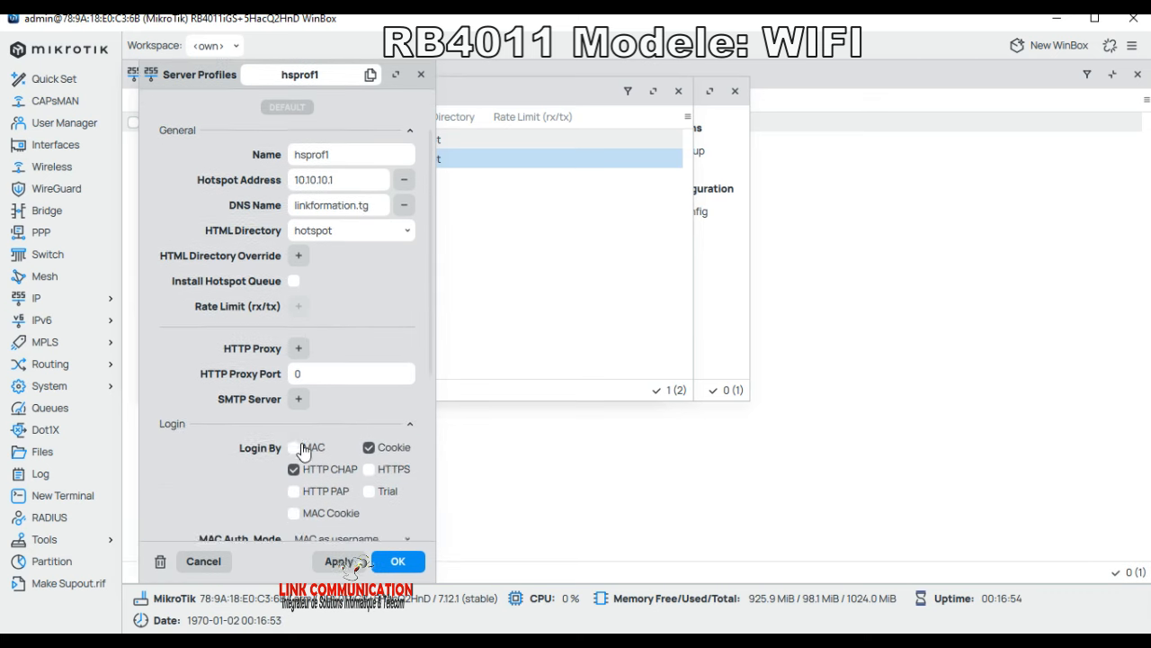
scroll(303, 457, down, 3)
click(316, 358)
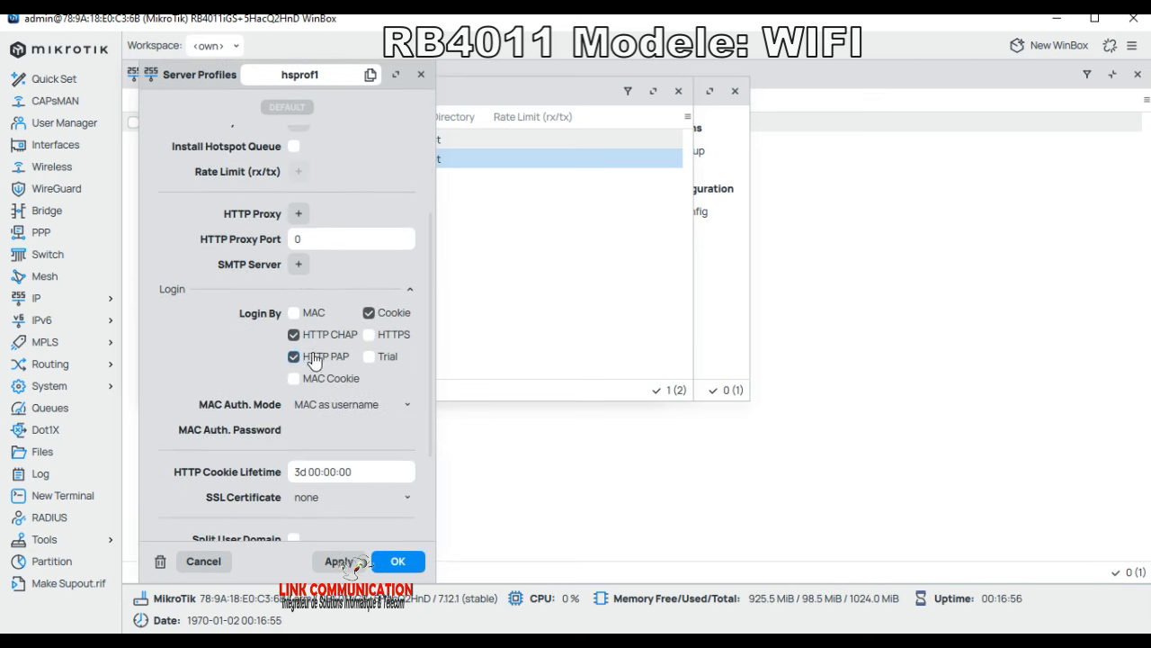
click(313, 381)
click(298, 471)
text(0)
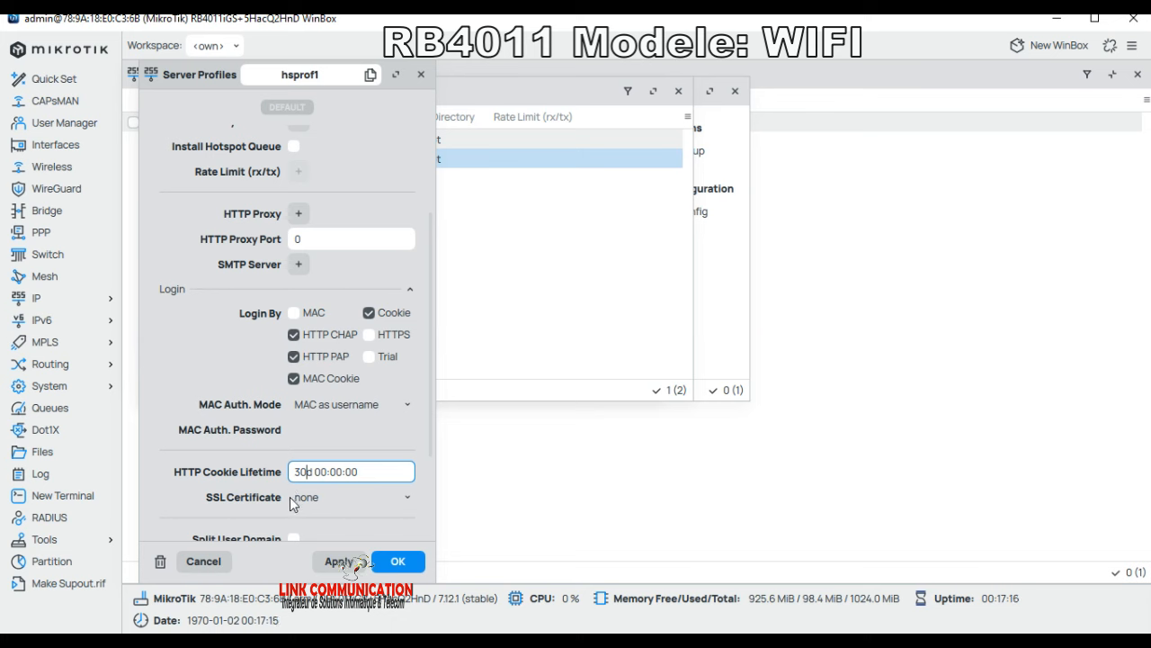
Step: Turn on Use RADIUS for hsprof1 and save the profile
scroll(295, 486, down, 1)
scroll(297, 474, down, 1)
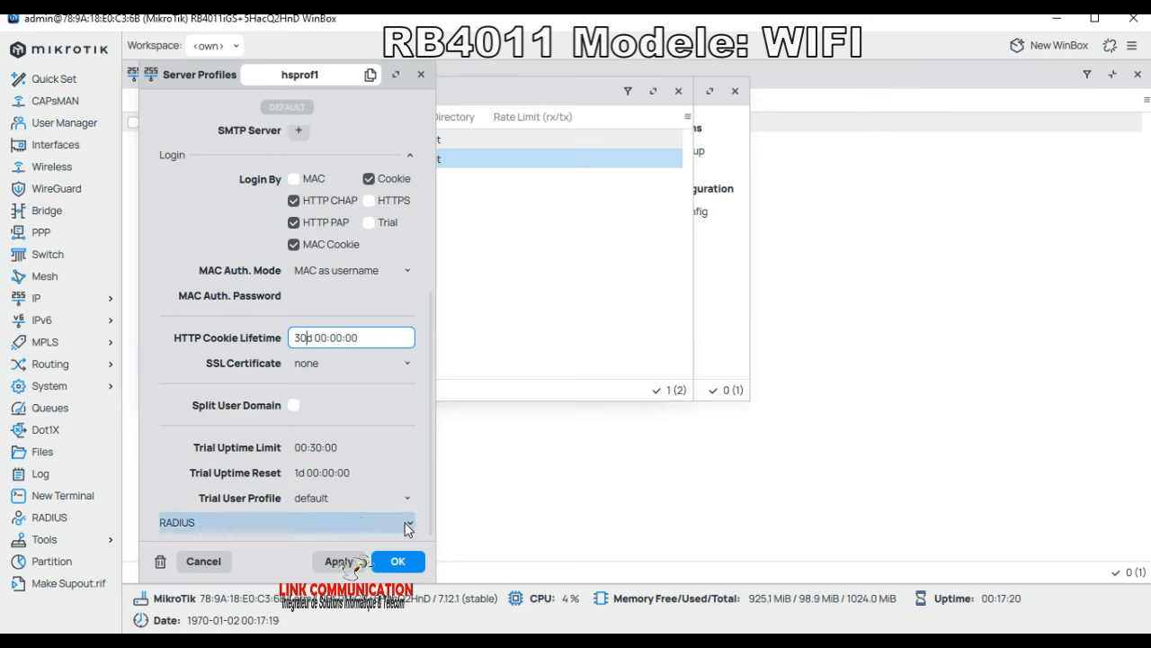
click(268, 521)
scroll(268, 513, down, 3)
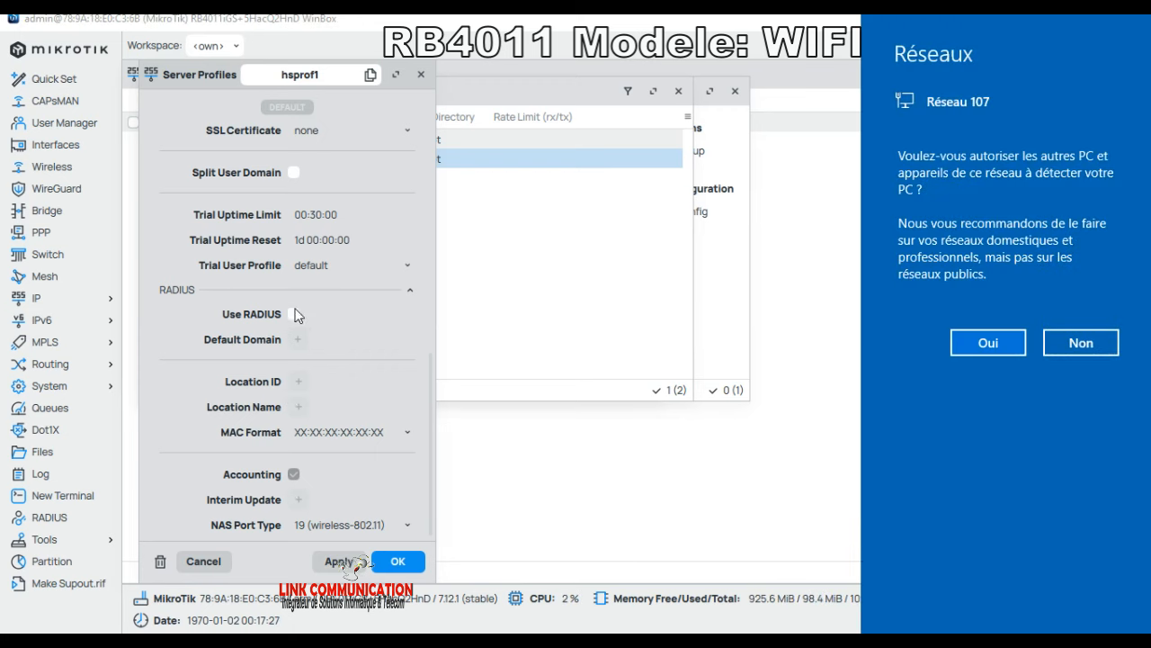
click(293, 314)
click(297, 315)
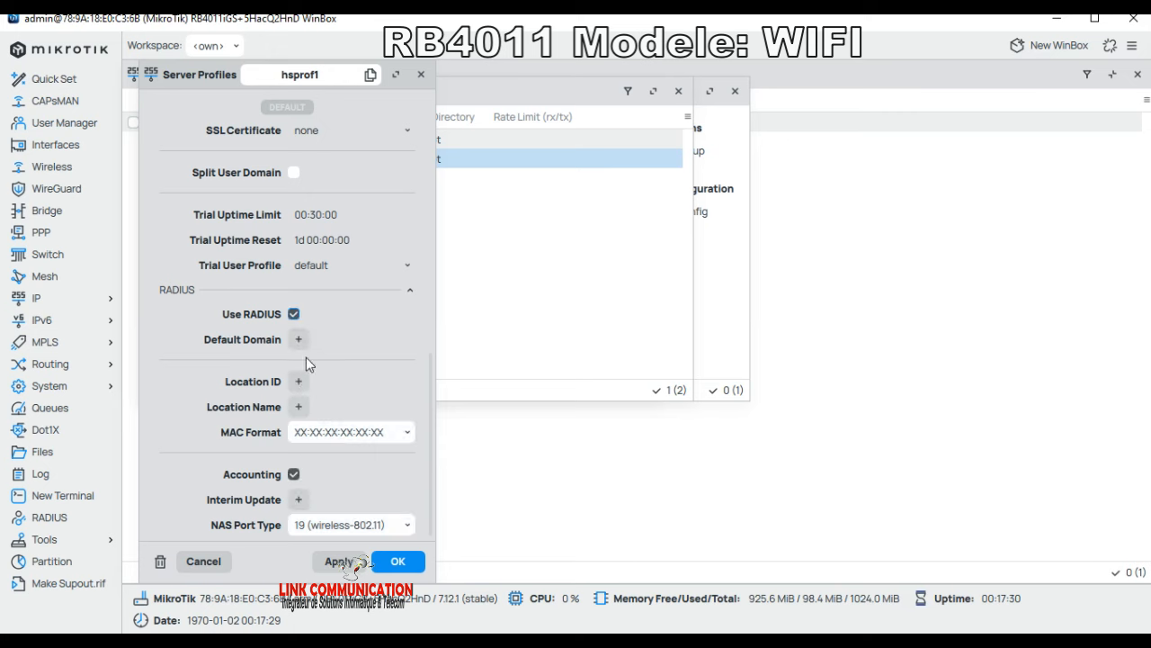
click(399, 562)
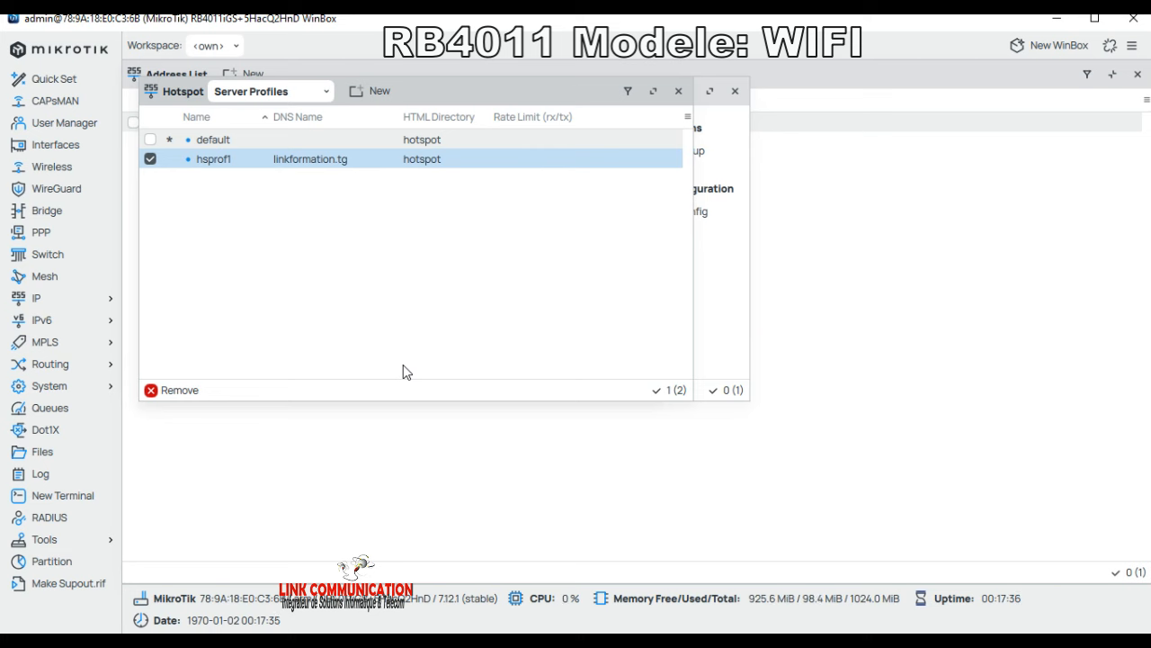
Step: Open the default hotspot user profile and close it with OK
click(309, 97)
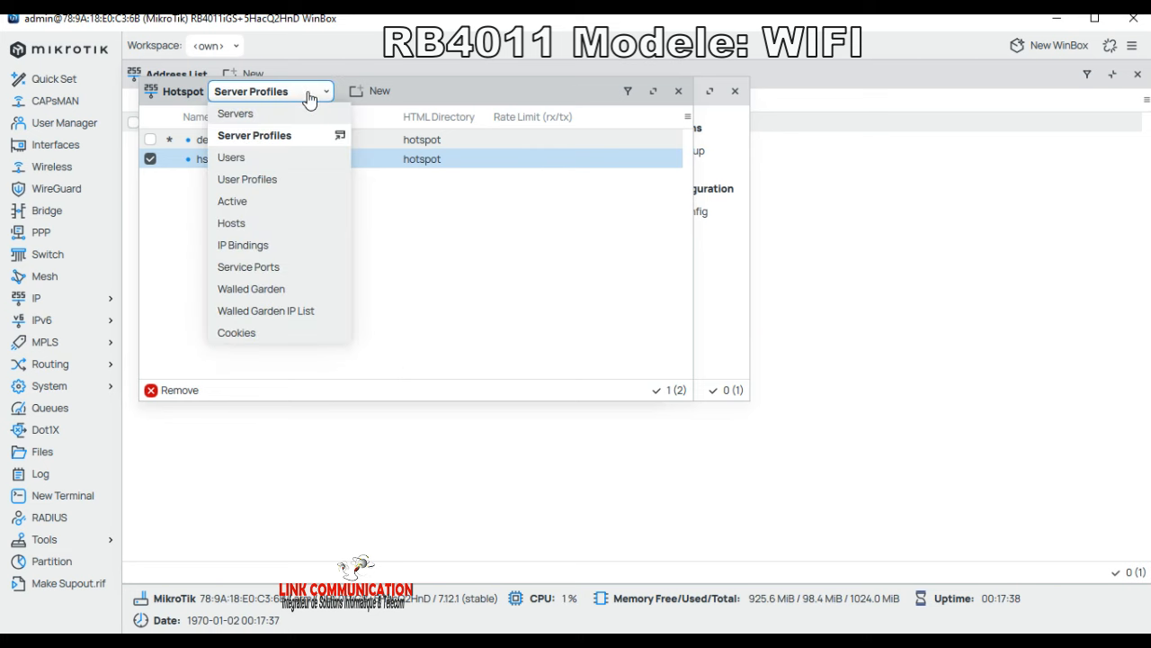
click(263, 181)
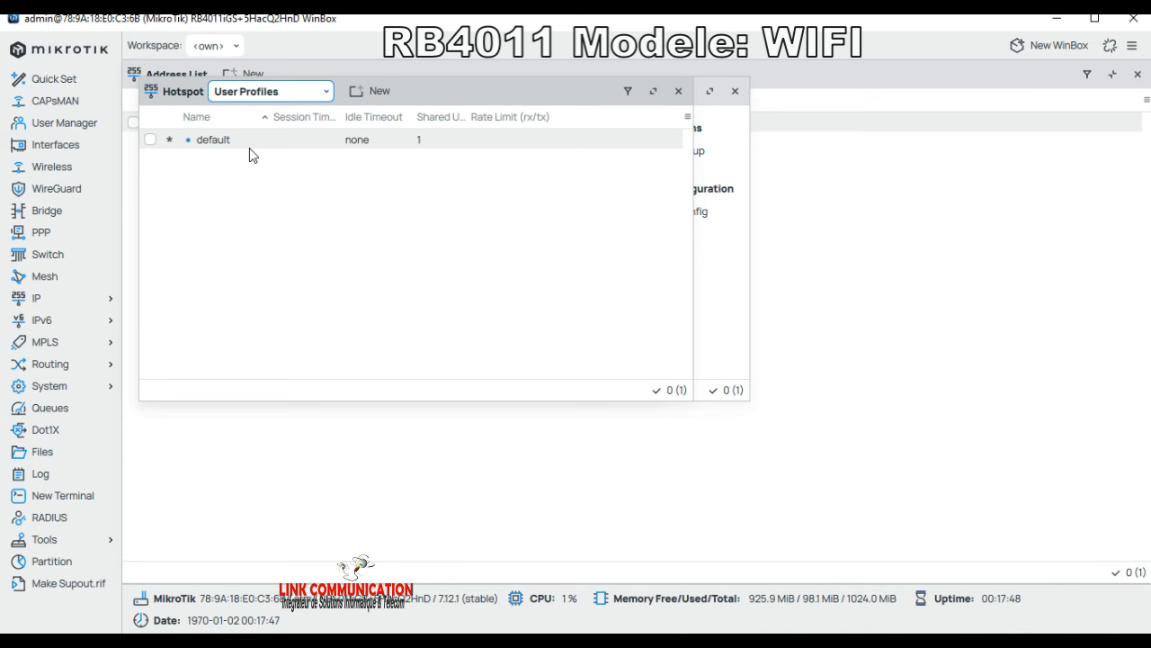
double_click(250, 149)
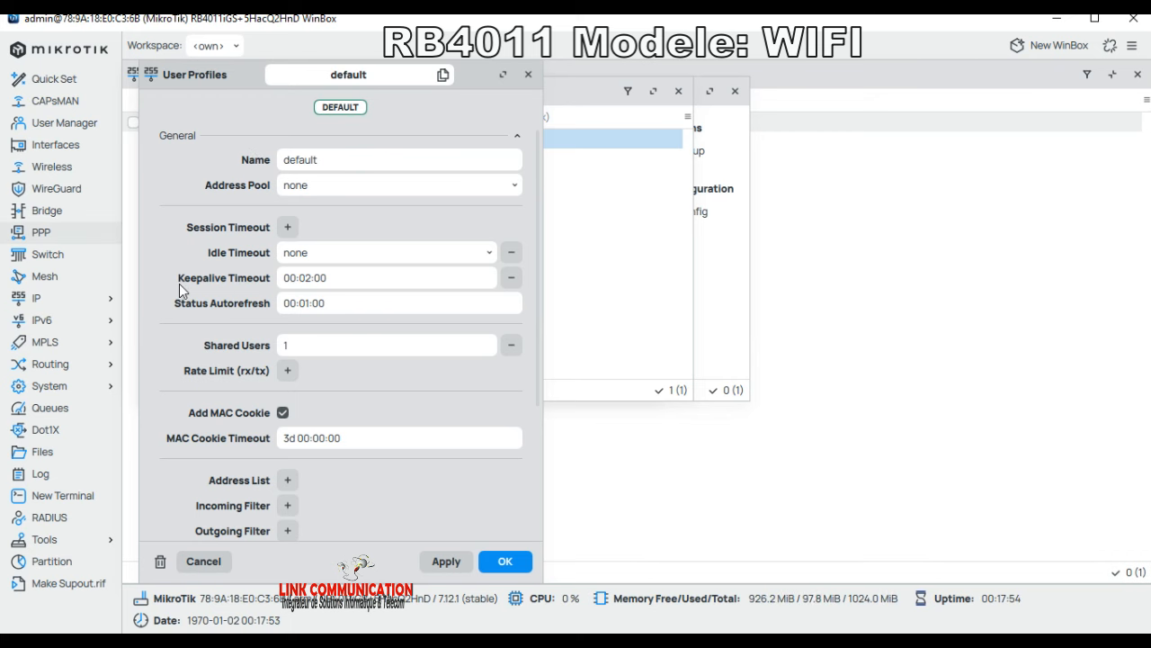
click(505, 561)
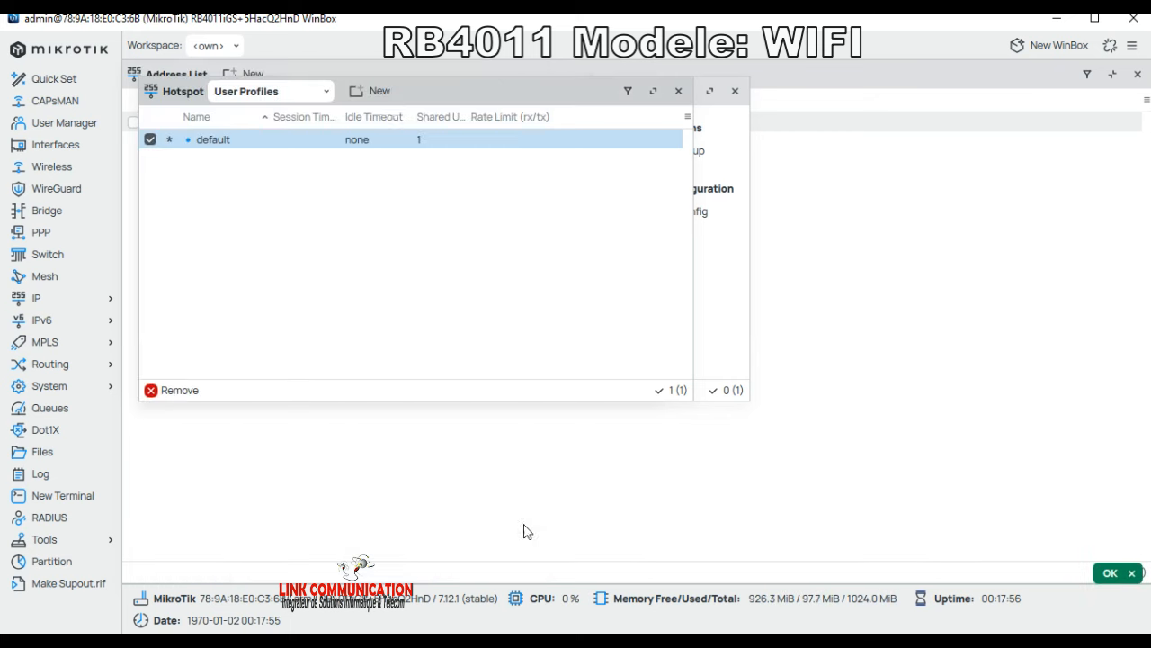
Step: Switch the Hotspot window to the Users list showing the admin user
click(265, 91)
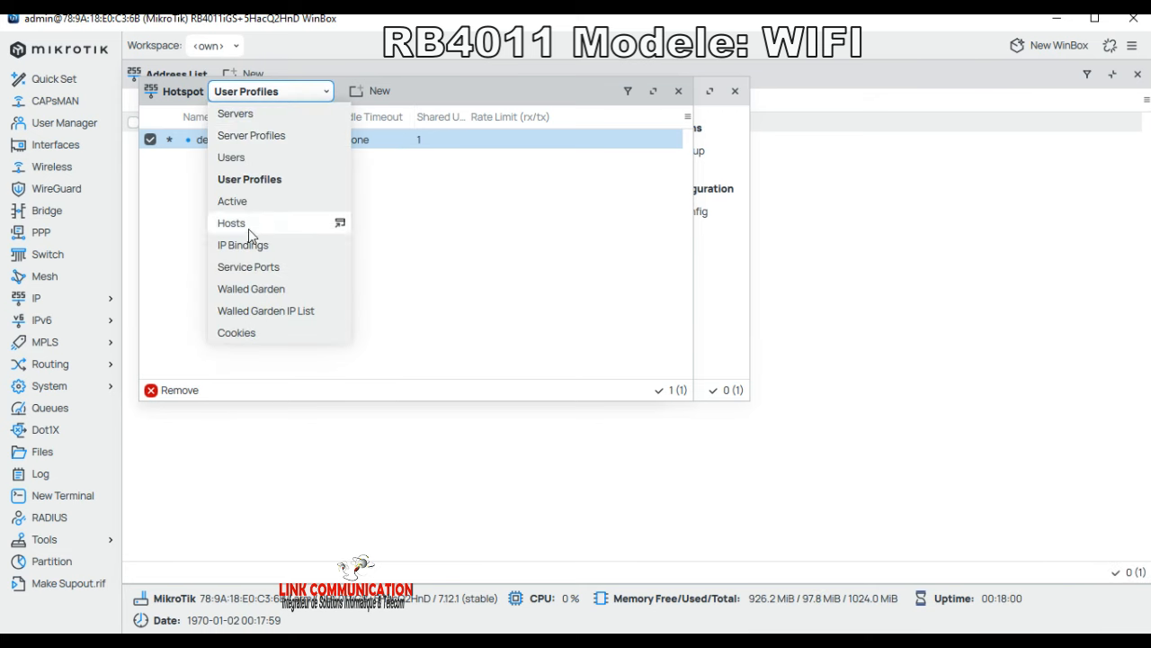
click(232, 158)
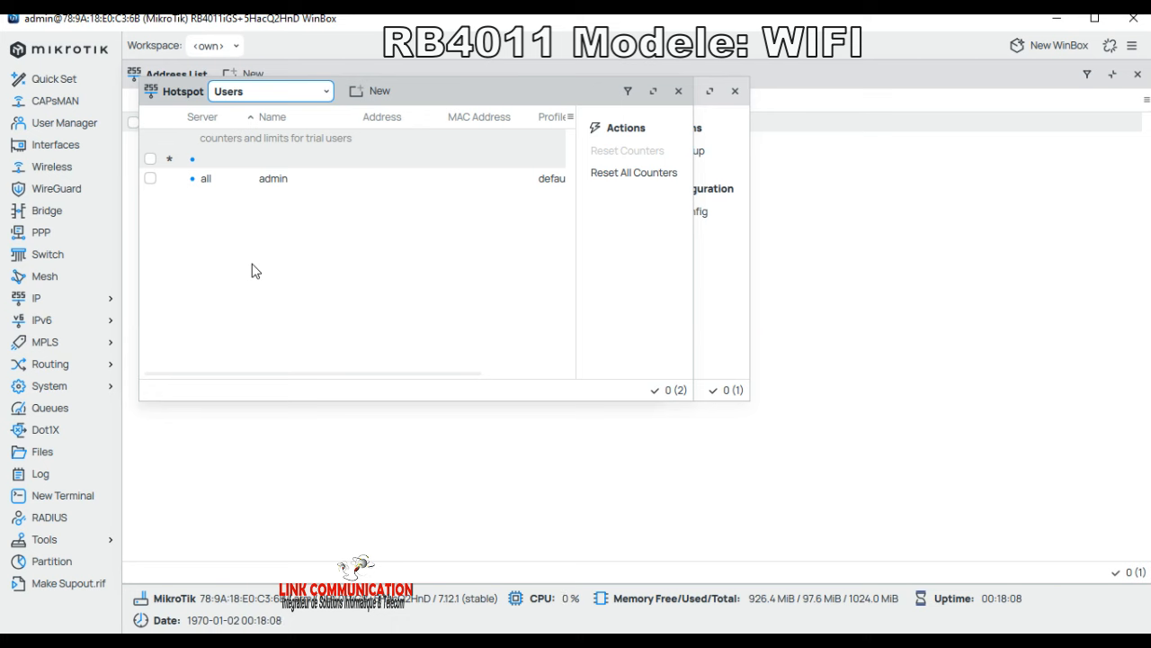
click(40, 300)
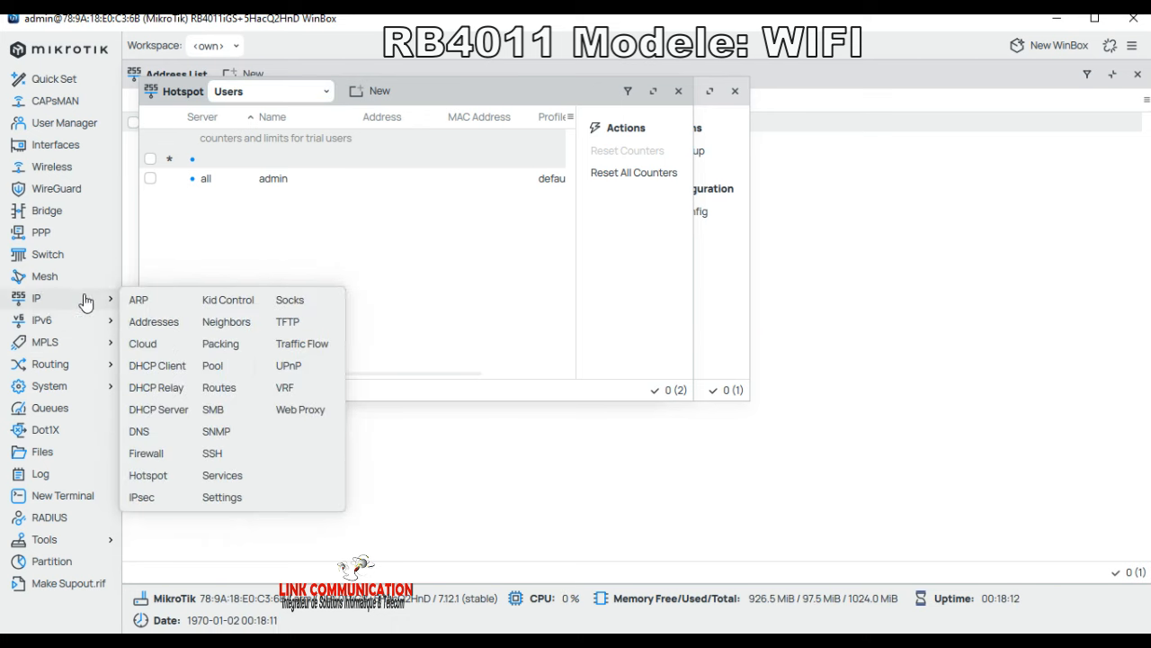
Step: Open the Firewall and show the Mangle table with its three dynamic dummy rules
click(149, 455)
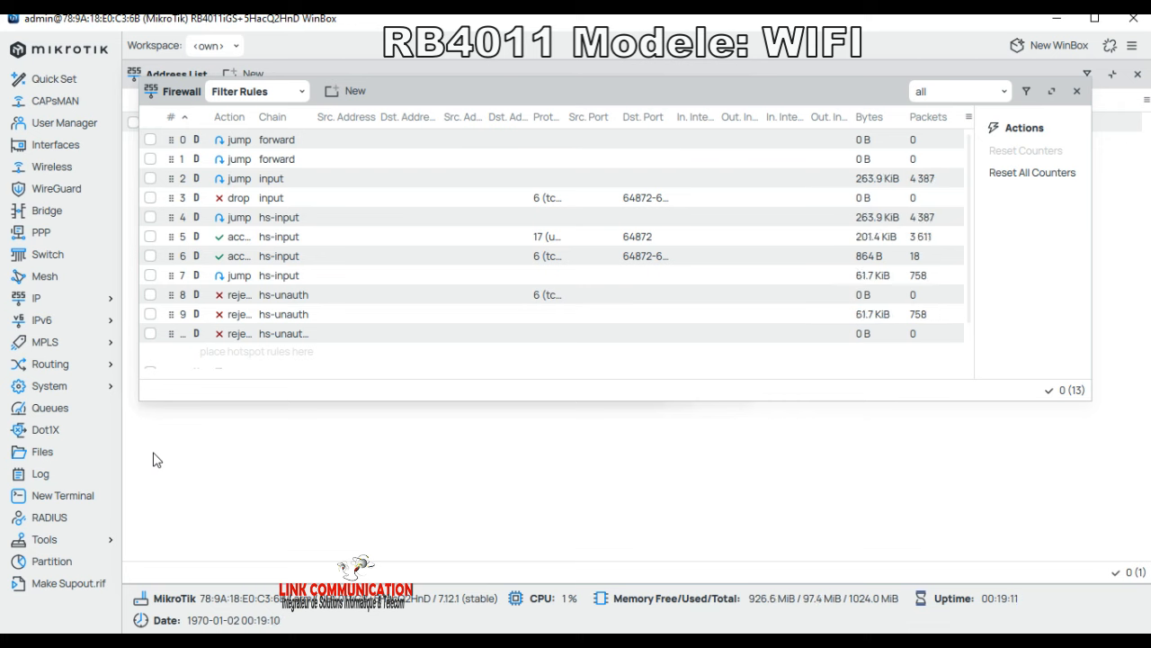
click(254, 95)
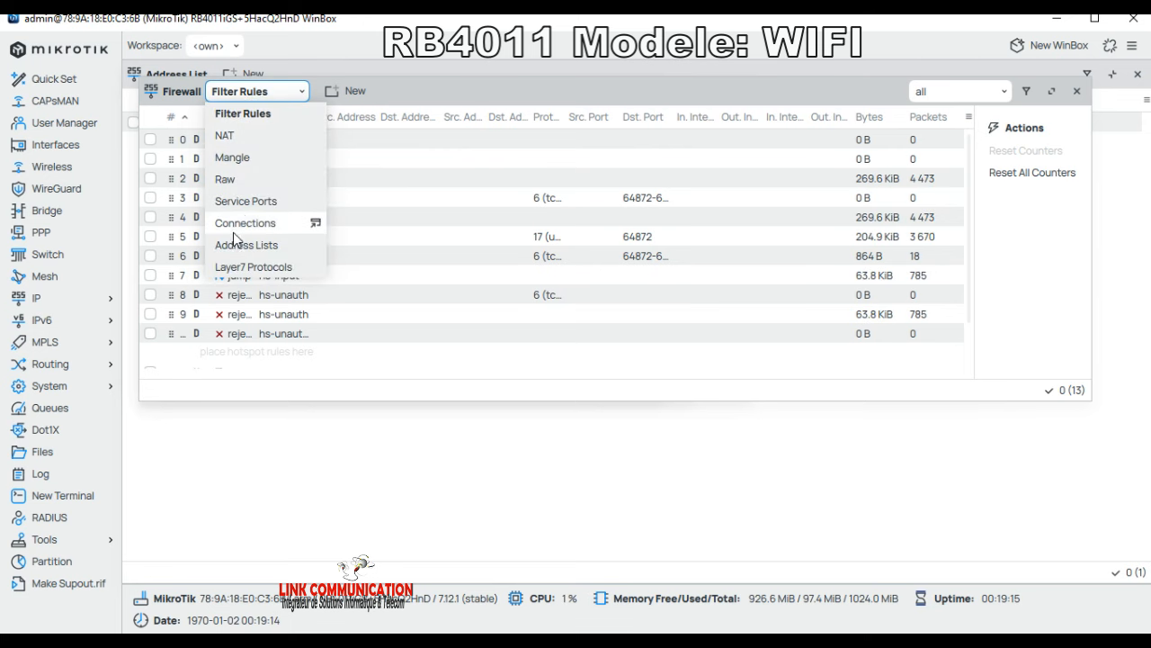
click(232, 158)
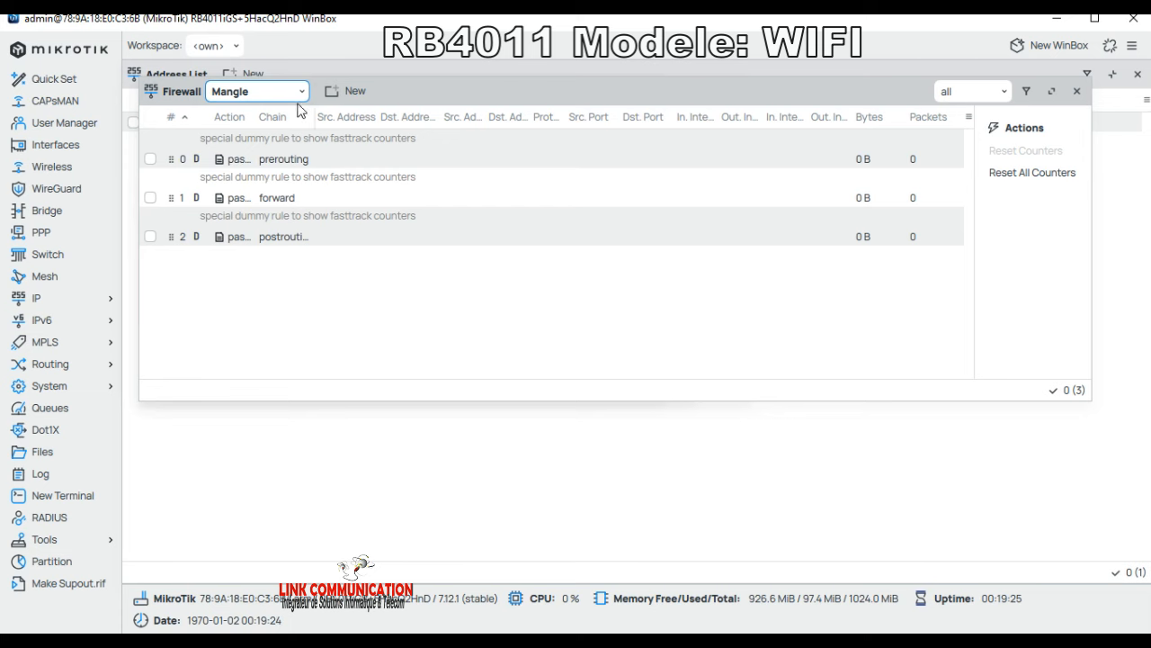
Step: Start a new mangle rule on the postrouting chain with out-interface bridge1
click(333, 93)
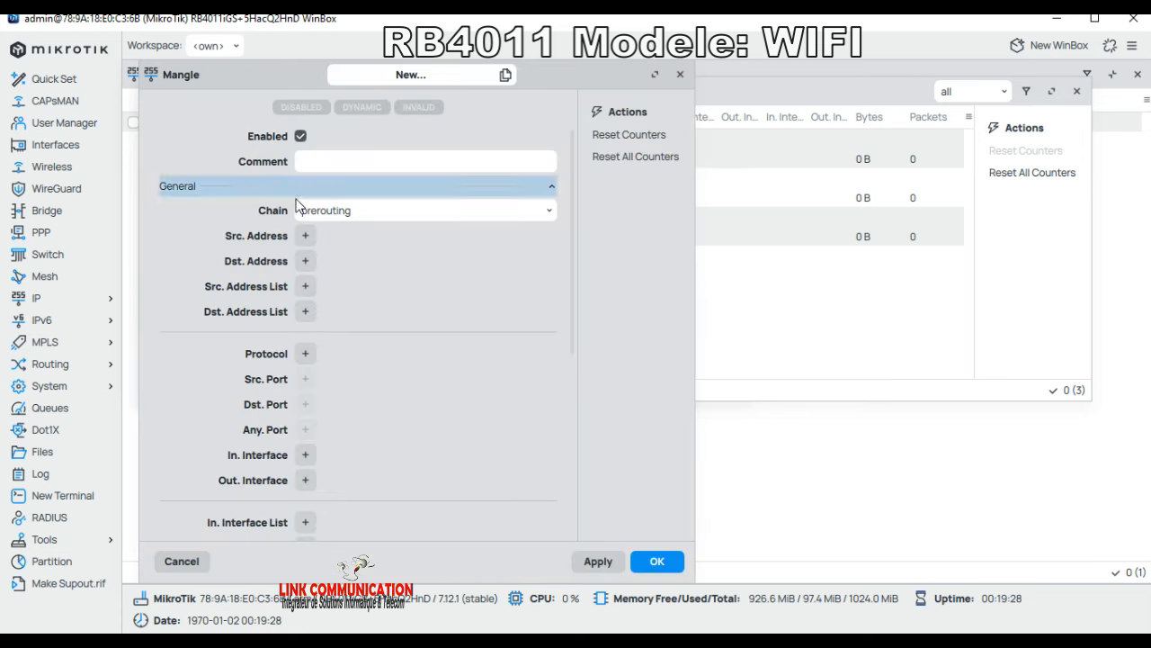
click(550, 214)
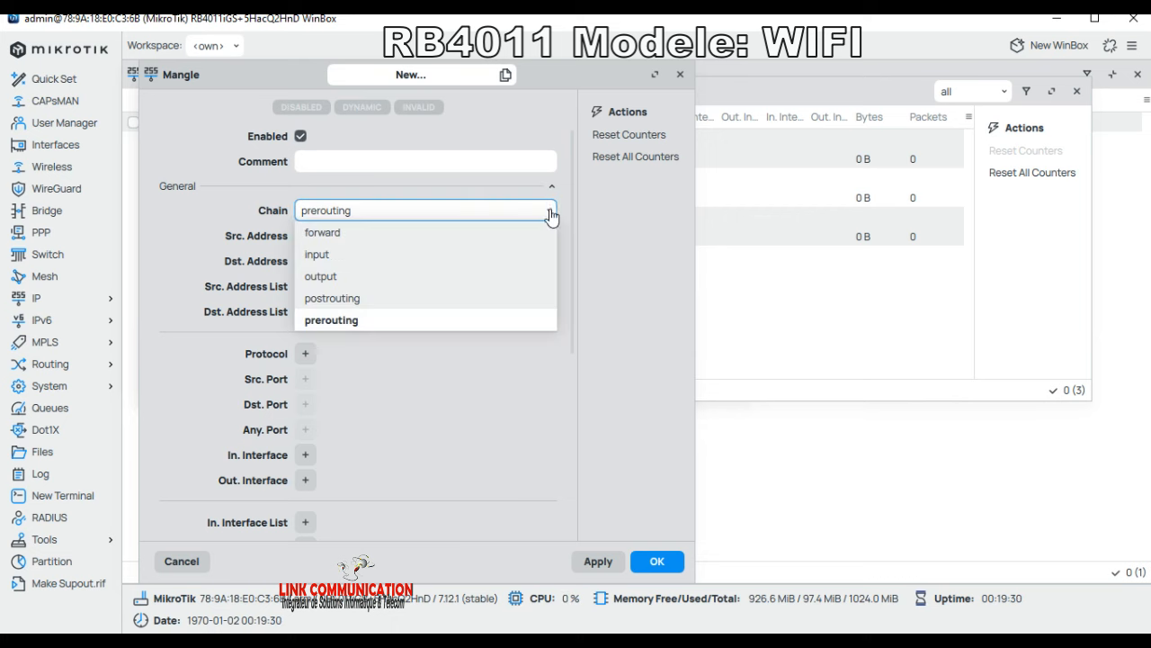
click(342, 300)
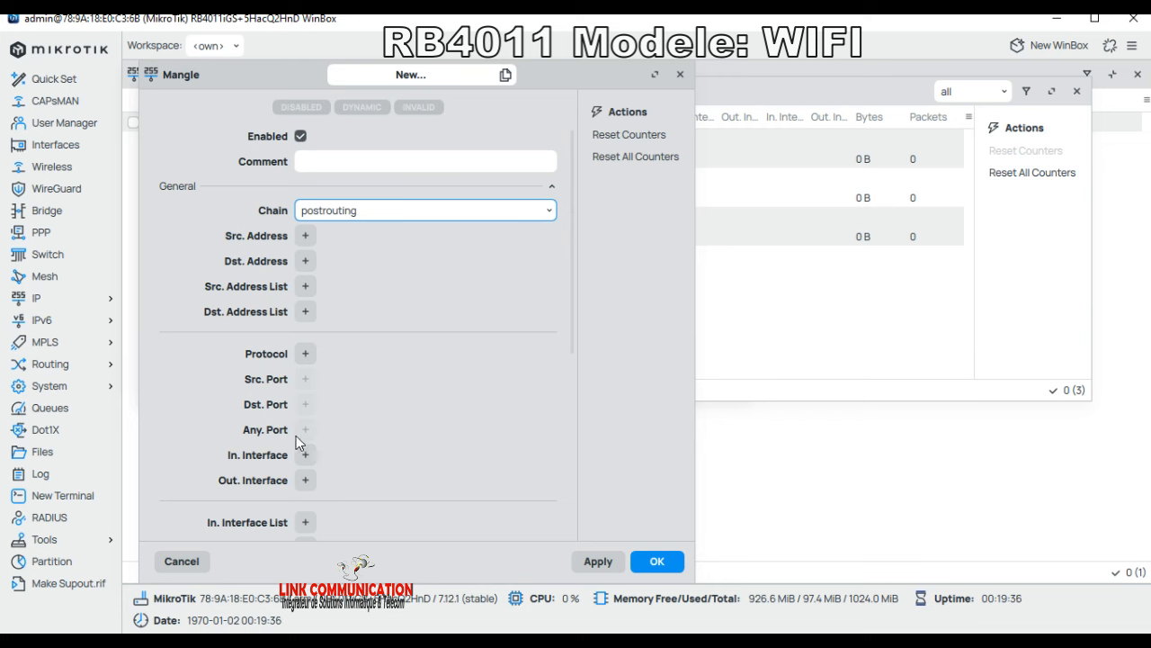
click(305, 480)
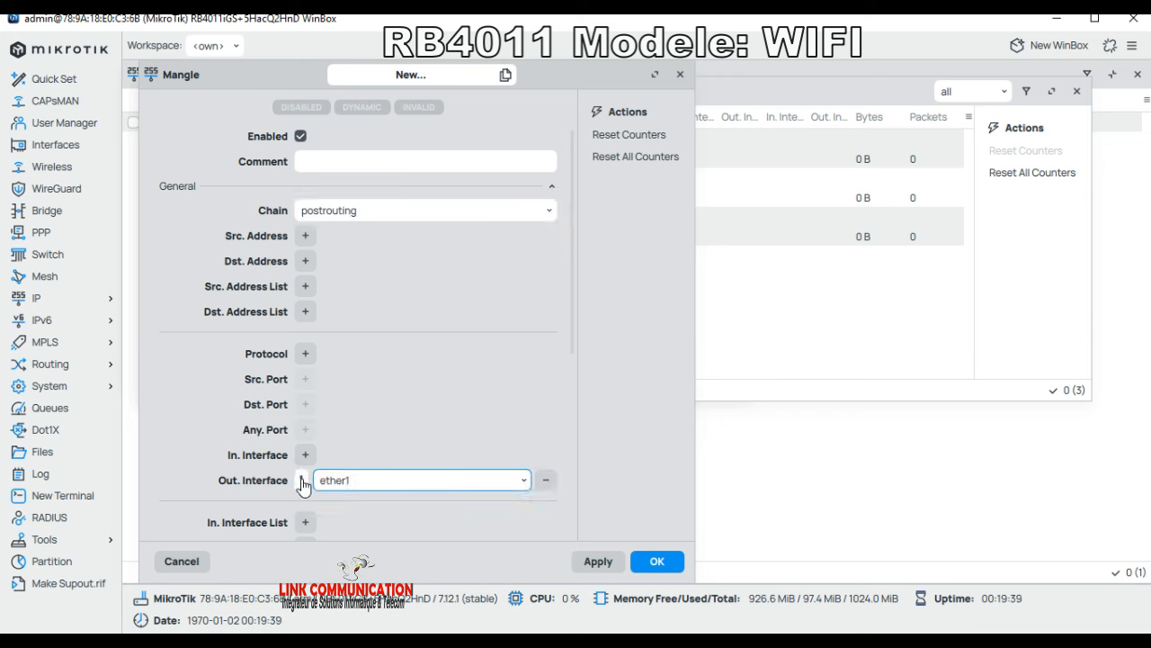
click(526, 482)
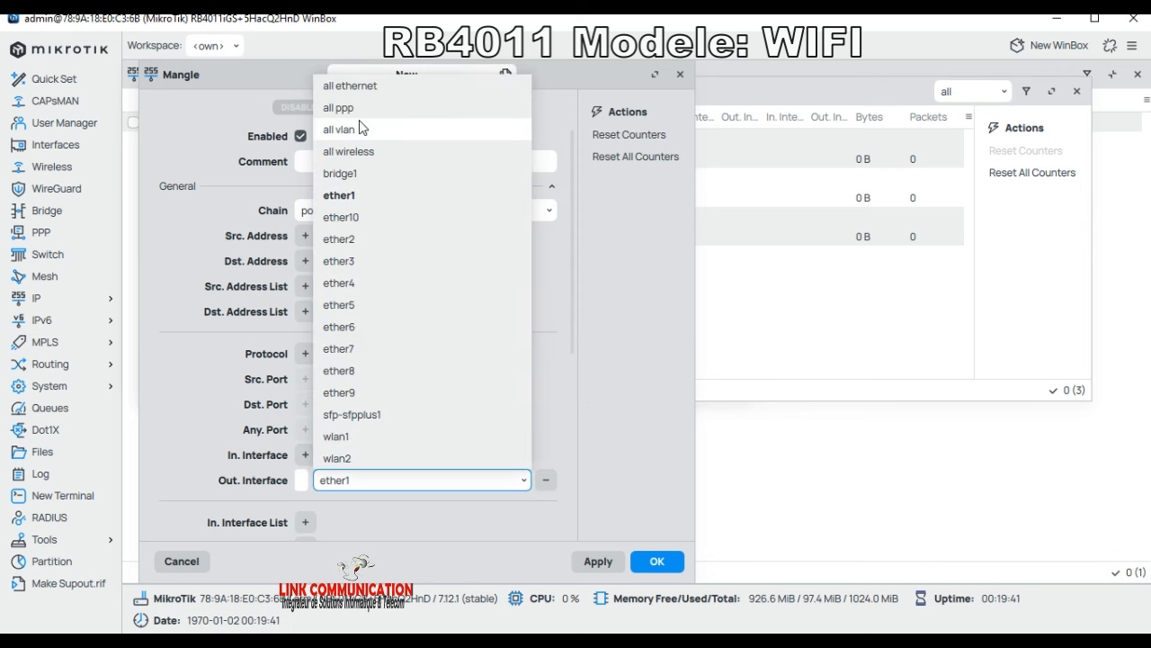
click(357, 177)
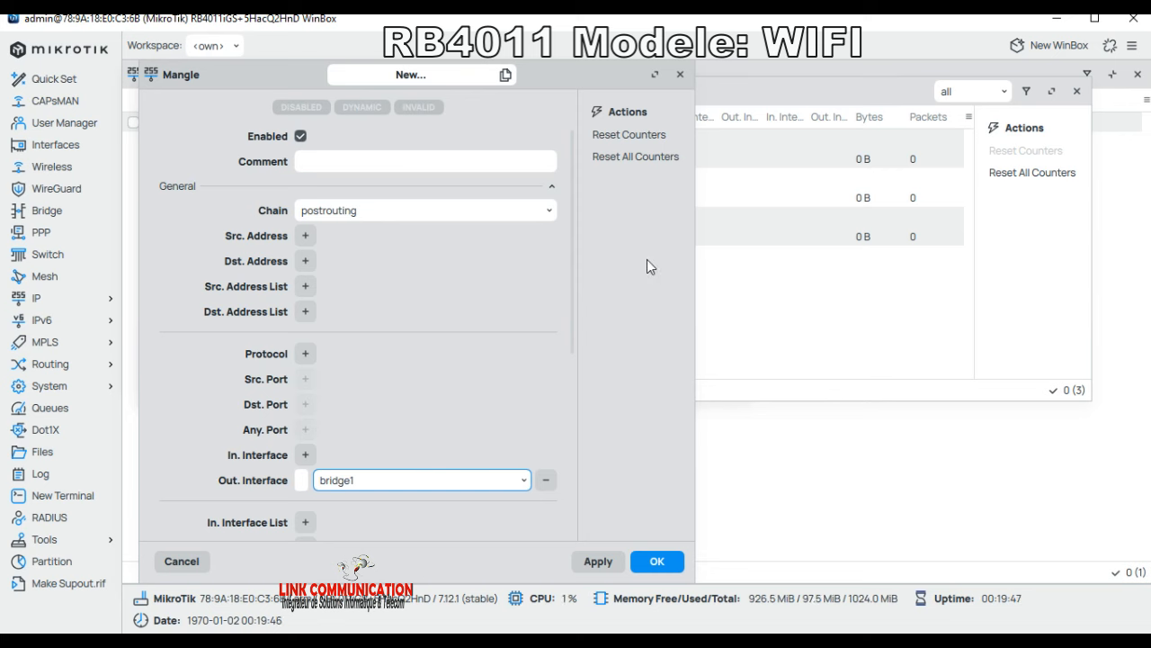
scroll(263, 484, down, 5)
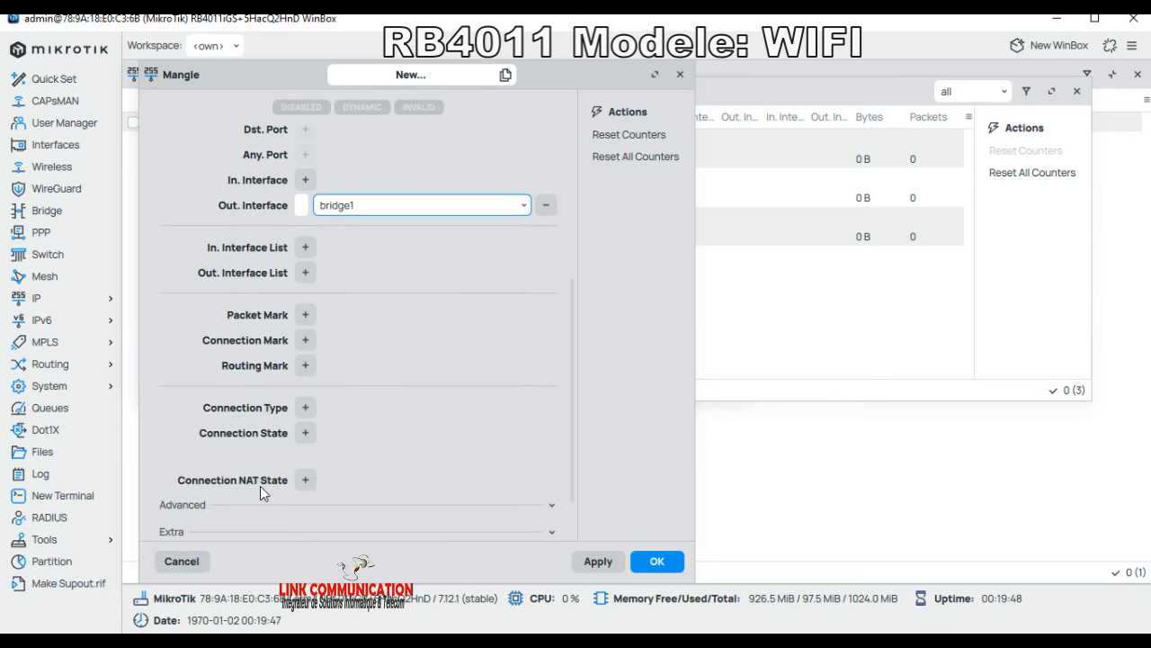
scroll(264, 484, down, 3)
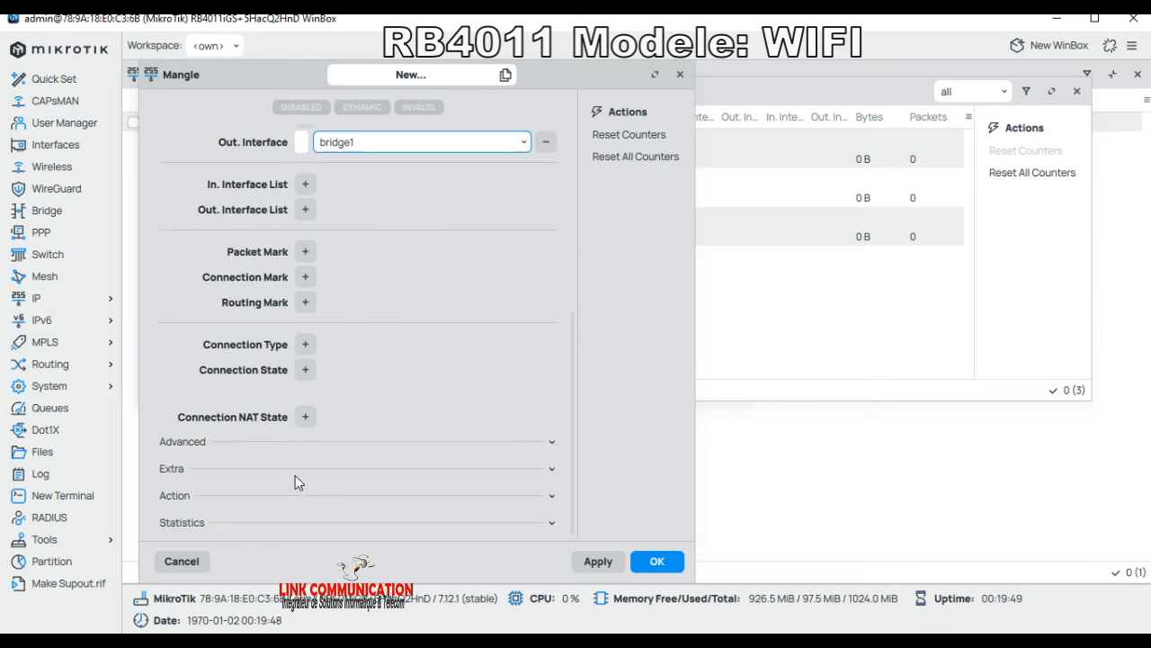
Step: Set the rule's action to change TTL to 1 with passthrough off, and save it
click(197, 495)
scroll(307, 509, down, 2)
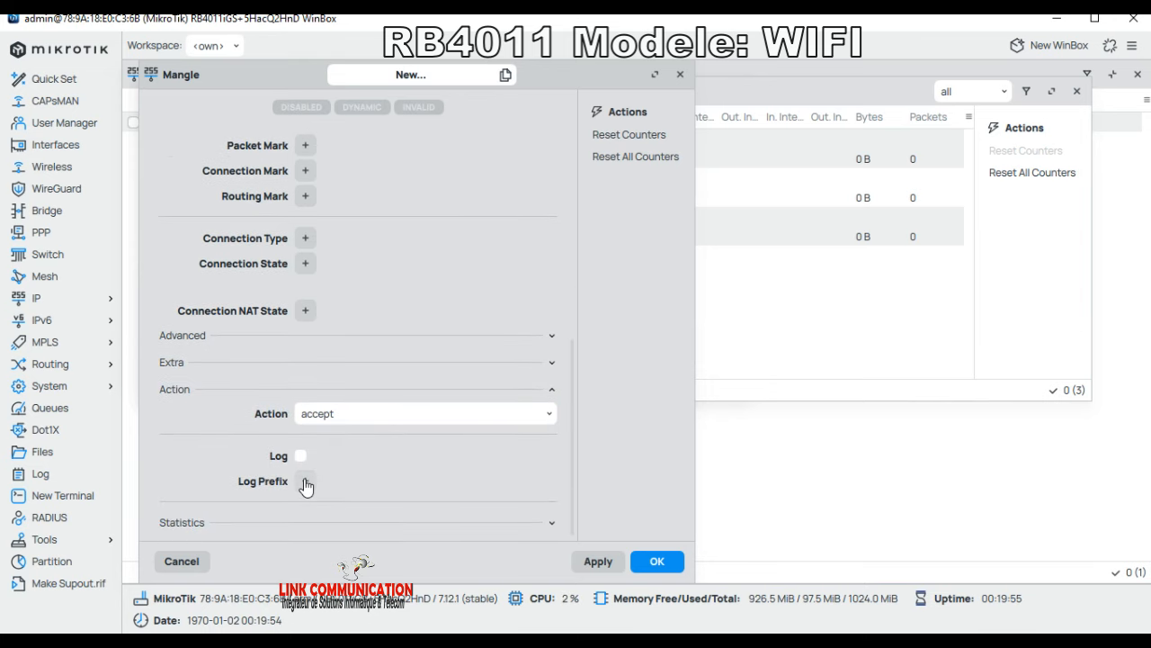
click(514, 423)
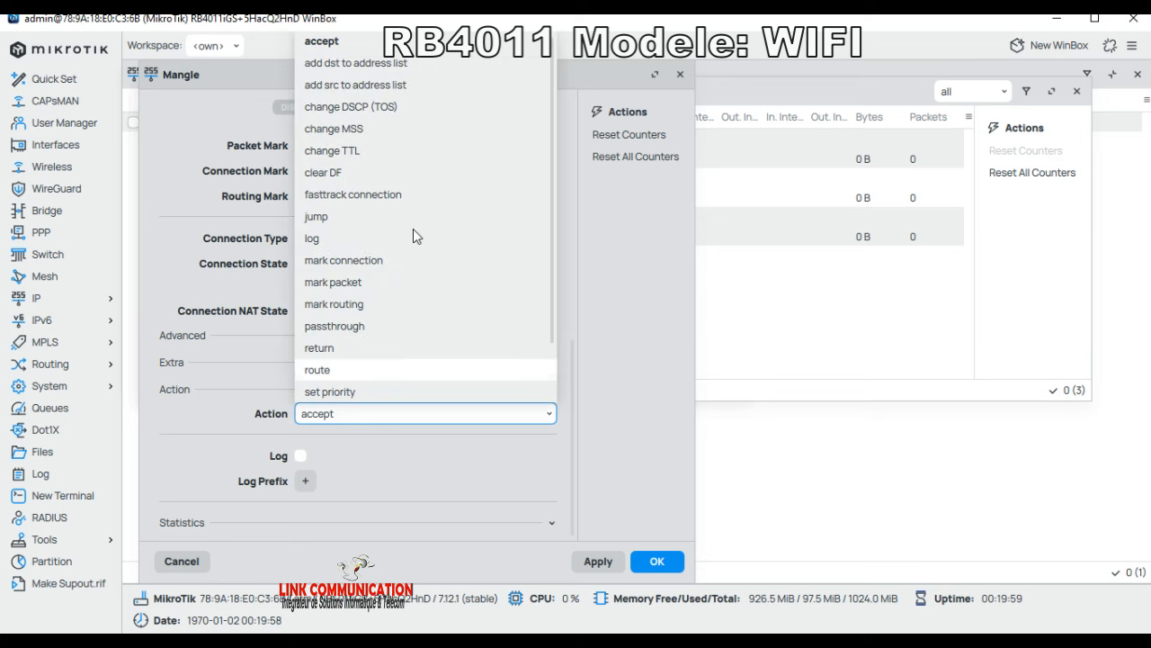
click(338, 151)
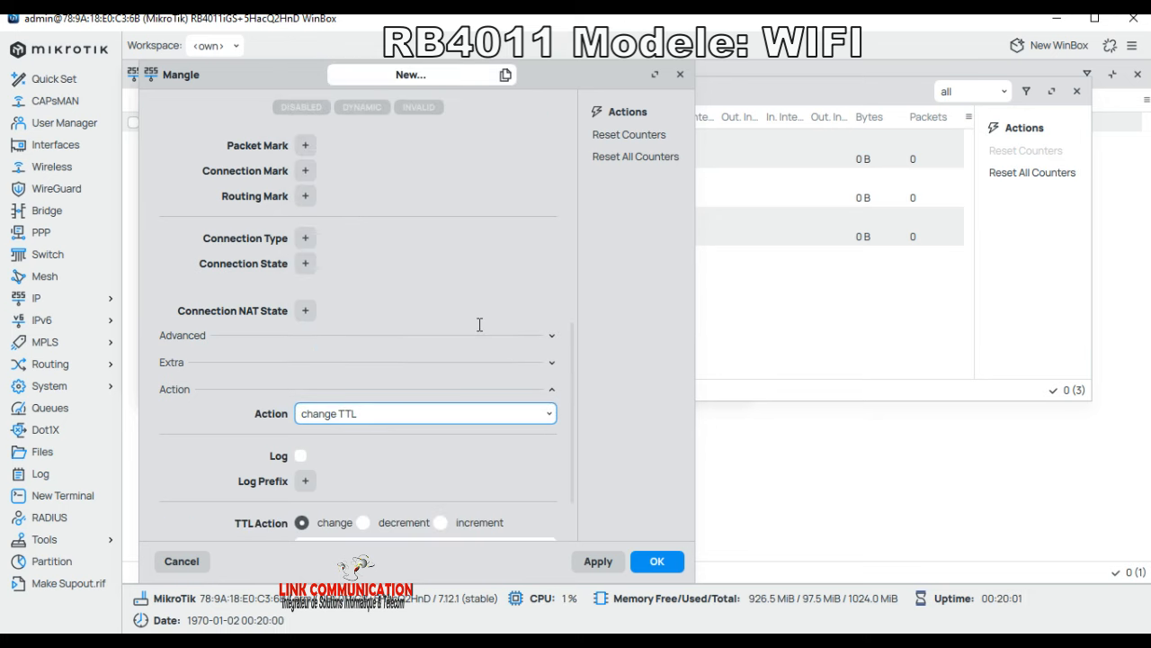
scroll(411, 403, down, 2)
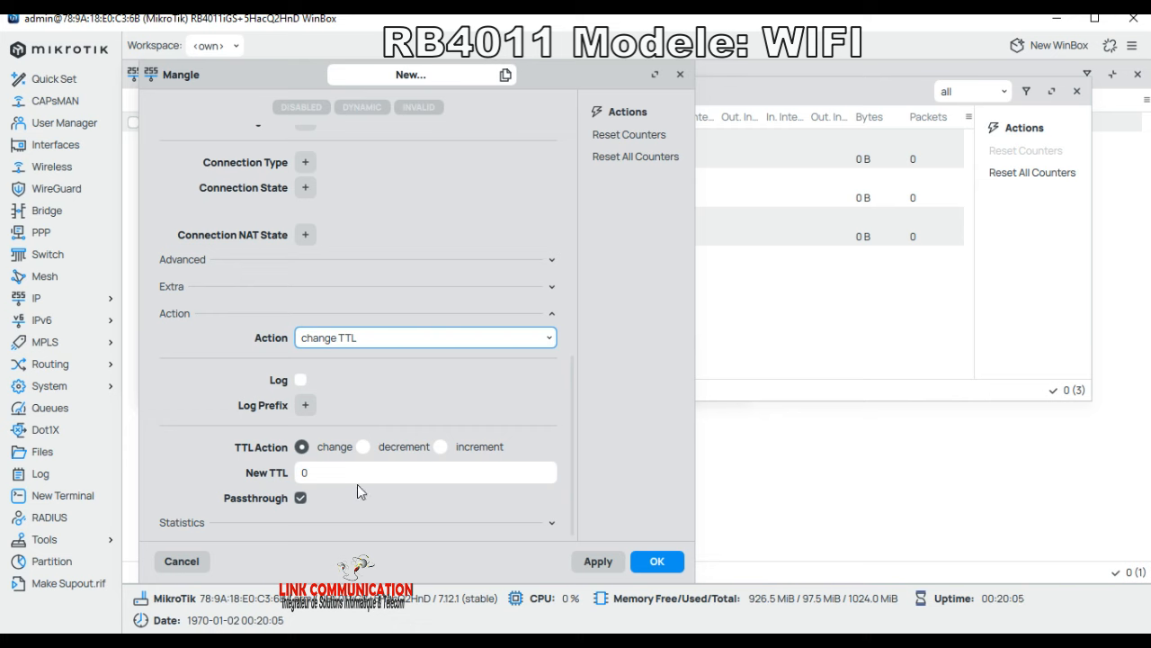
click(290, 475)
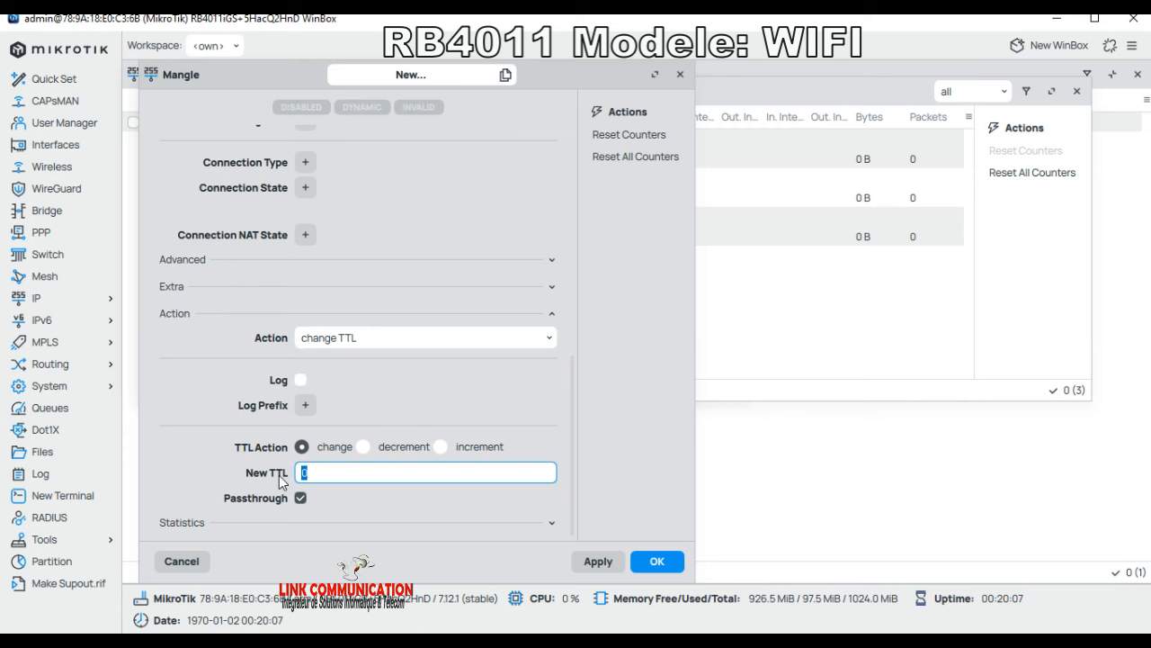
text(1)
click(300, 498)
click(656, 560)
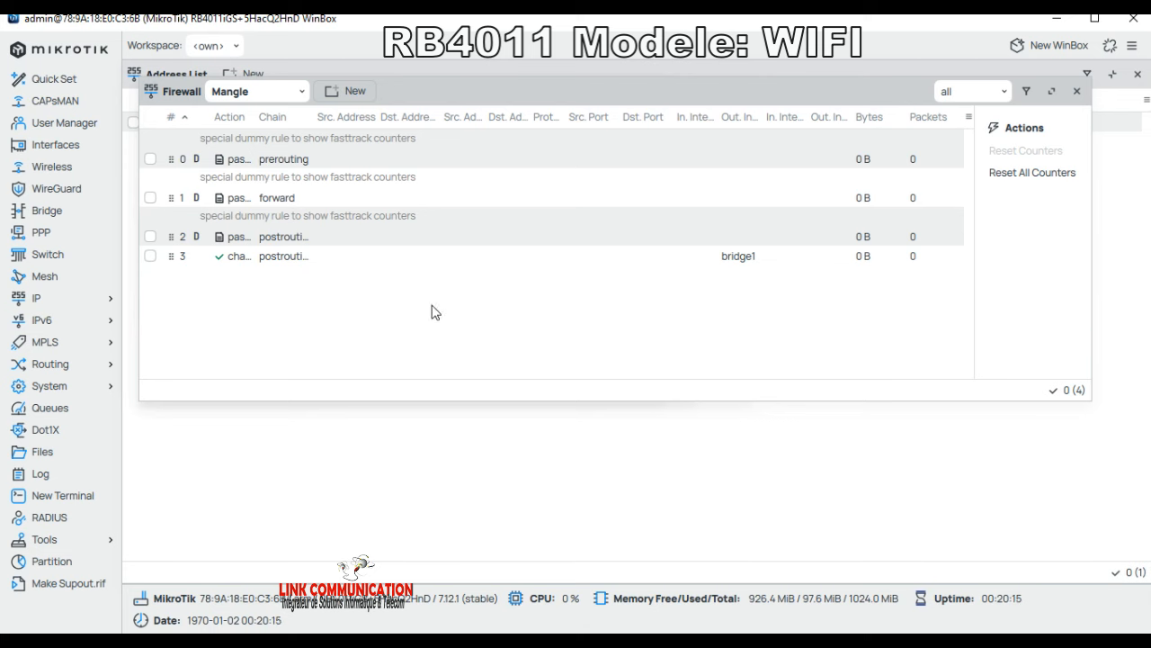
drag(312, 117, 397, 117)
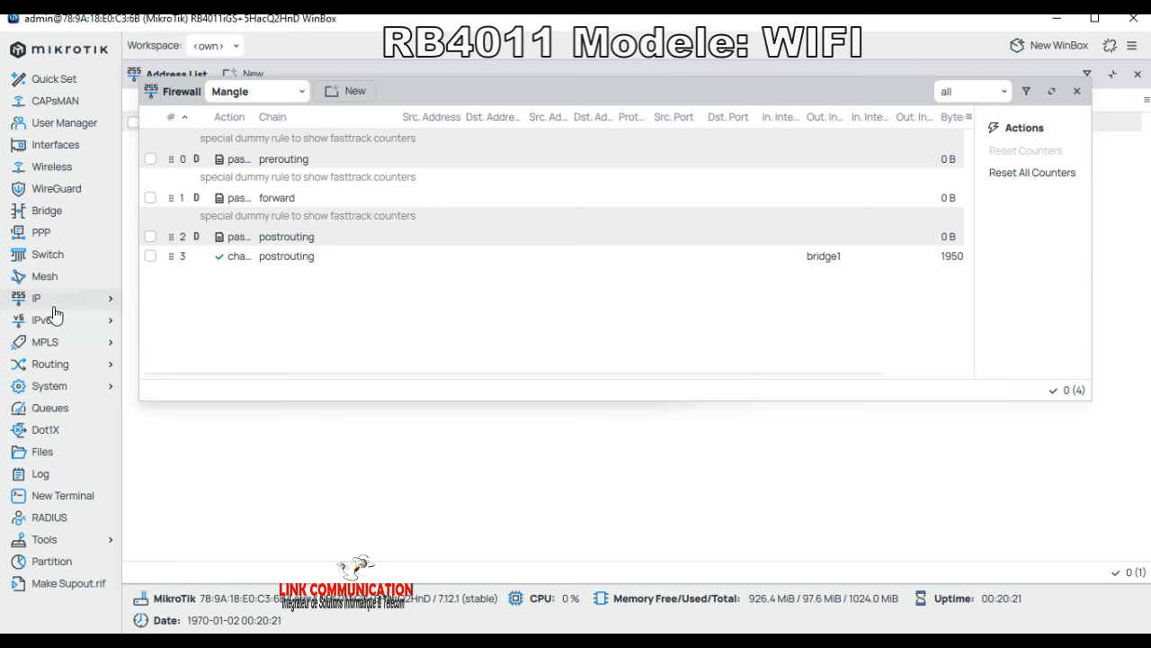
Step: Maximize WinBox, open the router Clock settings and change the hour to 02
click(52, 394)
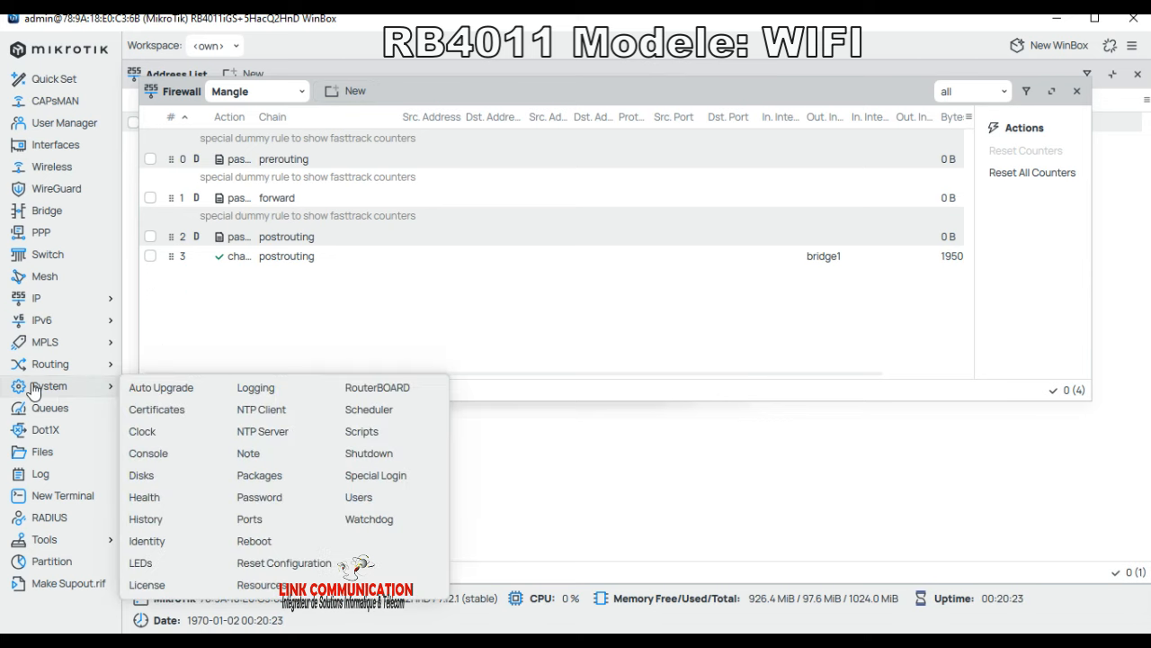
click(142, 439)
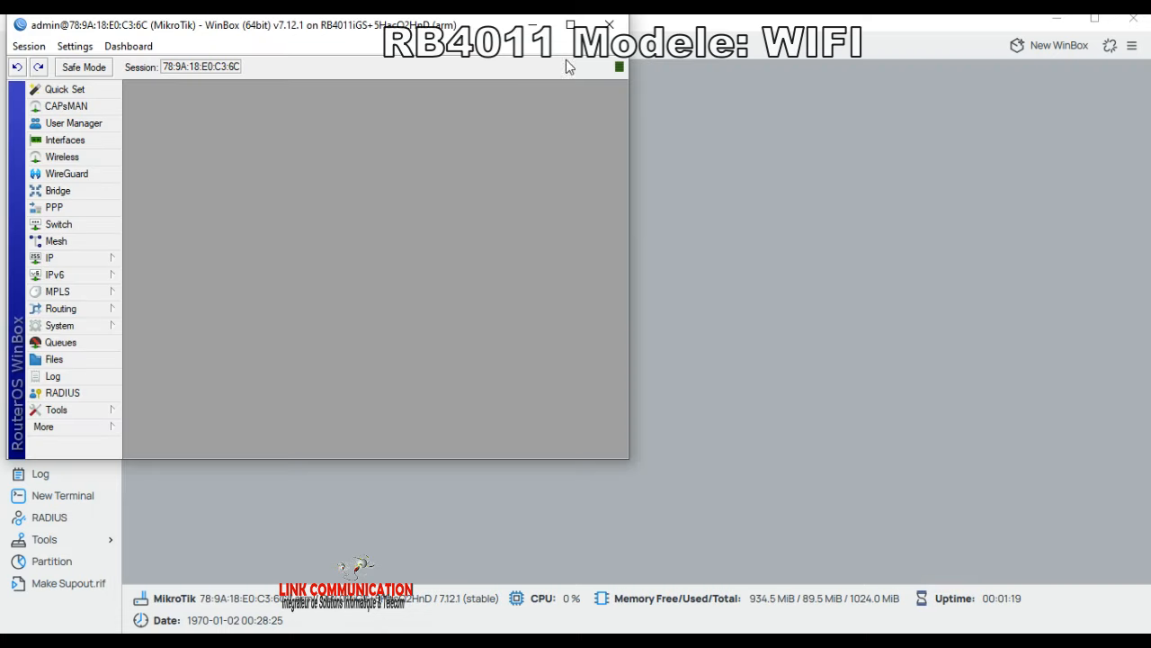
click(572, 21)
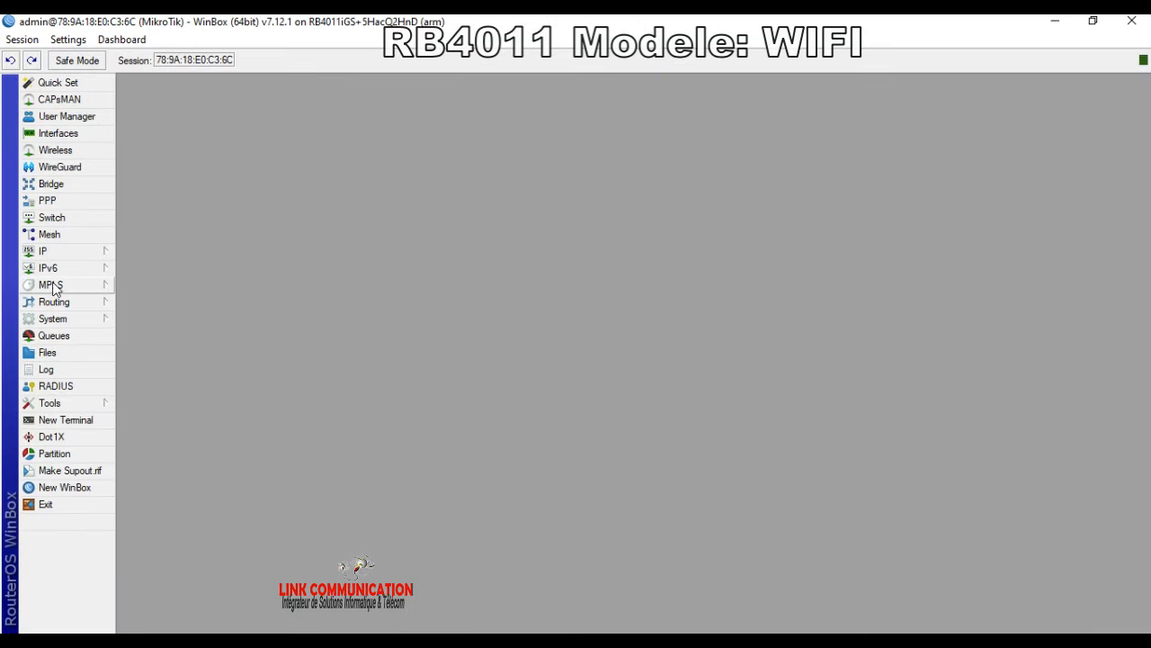
click(67, 321)
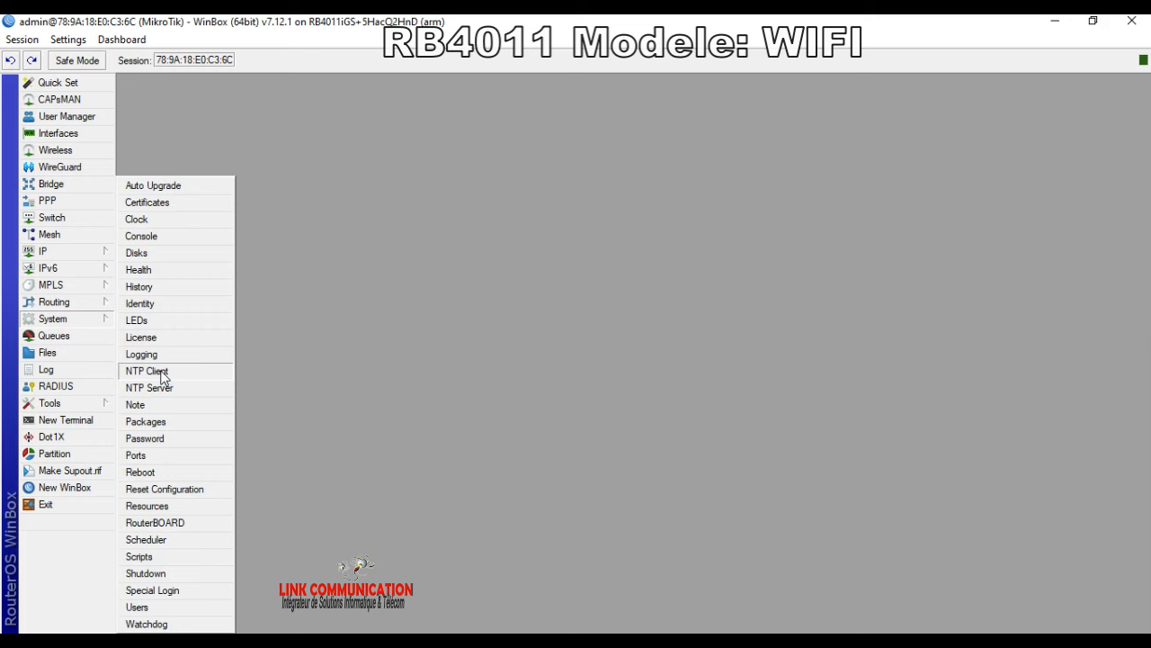
click(153, 221)
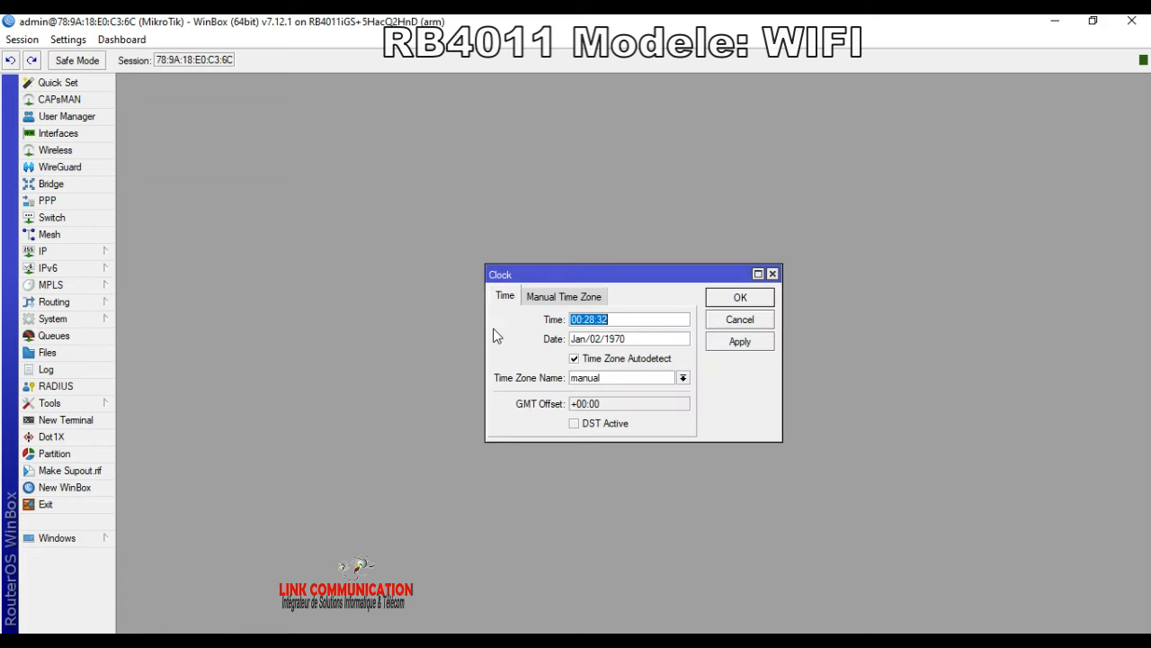
click(582, 319)
key(BackSpace)
text(2)
Step: Set the clock date to sep/01/2024
drag(587, 339, 570, 340)
text(6)
key(BackSpace)
text(sep)
click(601, 342)
key(BackSpace)
text(1)
key(BackSpace)
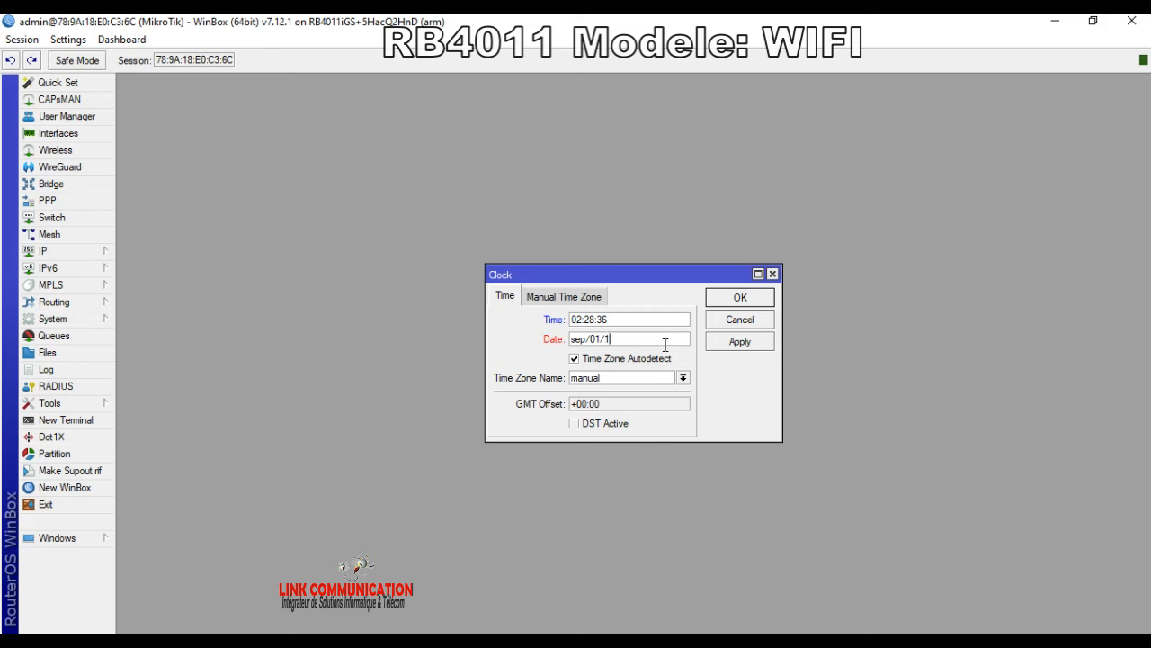
text(2024)
Step: Choose the Africa/Lome time zone and save the clock settings
click(683, 378)
scroll(650, 570, down, 5)
scroll(650, 570, down, 2)
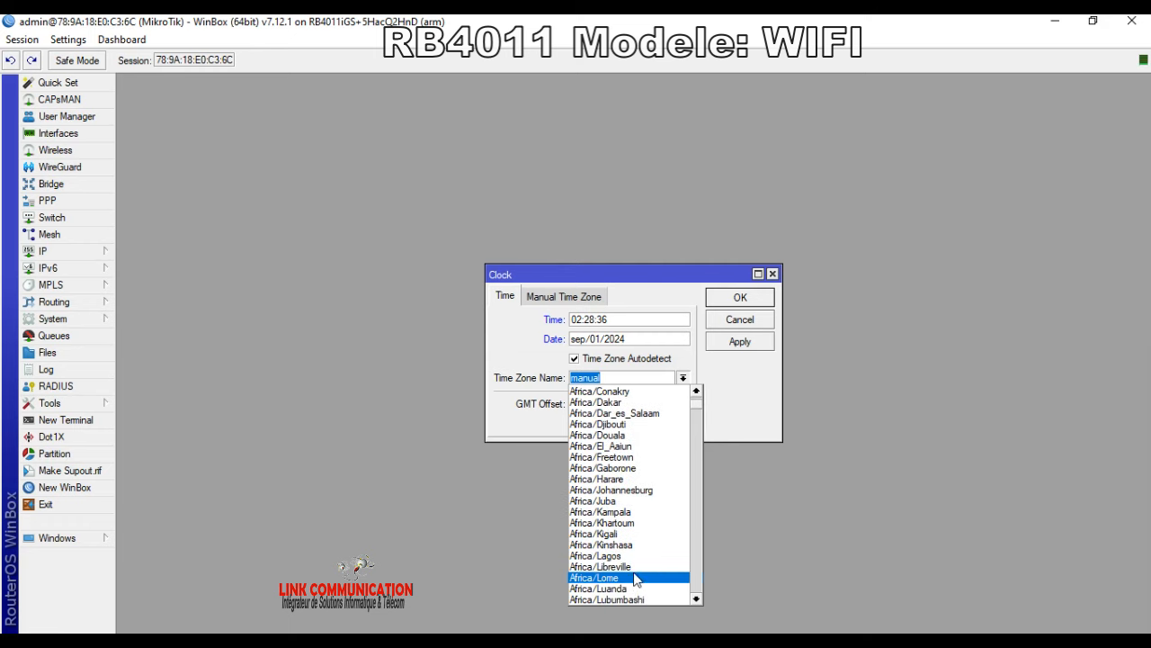
click(629, 558)
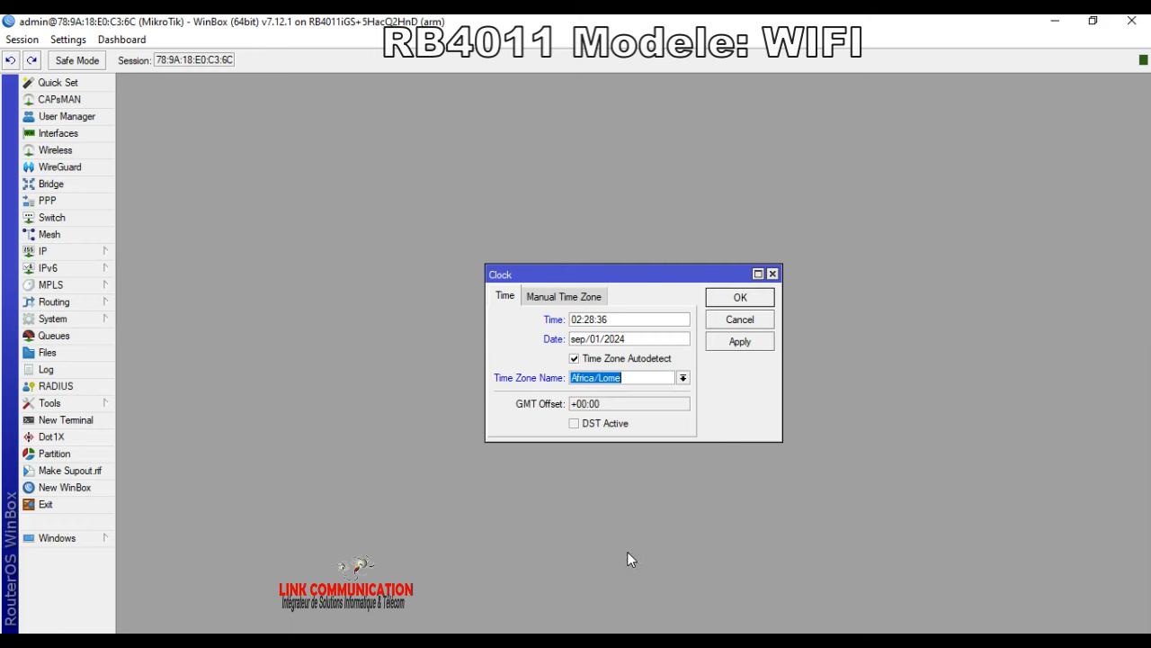
click(740, 341)
click(740, 298)
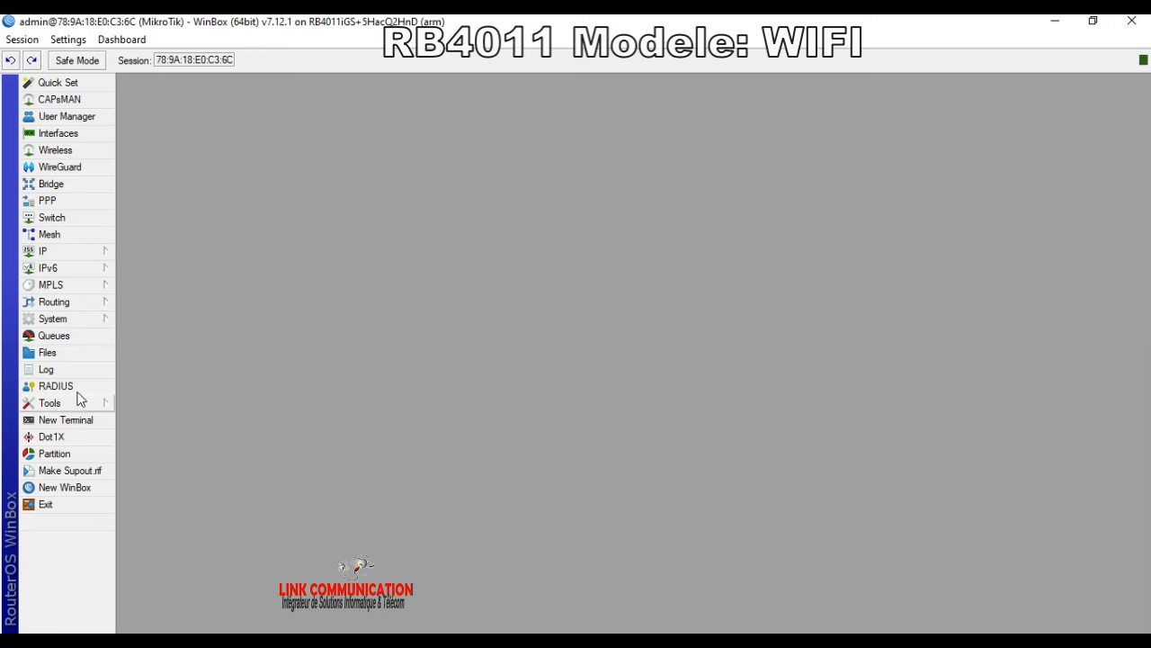
Step: Open System > Identity and enter 'link formation' as the router name
click(65, 320)
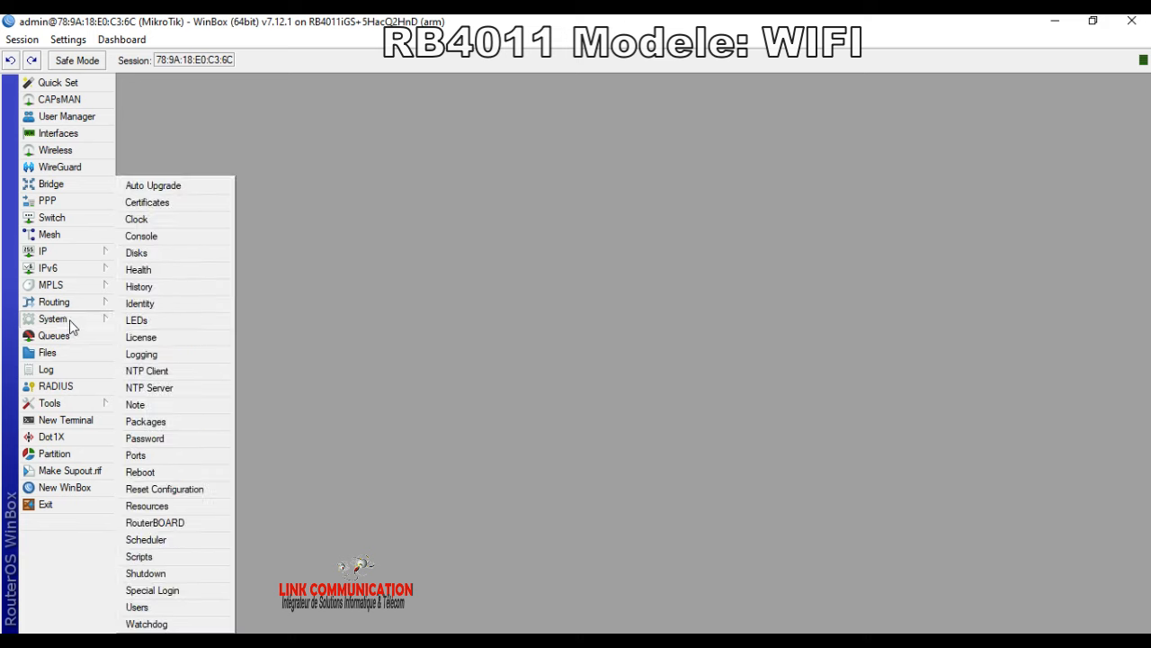
click(162, 306)
text(link formation)
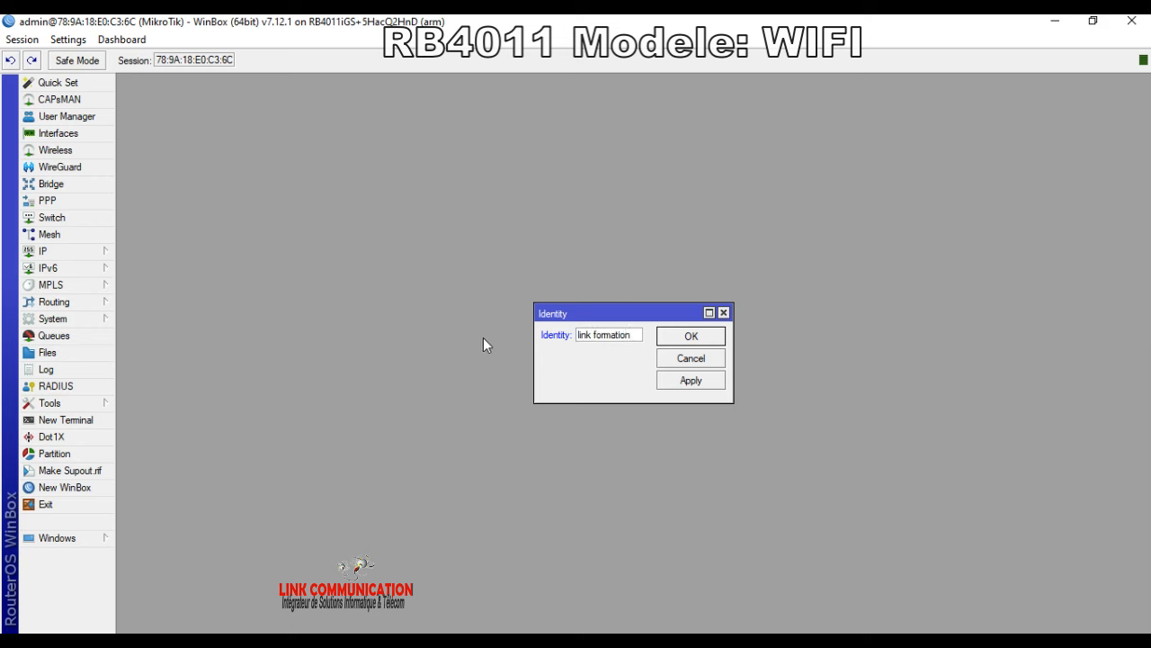
Step: Save the 'link formation' identity and tick Enabled in the NTP Client settings
click(690, 381)
click(690, 336)
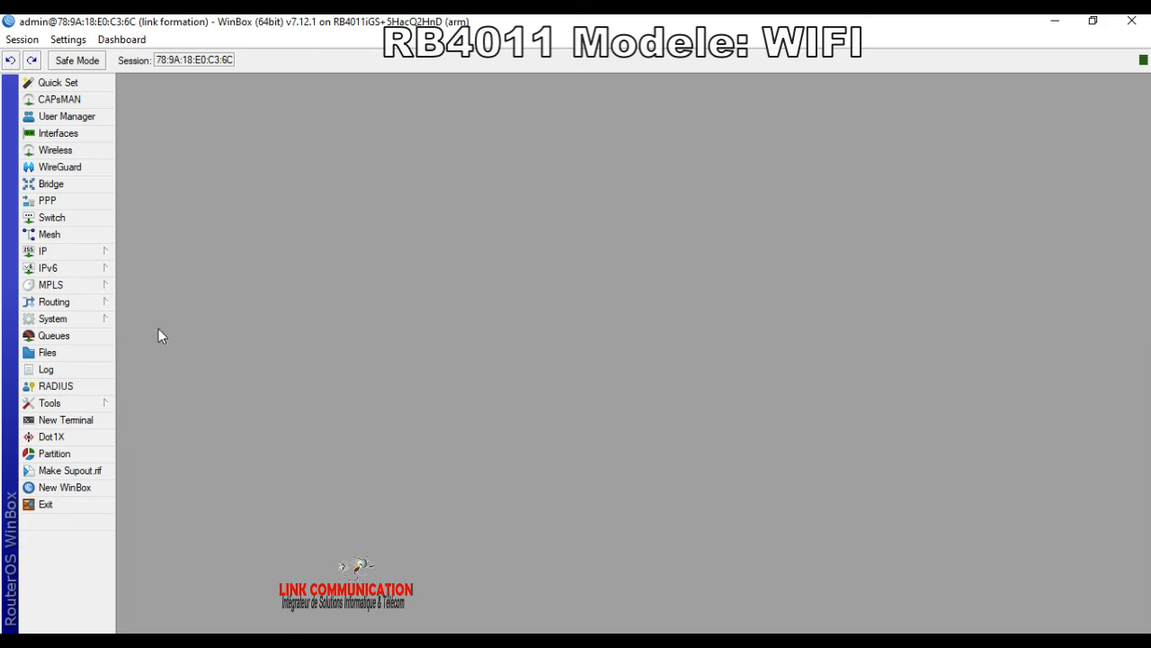
click(77, 320)
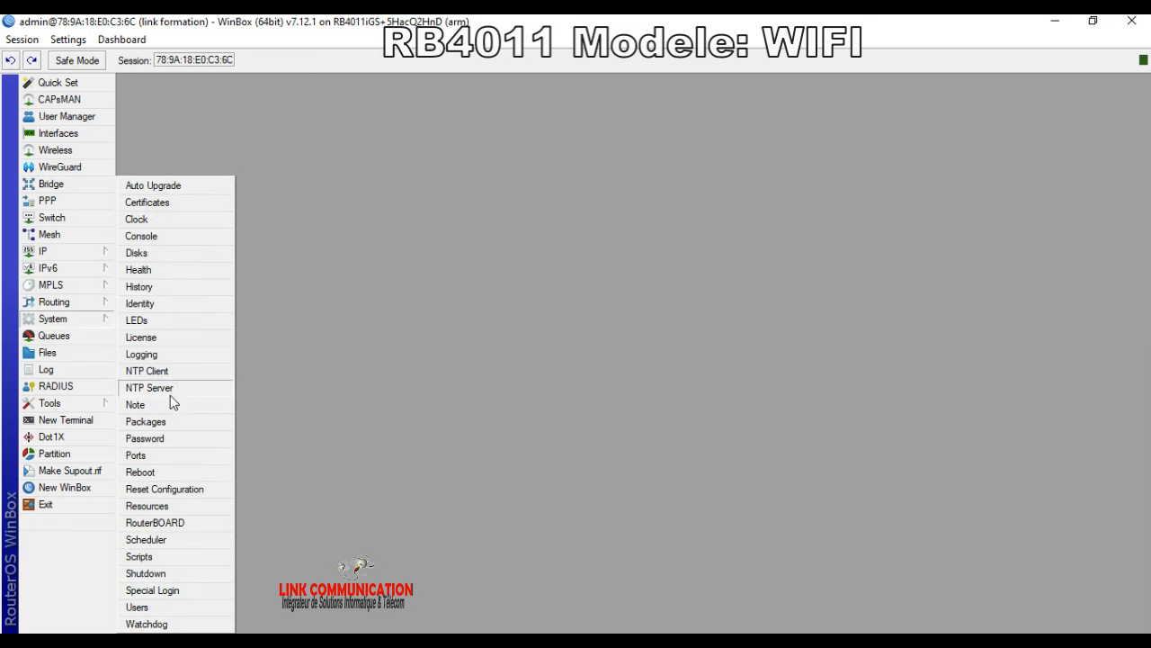
click(170, 371)
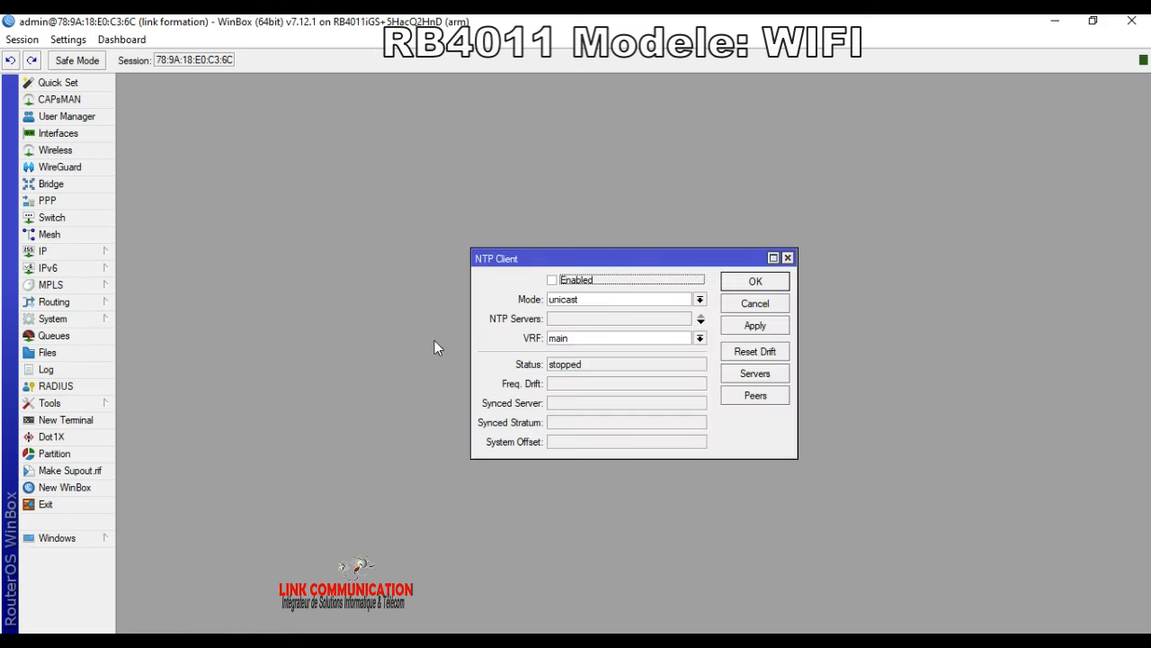
click(554, 281)
Step: Browse to ntppool.org in a new Chrome tab and select 0.pool.ntp.org on its usage page
click(630, 575)
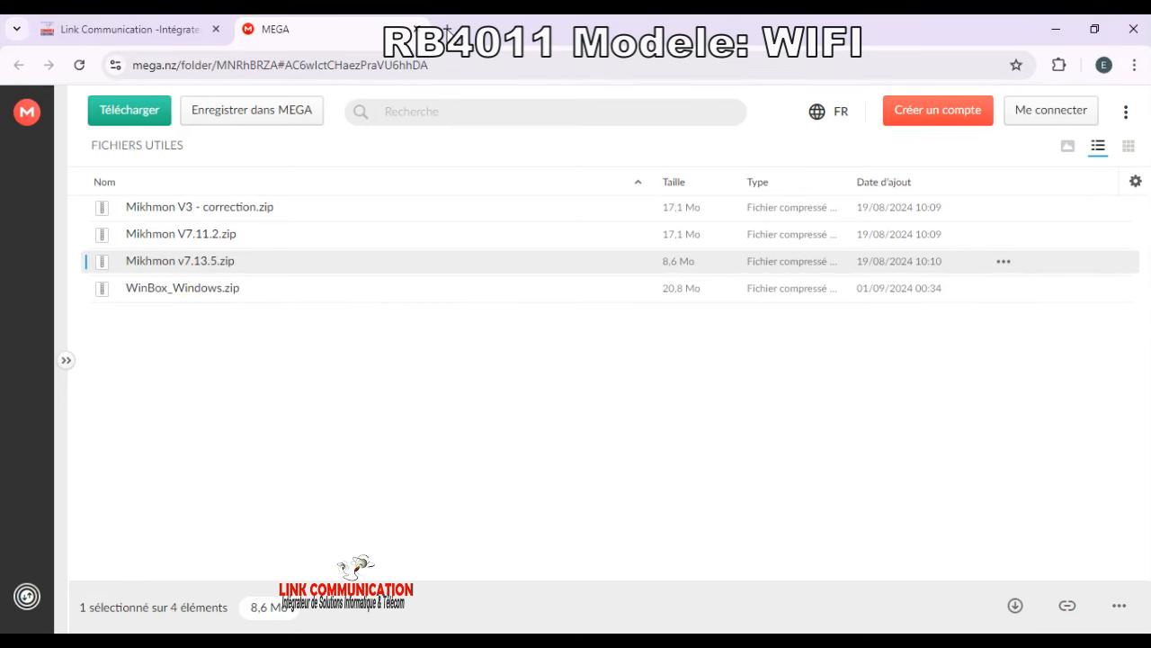
key(ctrl+t)
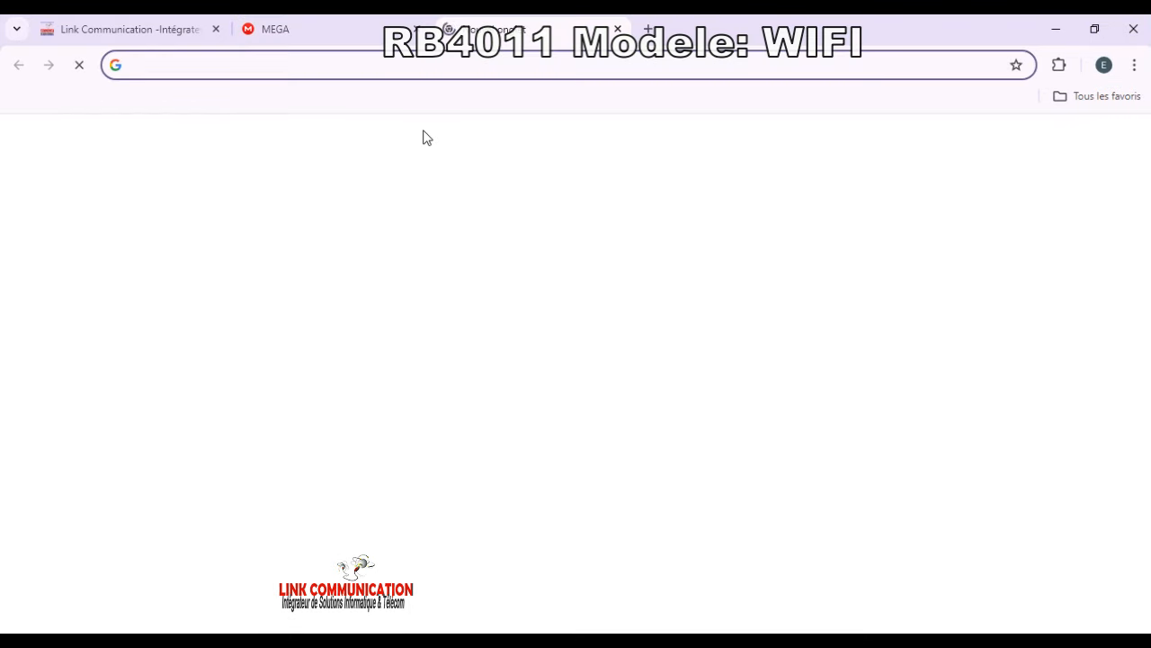
text(npp)
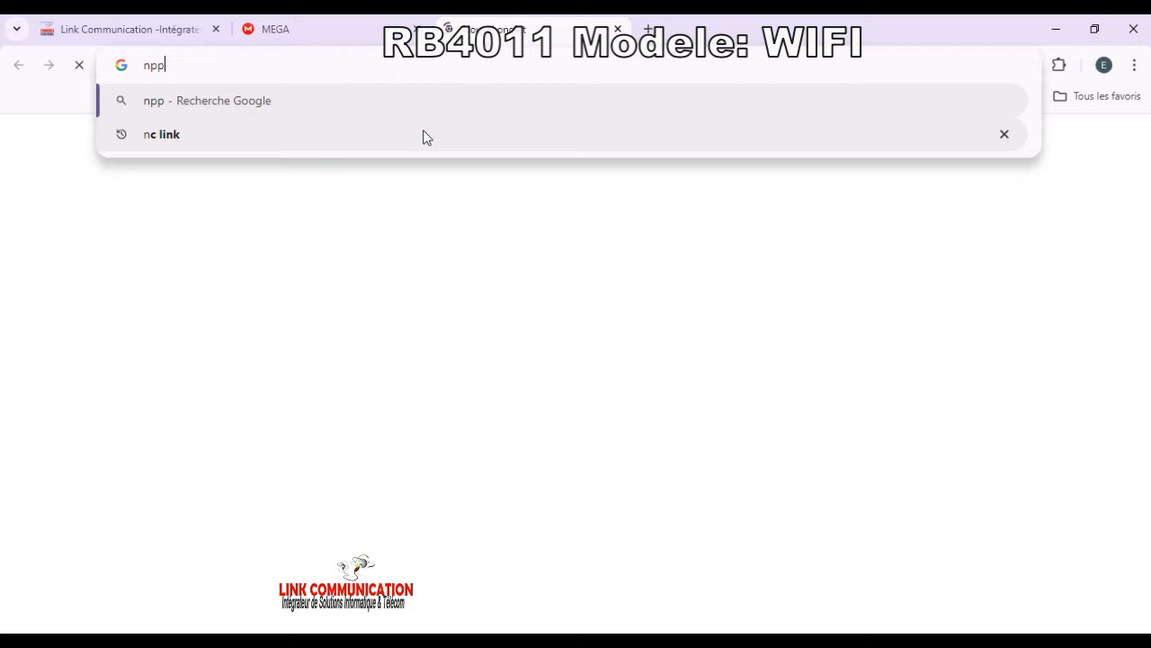
key(BackSpace)
key(BackSpace)
key(BackSpace)
text(n)
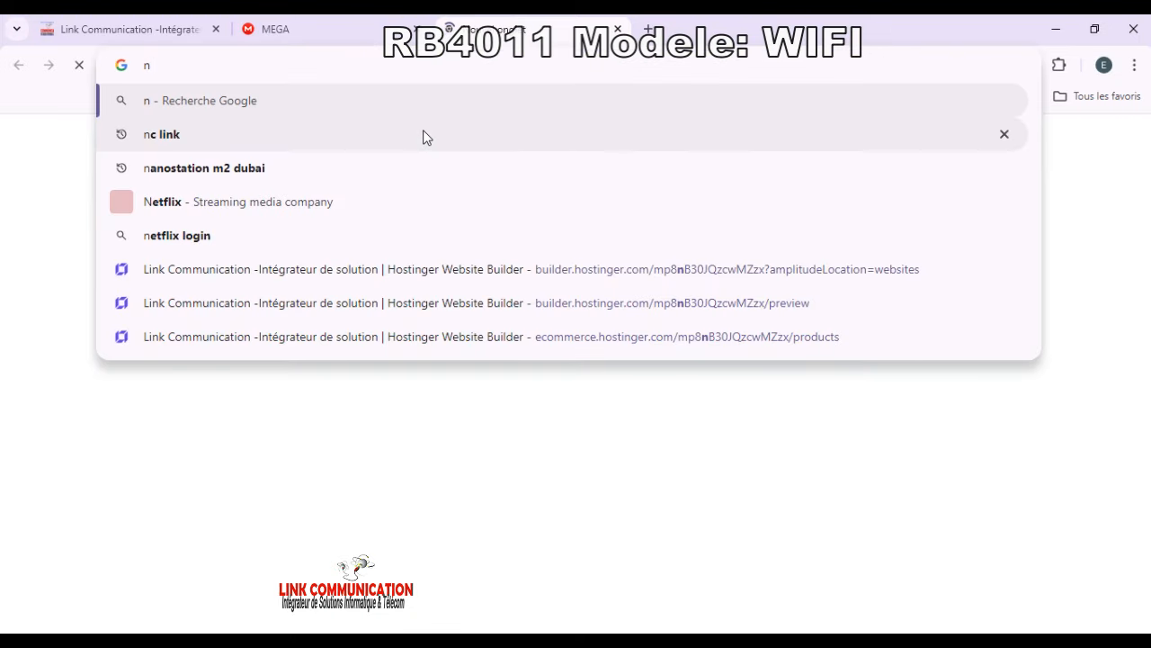
text(tp)
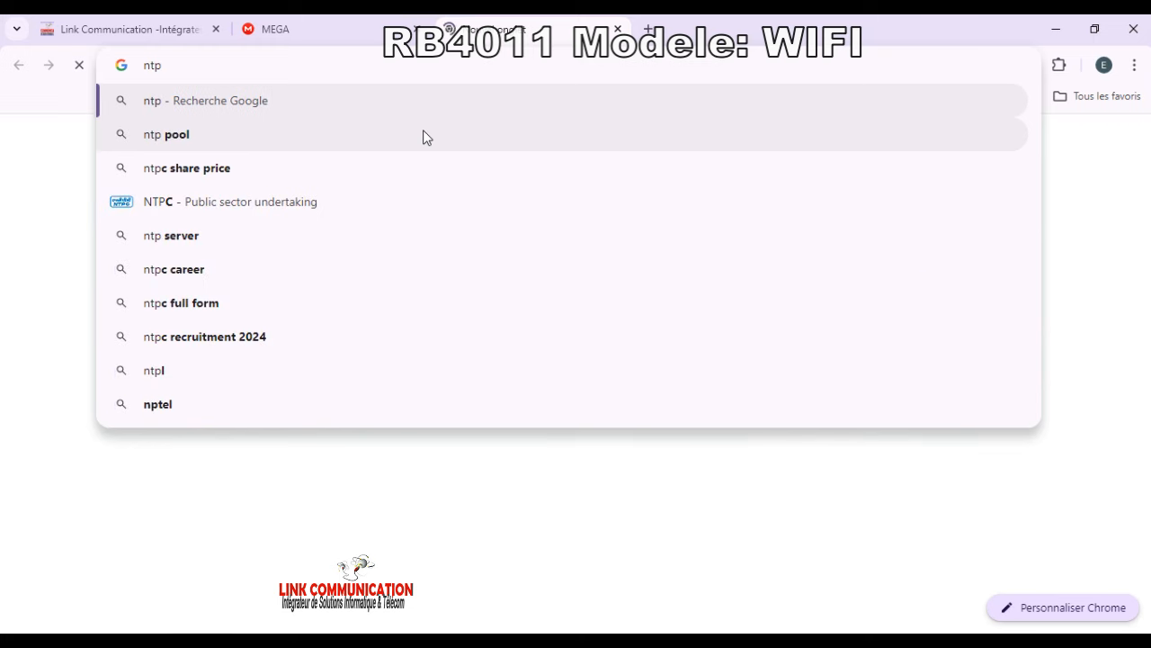
text(po)
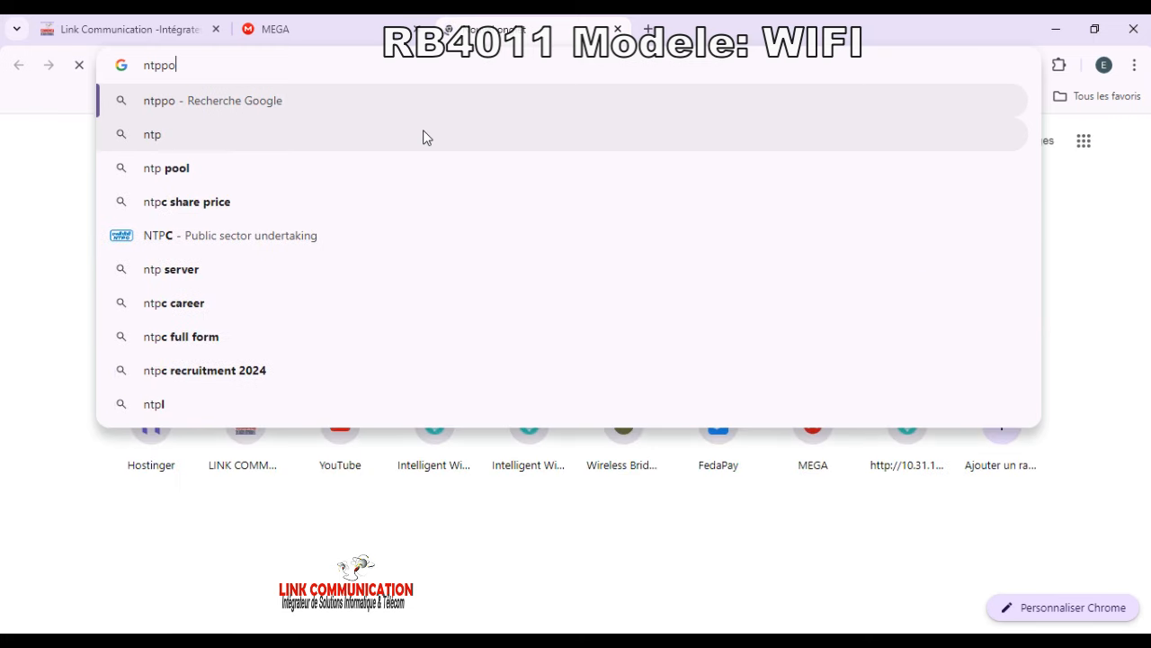
text(ol.)
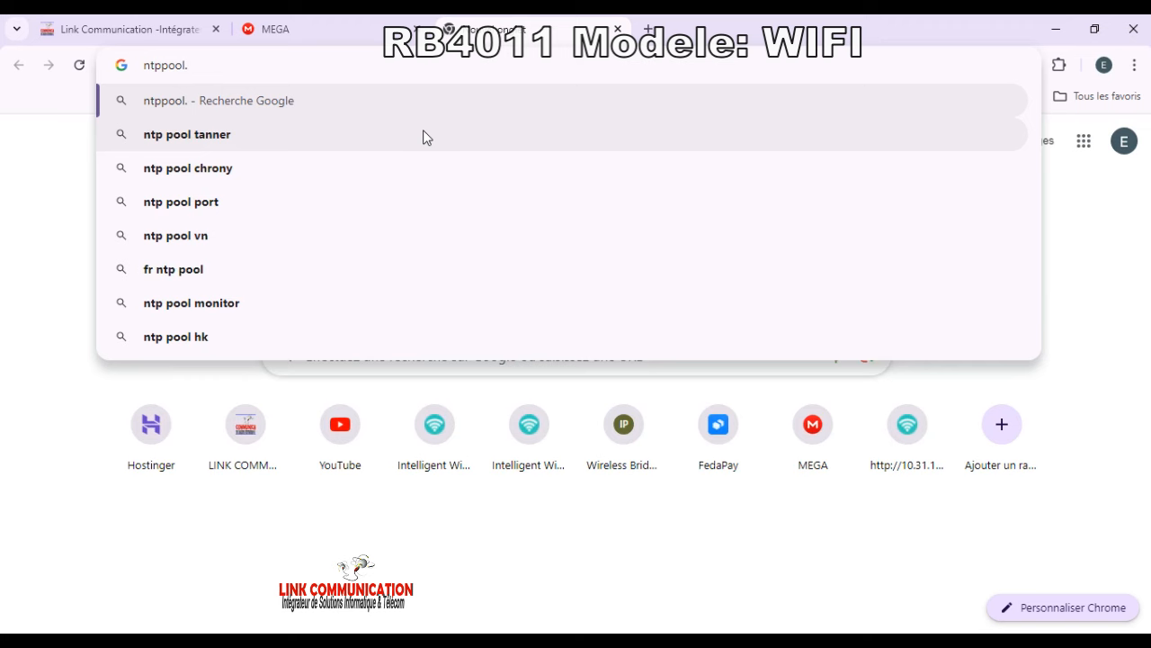
text(oi)
key(BackSpace)
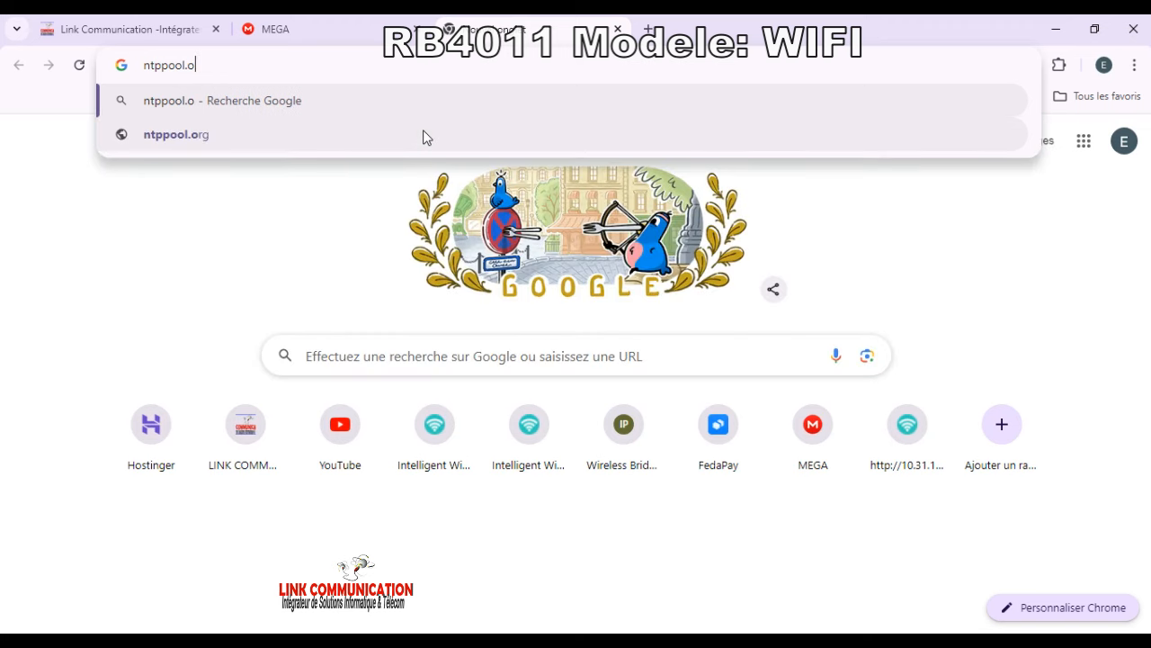
text(rg)
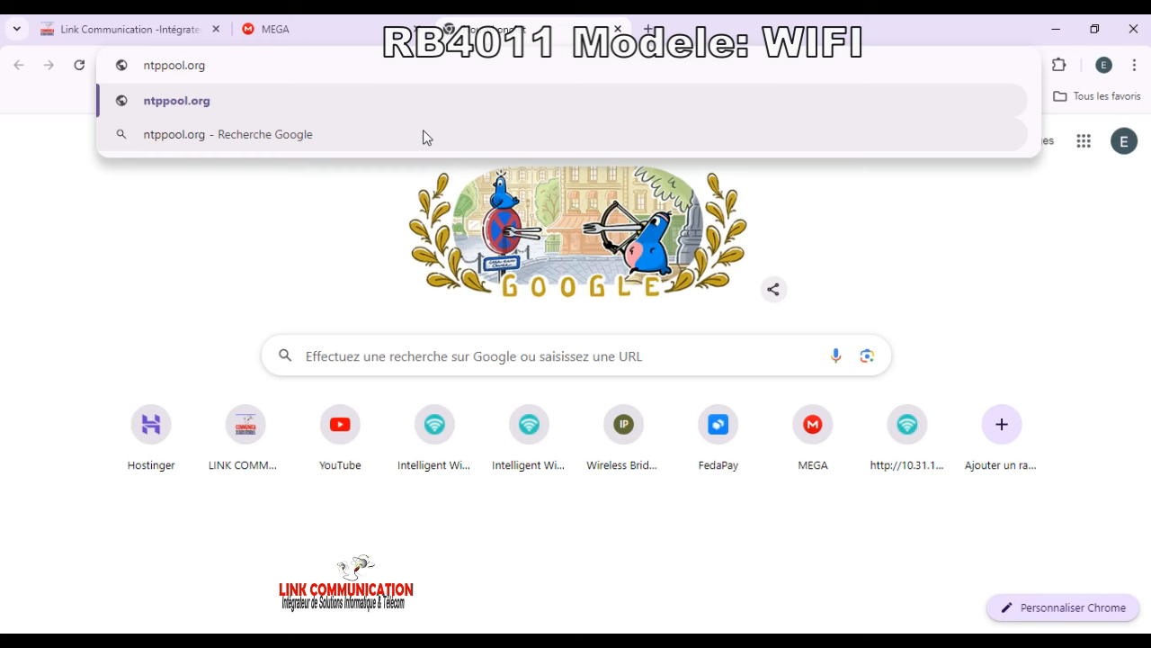
key(Return)
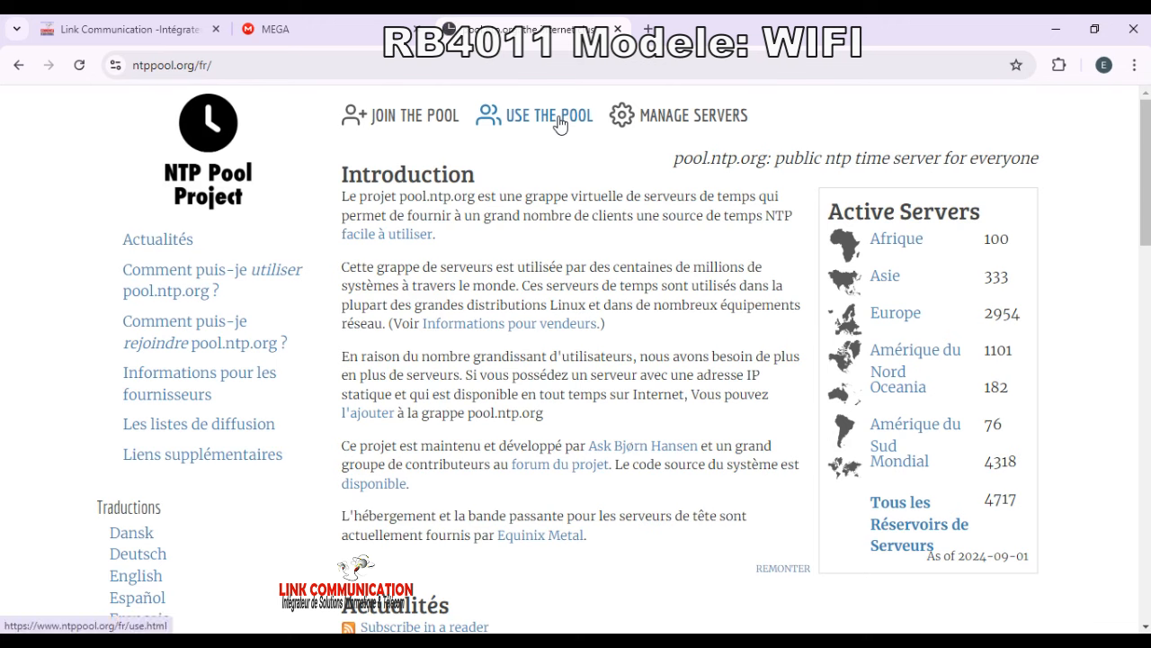
click(527, 323)
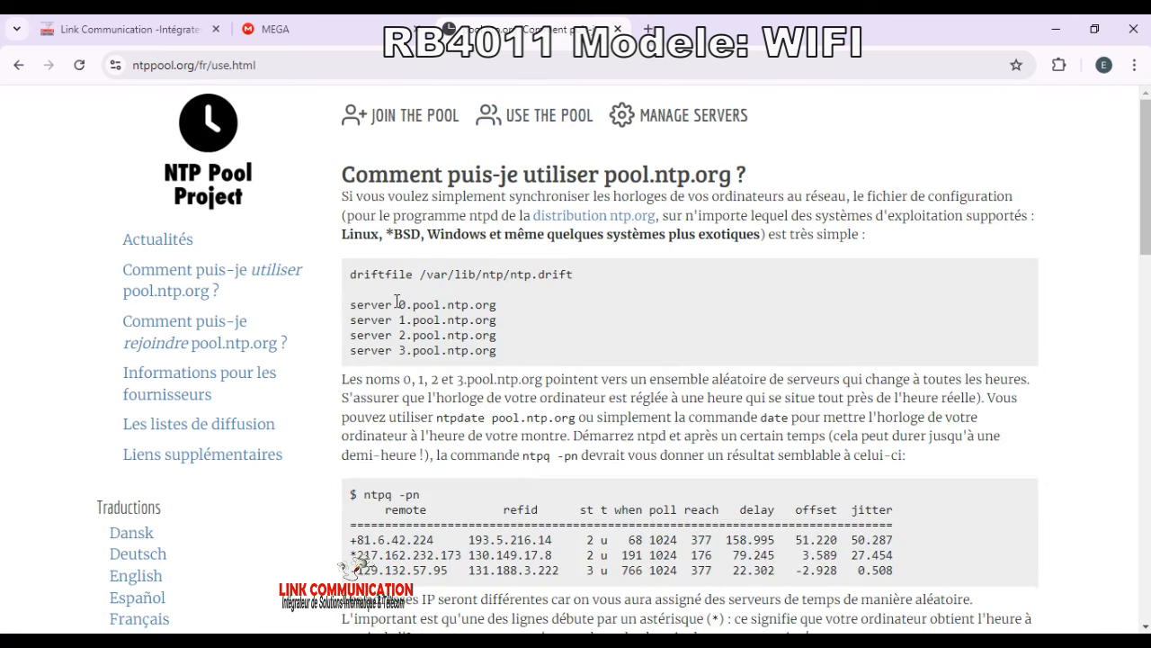
drag(399, 303, 501, 307)
key(ctrl+c)
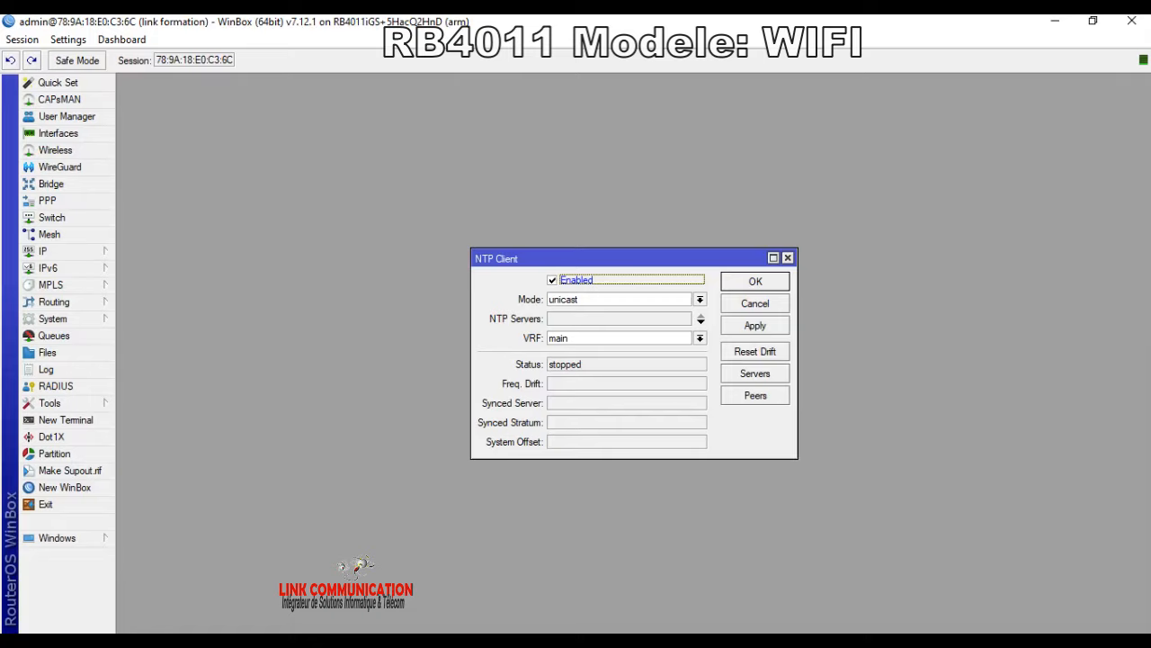
Step: Paste 0.pool.ntp.org as the first NTP server and add a second server row
click(581, 319)
key(ctrl+v)
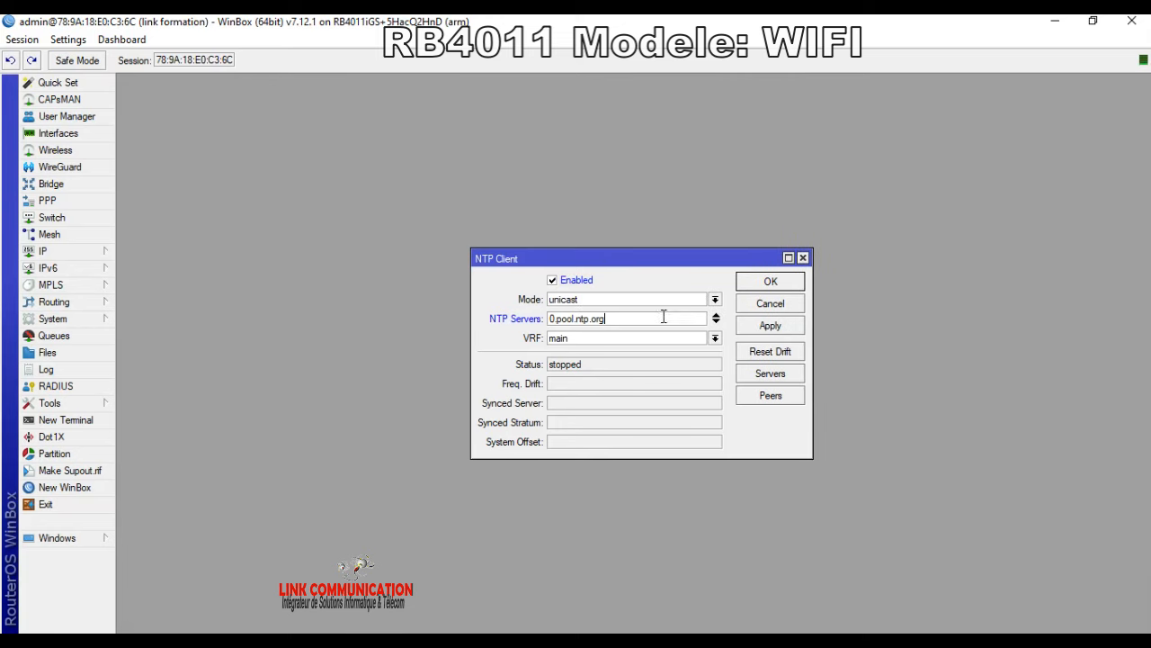
click(716, 322)
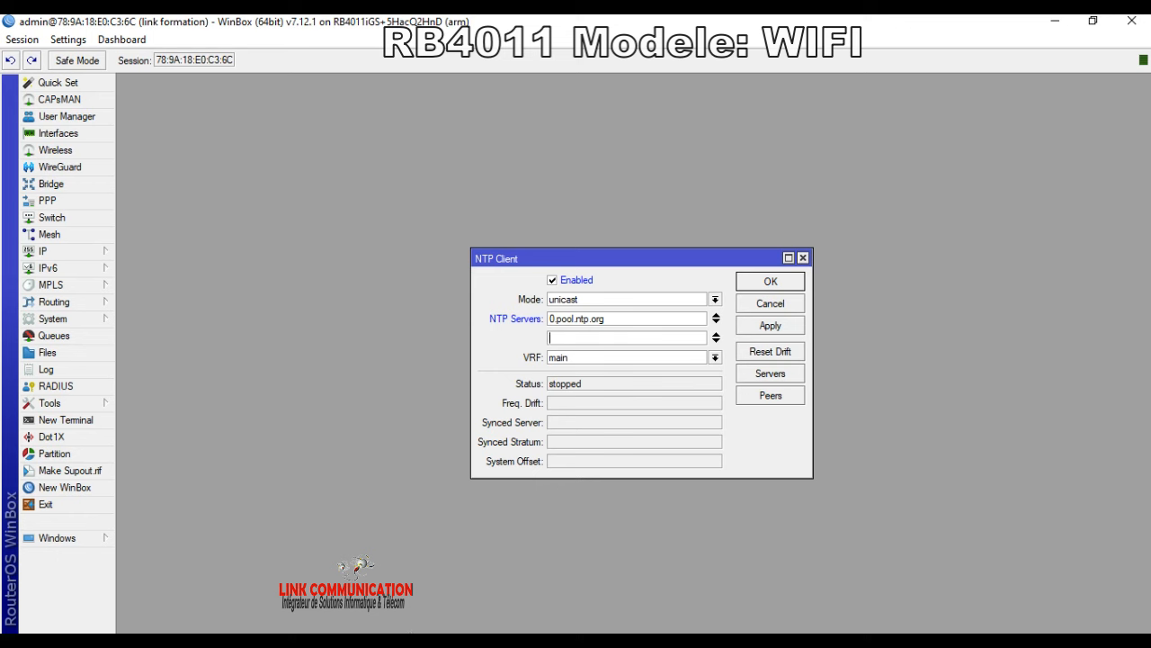
Step: Copy 1.pool.ntp.org from the NTP Pool page, paste it as the second server, and save
click(629, 576)
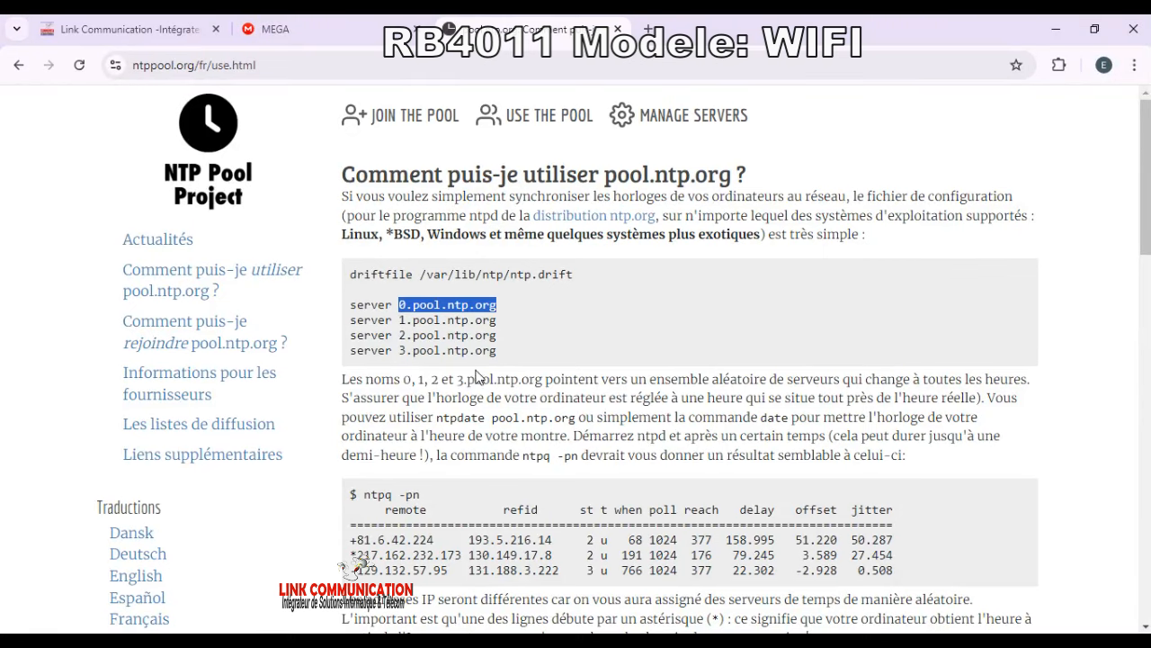
drag(396, 320, 510, 320)
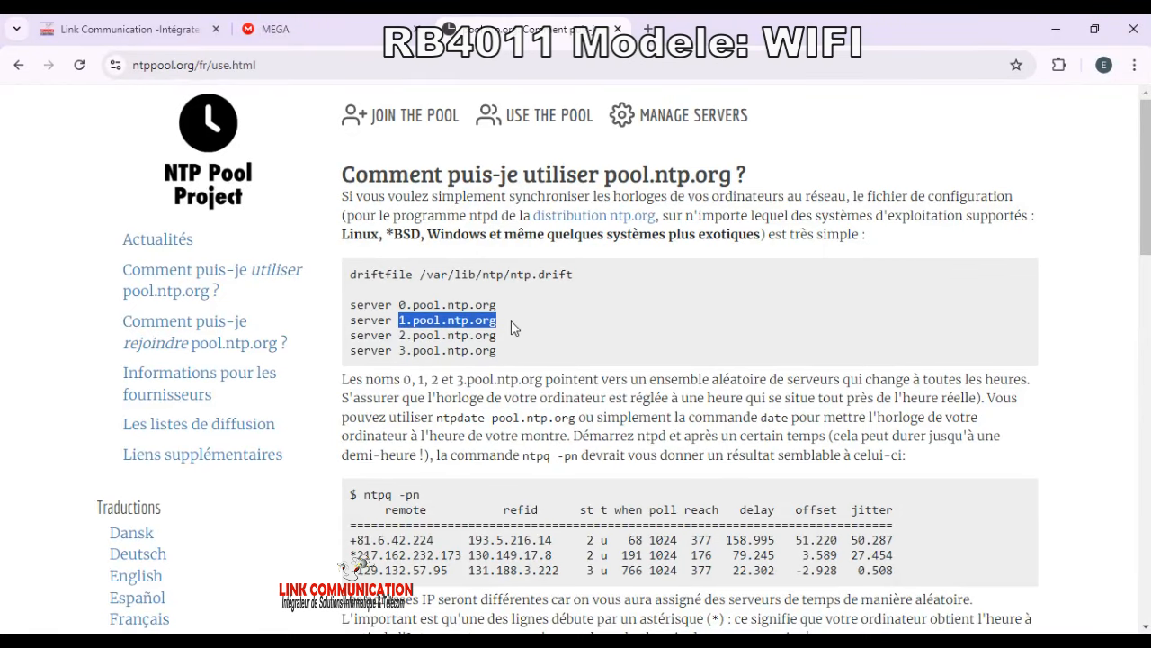
right_click(466, 320)
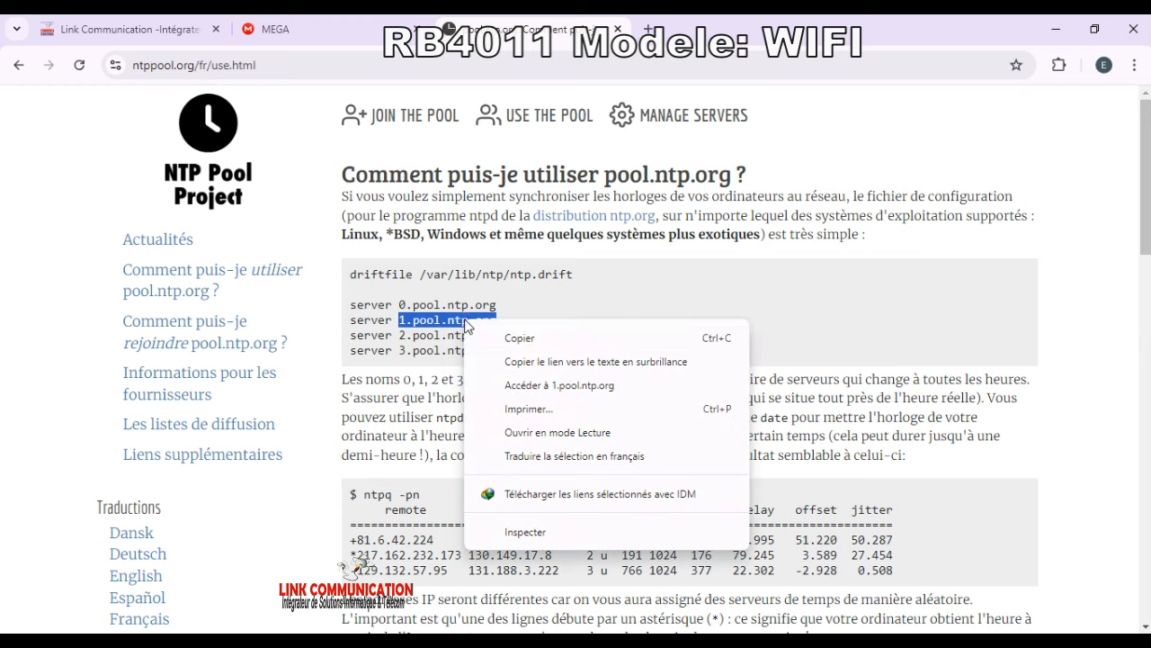
click(536, 334)
key(alt+Tab)
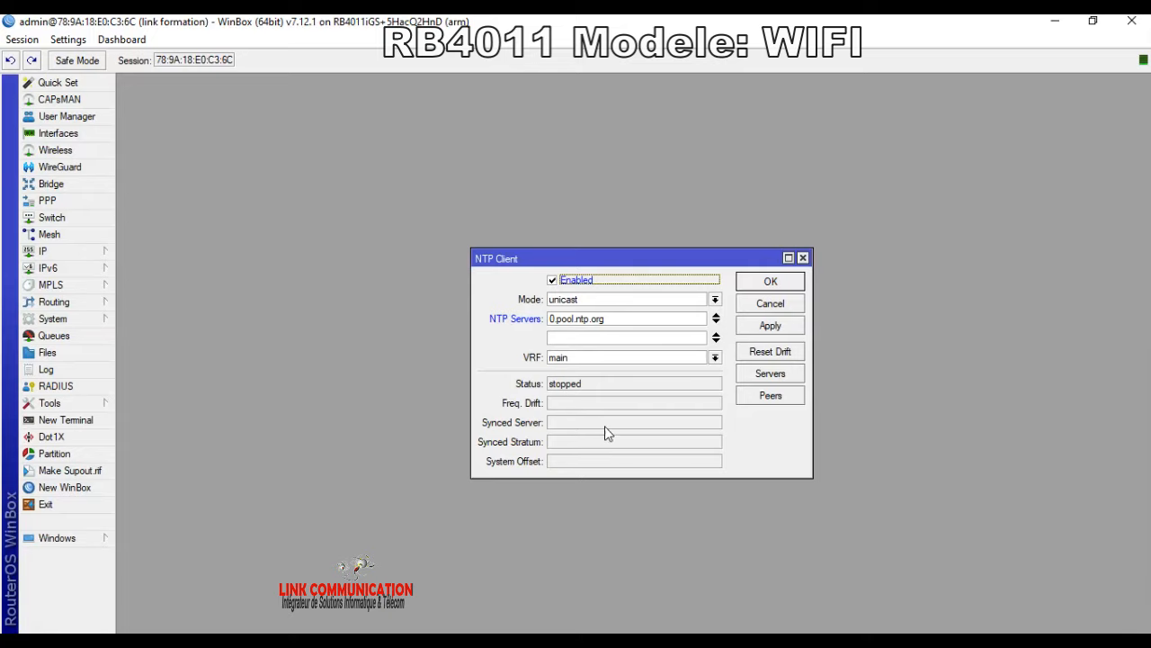
click(661, 337)
key(ctrl+v)
click(770, 326)
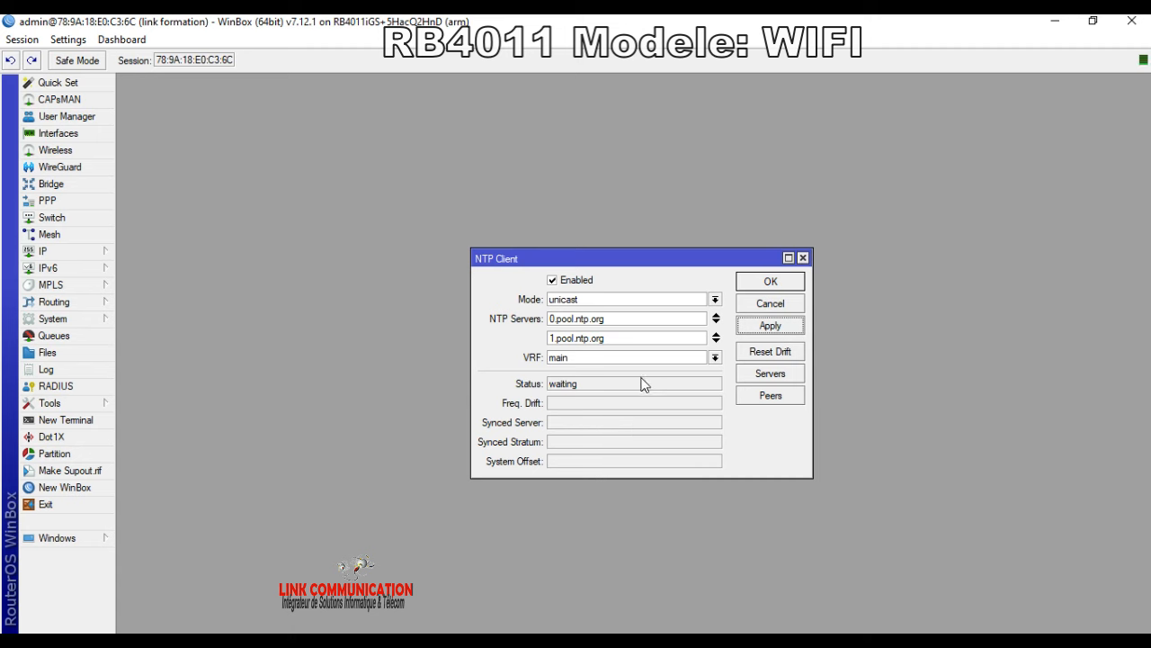
click(770, 281)
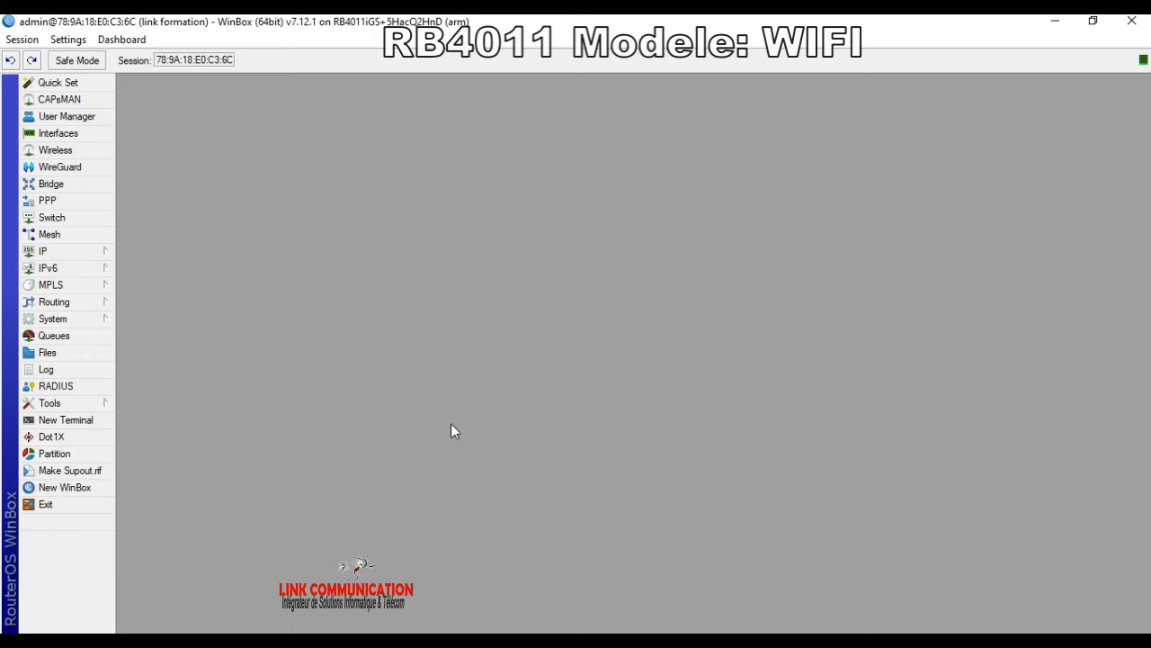
Step: Enable the router's NTP server with Multicast and save it
click(50, 254)
mouse_move(75, 320)
click(148, 388)
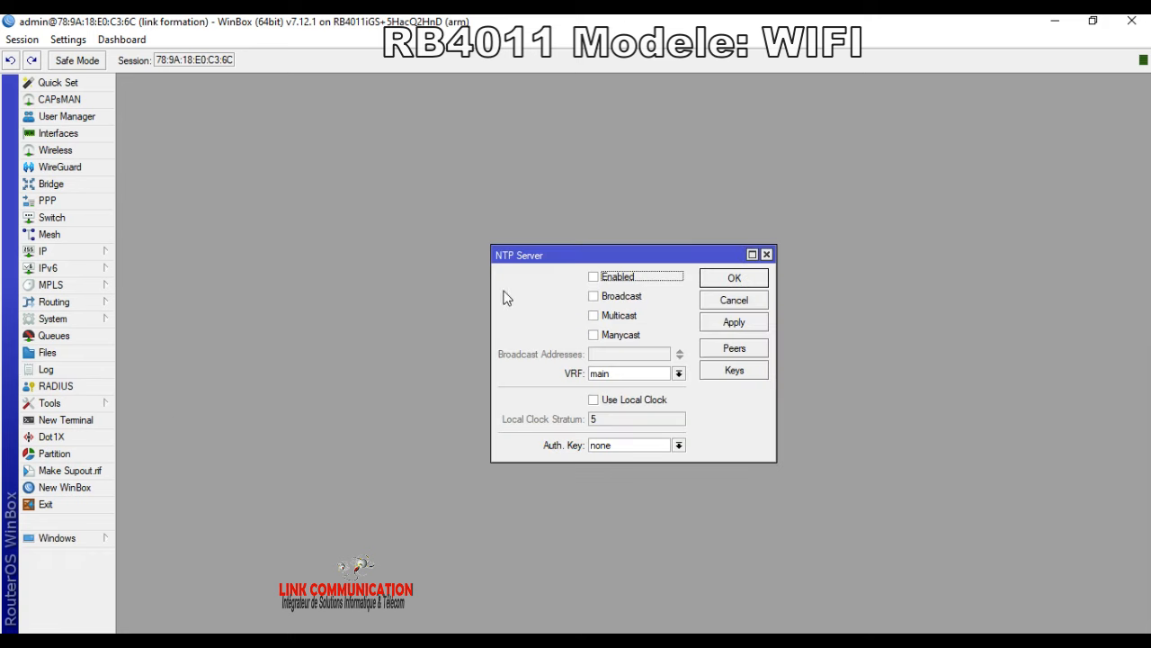
click(617, 279)
click(618, 317)
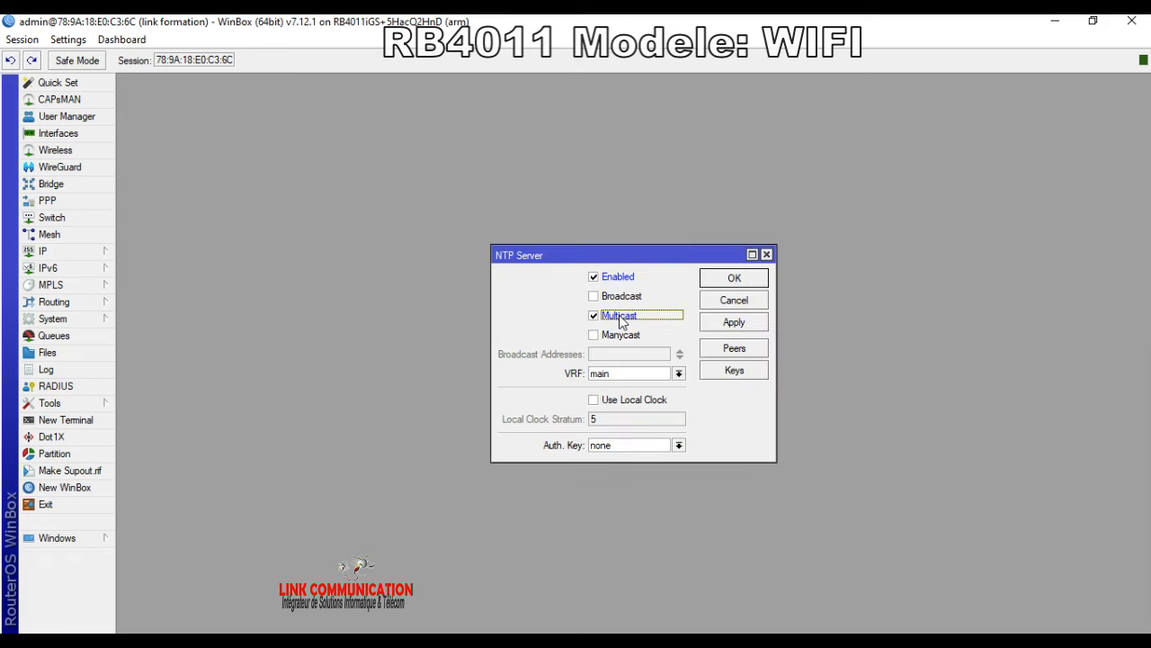
click(738, 324)
click(735, 279)
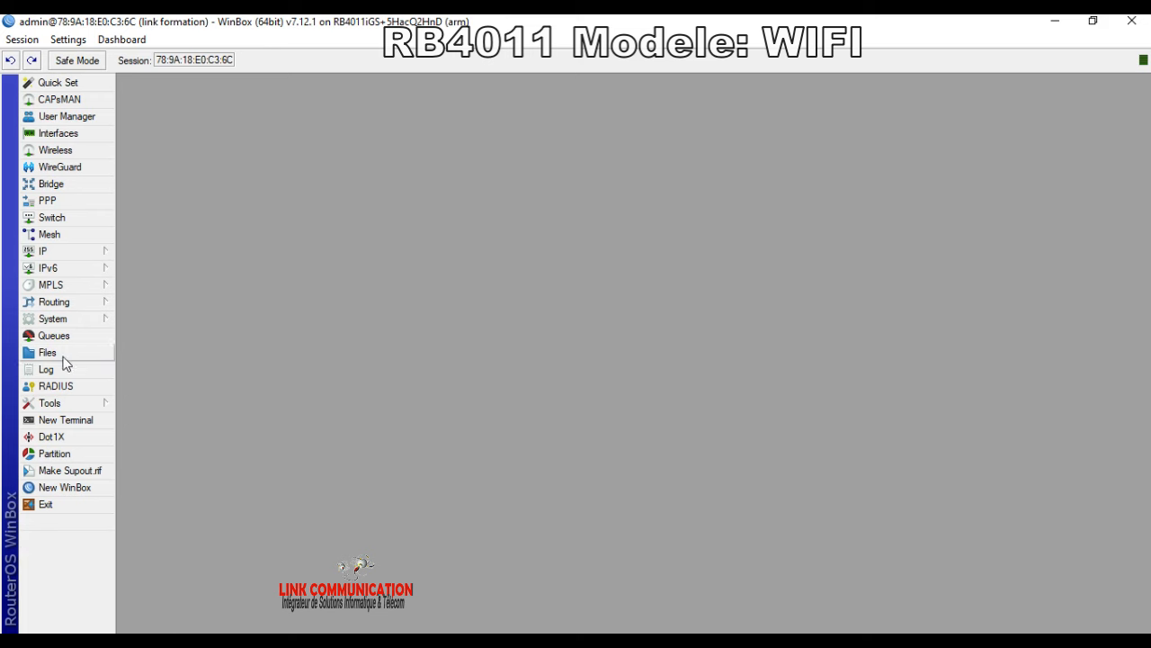
Step: Change the admin password through System > Password
click(75, 321)
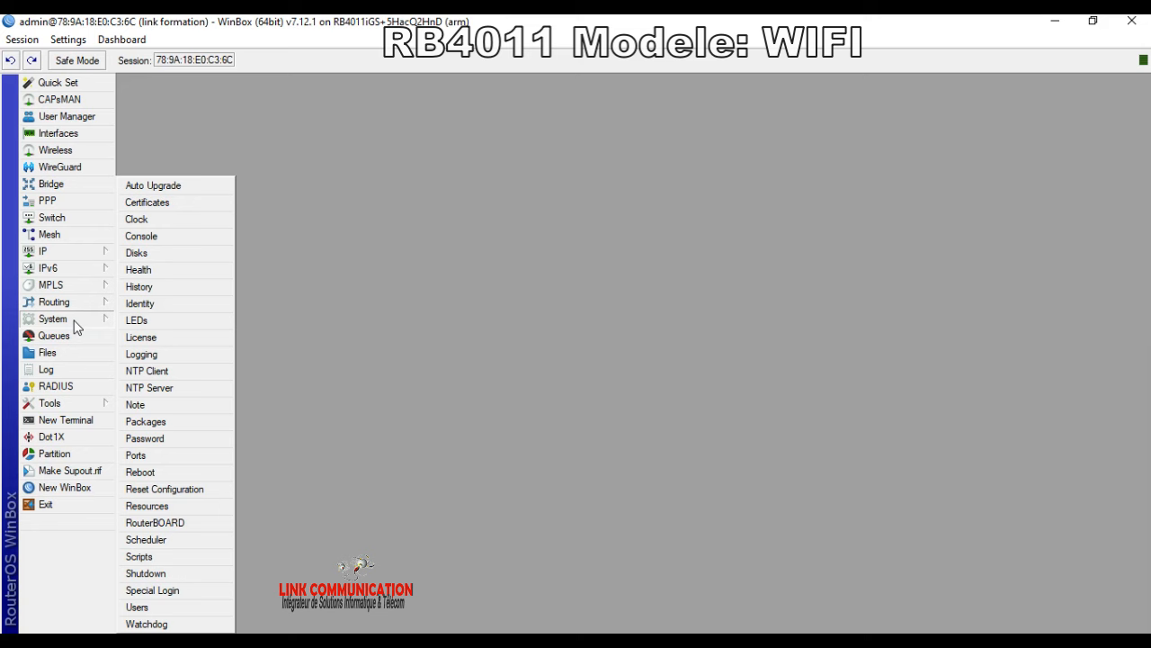
click(145, 438)
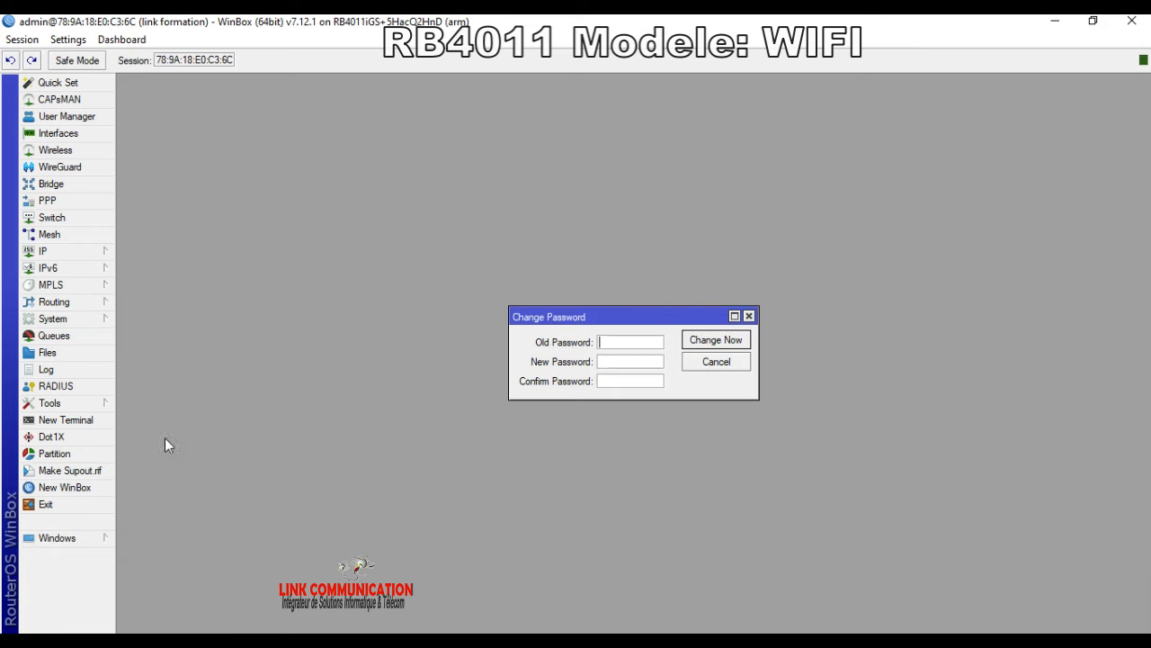
click(628, 363)
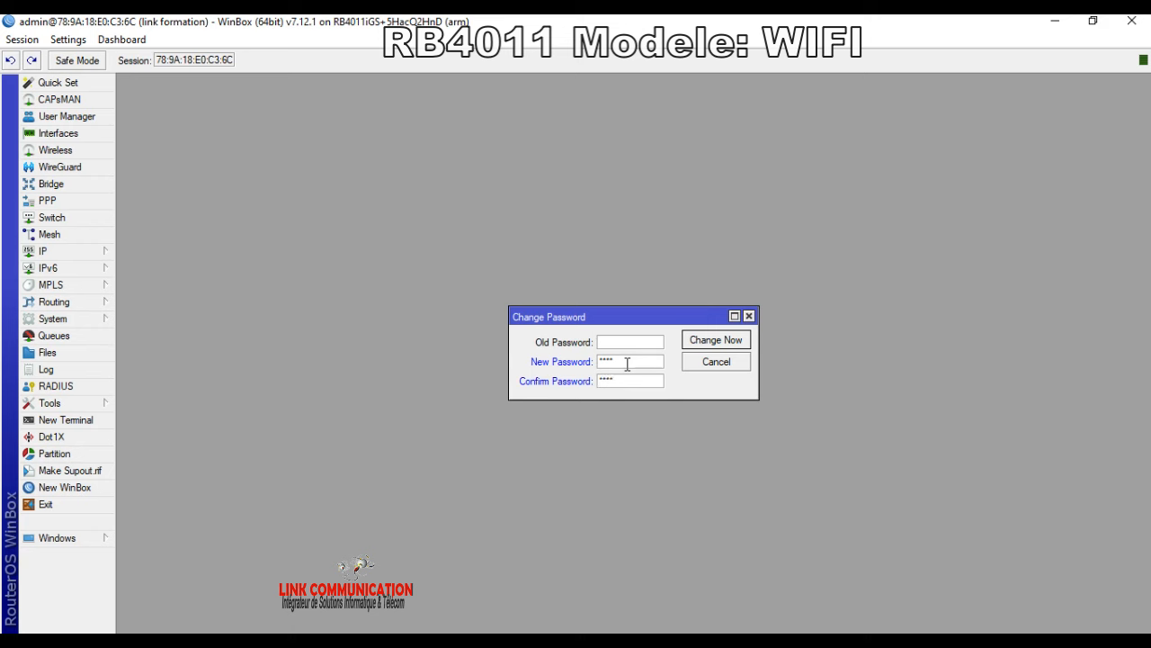
click(697, 340)
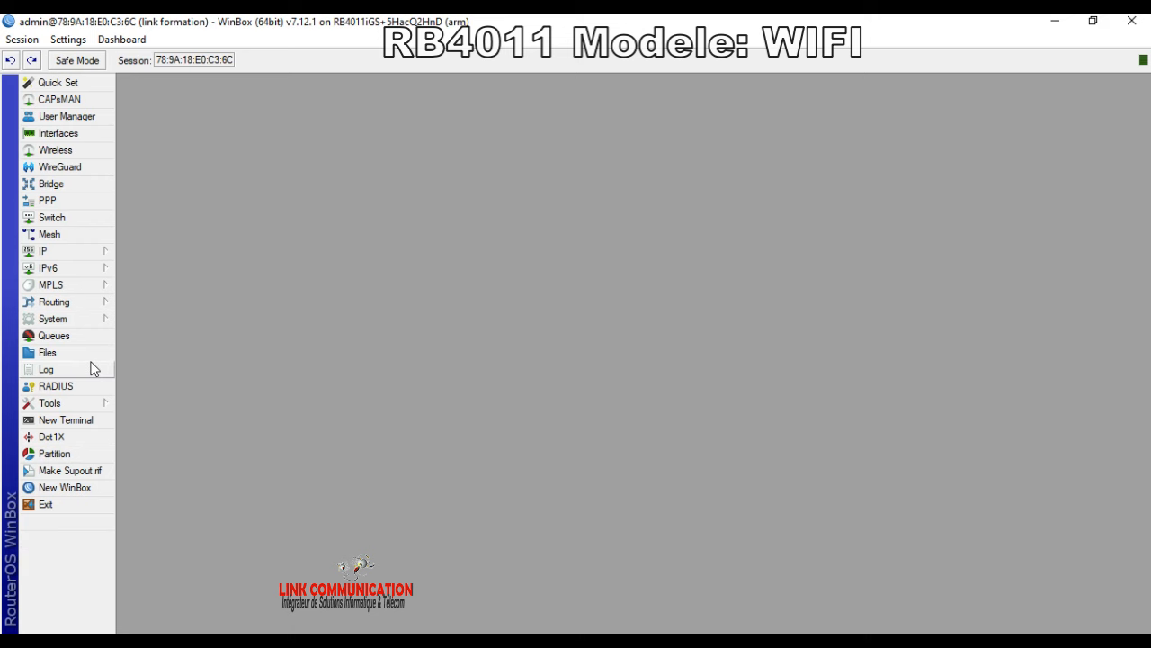
Step: Open RADIUS and tick Accept in its Incoming settings
click(67, 316)
mouse_move(61, 321)
click(76, 393)
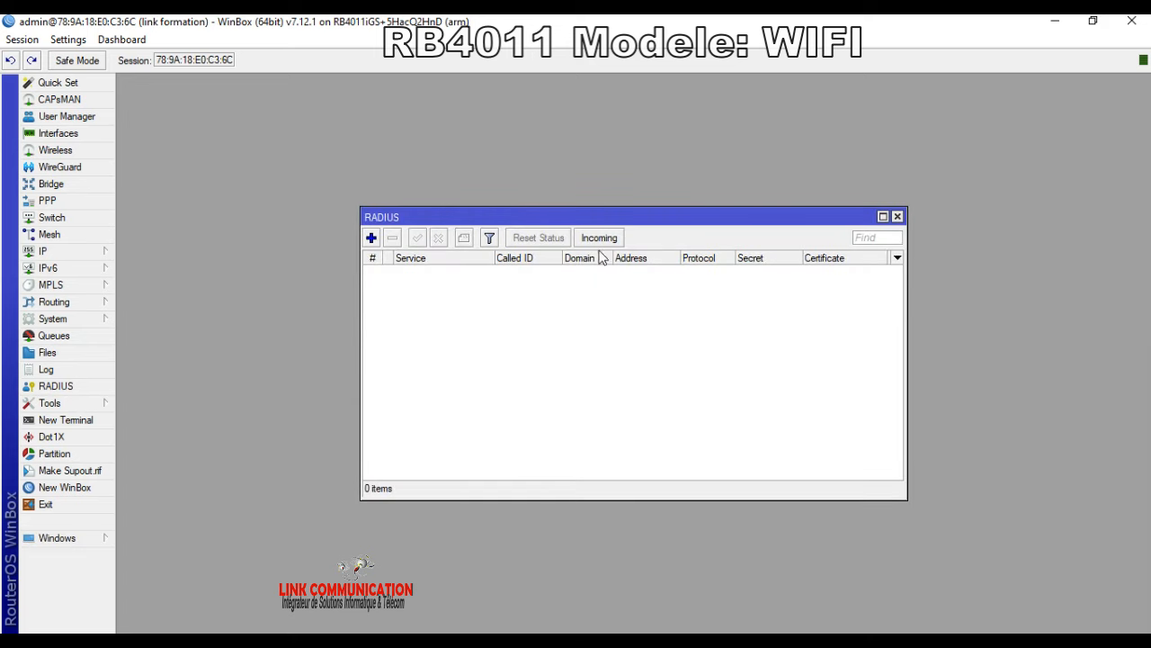
click(605, 236)
click(610, 304)
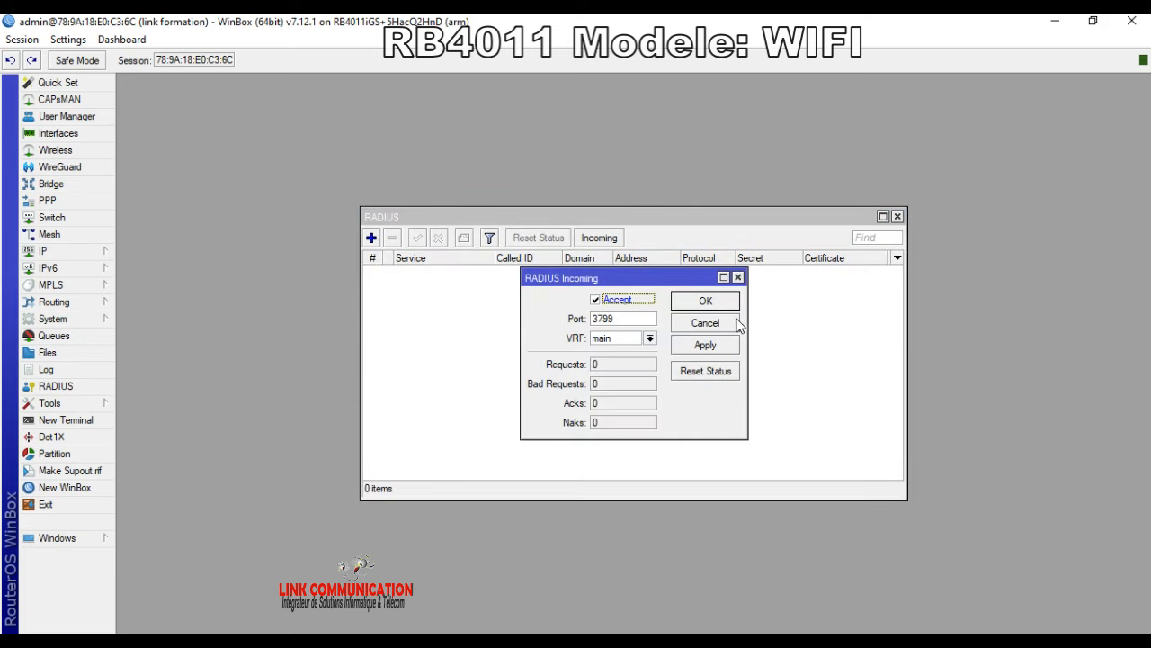
click(711, 300)
Step: Add a hotspot RADIUS server at address 127.0.0.1 and save it
click(371, 237)
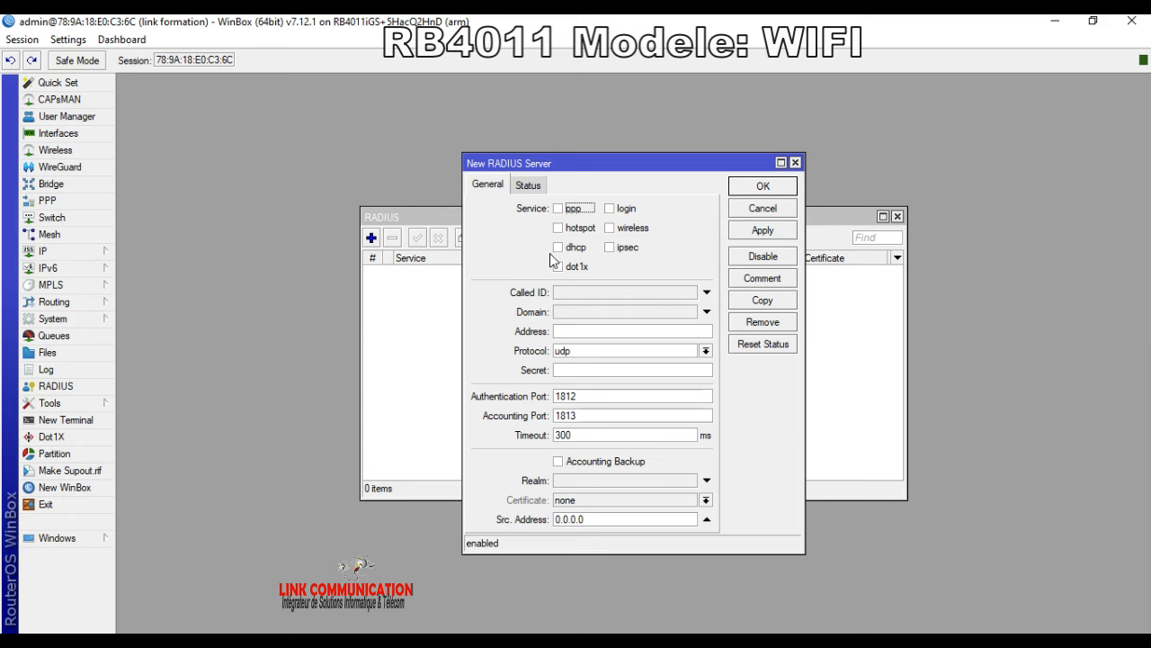
click(579, 227)
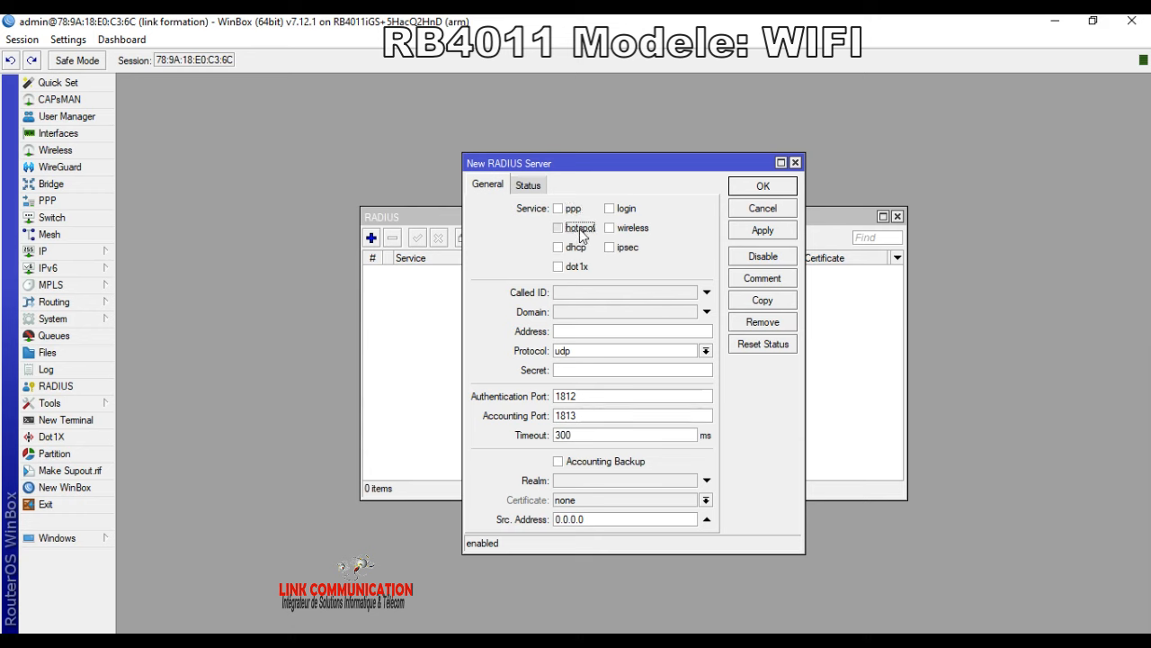
click(556, 331)
text(127.0.0.1)
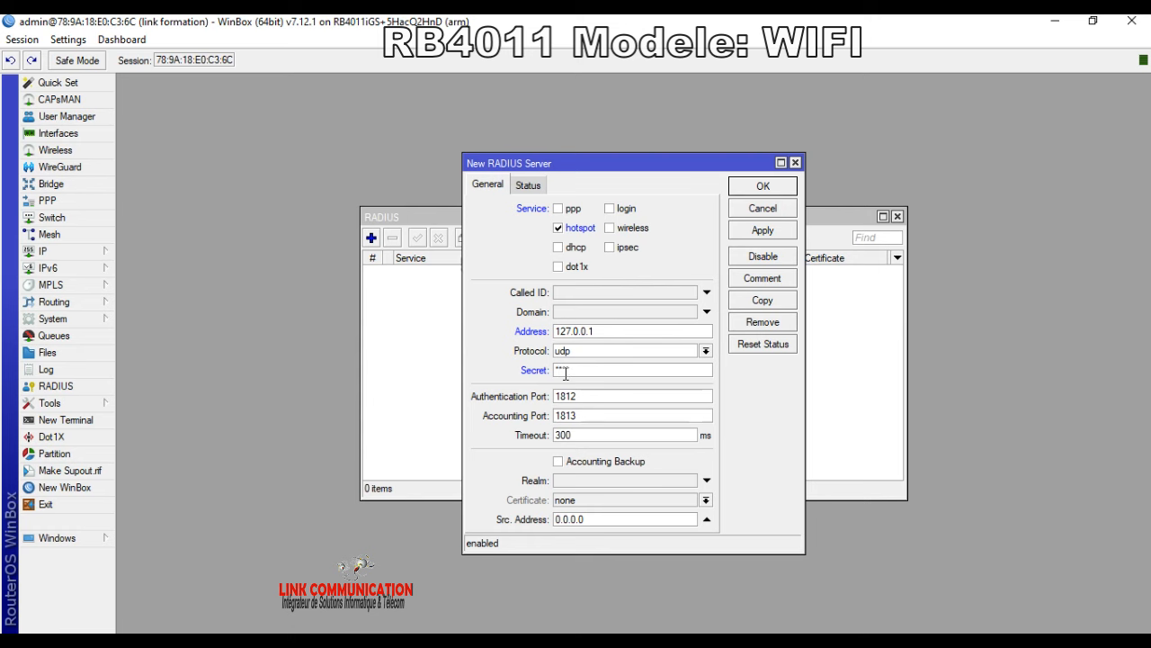
click(763, 230)
click(762, 186)
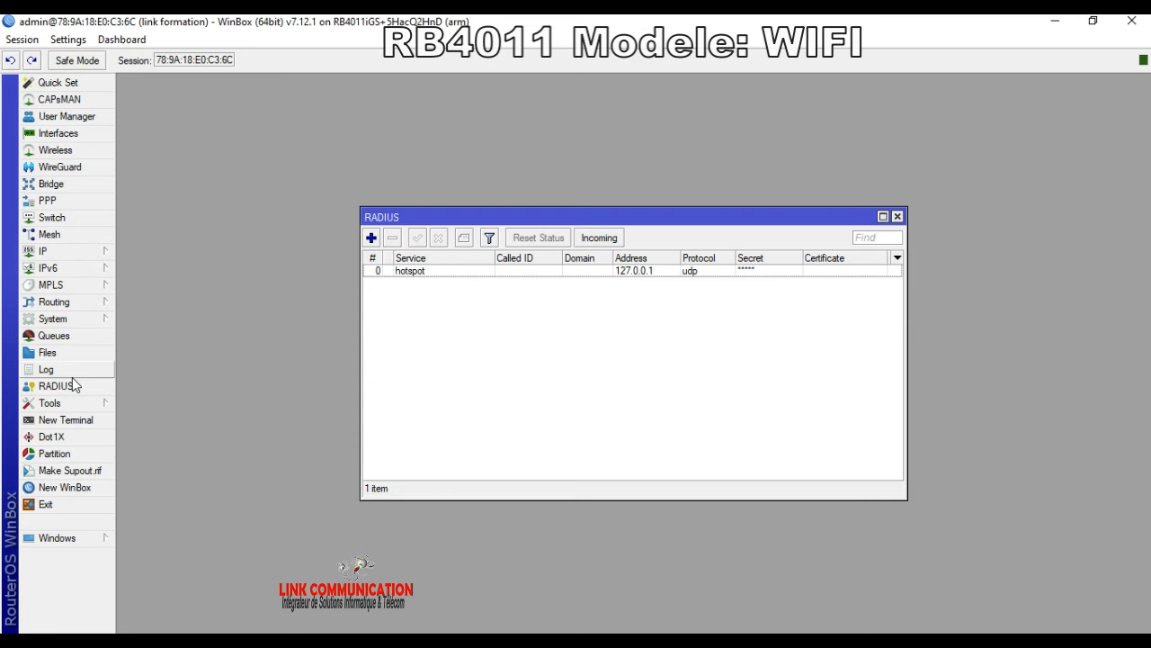
Step: Open the router's File List and maximize it
click(60, 356)
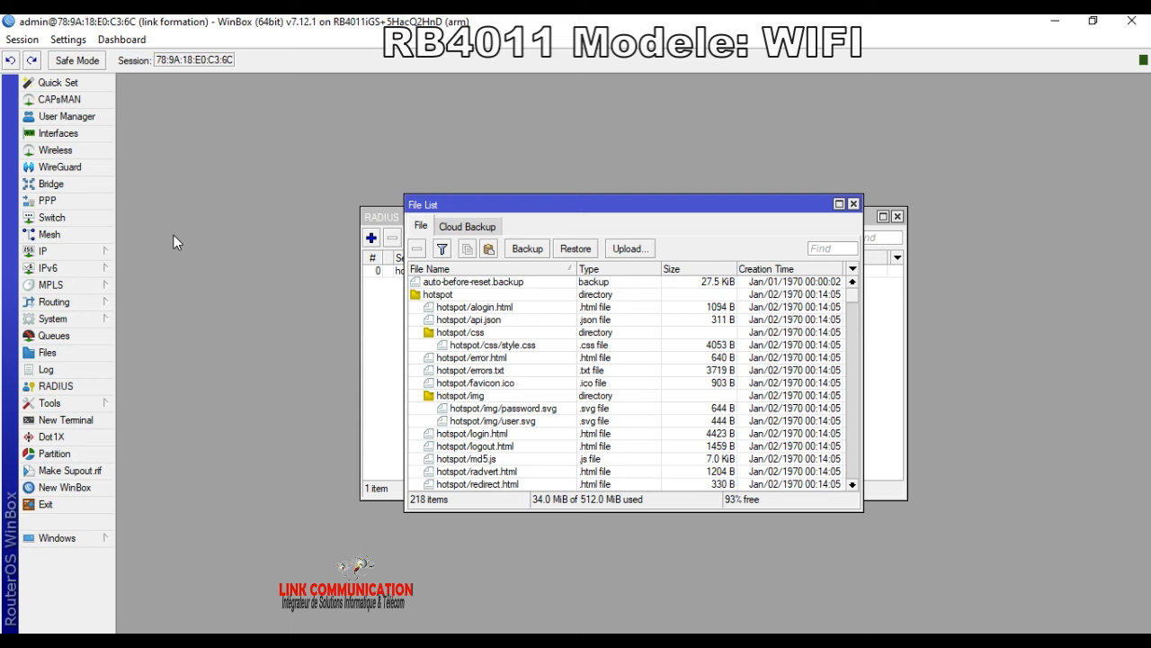
click(839, 203)
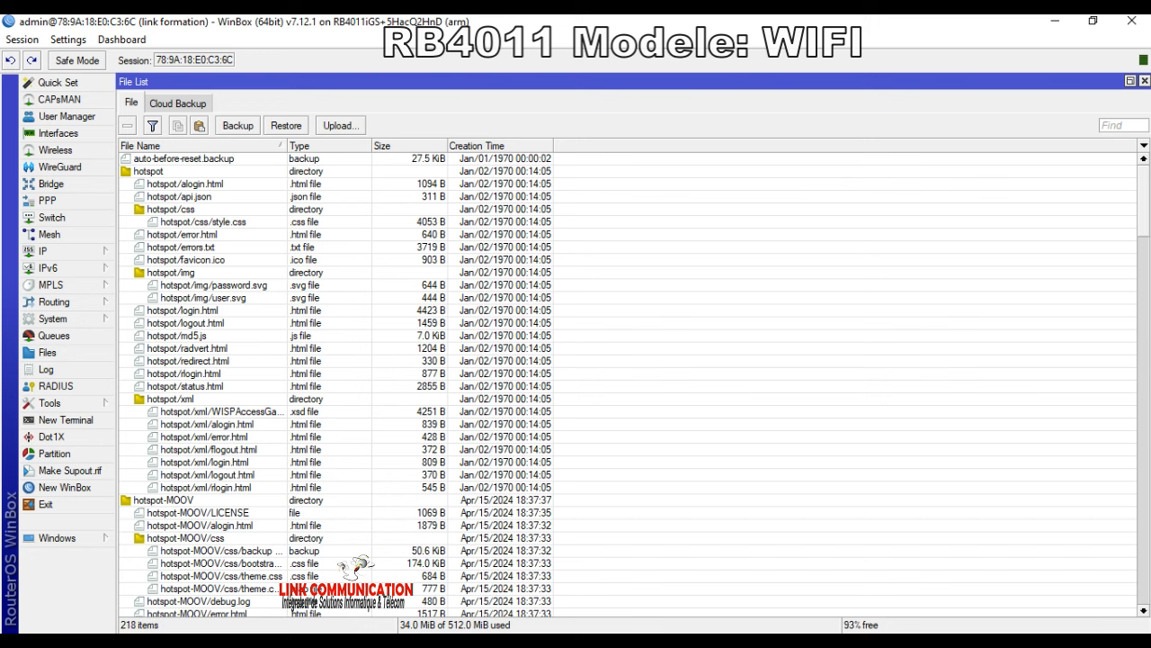
Step: In Chrome, open the Link Communication site's Téléchargements folder on MEGA
key(alt+Tab)
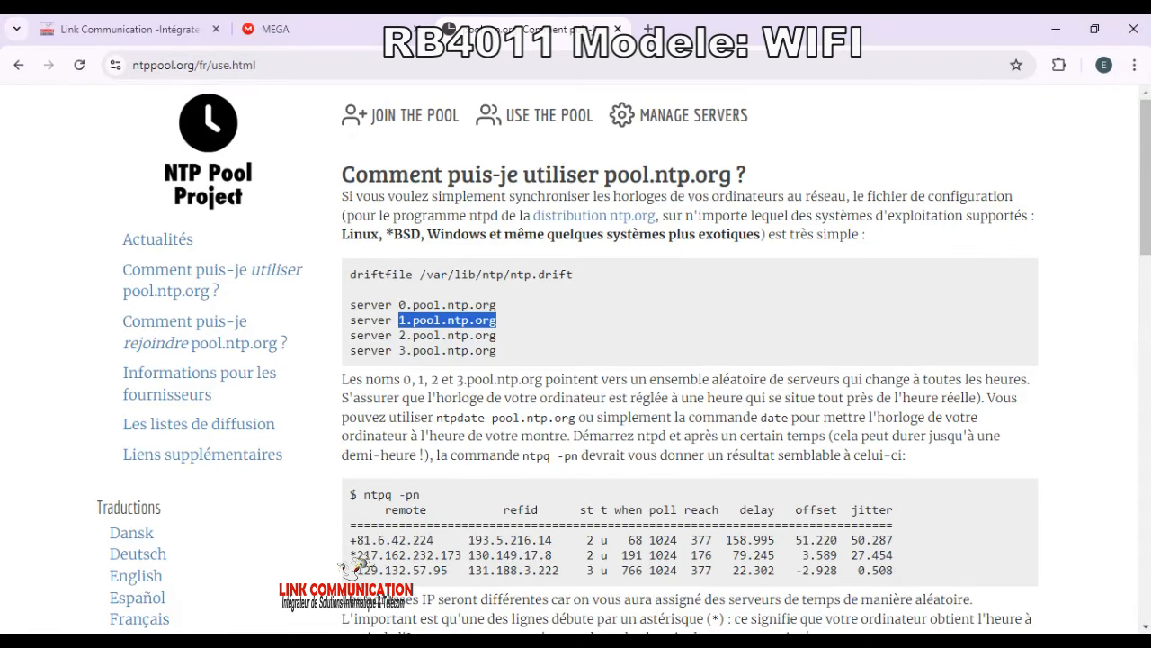
click(124, 35)
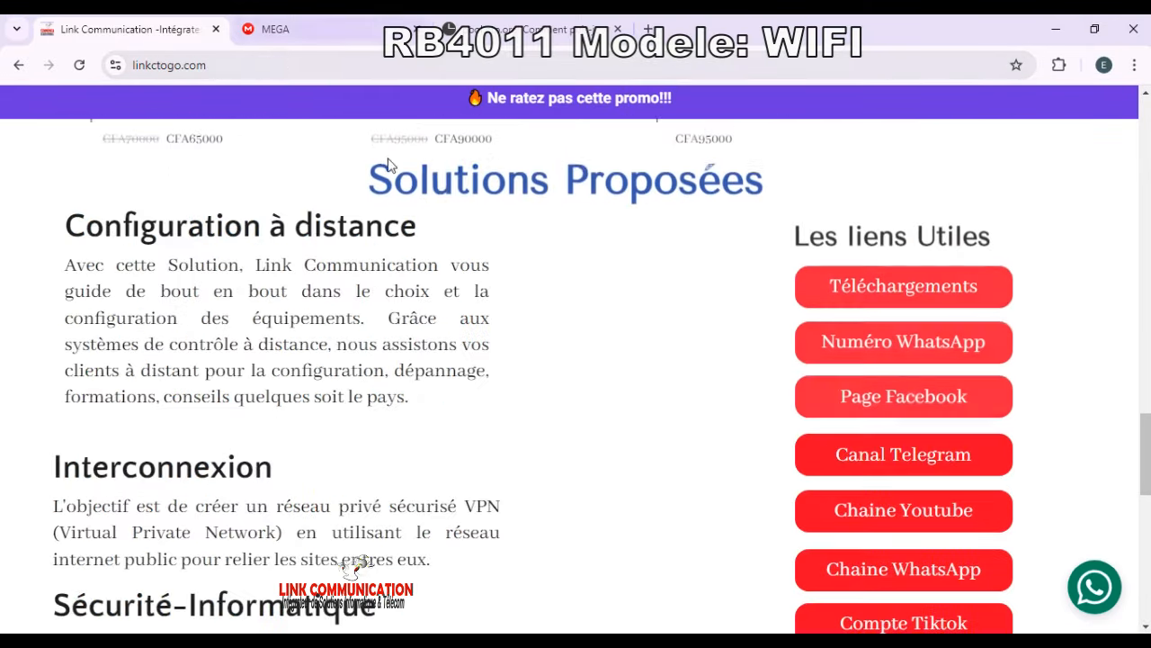
click(948, 288)
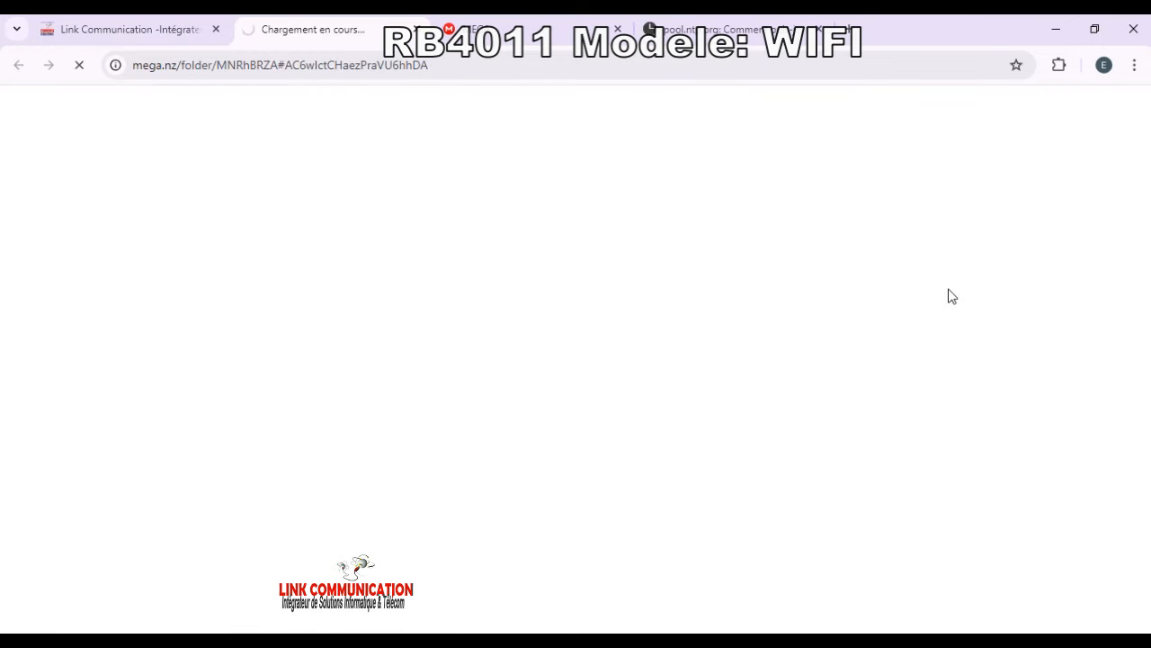
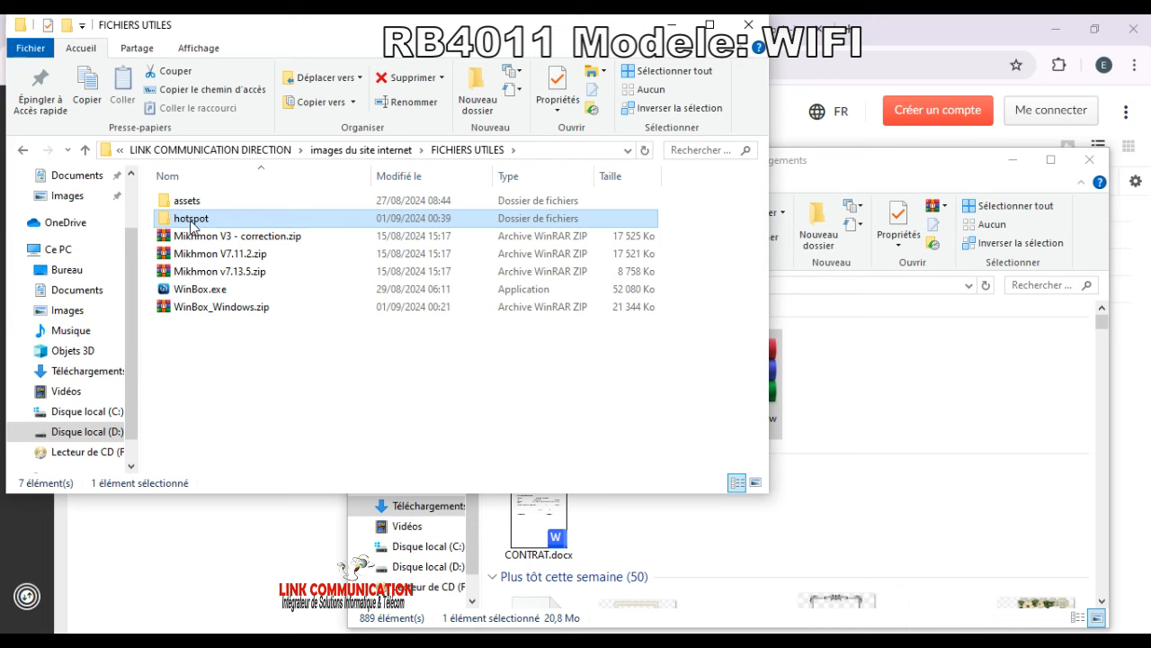
Step: Place the FICHIERS UTILES folder window beside WinBox's router file list
click(413, 518)
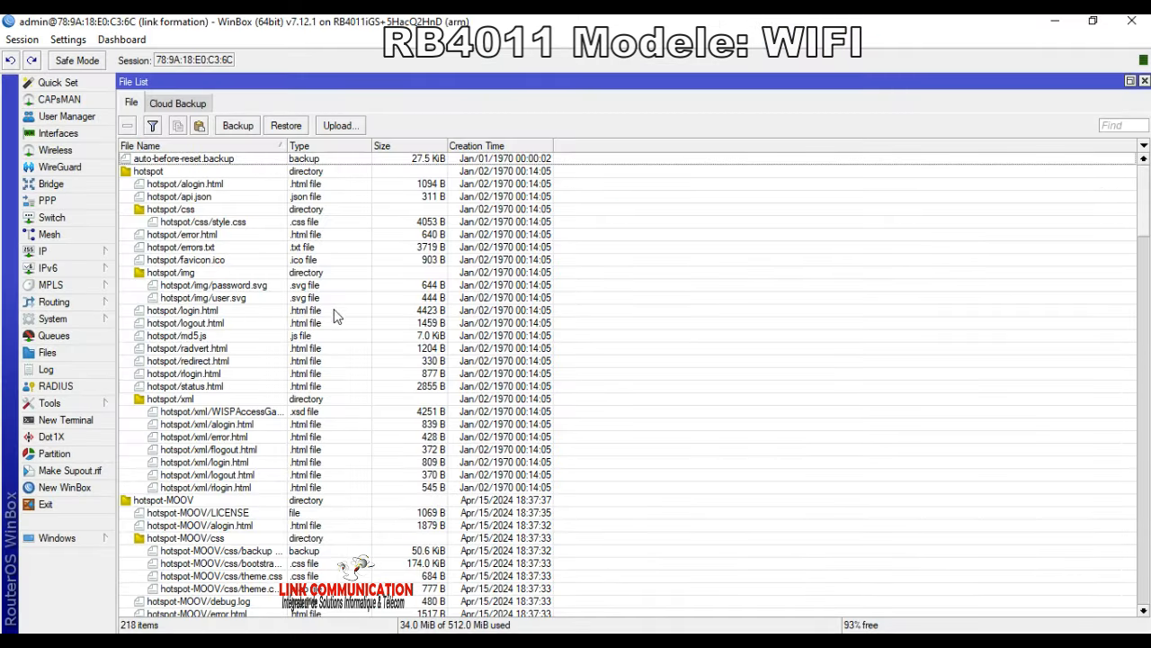
click(139, 173)
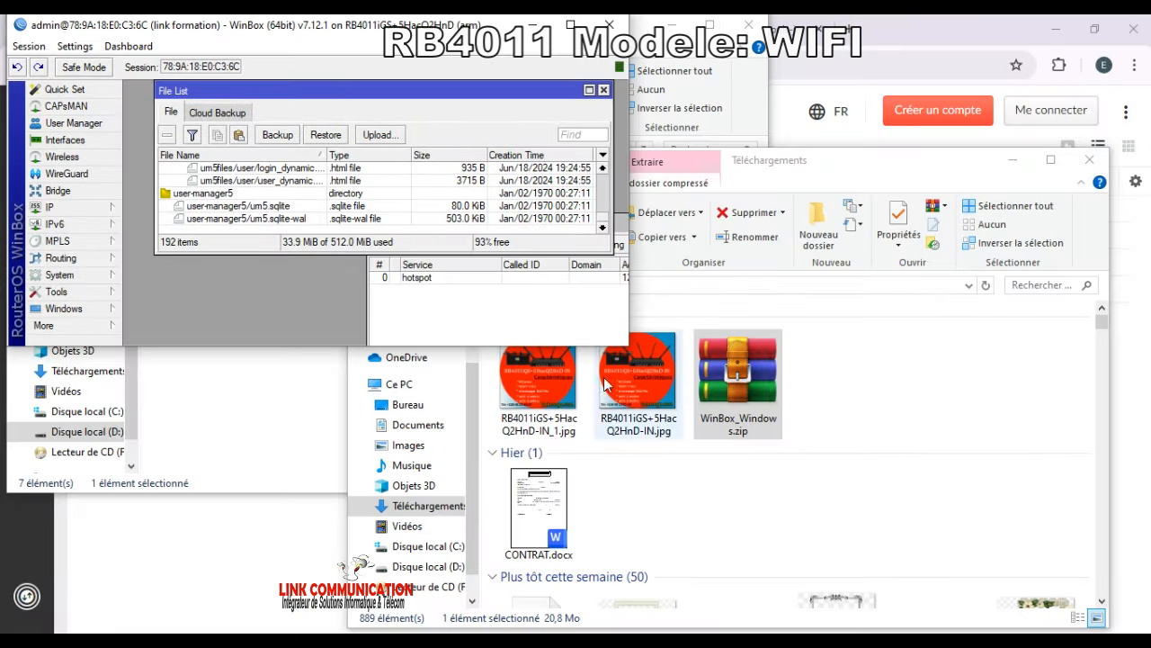
click(1013, 159)
click(635, 403)
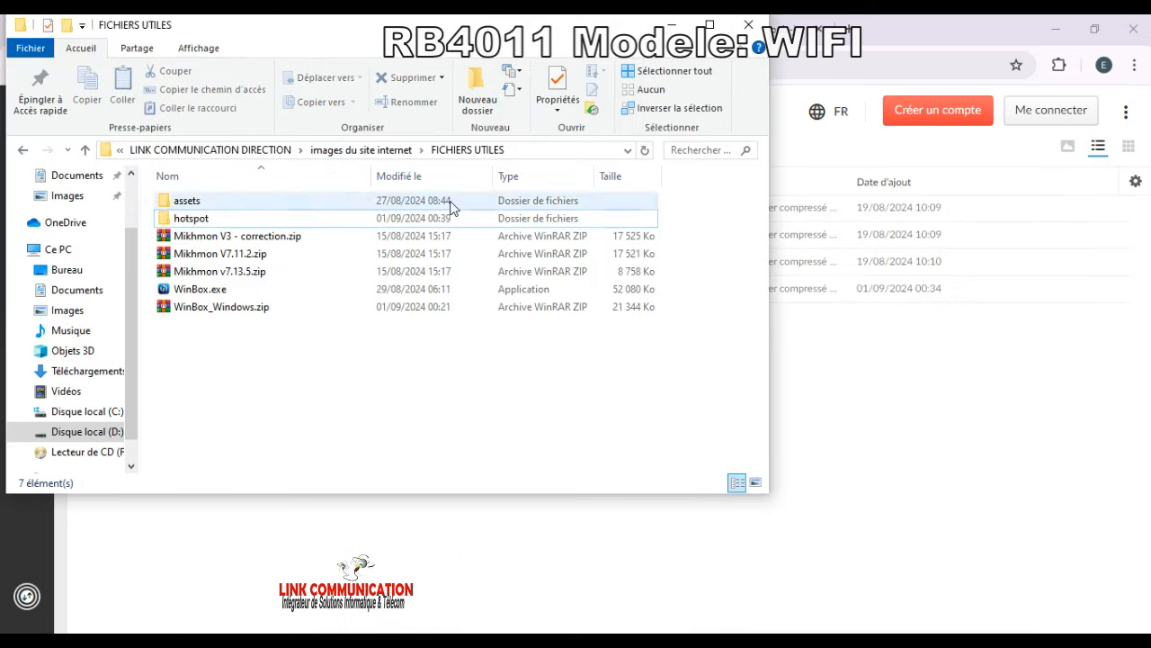
drag(500, 29, 1064, 212)
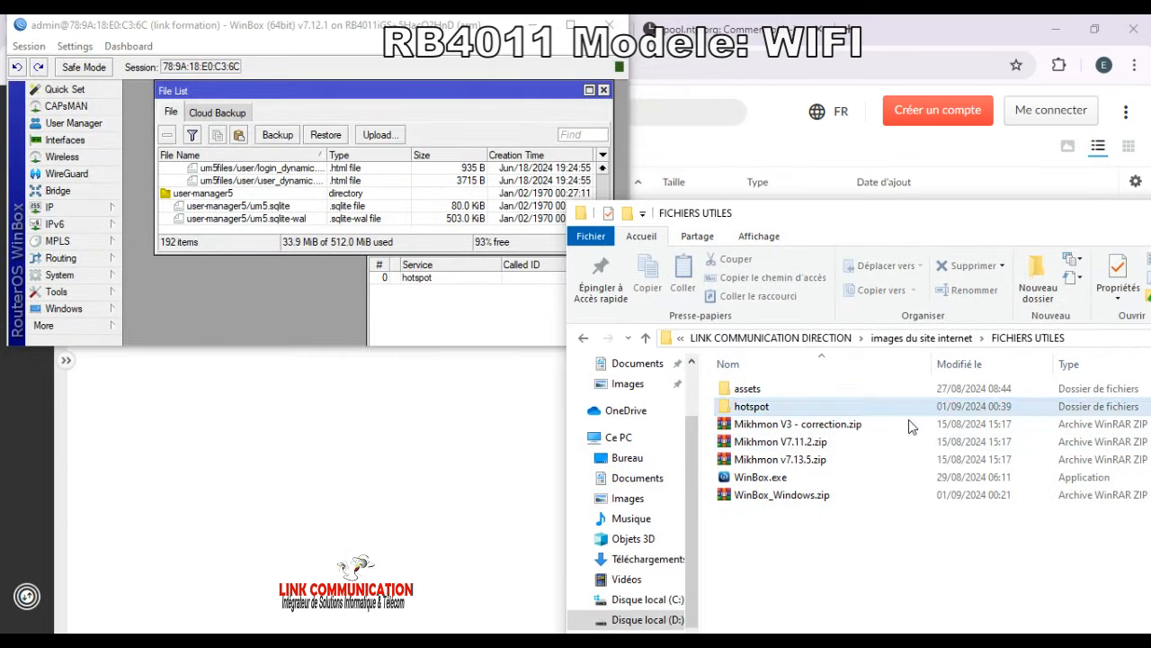
Step: Drag the hotspot folder from FICHIERS UTILES into the router's file list to upload it
drag(784, 416, 390, 321)
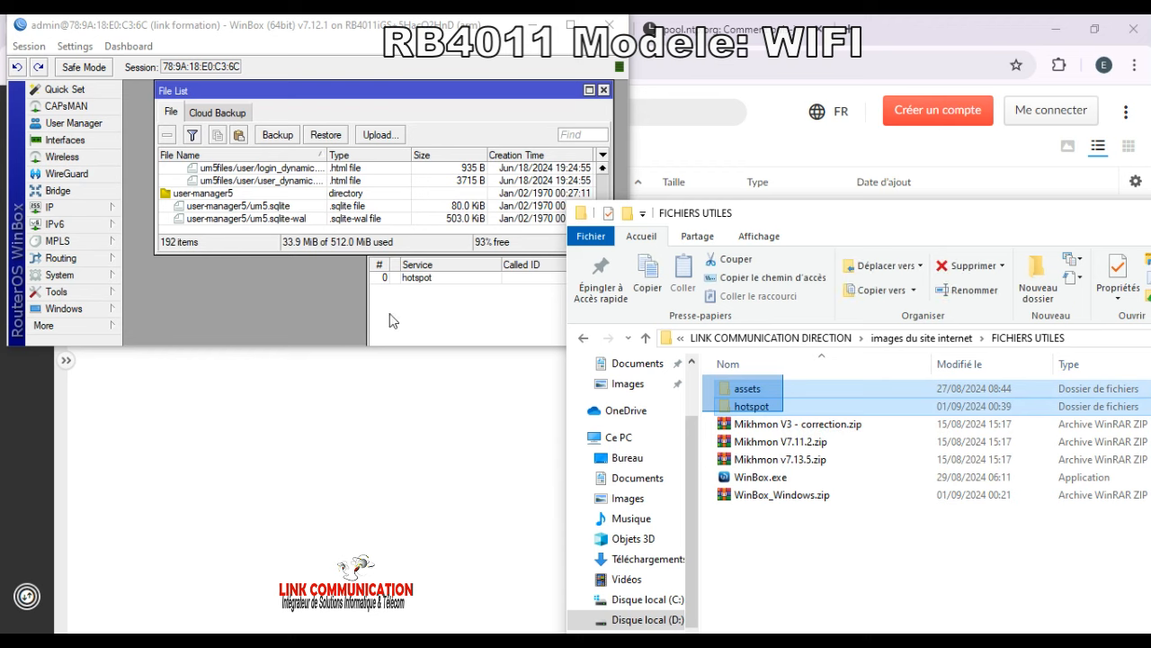
click(964, 558)
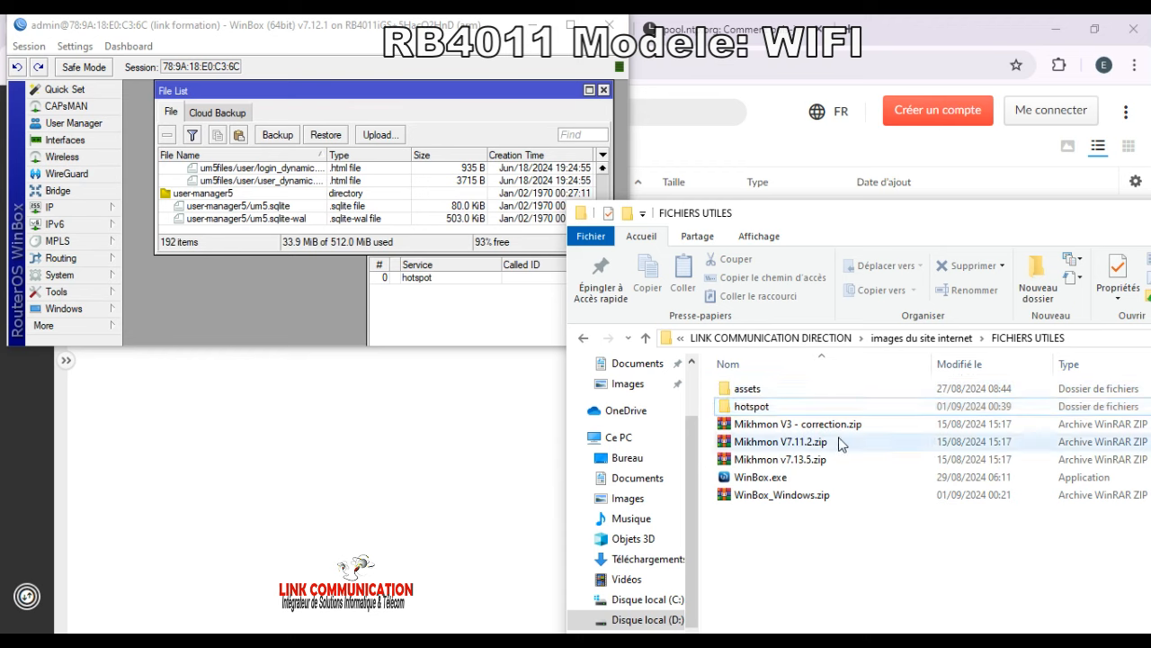
click(790, 412)
drag(789, 412, 258, 234)
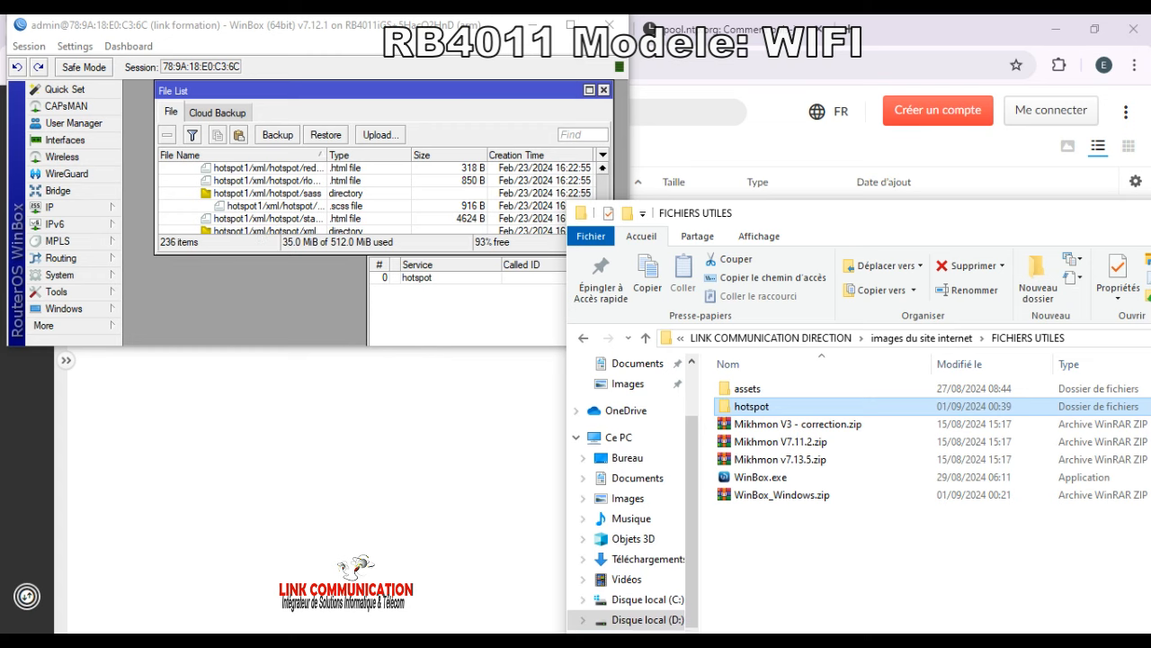
click(688, 106)
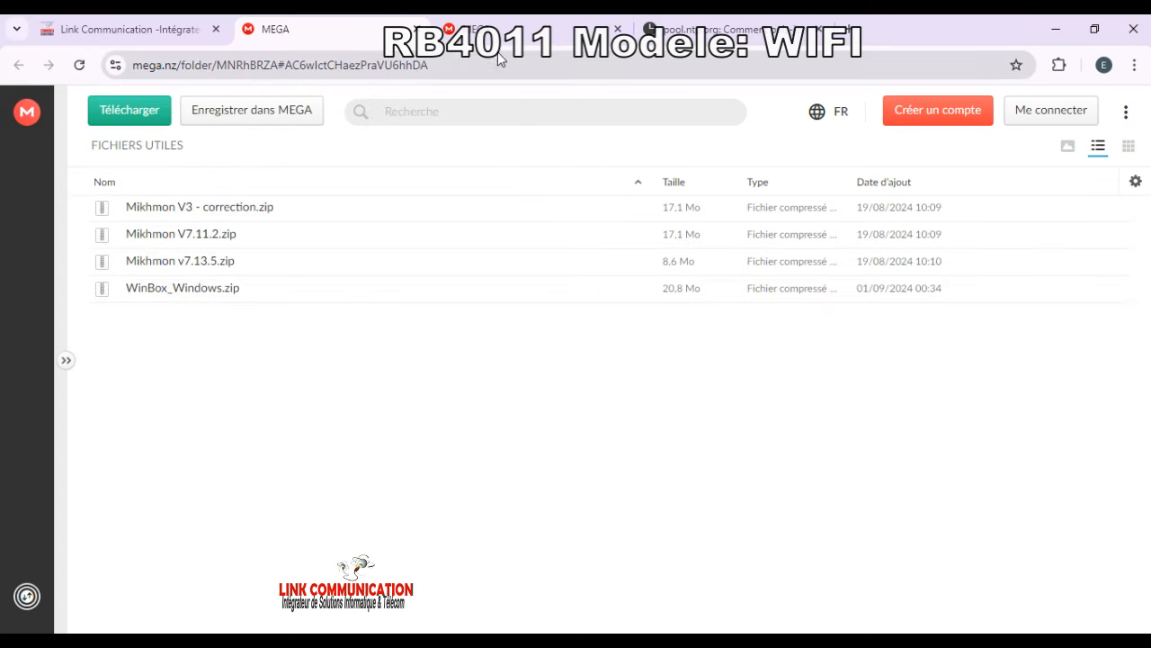
Step: Load linkformation.tg in a new Chrome tab to reach the hotspot status page
key(ctrl+t)
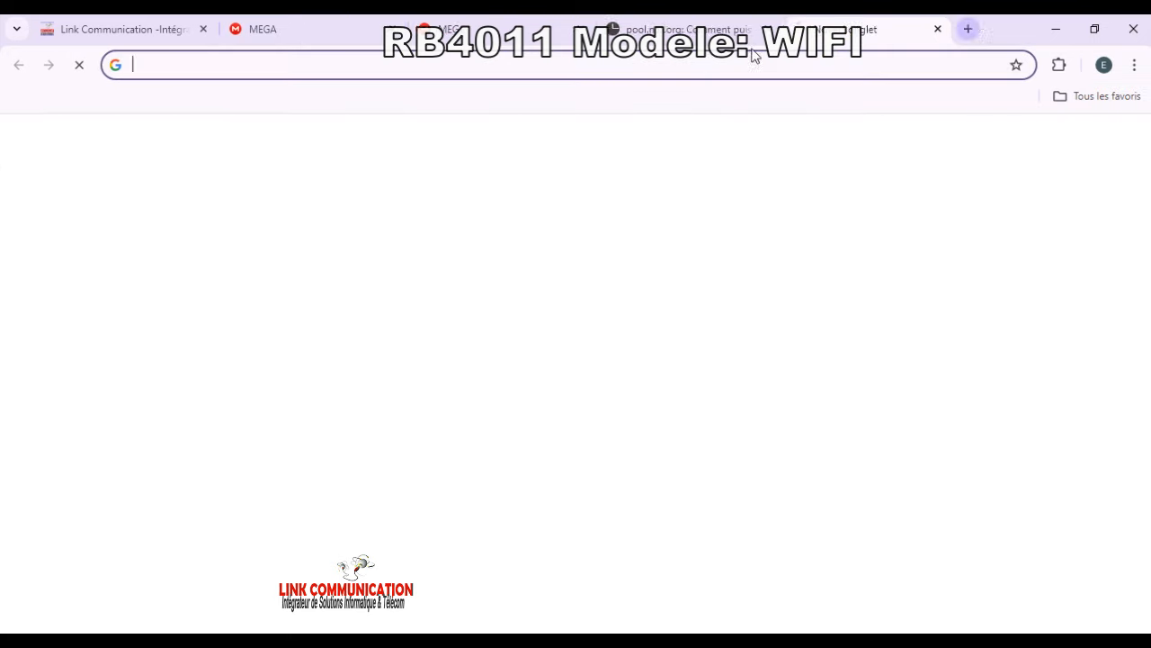
text(li)
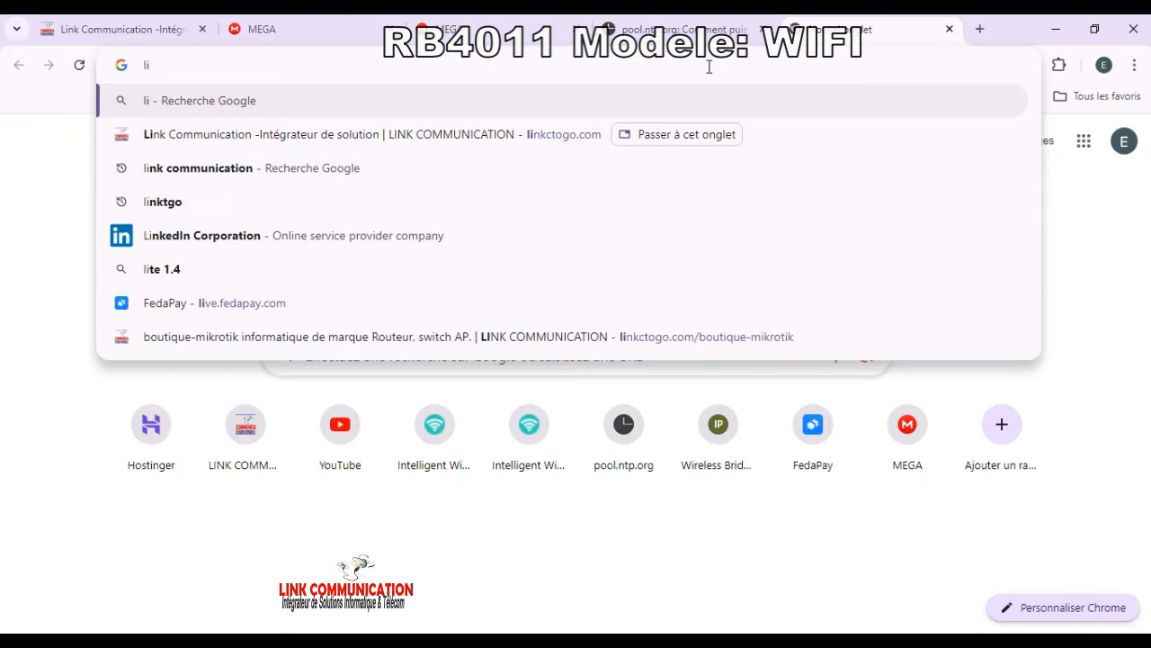
text(nkf)
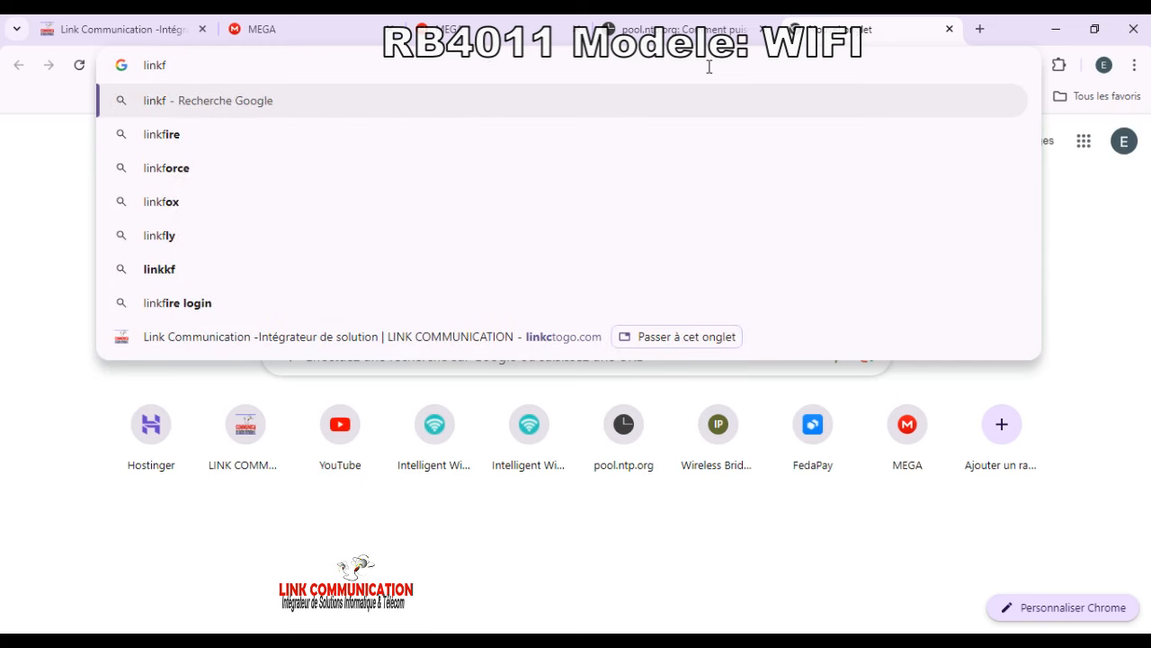
text(orma)
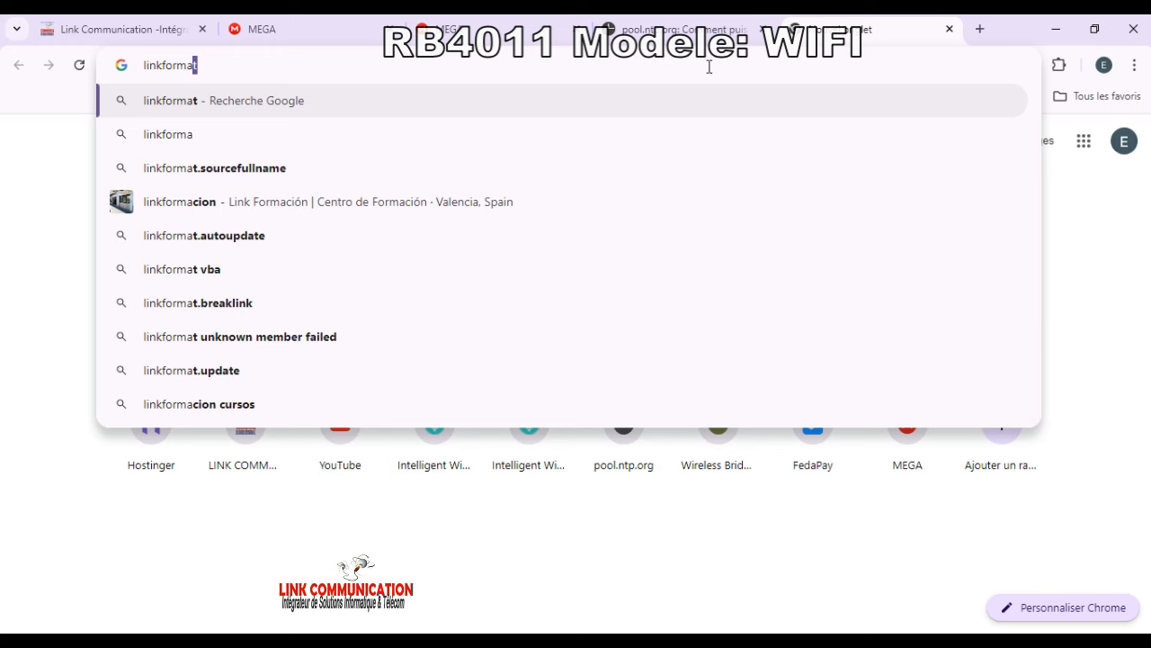
text(tio)
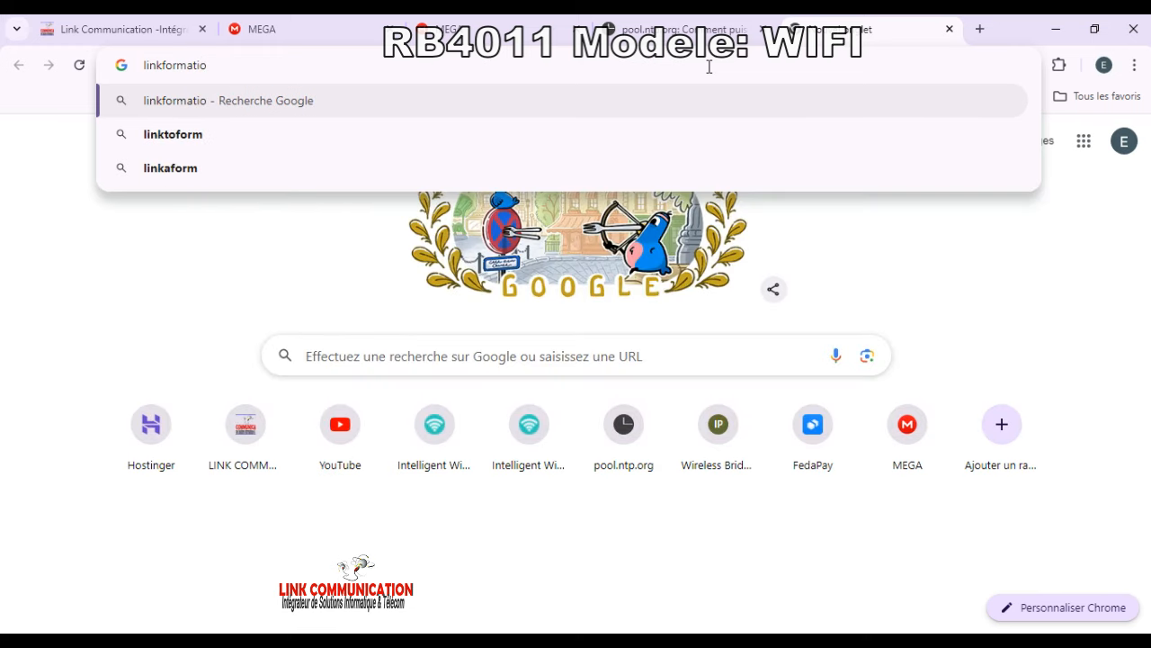
text(n.tg)
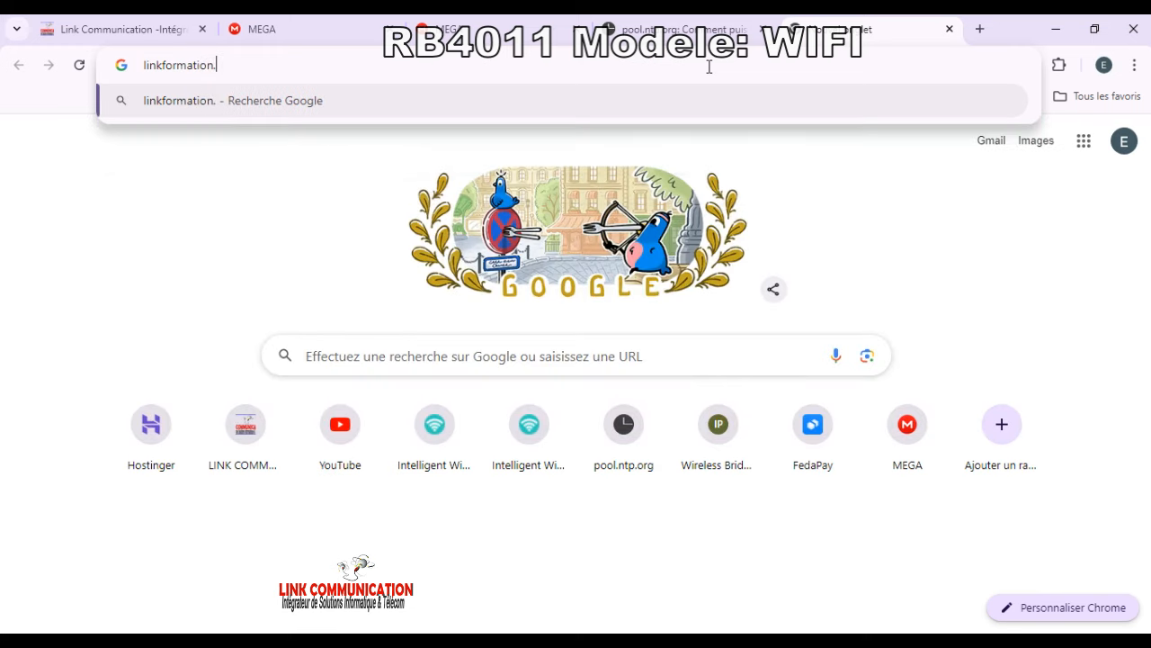
key(Return)
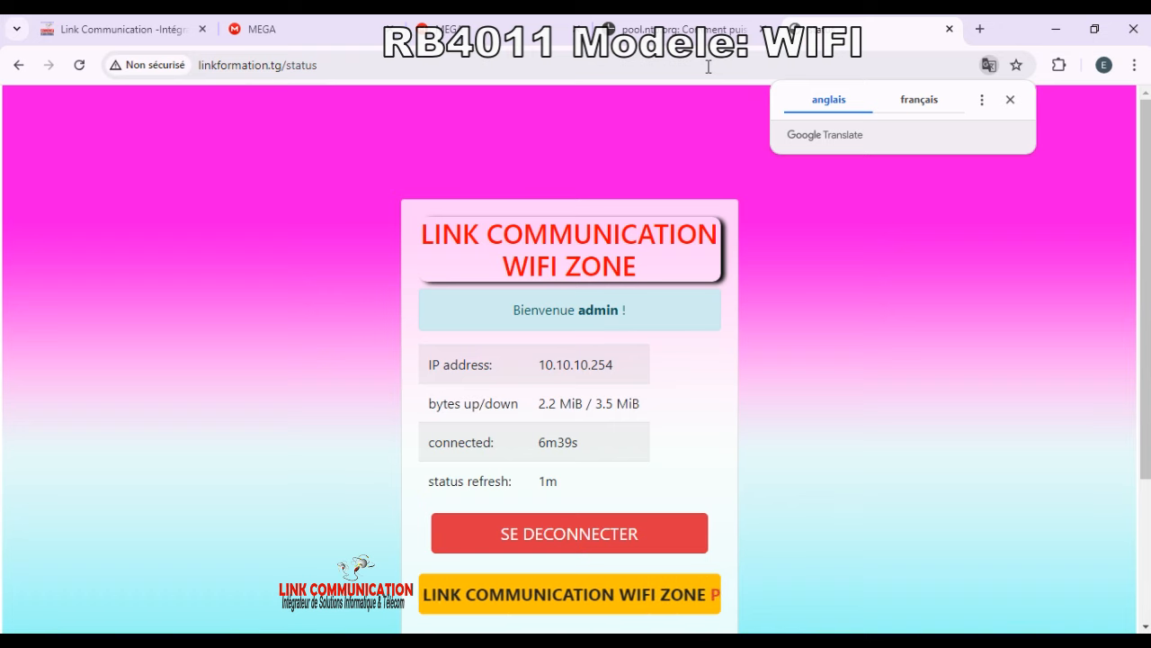
Step: Log out of the hotspot session with SE DECONNECTER
scroll(745, 310, down, 3)
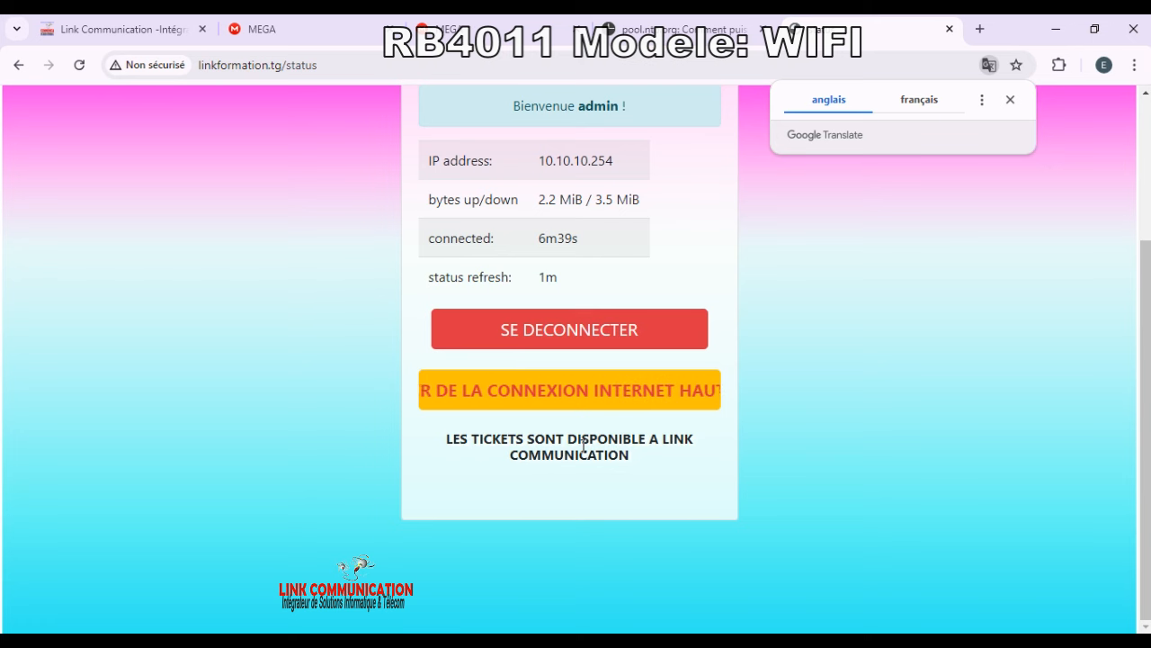
scroll(510, 318, up, 3)
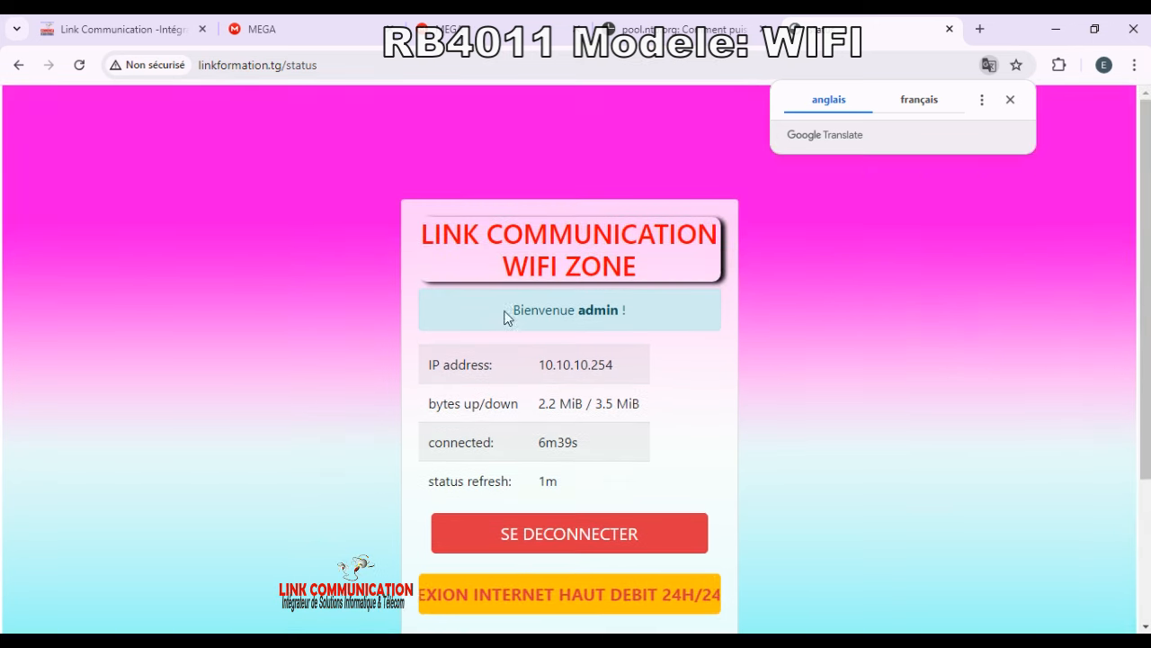
scroll(526, 337, down, 3)
scroll(570, 386, up, 3)
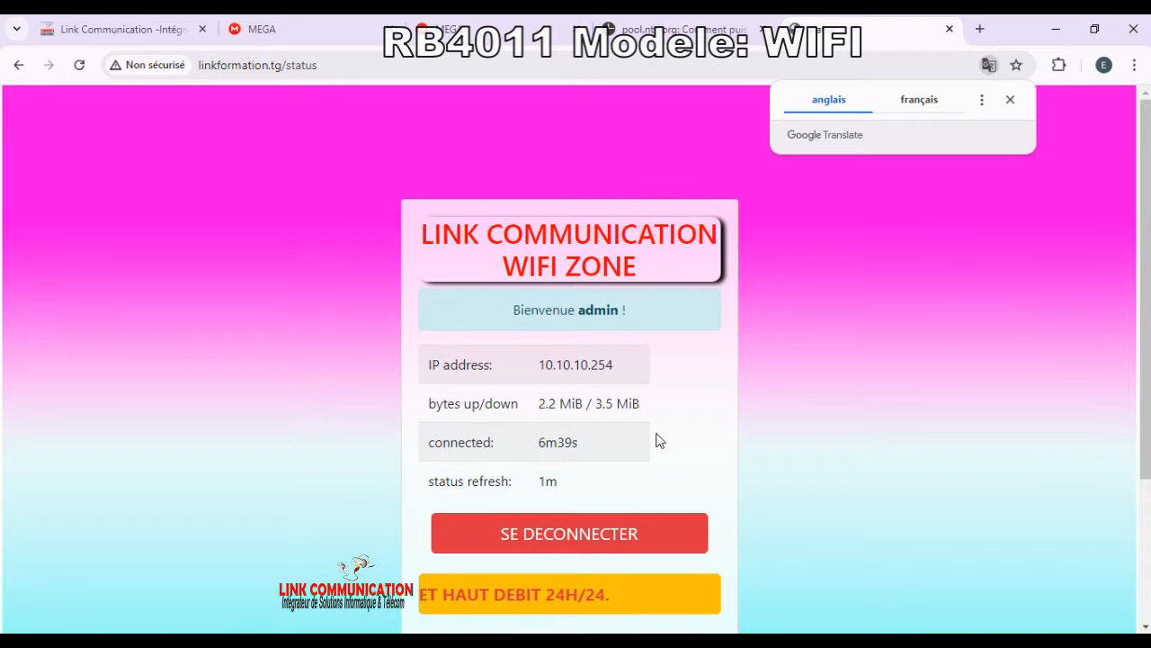
scroll(534, 300, down, 3)
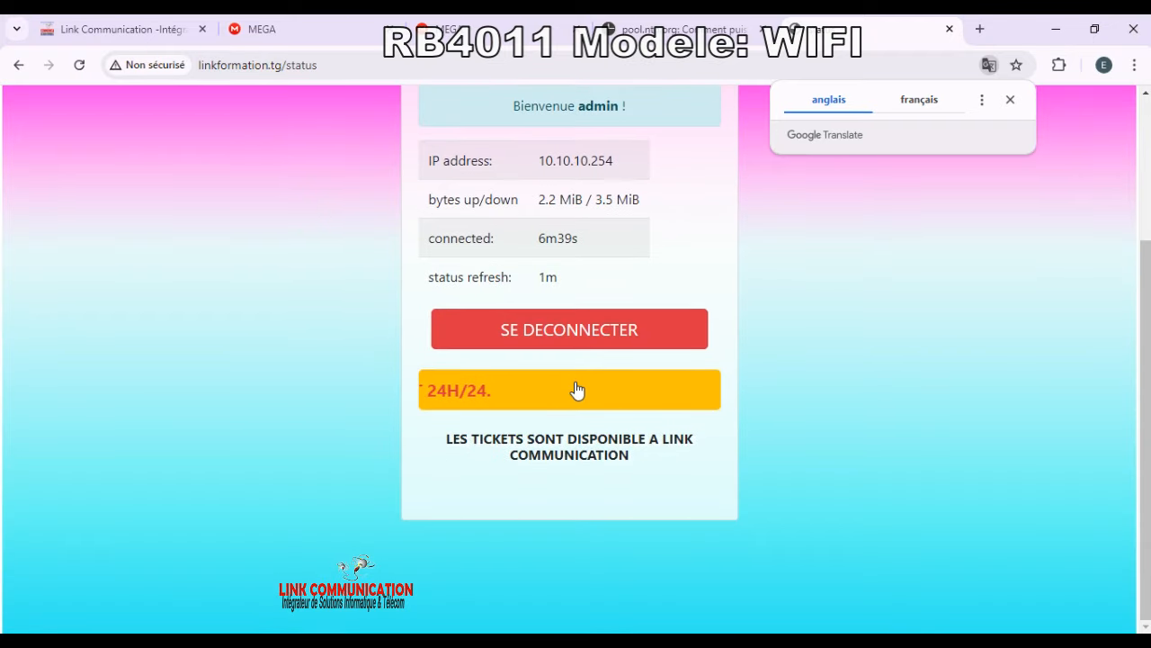
scroll(578, 390, up, 3)
click(560, 539)
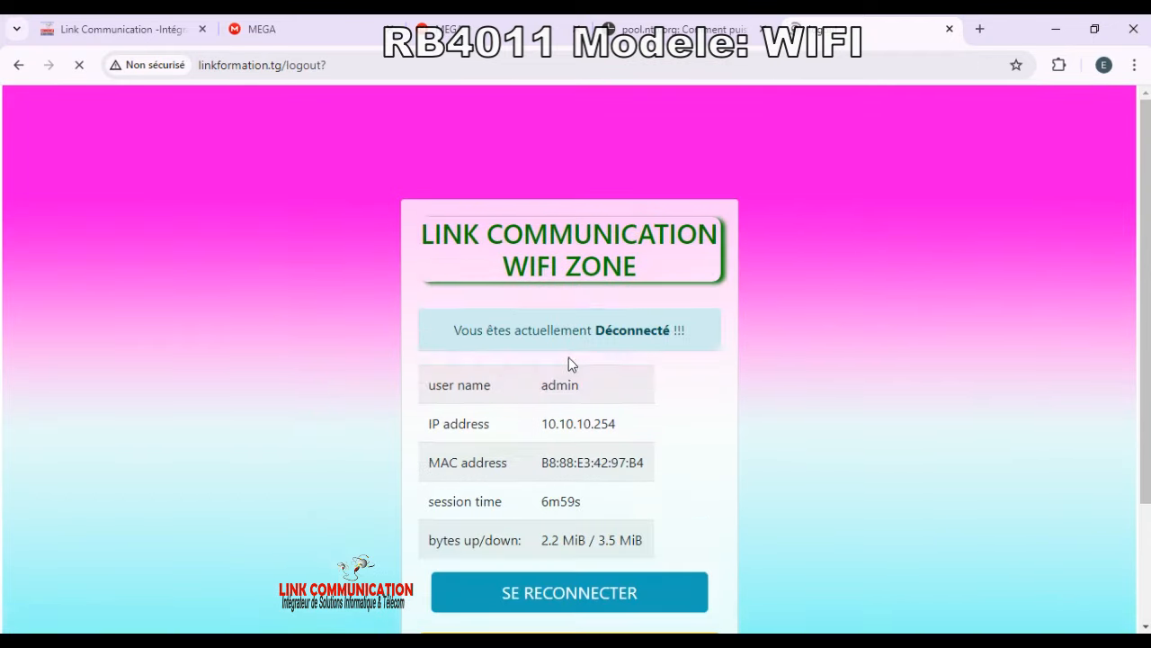
Step: Return to the LINK COMMUNICATION WIFI ZONE login page via SE RECONNECTER
scroll(568, 310, down, 1)
scroll(513, 576, down, 2)
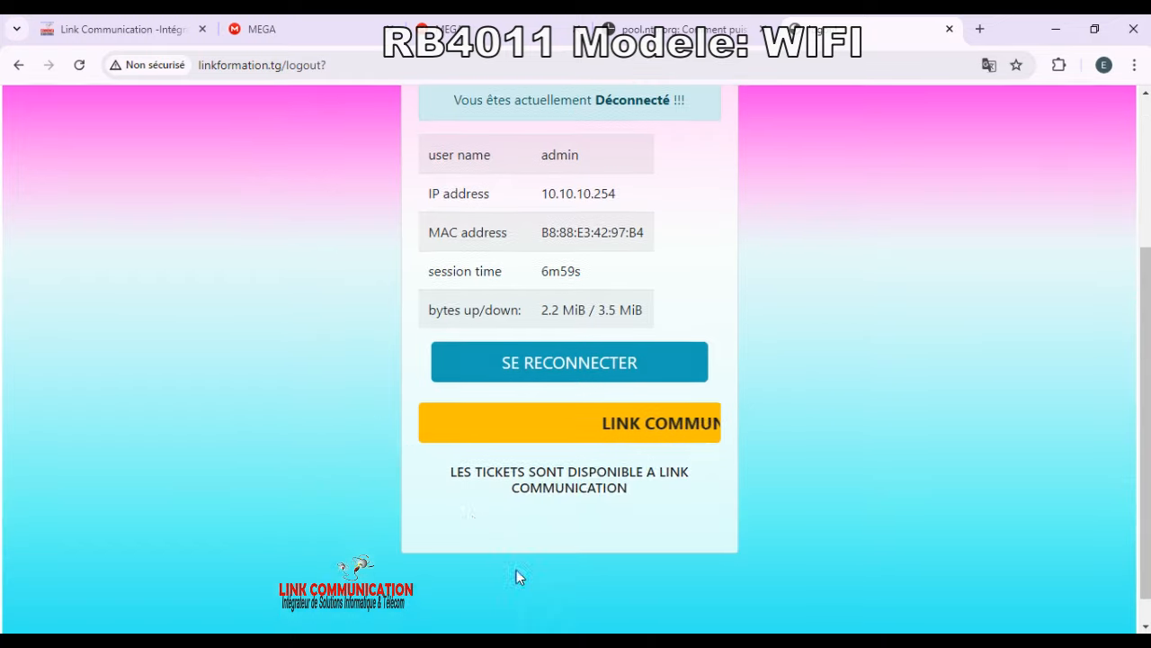
scroll(732, 360, up, 3)
scroll(630, 419, down, 3)
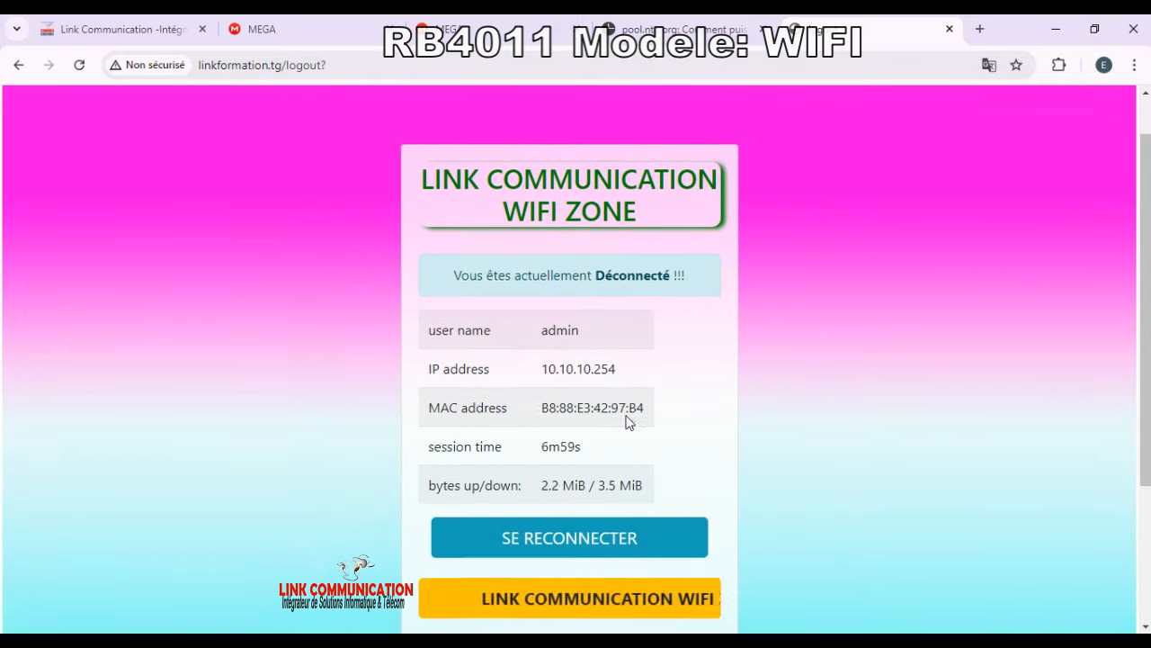
click(586, 333)
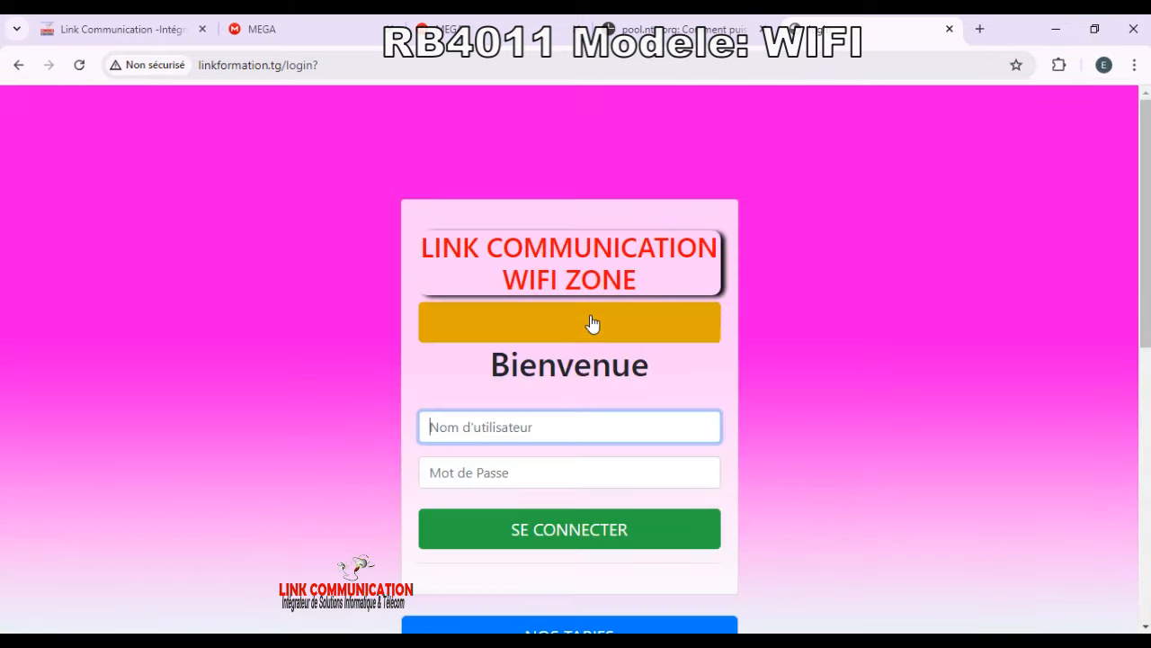
Step: Log in to the hotspot as admin with the account password
scroll(506, 360, down, 6)
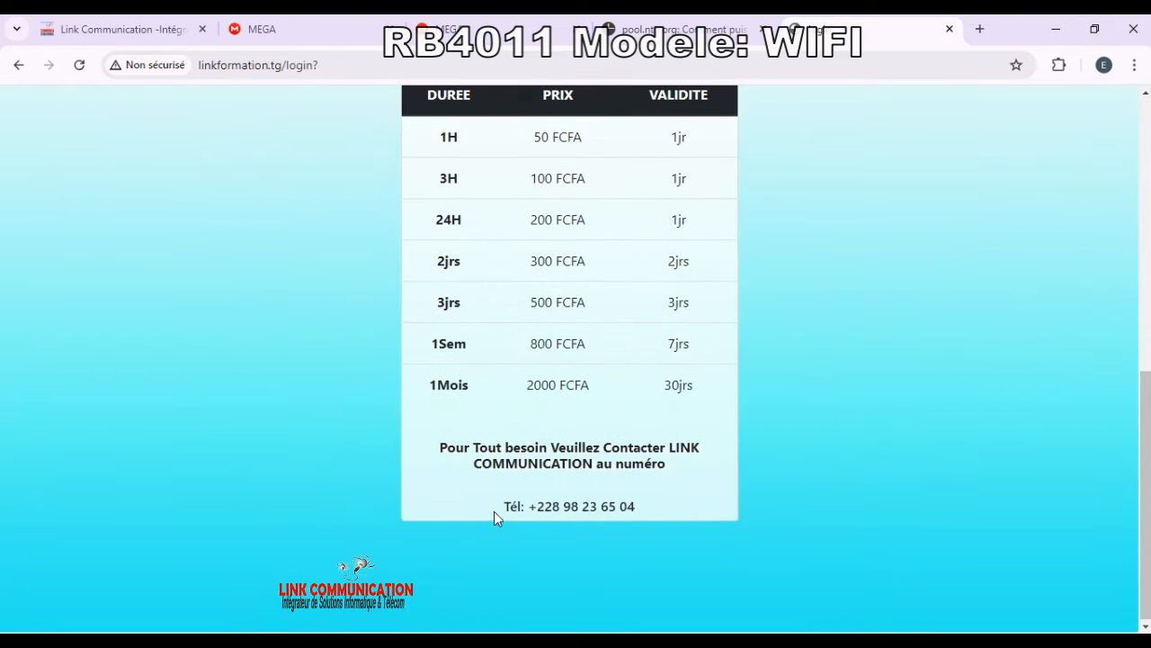
scroll(493, 511, up, 6)
scroll(500, 520, down, 1)
scroll(500, 520, down, 1)
click(498, 259)
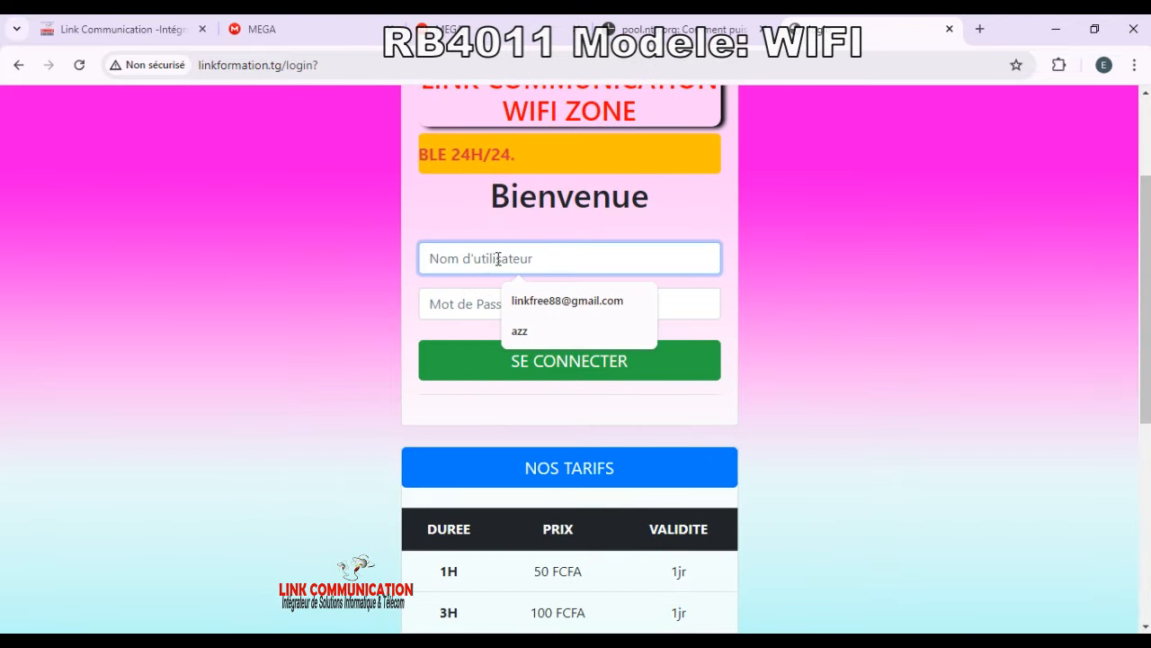
text(admin)
key(Tab)
text(1234)
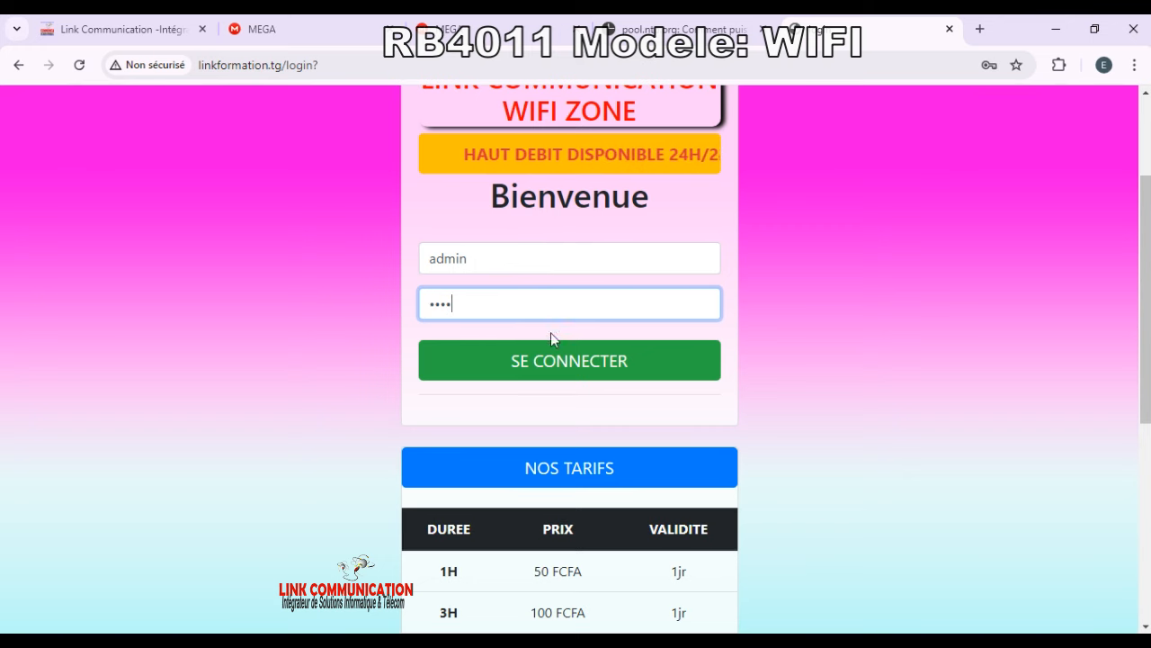
click(545, 371)
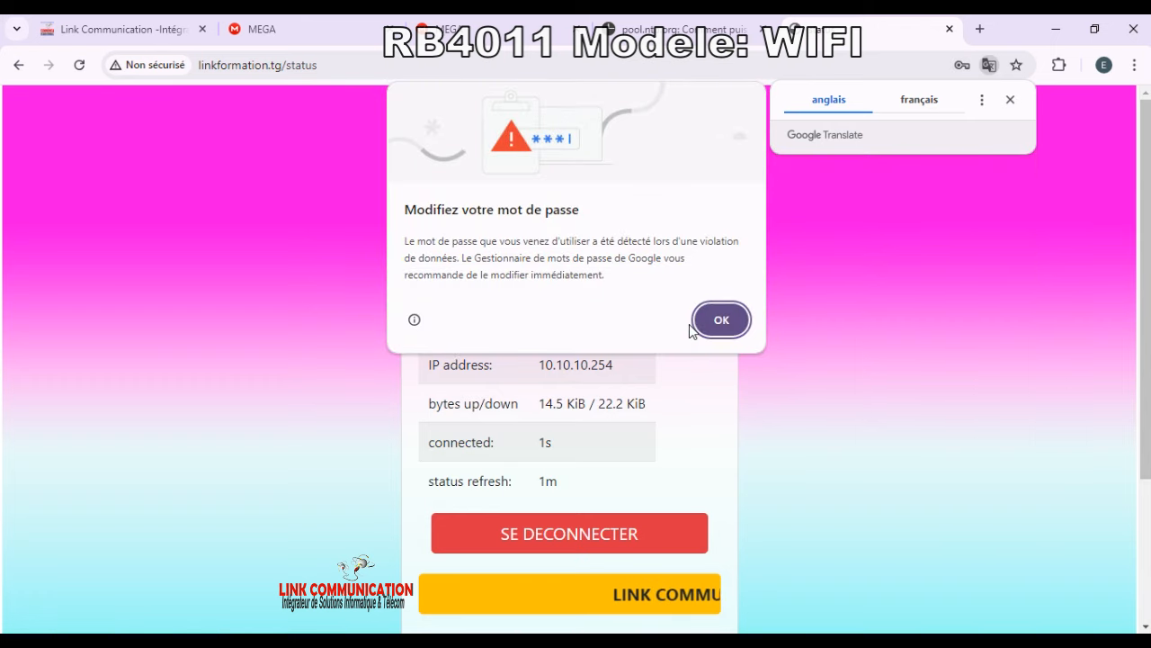
Step: Dismiss Chrome's password breach warning and decline saving the password
click(722, 319)
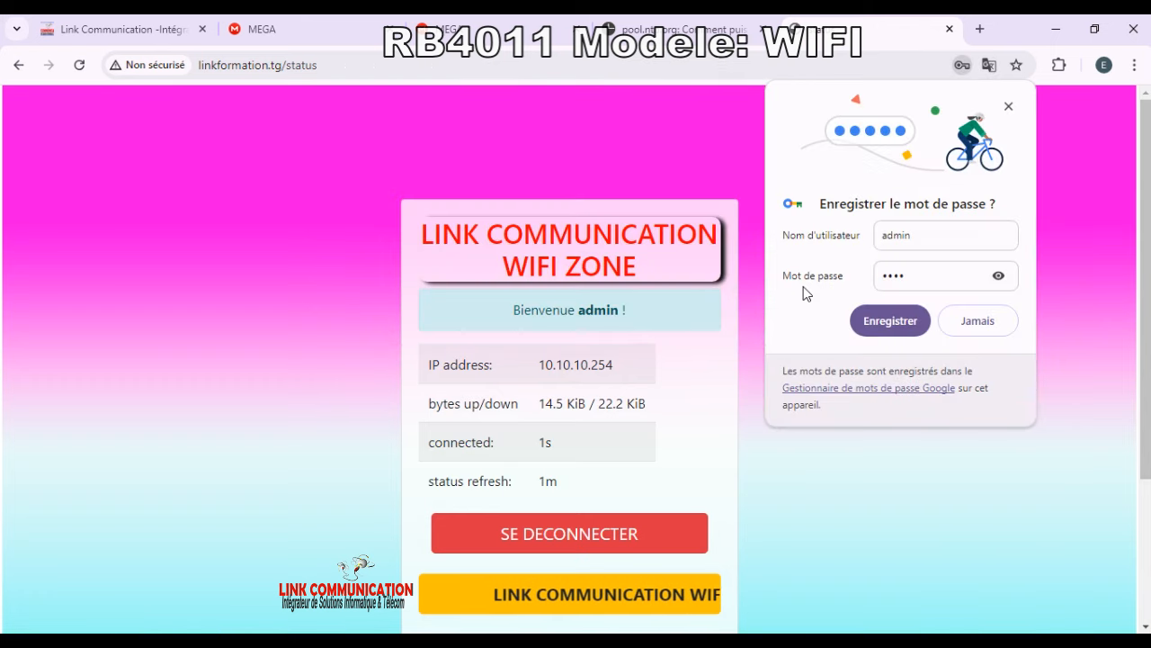
click(968, 329)
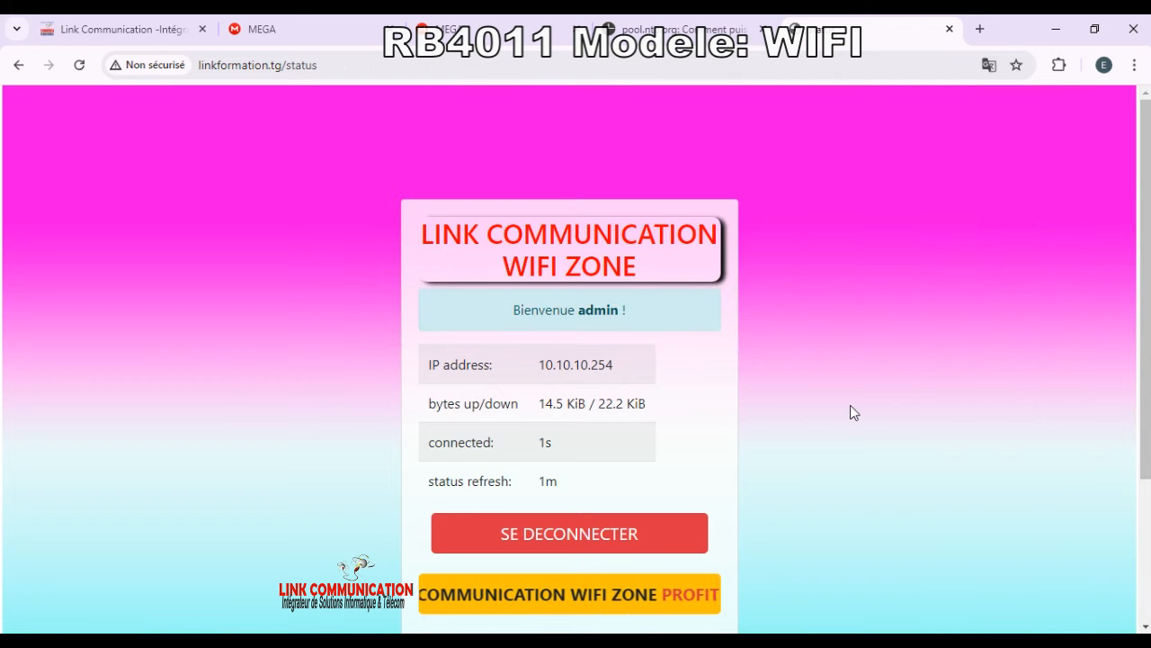
scroll(844, 407, down, 3)
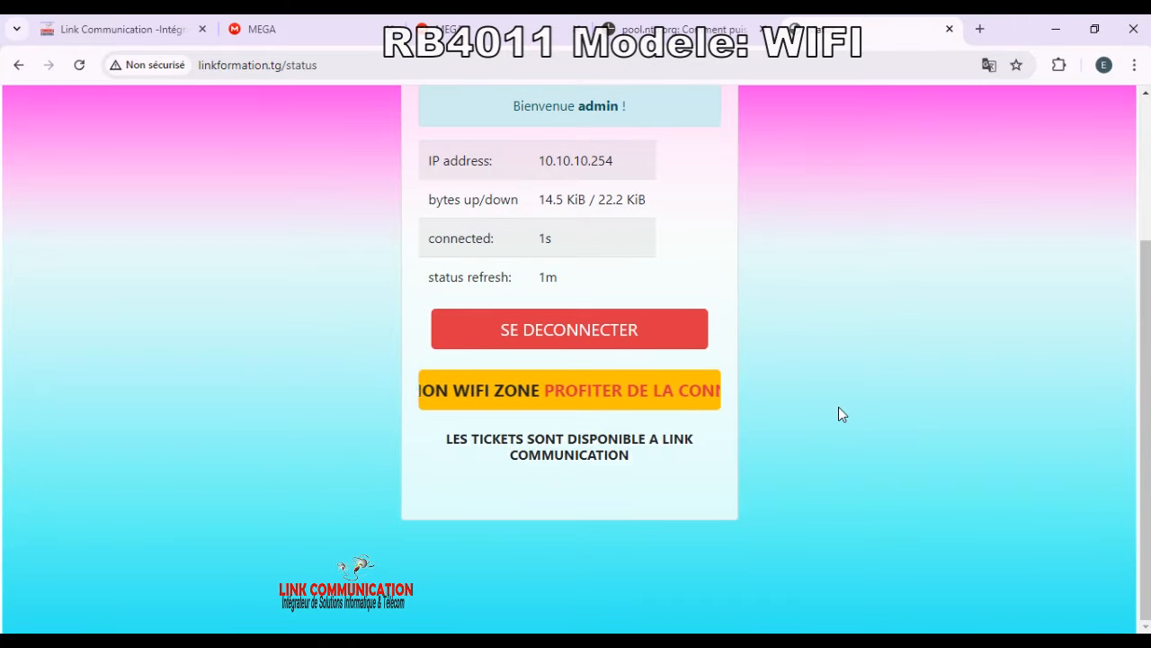
scroll(838, 406, up, 3)
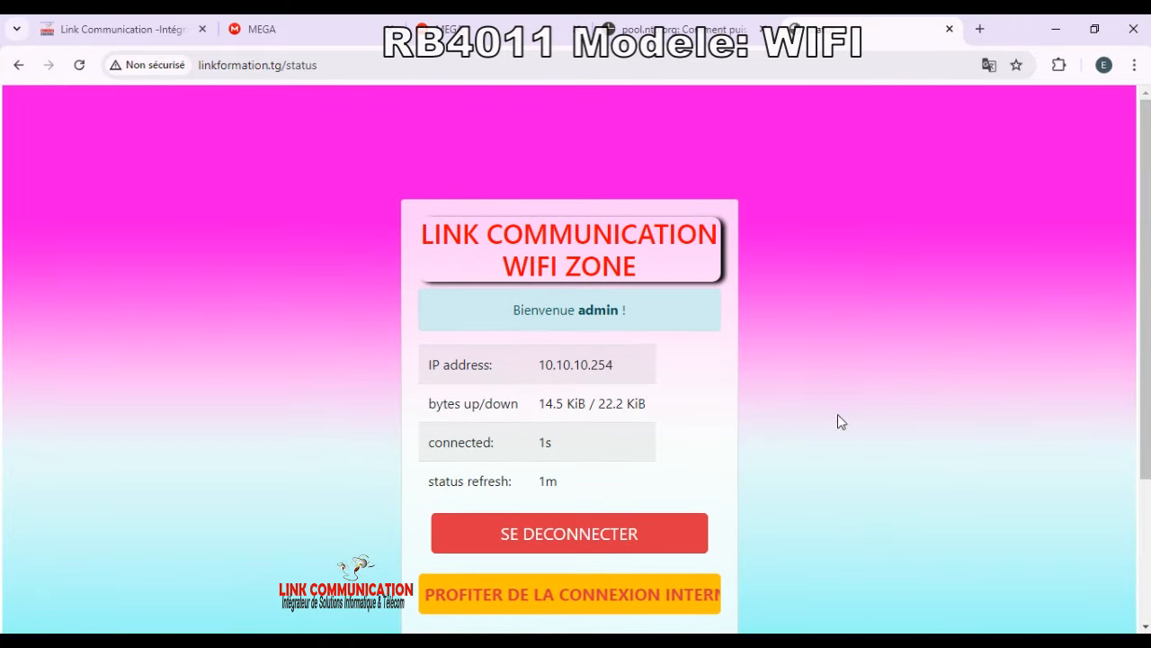
Step: Check the router's file list, then open Téléchargements from linkctogo.com's Les liens Utiles
click(536, 640)
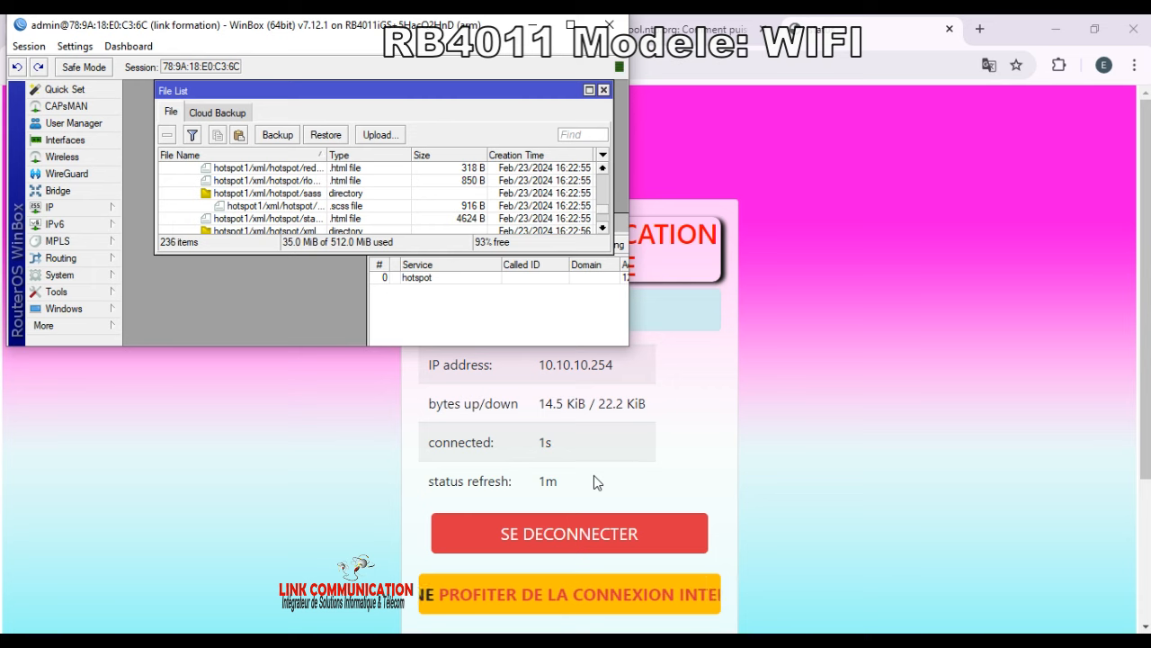
click(819, 171)
click(126, 31)
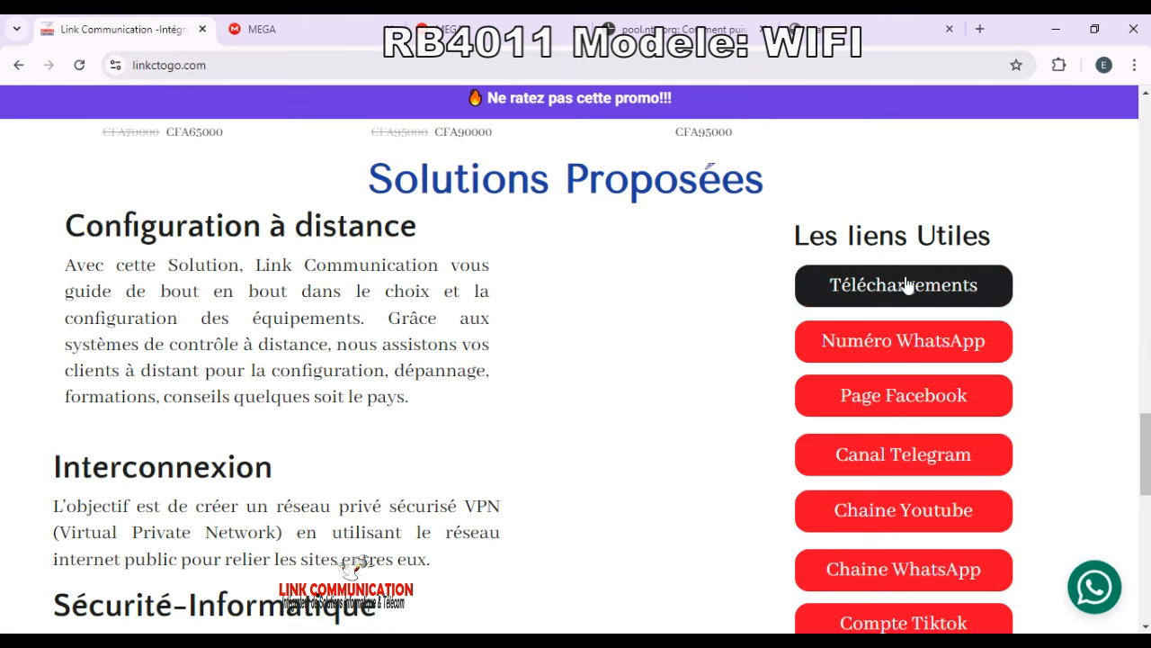
scroll(511, 303, up, 20)
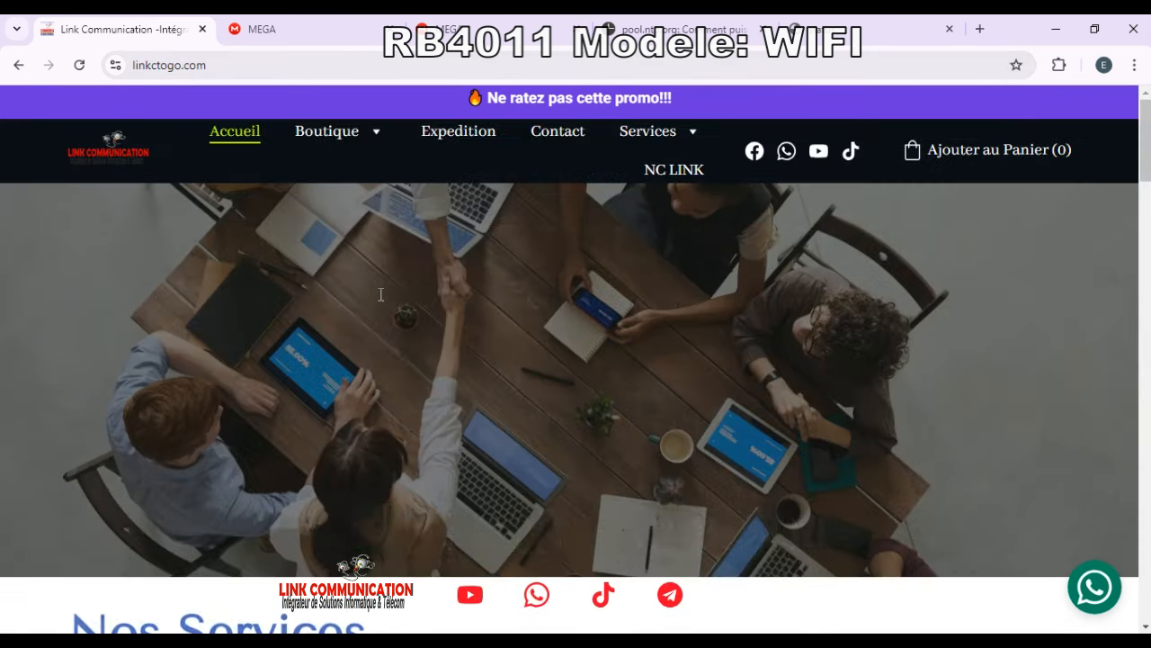
scroll(680, 385, down, 10)
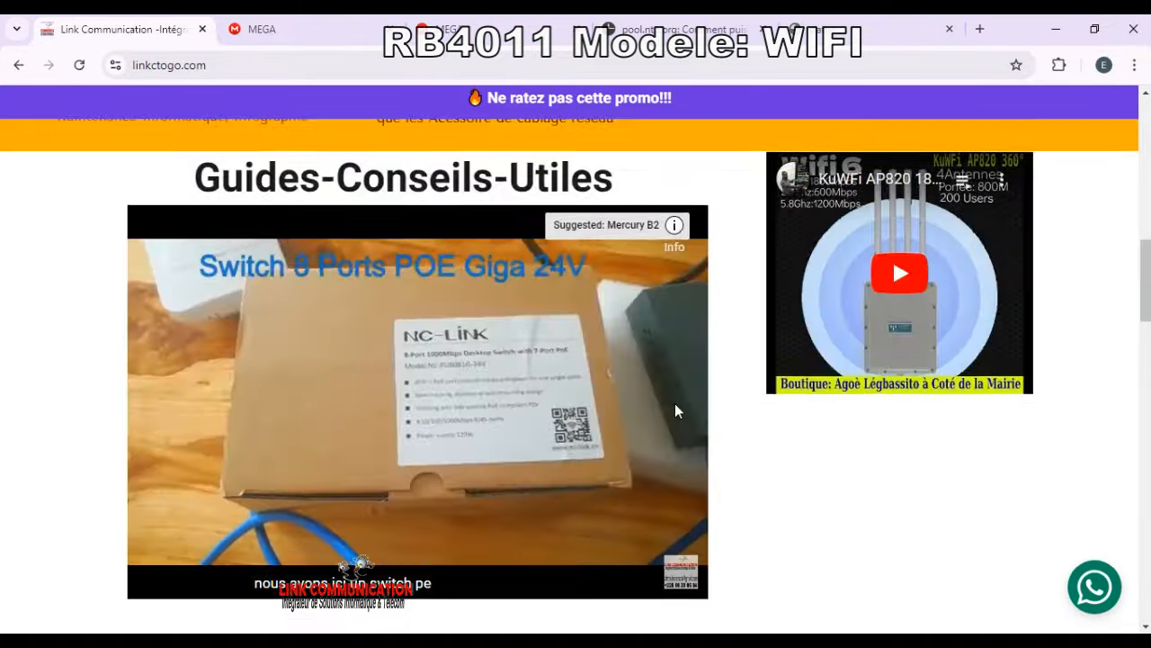
scroll(677, 409, down, 15)
scroll(786, 331, up, 5)
click(890, 364)
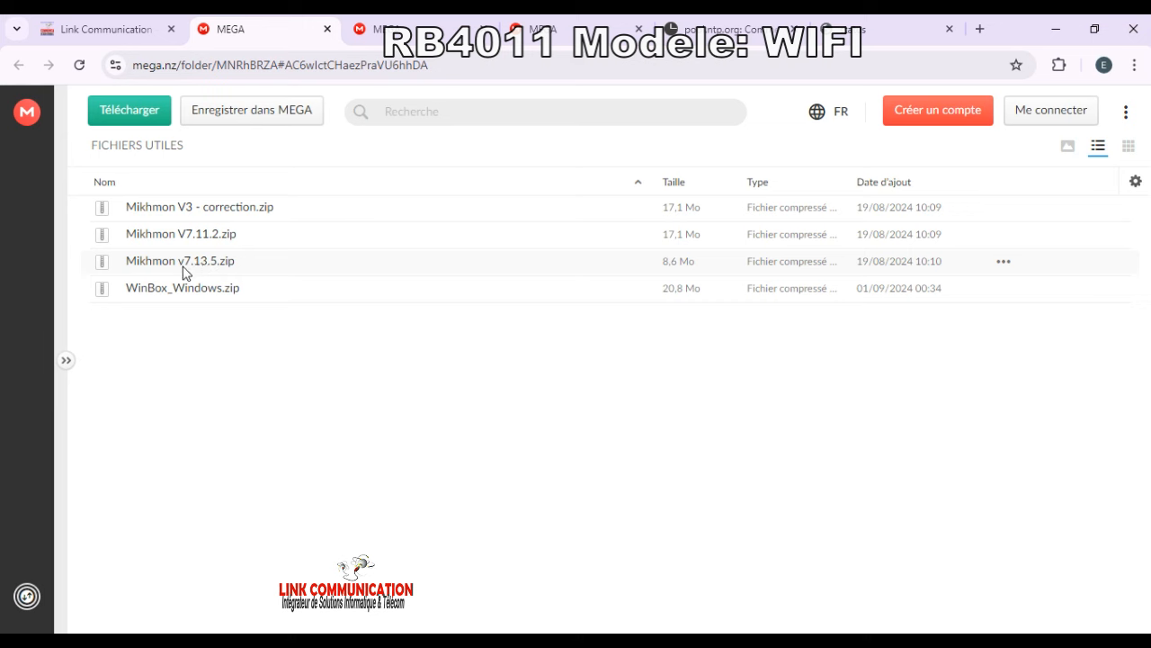
Step: View the options for Mikhmon v7.13.5.zip in MEGA, then close the menu
click(1003, 265)
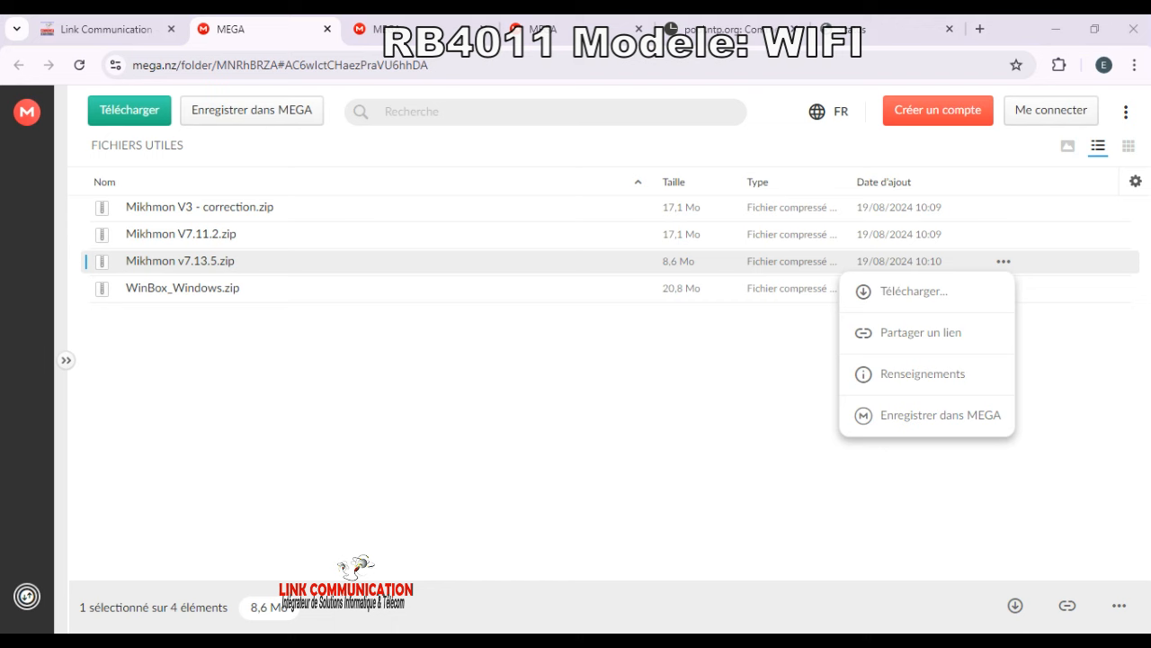
click(634, 556)
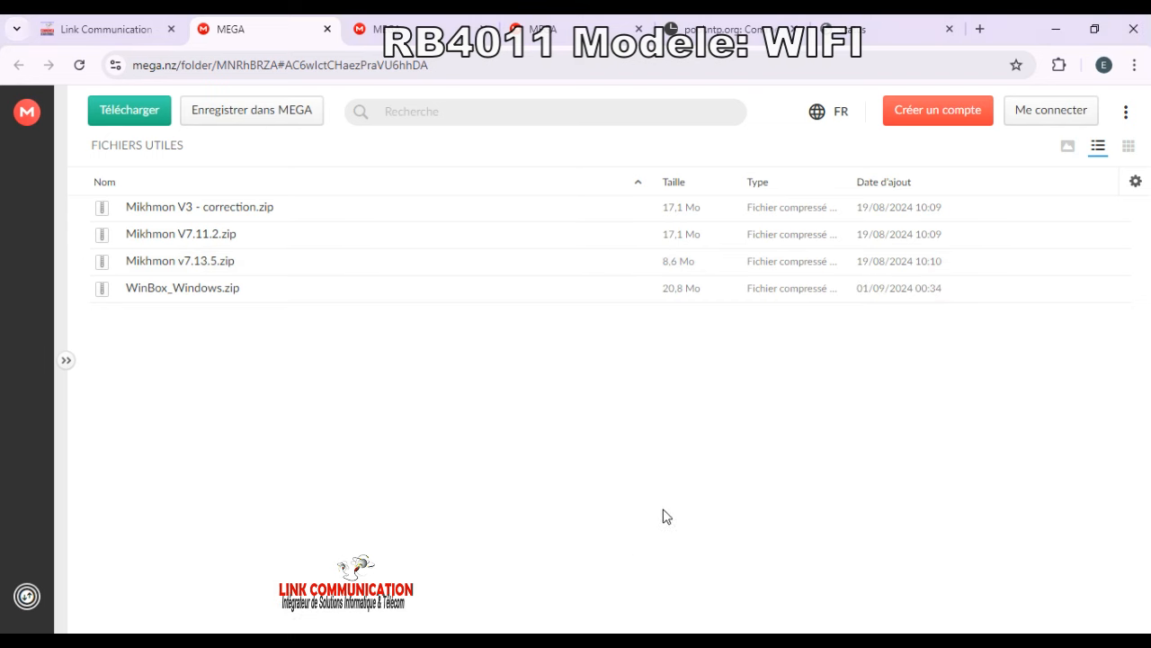